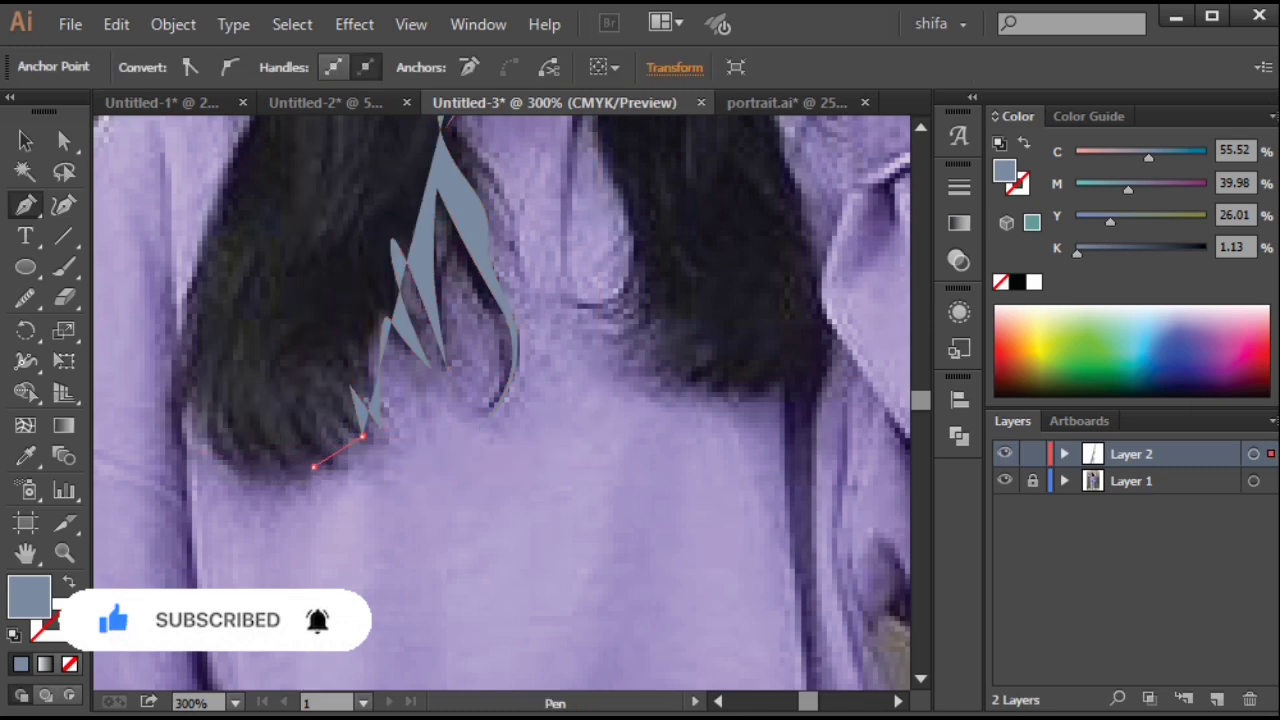
# Trace jagged strand tips along the lower edge of the woman's left-hand hair section with the Pen tool.
pyautogui.moveTo(243, 474); pyautogui.dragTo(233, 471)
pyautogui.moveTo(230, 400); pyautogui.dragTo(241, 510)
pyautogui.moveTo(188, 464); pyautogui.dragTo(193, 434)
pyautogui.hotkey('ctrl', 'z')
pyautogui.hotkey('ctrl', 'z')
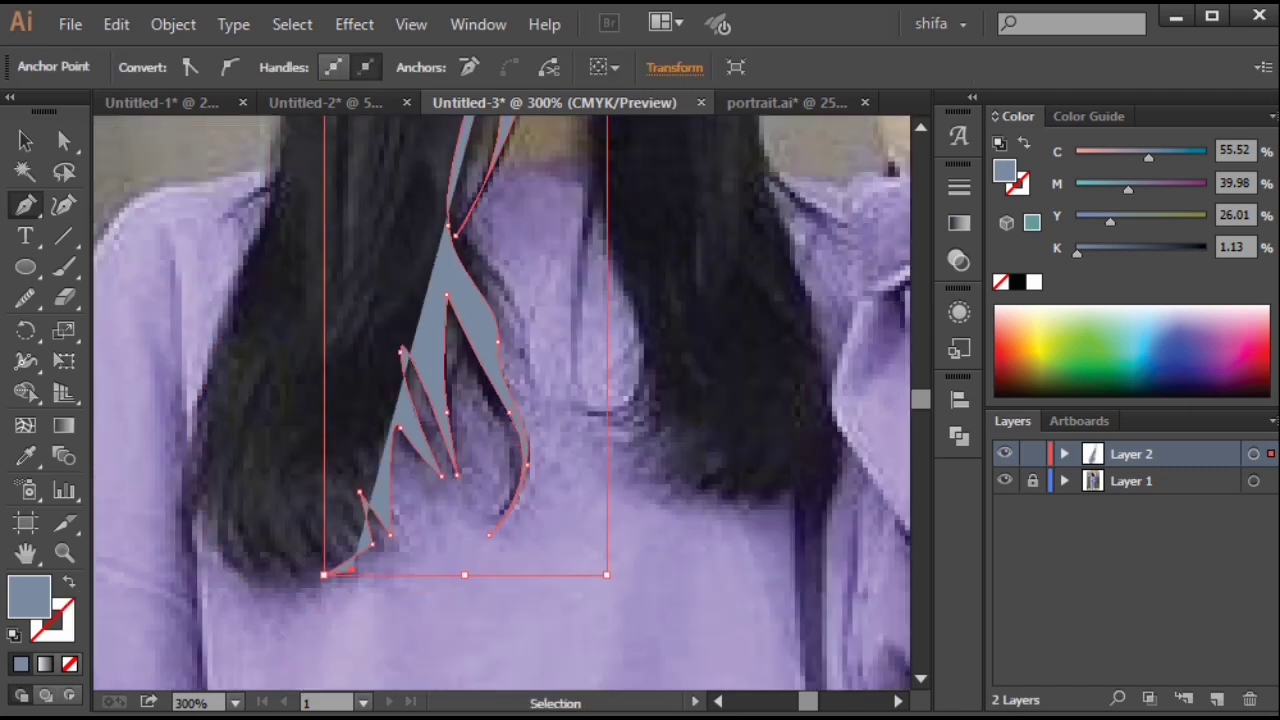
pyautogui.moveTo(222, 525); pyautogui.dragTo(216, 514)
pyautogui.hotkey('ctrl', 'z')
pyautogui.moveTo(274, 565); pyautogui.dragTo(239, 566)
pyautogui.click(246, 527)
pyautogui.click(266, 571)
# Continue the hair path up the outer edge of the left-hand hair section, past the shoulder to face height.
pyautogui.moveTo(234, 503); pyautogui.dragTo(303, 392)
pyautogui.scroll(3, 235, 517)
pyautogui.scroll(6, 303, 392)
pyautogui.moveTo(320, 463); pyautogui.dragTo(342, 384)
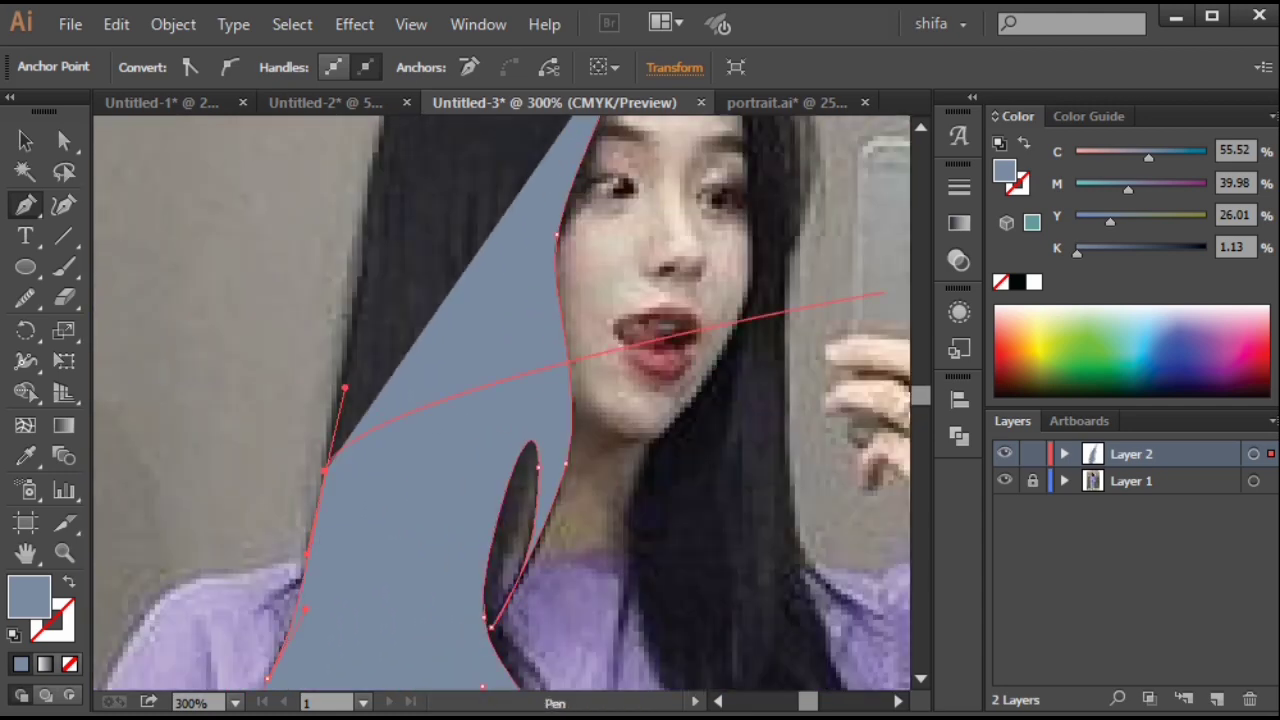
# Set the fill's K value to 100 and trace the hair outline over the crown to the phone side of the head.
pyautogui.moveTo(1077, 253); pyautogui.dragTo(1206, 253)
pyautogui.scroll(4, 502, 402)
pyautogui.moveTo(340, 526); pyautogui.dragTo(340, 578)
pyautogui.moveTo(351, 446); pyautogui.dragTo(370, 356)
pyautogui.hotkey('ctrl', '=')
pyautogui.moveTo(370, 356); pyautogui.dragTo(385, 538)
pyautogui.moveTo(582, 402); pyautogui.dragTo(672, 396)
pyautogui.moveTo(712, 500); pyautogui.dragTo(247, 180)
pyautogui.moveTo(487, 262); pyautogui.dragTo(513, 291)
pyautogui.scroll(2, 418, 428)
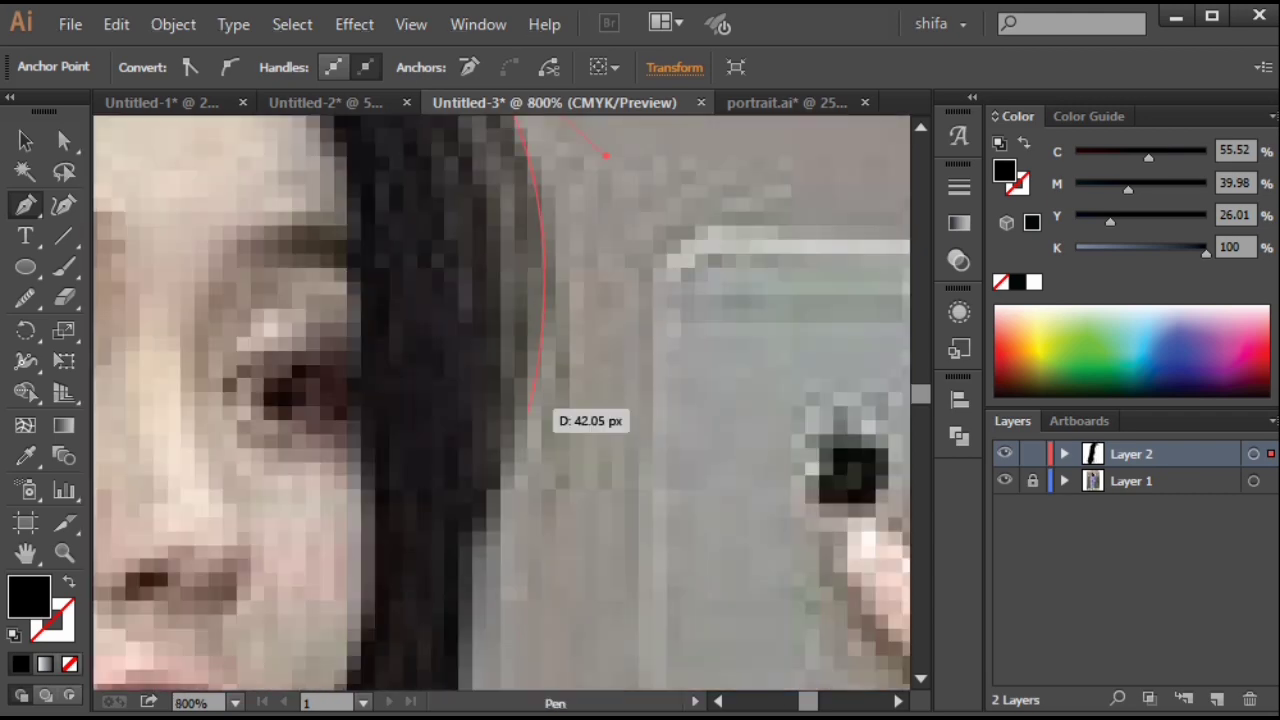
# Trace the outer edge of the phone-side hair down from the face to the shoulder.
pyautogui.moveTo(494, 518); pyautogui.dragTo(480, 598)
pyautogui.scroll(-3, 484, 420)
pyautogui.moveTo(466, 266); pyautogui.dragTo(466, 342)
pyautogui.scroll(-4, 490, 350)
pyautogui.moveTo(560, 410); pyautogui.dragTo(594, 474)
pyautogui.moveTo(661, 610); pyautogui.dragTo(502, 198)
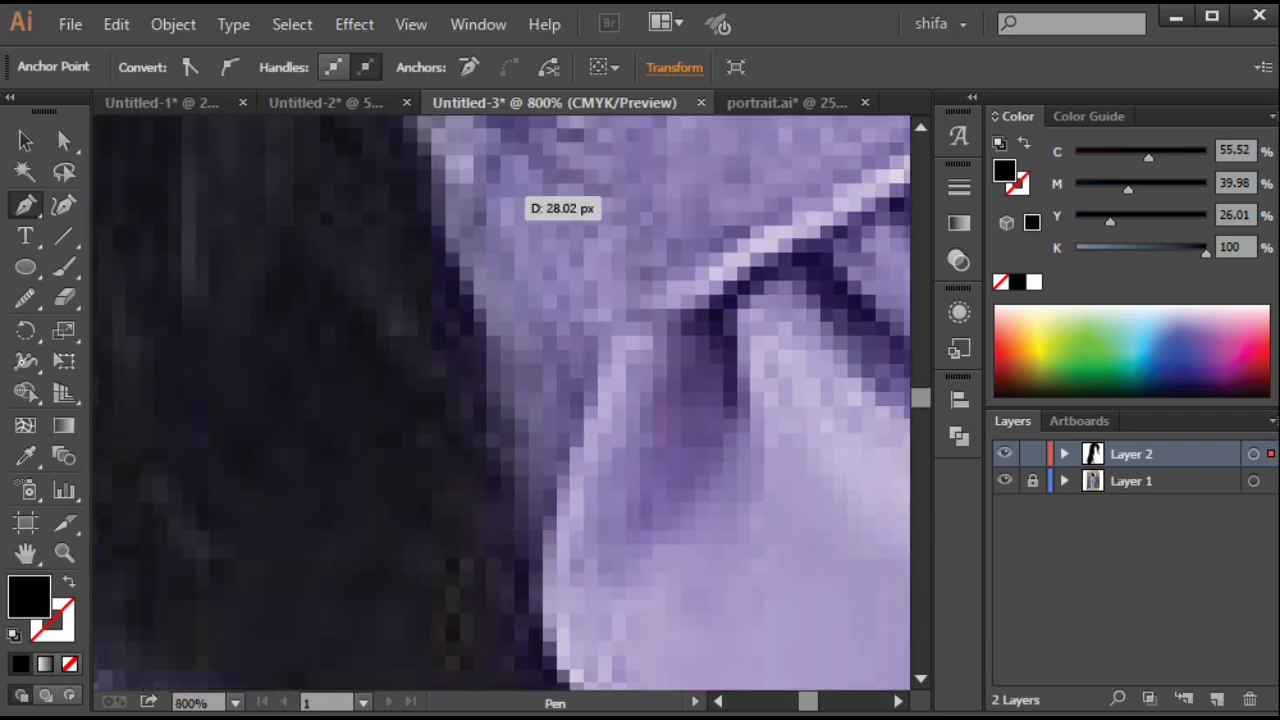
# Trace the phone-side hair's outer edge down to its lower tip, adding a pointed strand and a curve along the bottom.
pyautogui.moveTo(497, 328); pyautogui.dragTo(514, 392)
pyautogui.moveTo(530, 481); pyautogui.dragTo(477, 168)
pyautogui.click(341, 554)
pyautogui.click(418, 431)
pyautogui.moveTo(418, 431); pyautogui.dragTo(586, 277)
pyautogui.moveTo(416, 336); pyautogui.dragTo(348, 344)
pyautogui.moveTo(348, 344); pyautogui.dragTo(686, 577)
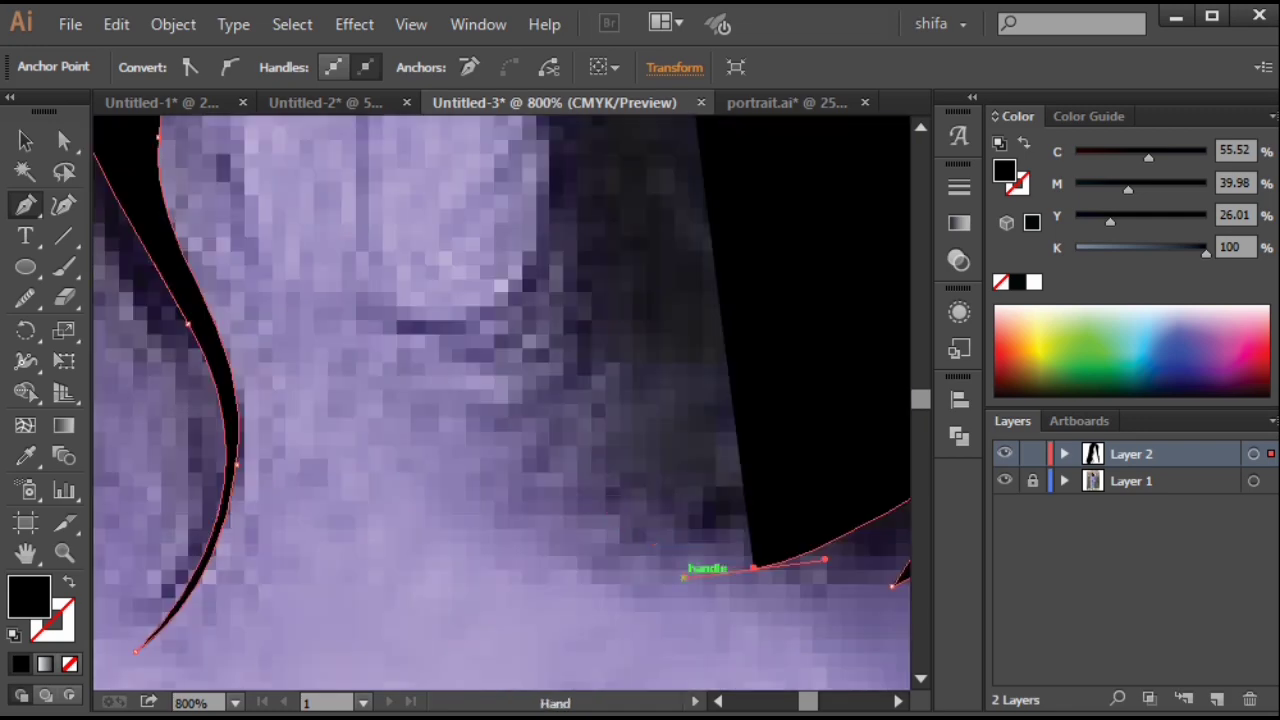
pyautogui.click(568, 486)
pyautogui.moveTo(711, 484); pyautogui.dragTo(740, 481)
pyautogui.moveTo(740, 481); pyautogui.dragTo(755, 542)
pyautogui.click(514, 408)
pyautogui.scroll(-3, 514, 408)
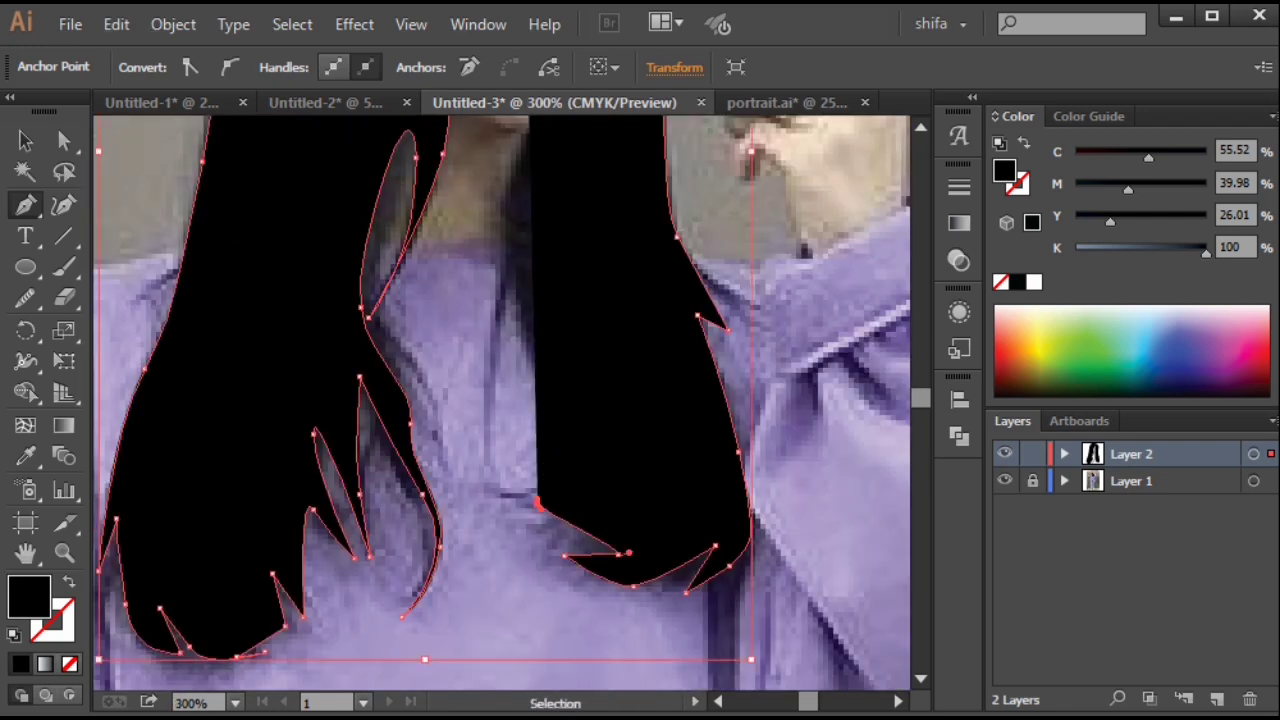
pyautogui.hotkey('ctrl', 'z')
pyautogui.hotkey('ctrl', 'z')
pyautogui.hotkey('ctrl', 'z')
pyautogui.scroll(2, 608, 551)
pyautogui.hotkey('ctrl', 'z')
# Redraw the curve along the bottom edge of the phone-side hair section.
pyautogui.click(674, 603)
pyautogui.moveTo(720, 551); pyautogui.dragTo(710, 551)
pyautogui.moveTo(705, 545); pyautogui.dragTo(585, 552)
pyautogui.hotkey('ctrl', 'z')
pyautogui.hotkey('ctrl', 'z')
pyautogui.moveTo(585, 552); pyautogui.dragTo(528, 440)
pyautogui.hotkey('ctrl', 'z')
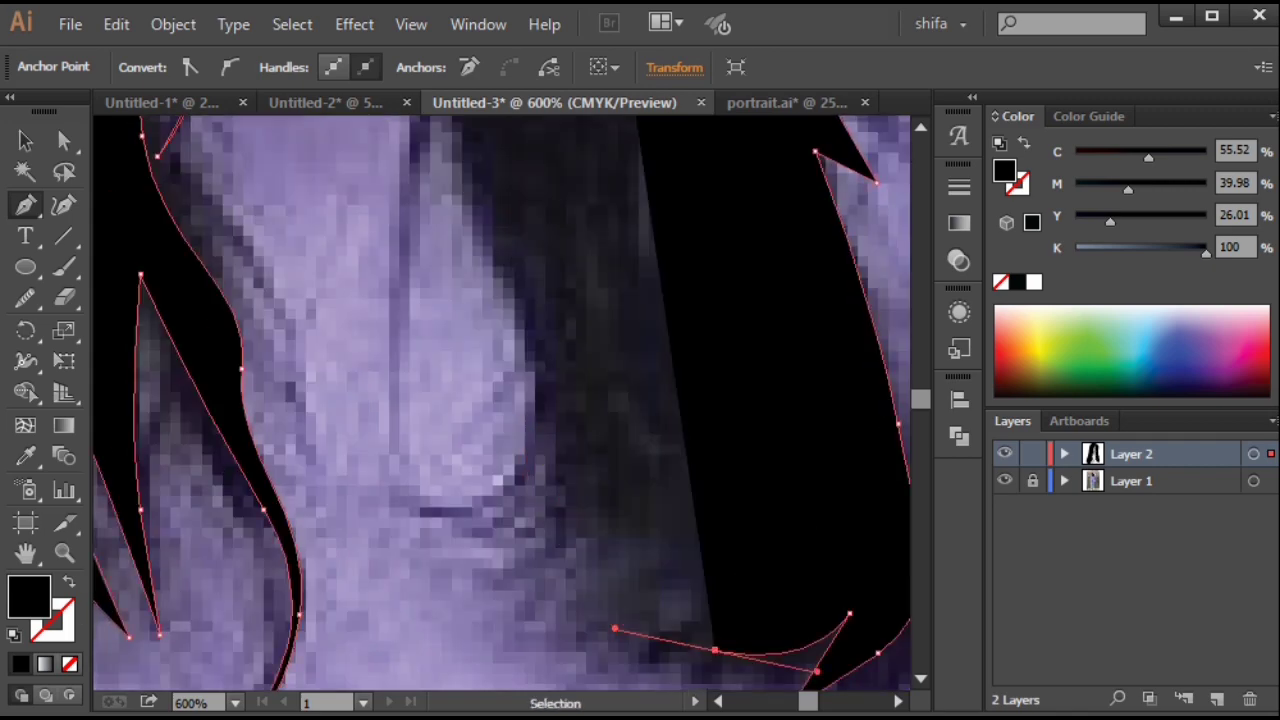
# Trace the inner edge of the phone-side hair up from its lower end, past the neckline toward the jaw.
pyautogui.click(563, 557)
pyautogui.click(543, 454)
pyautogui.click(527, 534)
pyautogui.moveTo(527, 534); pyautogui.dragTo(527, 656)
pyautogui.moveTo(528, 446); pyautogui.dragTo(498, 371)
pyautogui.moveTo(442, 130); pyautogui.dragTo(596, 622)
pyautogui.moveTo(594, 620); pyautogui.dragTo(605, 552)
pyautogui.moveTo(556, 386)
pyautogui.mouseDown()
pyautogui.moveTo(480, 525)
pyautogui.moveTo(463, 485)
pyautogui.moveTo(432, 525)
pyautogui.mouseUp()
pyautogui.hotkey('ctrl', 'z')
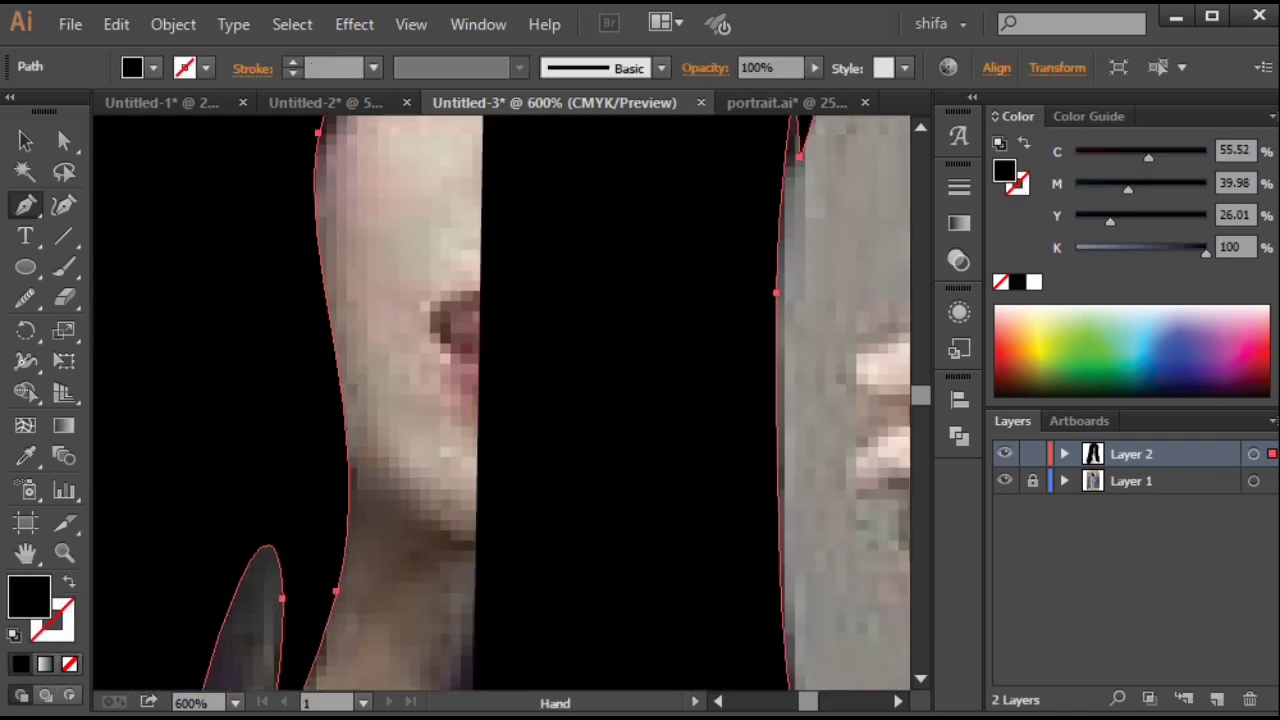
# Swap fill and stroke to expose the photo, trace the hair edge around the face, and close the path at the hairline.
pyautogui.click(69, 581)
pyautogui.moveTo(548, 538)
pyautogui.mouseDown()
pyautogui.moveTo(588, 420)
pyautogui.moveTo(634, 349)
pyautogui.mouseUp()
pyautogui.moveTo(640, 335); pyautogui.dragTo(562, 532)
pyautogui.moveTo(660, 375); pyautogui.dragTo(685, 296)
pyautogui.moveTo(694, 190); pyautogui.dragTo(700, 466)
pyautogui.moveTo(697, 420); pyautogui.dragTo(687, 310)
pyautogui.moveTo(684, 266); pyautogui.dragTo(746, 507)
pyautogui.moveTo(708, 414); pyautogui.dragTo(685, 358)
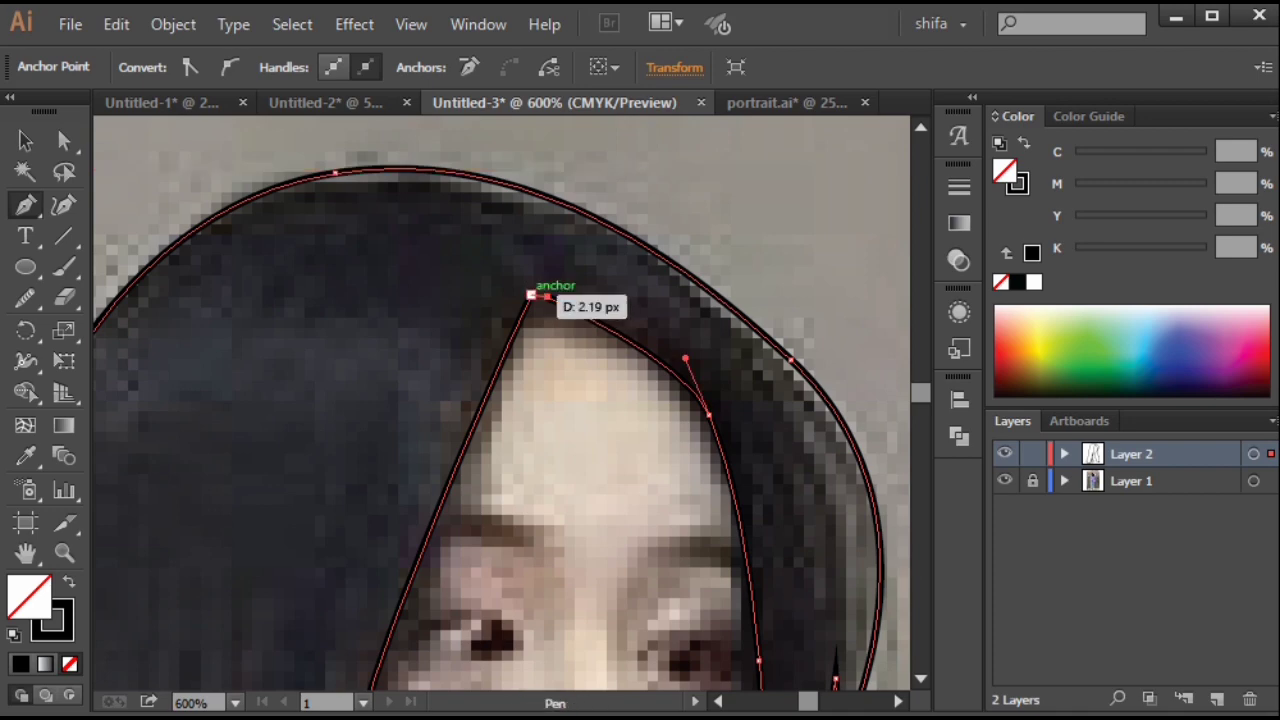
pyautogui.click(530, 295)
# Swap the hair shape back to a solid black fill without stroke and deselect it.
pyautogui.hotkey('ctrl', '1')
pyautogui.hotkey('shift', 'x')
pyautogui.hotkey('ctrl', 'shift', 'a')
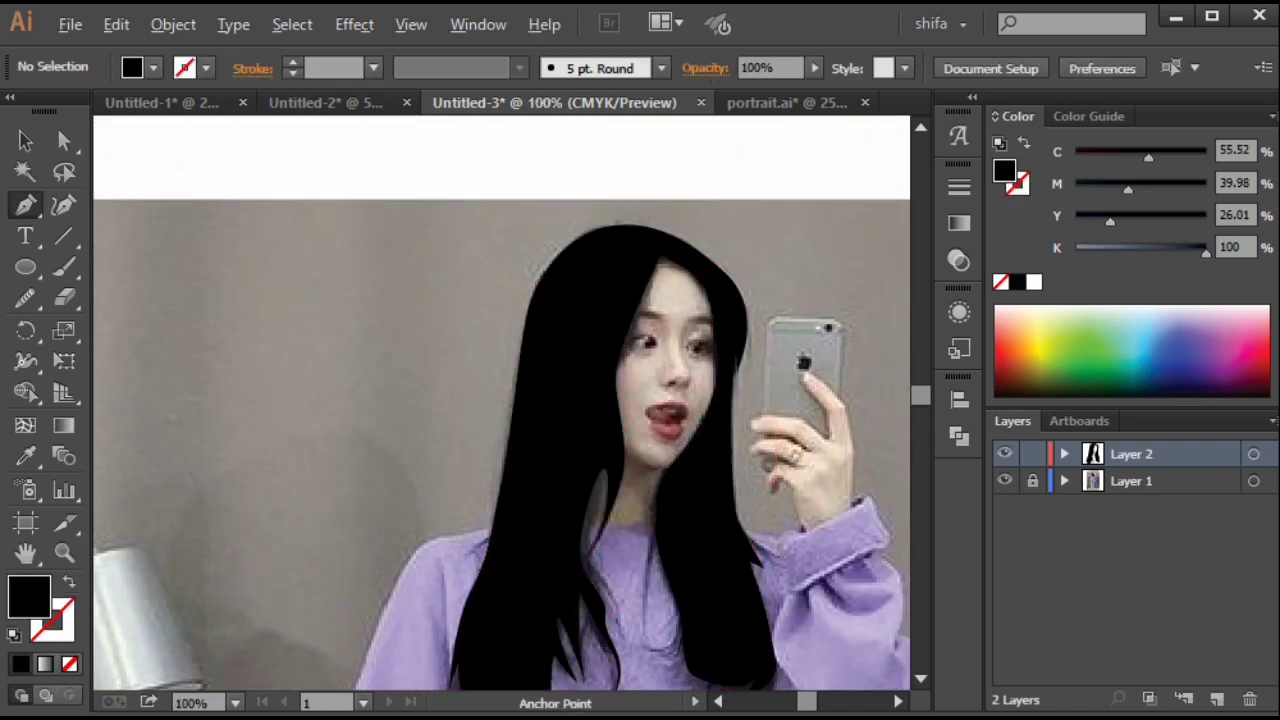
pyautogui.click(1005, 481)
pyautogui.scroll(-1, 832, 523)
pyautogui.click(668, 363)
pyautogui.moveTo(668, 363); pyautogui.dragTo(446, 212)
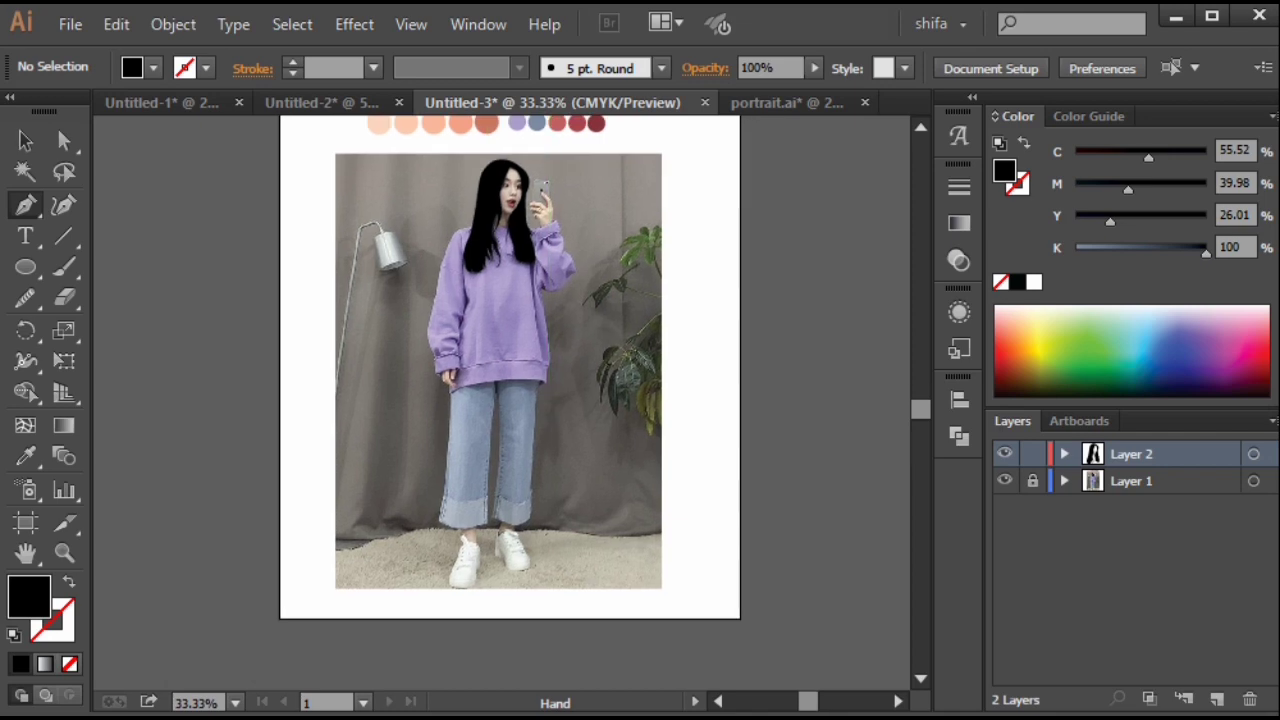
# Draw a closed curved path around the face, from the chin and jaw up to the forehead, overlapping the hair.
pyautogui.scroll(6, 500, 300)
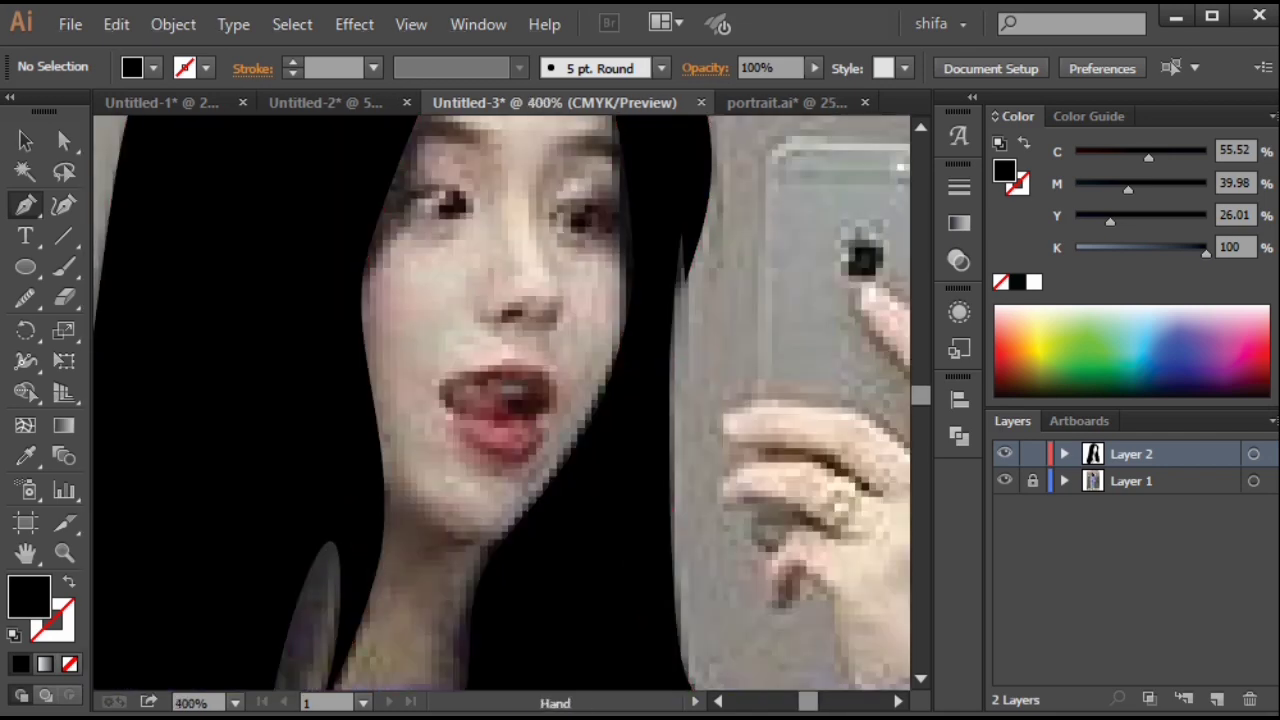
pyautogui.moveTo(376, 472); pyautogui.dragTo(306, 341)
pyautogui.click(306, 341)
pyautogui.moveTo(510, 250); pyautogui.dragTo(523, 306)
pyautogui.moveTo(523, 306); pyautogui.dragTo(523, 434)
pyautogui.moveTo(540, 271); pyautogui.dragTo(477, 165)
pyautogui.moveTo(477, 165); pyautogui.dragTo(491, 260)
pyautogui.moveTo(404, 177); pyautogui.dragTo(346, 176)
pyautogui.moveTo(276, 307); pyautogui.dragTo(265, 327)
pyautogui.moveTo(300, 560); pyautogui.dragTo(307, 329)
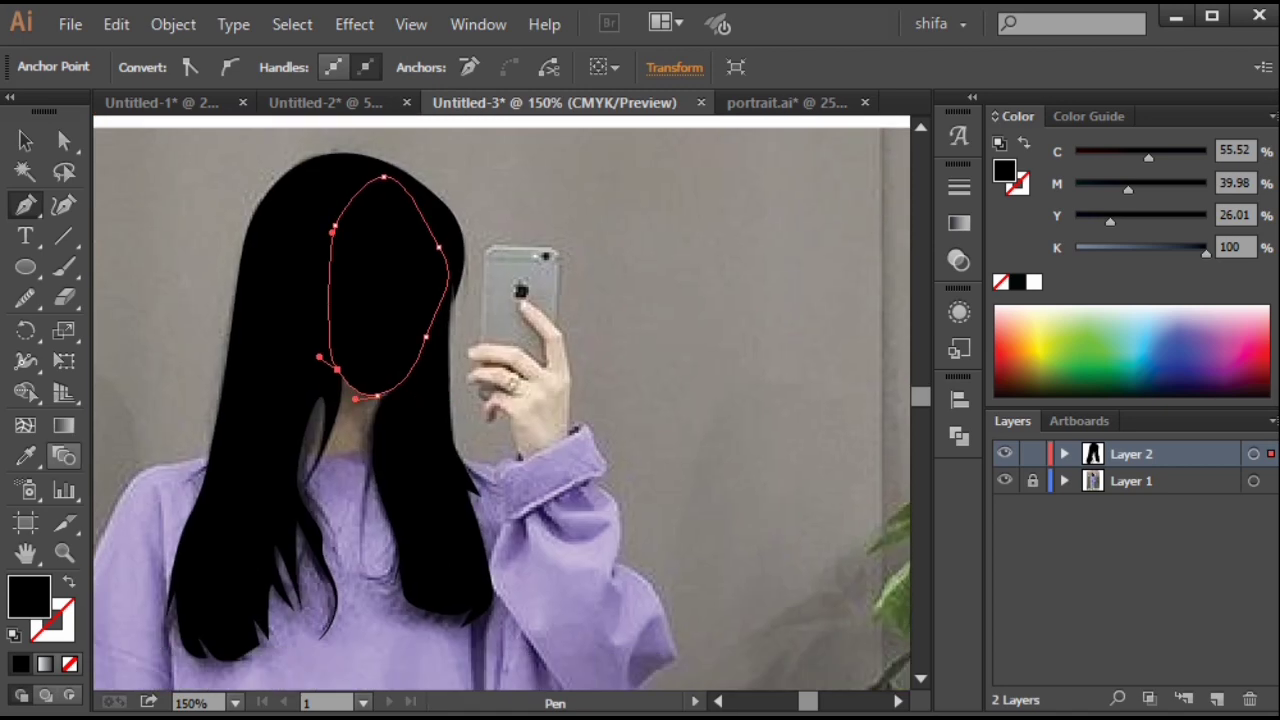
# Fill the face shape with the third peach tone from the palette circles using the Eyedropper.
pyautogui.press('i')
pyautogui.hotkey('ctrl', '-')
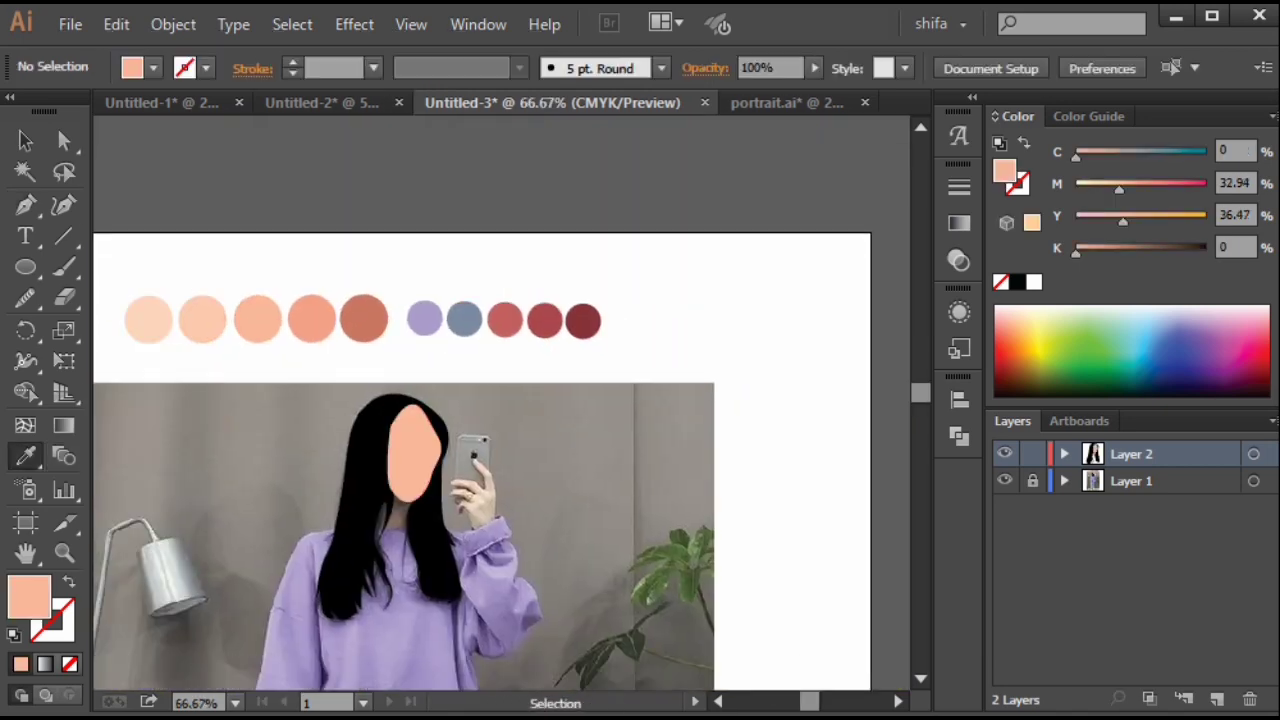
pyautogui.hotkey('ctrl', '+')
pyautogui.hotkey('ctrl', '+')
pyautogui.moveTo(330, 540); pyautogui.dragTo(398, 298)
# Send the face shape behind the hair and deselect it.
pyautogui.click(25, 141)
pyautogui.click(345, 262)
pyautogui.rightClick(343, 261)
pyautogui.moveTo(420, 625)
pyautogui.click(700, 707)
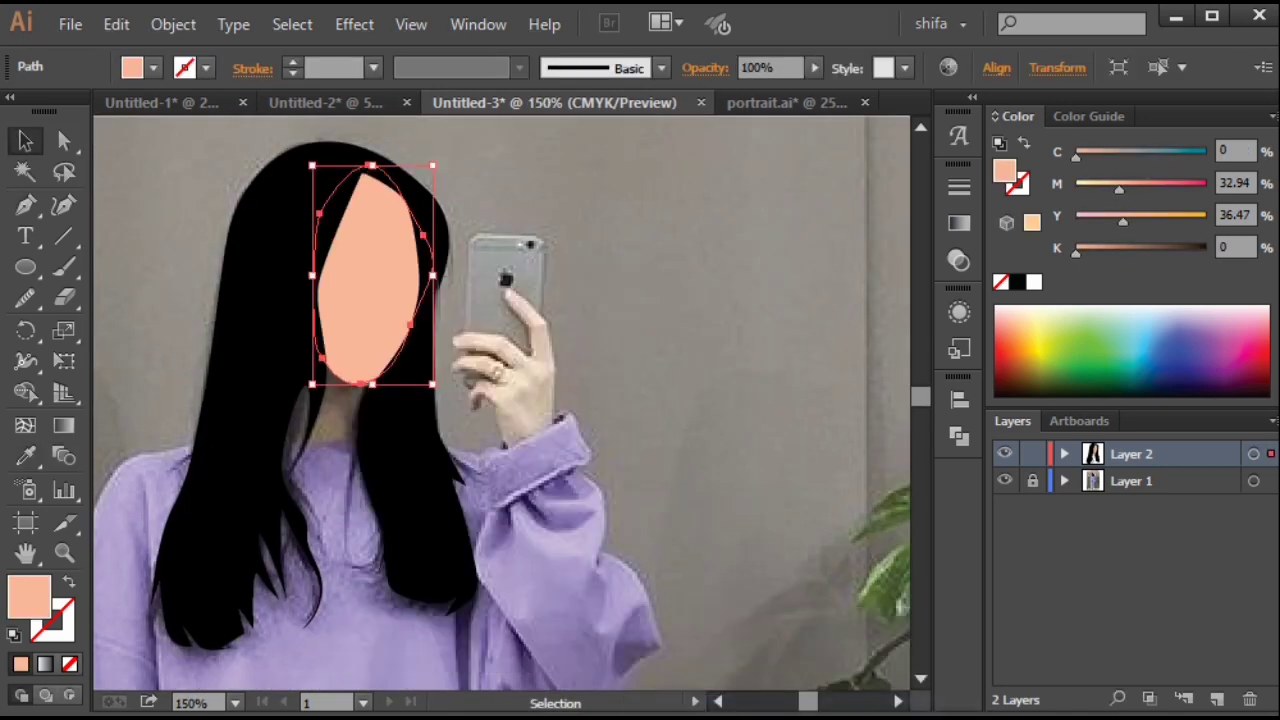
pyautogui.hotkey('ctrl', 'shift', 'a')
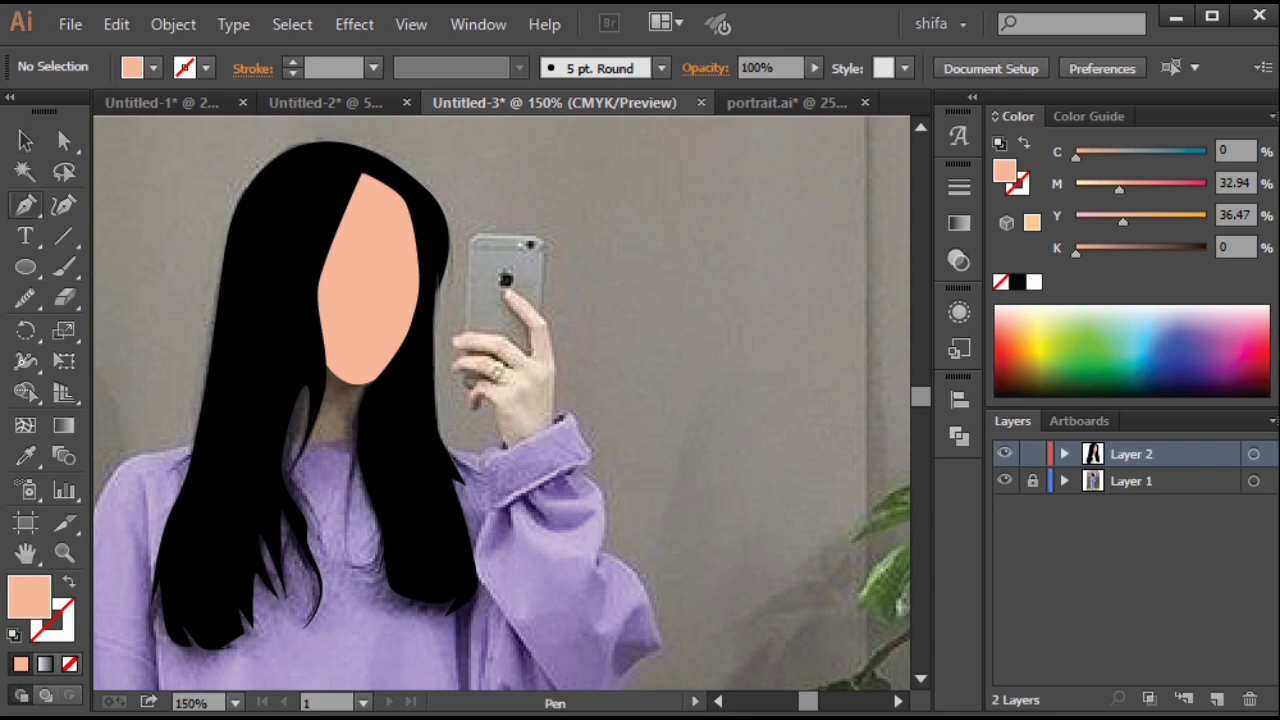
# Draw a four-sided neck shape from the chin down to the sweatshirt's neckline.
pyautogui.scroll(3, 330, 350)
pyautogui.click(300, 272)
pyautogui.click(257, 512)
pyautogui.click(483, 506)
pyautogui.click(535, 323)
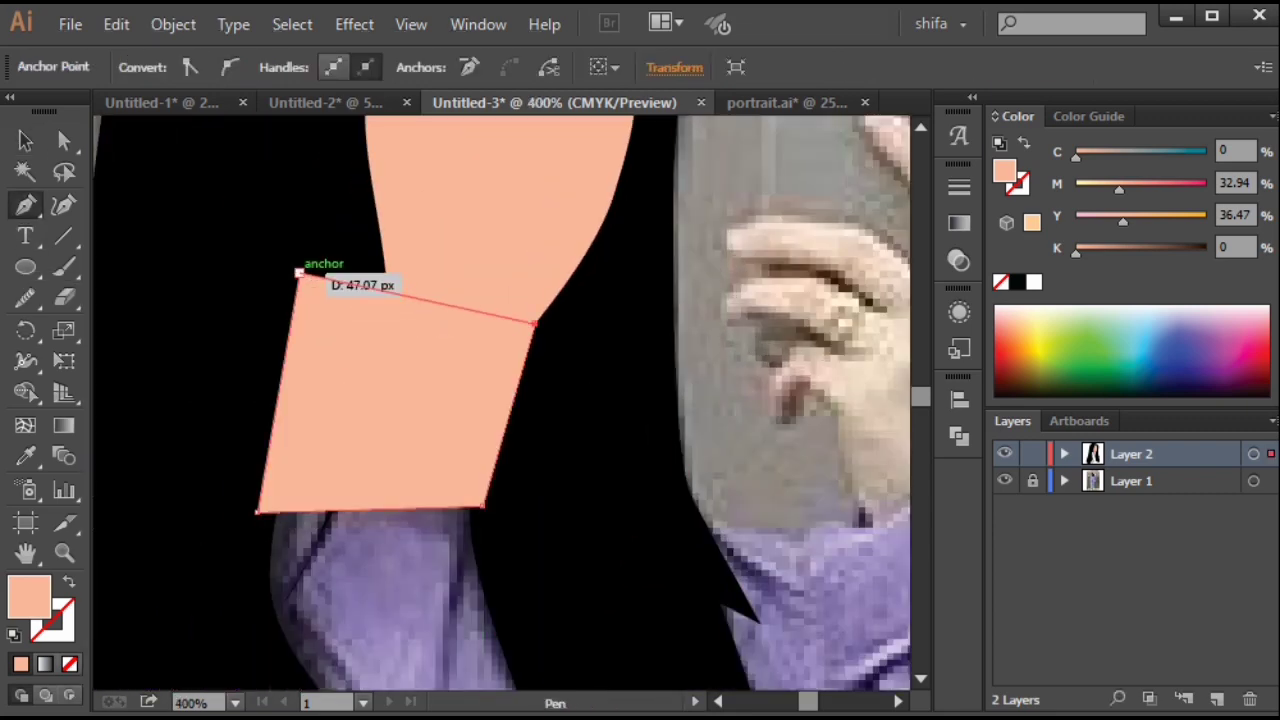
# Send the neck shape to the back, behind the hair.
pyautogui.press('v')
pyautogui.rightClick(318, 372)
pyautogui.click(680, 712)
pyautogui.scroll(-3, 340, 490)
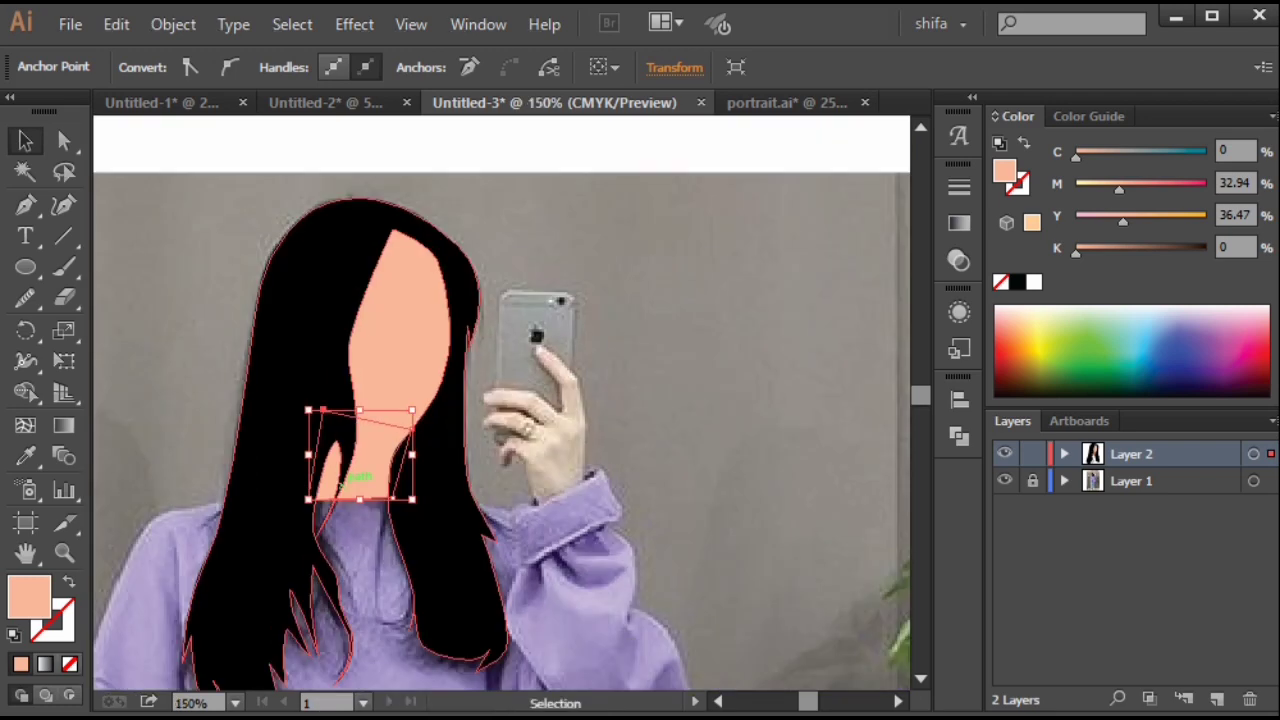
# Recolor the neck with the darker fourth peach tone from the palette circles and deselect it.
pyautogui.press('i')
pyautogui.scroll(-1, 407, 370)
pyautogui.scroll(2, 407, 370)
pyautogui.click(250, 258)
pyautogui.hotkey('ctrl', 'shift', 'a')
pyautogui.scroll(-1, 607, 598)
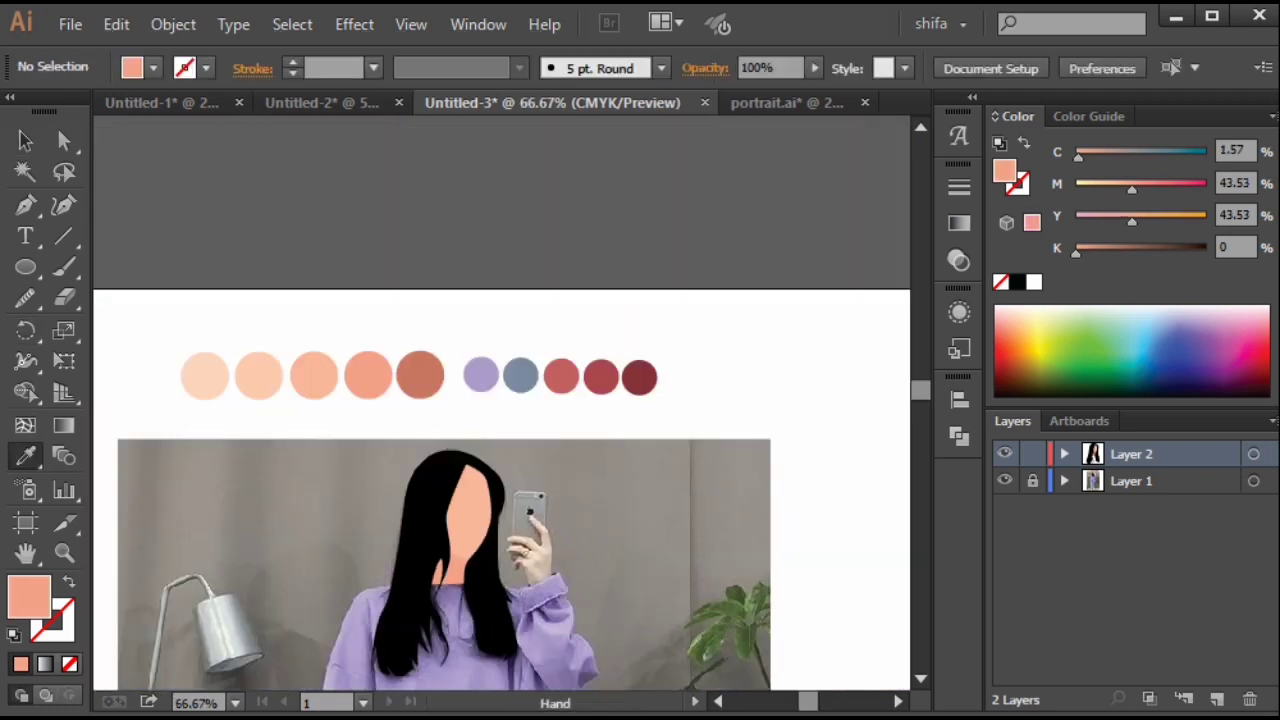
pyautogui.moveTo(607, 598); pyautogui.dragTo(612, 411)
pyautogui.click(25, 206)
pyautogui.scroll(4, 402, 360)
pyautogui.click(430, 516)
pyautogui.scroll(-5, 386, 566)
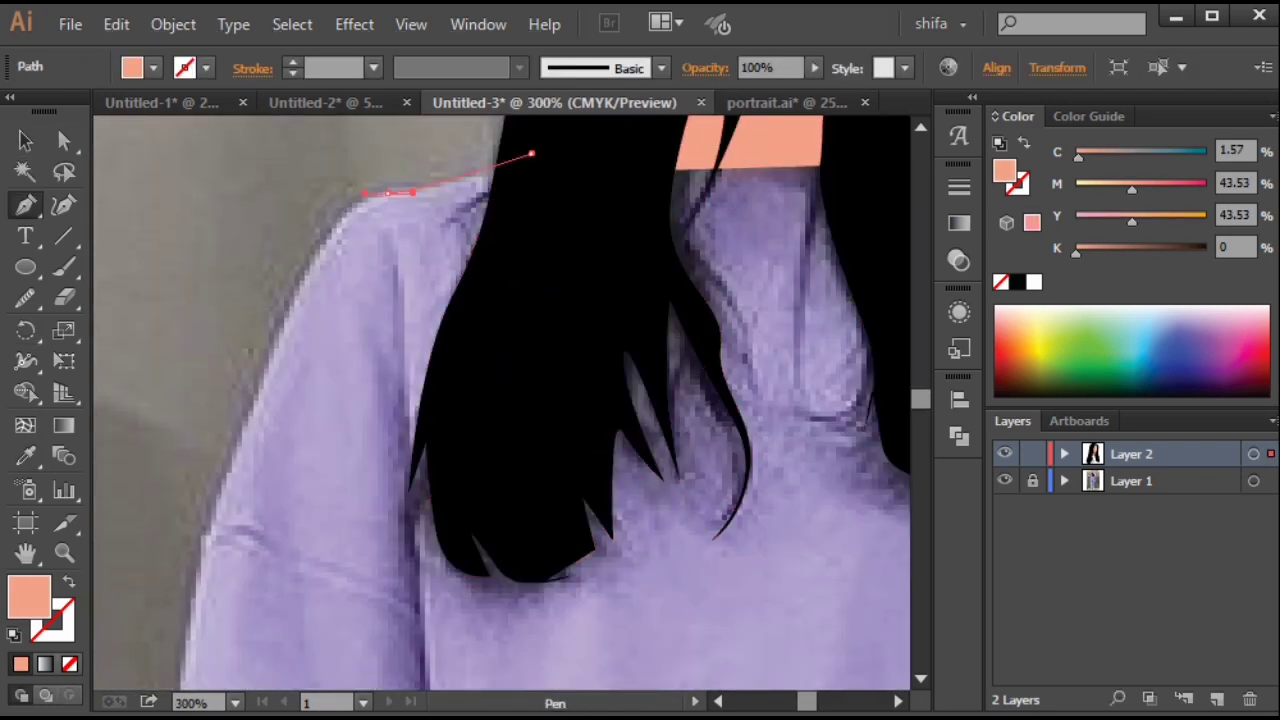
pyautogui.scroll(-4, 230, 383)
pyautogui.hotkey('ctrl', 'z')
pyautogui.scroll(3, 320, 360)
pyautogui.hotkey('ctrl', 'z')
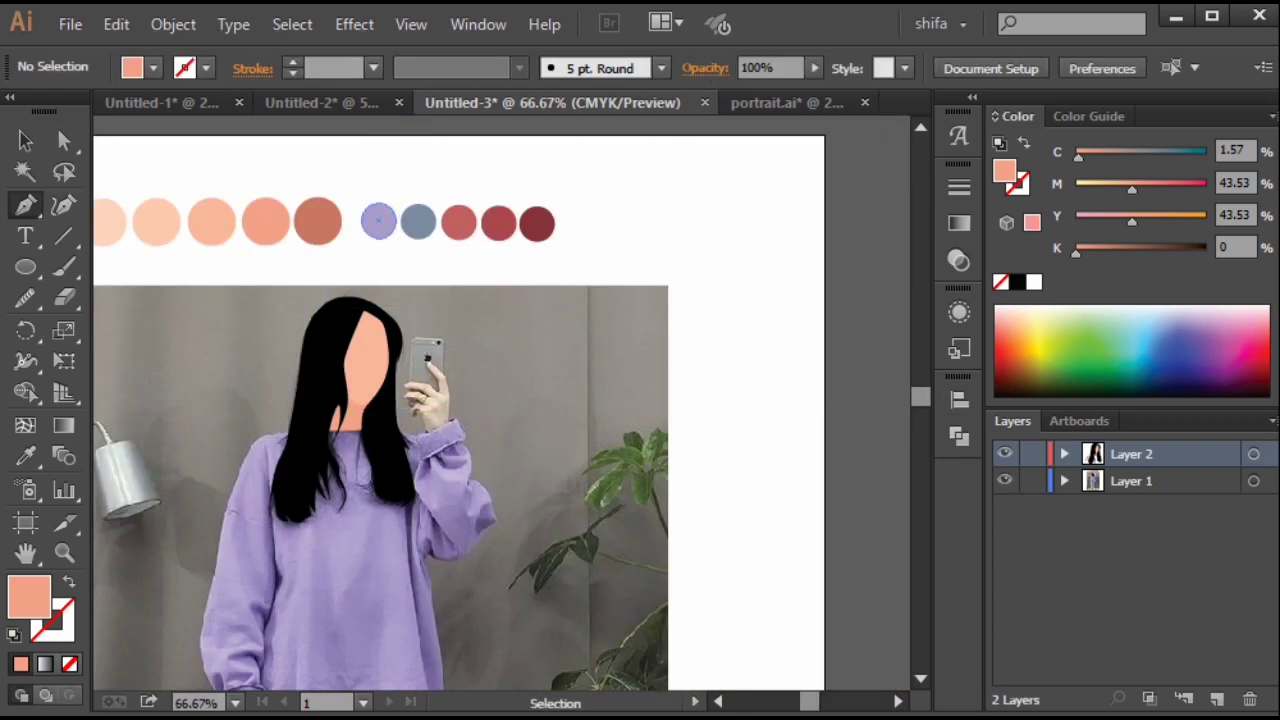
# Pick the lavender palette color as fill on Layer 2 and trace the lowered sleeve's outer edge from shoulder to cuff.
pyautogui.keyDown('ctrl'); pyautogui.click(378, 221); pyautogui.keyUp('ctrl')
pyautogui.click(1131, 454)
pyautogui.scroll(4, 314, 414)
pyautogui.moveTo(314, 414); pyautogui.dragTo(447, 169)
pyautogui.click(366, 231)
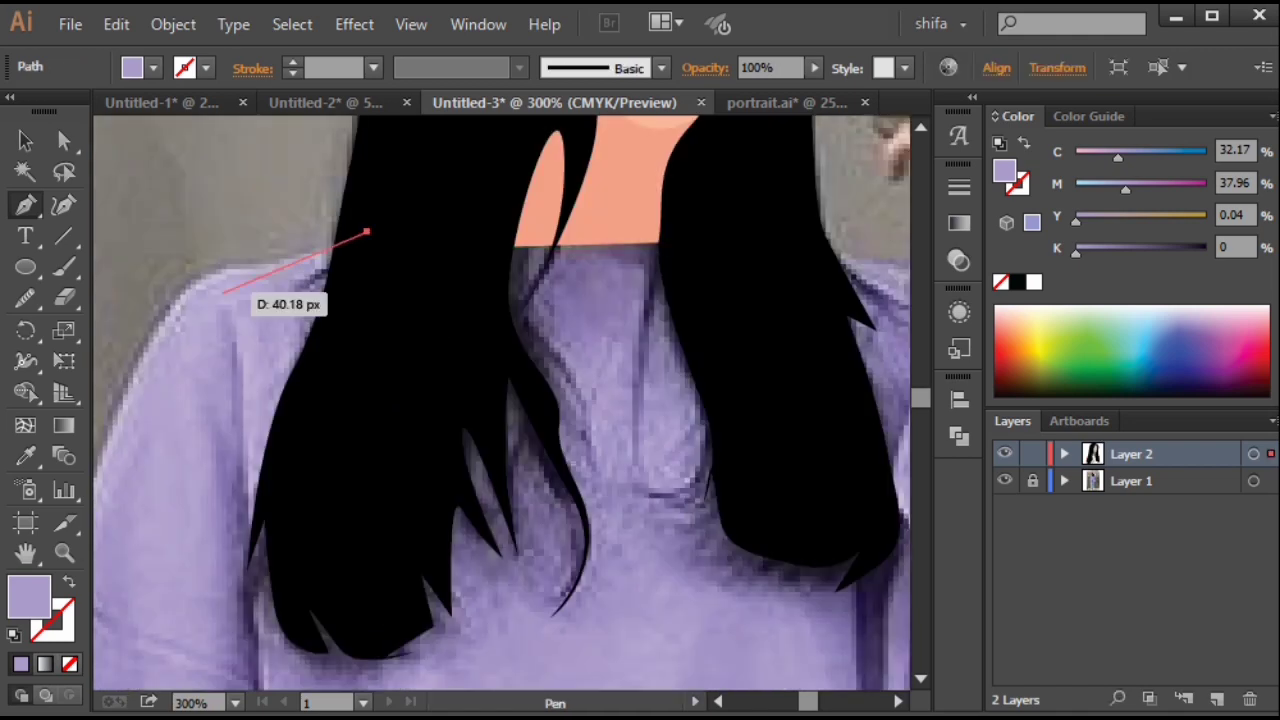
pyautogui.moveTo(162, 298); pyautogui.dragTo(274, 178)
pyautogui.moveTo(150, 645); pyautogui.dragTo(228, 146)
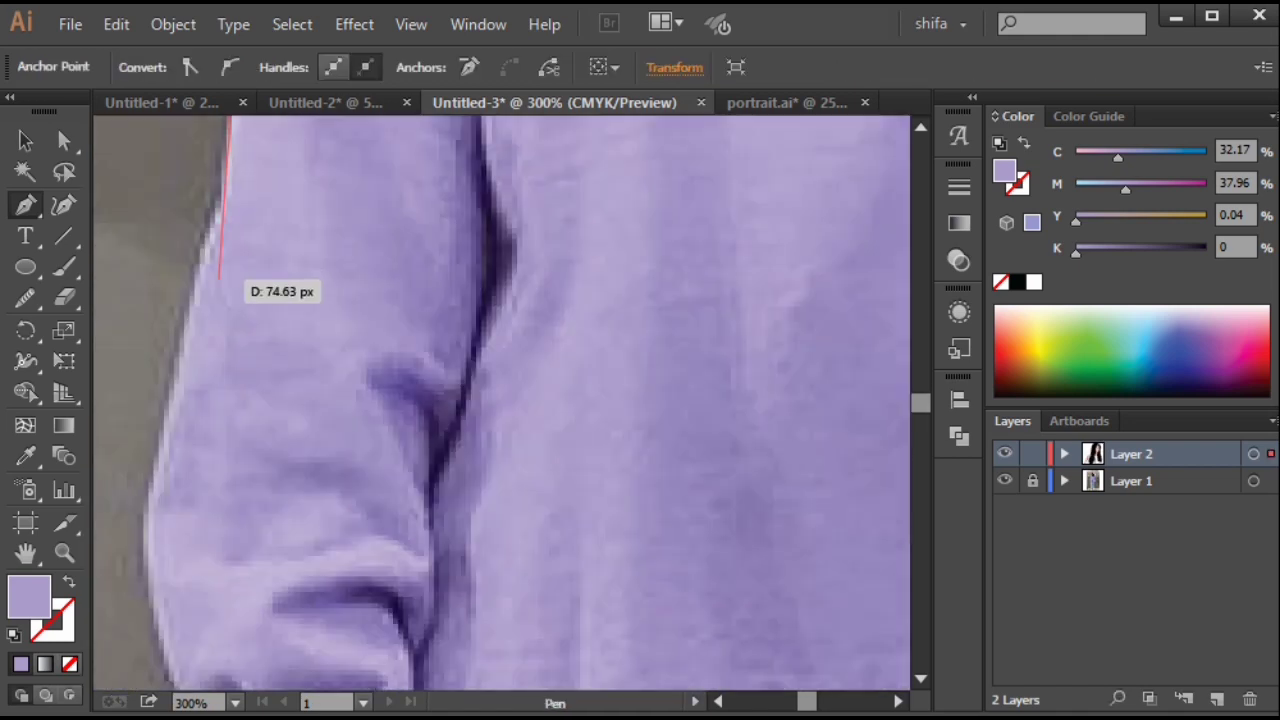
pyautogui.moveTo(146, 578); pyautogui.dragTo(218, 168)
pyautogui.moveTo(218, 168); pyautogui.dragTo(217, 173)
pyautogui.click(292, 503)
pyautogui.click(311, 526)
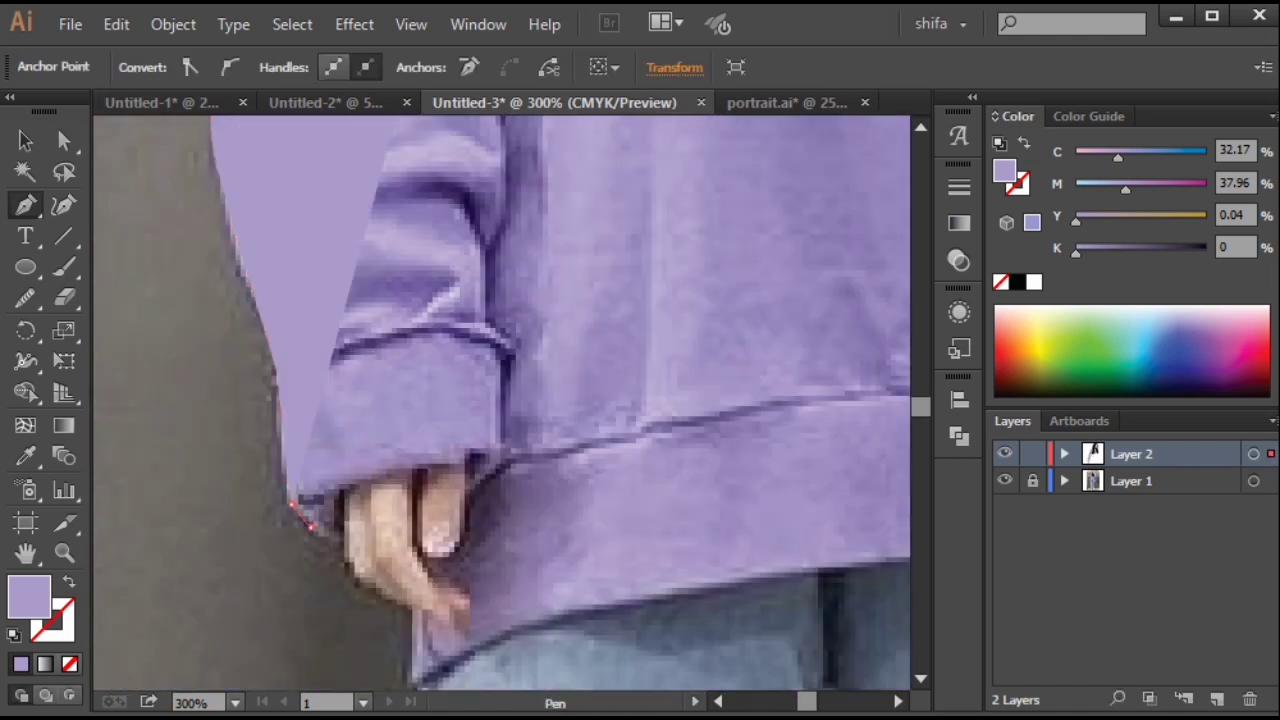
# Continue the sweatshirt path around the cuff opening by the lowered hand and down to the hem's near corner.
pyautogui.moveTo(322, 483); pyautogui.dragTo(354, 477)
pyautogui.moveTo(430, 468)
pyautogui.mouseDown()
pyautogui.moveTo(368, 449)
pyautogui.moveTo(420, 481)
pyautogui.mouseUp()
pyautogui.click(427, 441)
pyautogui.moveTo(374, 556); pyautogui.dragTo(280, 589)
pyautogui.click(378, 508)
# Continue the sweatshirt path along the hem, around its far corner and up the body's side toward the raised arm.
pyautogui.moveTo(484, 489); pyautogui.dragTo(620, 471)
pyautogui.moveTo(620, 471); pyautogui.dragTo(747, 459)
pyautogui.hotkey('ctrl', 'z')
pyautogui.moveTo(747, 459); pyautogui.dragTo(231, 482)
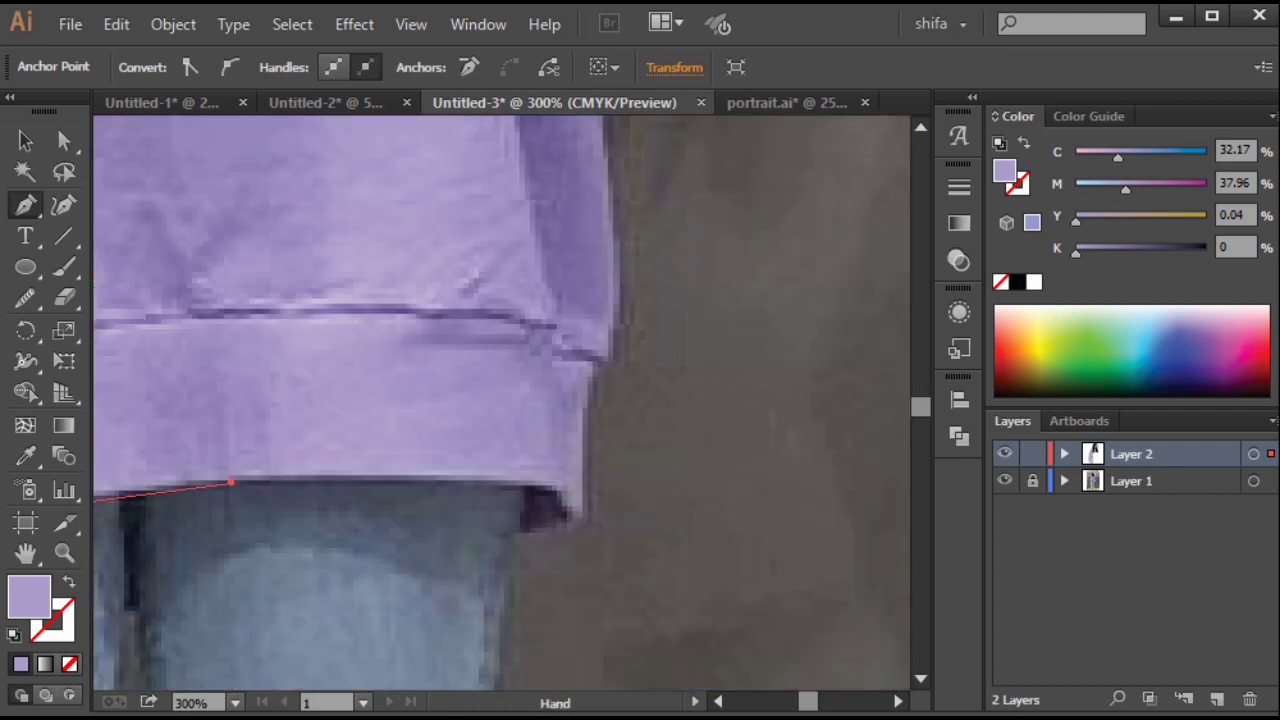
pyautogui.moveTo(564, 500); pyautogui.dragTo(590, 465)
pyautogui.moveTo(590, 420); pyautogui.dragTo(586, 492)
pyautogui.moveTo(601, 446); pyautogui.dragTo(609, 418)
pyautogui.moveTo(595, 330); pyautogui.dragTo(604, 512)
pyautogui.moveTo(598, 415); pyautogui.dragTo(579, 349)
pyautogui.moveTo(558, 125); pyautogui.dragTo(596, 525)
# Trace the raised sleeve's outline from the underarm around the elbow and its folds up to the cuff's outer corner.
pyautogui.moveTo(603, 522); pyautogui.dragTo(523, 523)
pyautogui.click(580, 419)
pyautogui.moveTo(643, 524); pyautogui.dragTo(717, 491)
pyautogui.moveTo(717, 491); pyautogui.dragTo(634, 611)
pyautogui.click(742, 481)
pyautogui.moveTo(768, 465); pyautogui.dragTo(798, 592)
pyautogui.moveTo(735, 447); pyautogui.dragTo(685, 372)
pyautogui.hotkey('ctrl', 'z')
pyautogui.moveTo(682, 335); pyautogui.dragTo(658, 284)
pyautogui.click(629, 269)
pyautogui.moveTo(660, 235); pyautogui.dragTo(650, 212)
pyautogui.moveTo(624, 152); pyautogui.dragTo(565, 199)
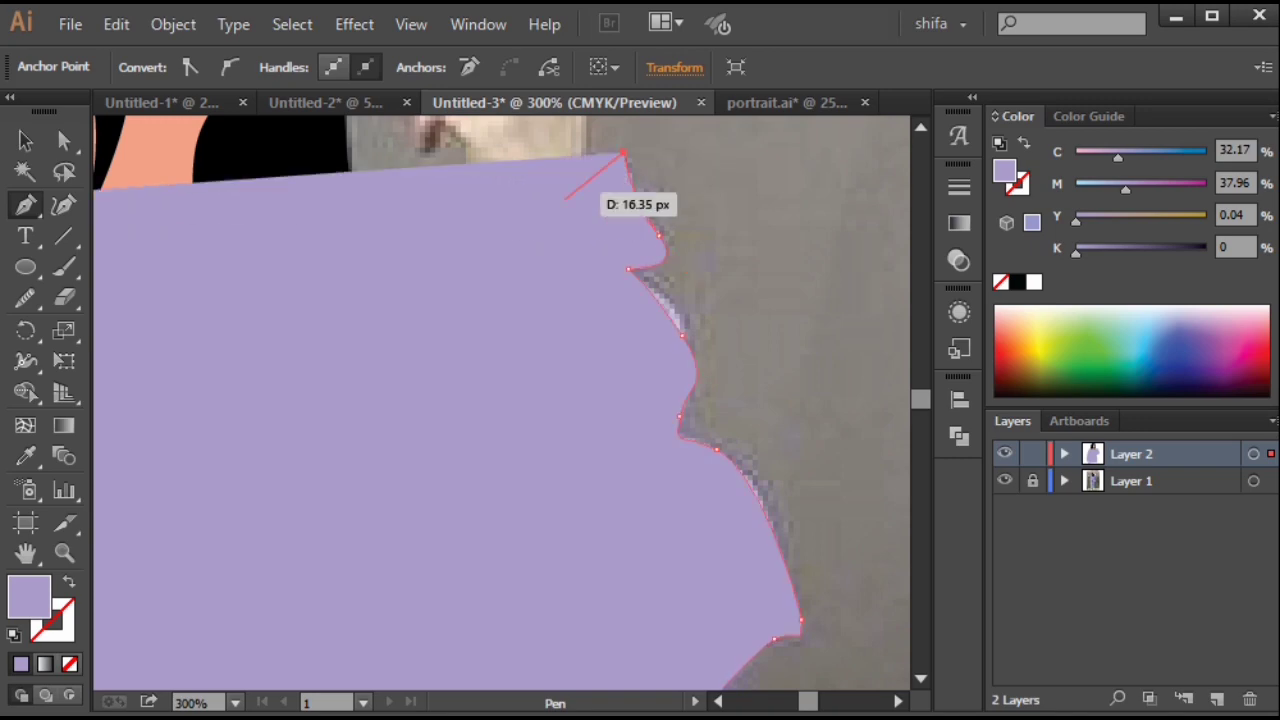
# Swap fill and stroke on the sweatshirt path and trace along the raised cuff's opening to the shoulder behind the hair.
pyautogui.click(69, 581)
pyautogui.moveTo(494, 229); pyautogui.dragTo(540, 360)
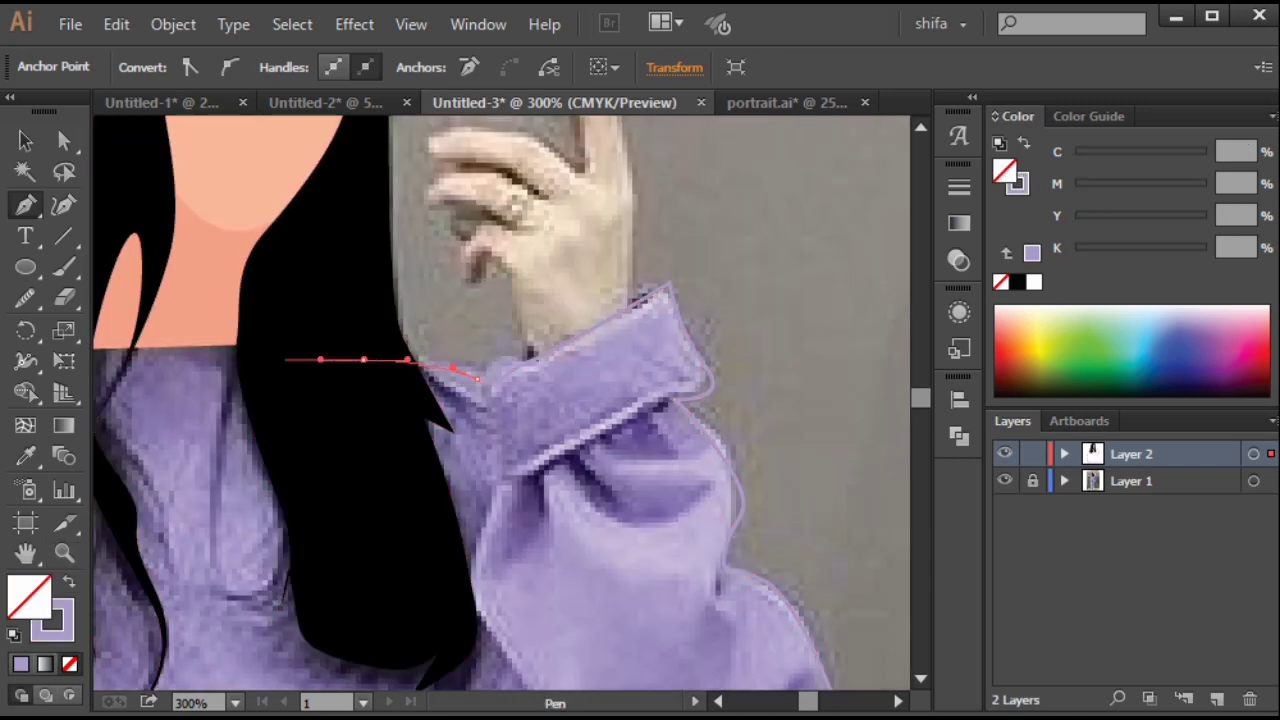
pyautogui.moveTo(286, 359); pyautogui.dragTo(426, 359)
pyautogui.moveTo(263, 325); pyautogui.dragTo(237, 324)
# Show Layer 2 as outlines, close the sweatshirt path along the neck base to the other shoulder, and return to preview.
pyautogui.hotkey('ctrl', '-')
pyautogui.hotkey('ctrl', '-')
pyautogui.click(1005, 480)
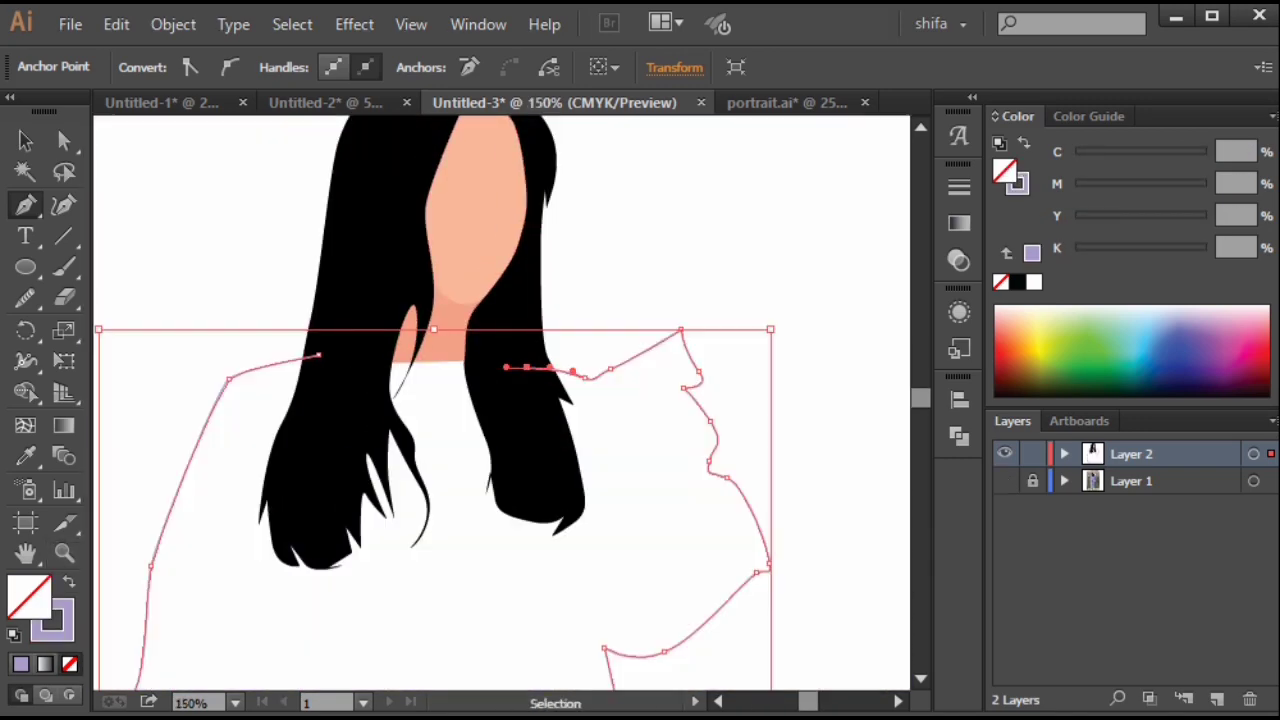
pyautogui.click(1005, 480)
pyautogui.click(1005, 453)
pyautogui.keyDown('ctrl'); pyautogui.click(1005, 453); pyautogui.keyUp('ctrl')
pyautogui.scroll(2, 460, 367)
pyautogui.keyDown('ctrl'); pyautogui.click(455, 352); pyautogui.keyUp('ctrl')
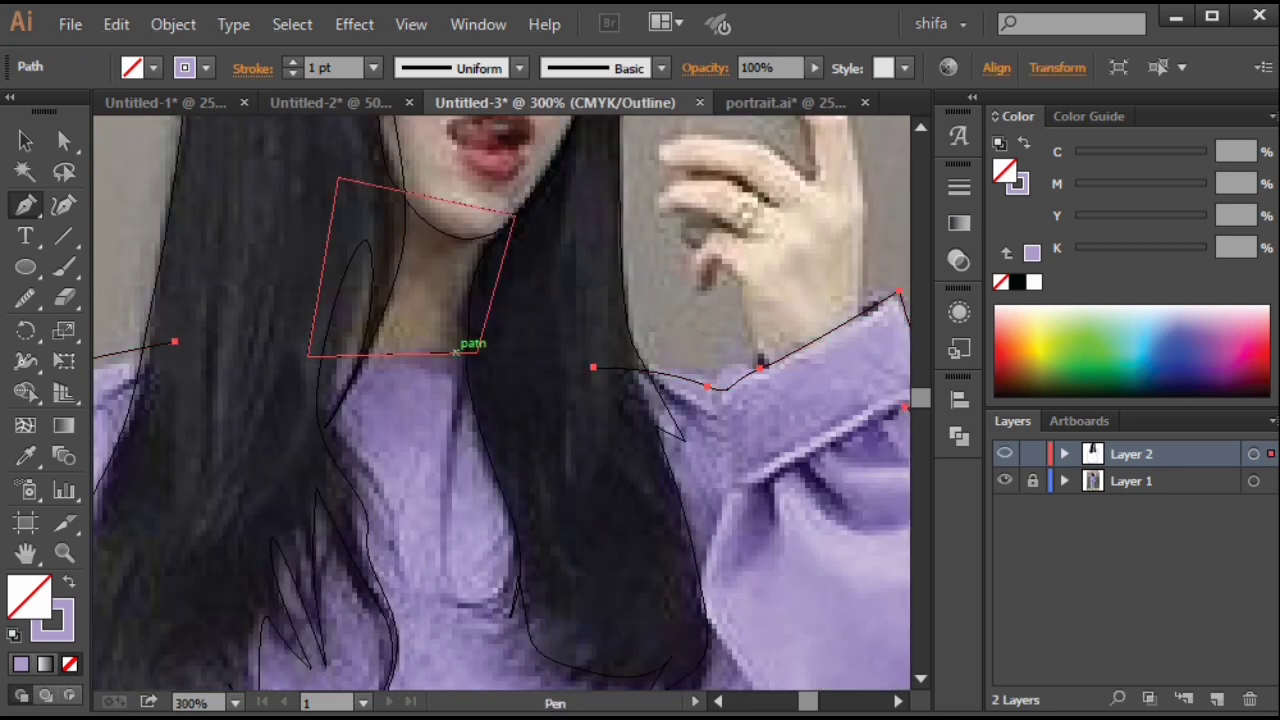
pyautogui.click(593, 367)
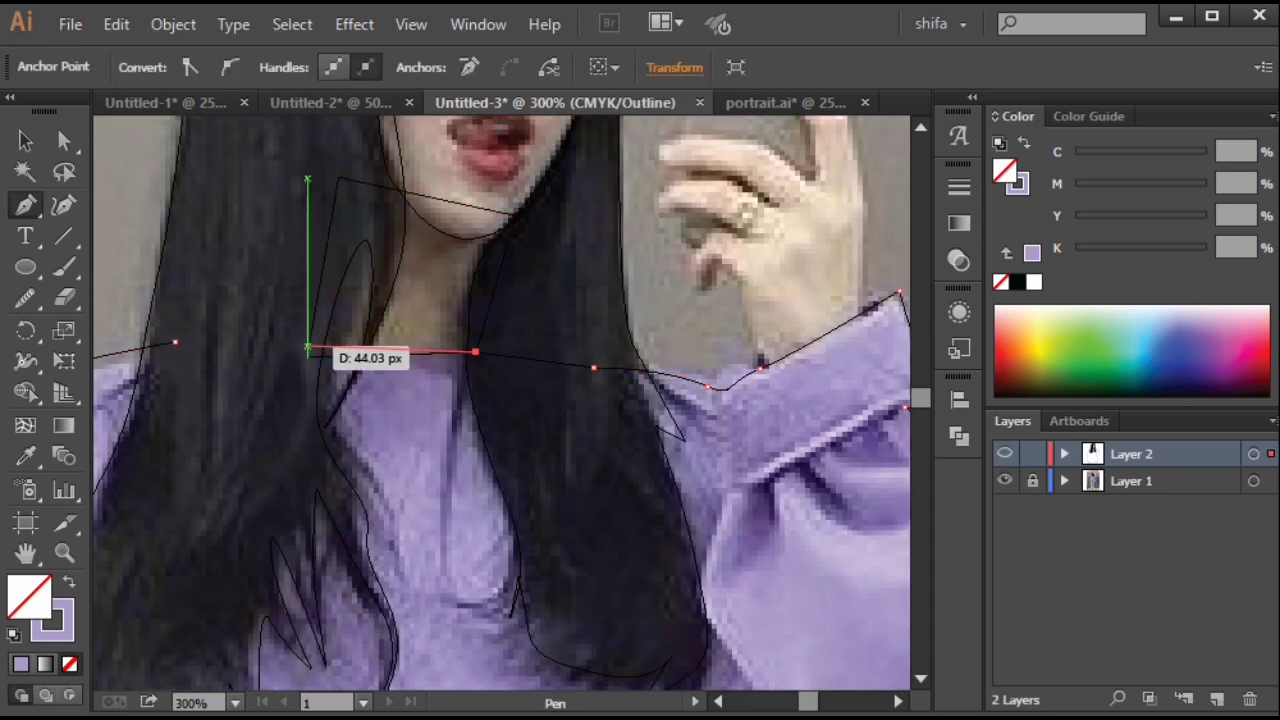
pyautogui.scroll(-3, 292, 345)
pyautogui.click(1005, 481)
pyautogui.keyDown('ctrl'); pyautogui.click(1005, 454); pyautogui.keyUp('ctrl')
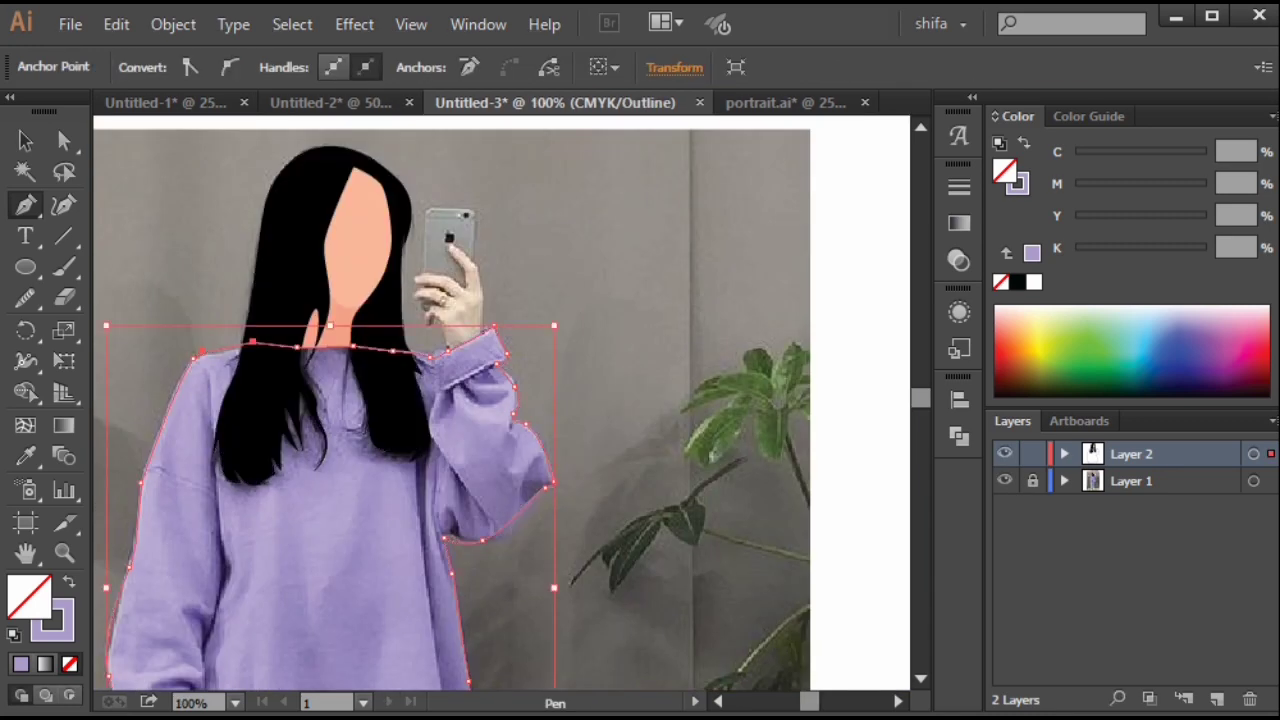
# Restore the sweatshirt's lavender fill with no stroke, deselect it, and check it with the photo layer briefly hidden.
pyautogui.scroll(-2, 228, 504)
pyautogui.rightClick(302, 508)
pyautogui.press('Escape')
pyautogui.scroll(2, 205, 487)
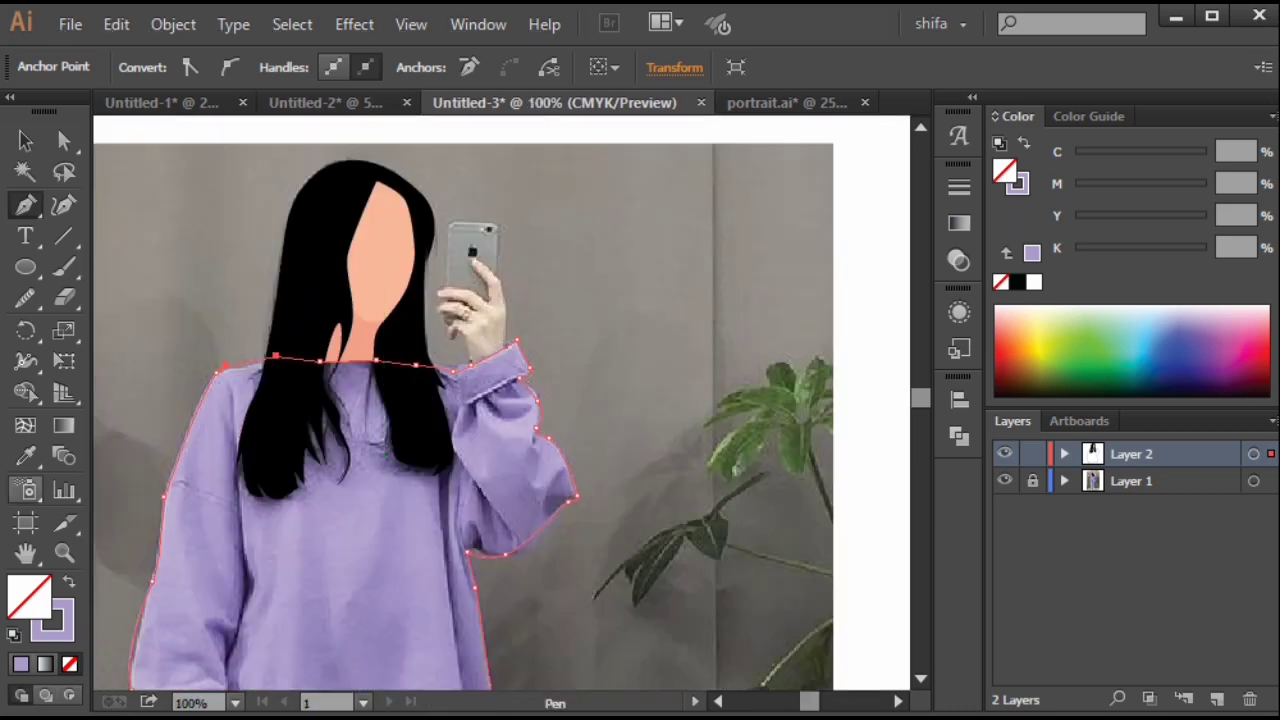
pyautogui.click(69, 582)
pyautogui.keyDown('ctrl'); pyautogui.click(620, 580); pyautogui.keyUp('ctrl')
pyautogui.scroll(-1, 600, 570)
pyautogui.moveTo(598, 580); pyautogui.dragTo(598, 300)
pyautogui.click(1005, 481)
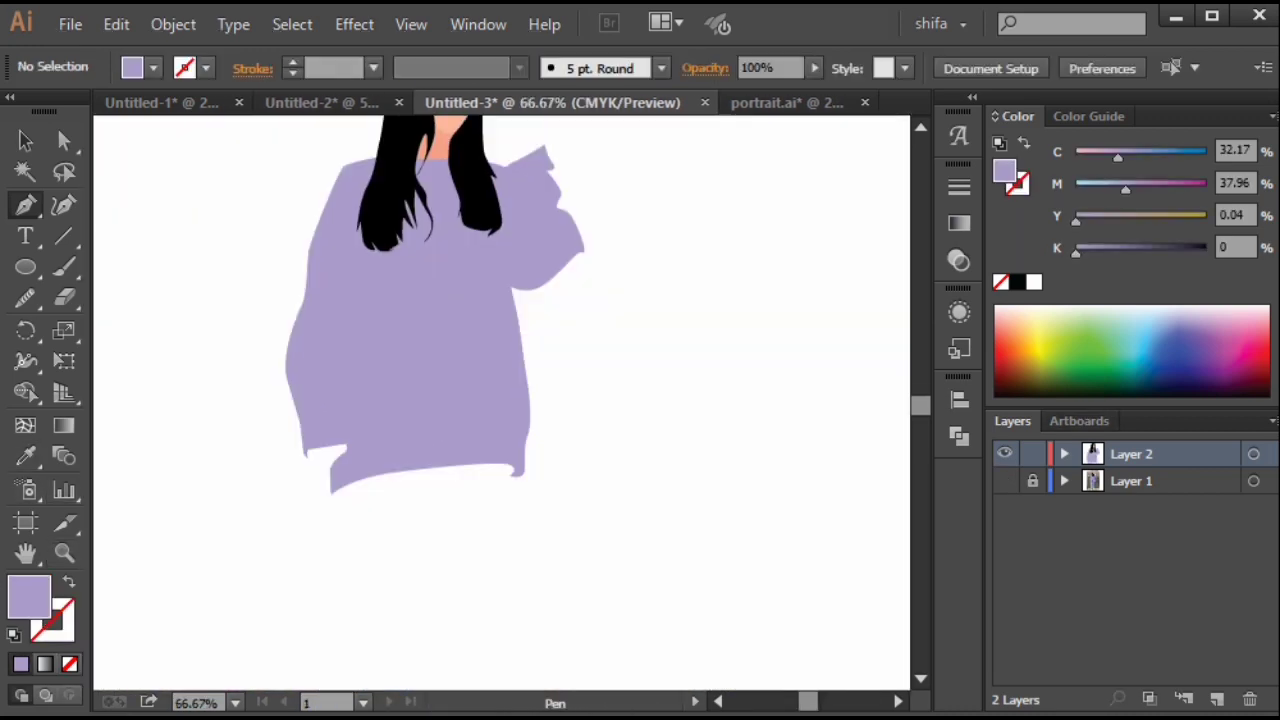
pyautogui.click(1005, 481)
# Trace the outer edge and cuffed hem of the trouser leg below the lowered hand with the Pen tool.
pyautogui.scroll(2, 367, 350)
pyautogui.press('t')
pyautogui.moveTo(305, 660); pyautogui.dragTo(318, 231)
pyautogui.scroll(1, 309, 374)
pyautogui.press('p')
pyautogui.moveTo(277, 618); pyautogui.dragTo(279, 236)
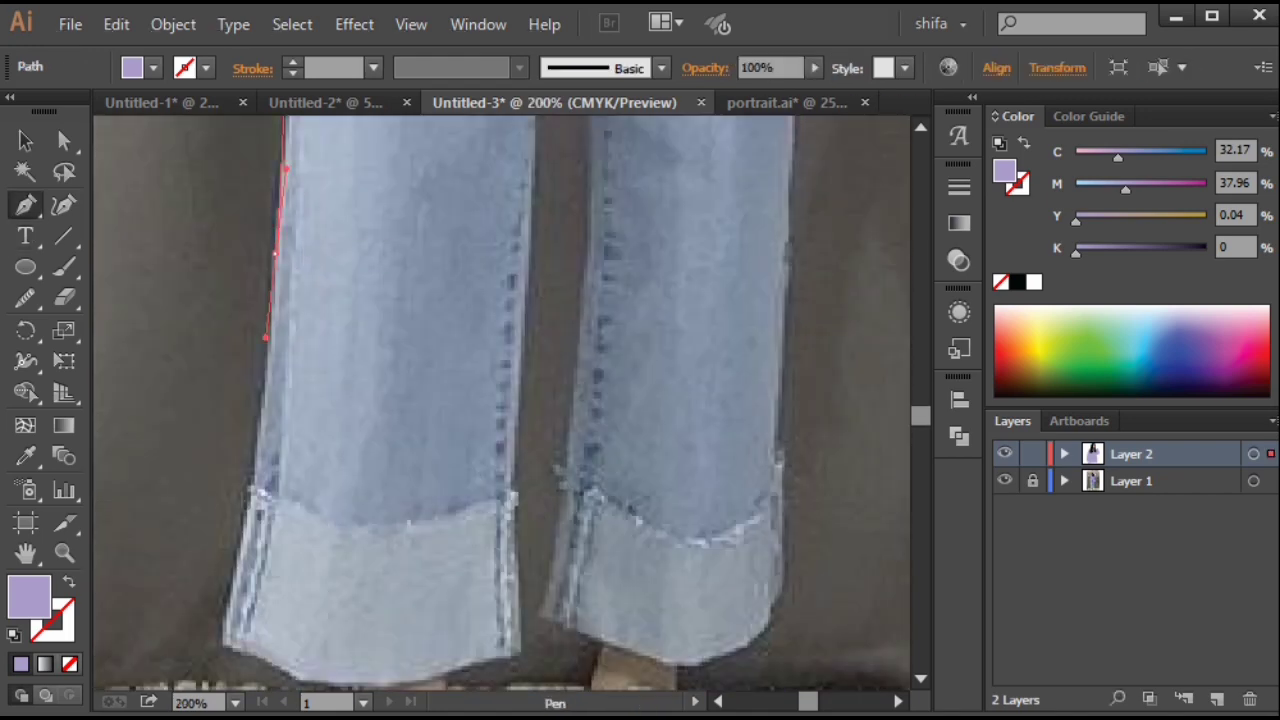
pyautogui.click(266, 339)
pyautogui.moveTo(266, 341); pyautogui.dragTo(292, 165)
pyautogui.click(457, 503)
pyautogui.click(545, 471)
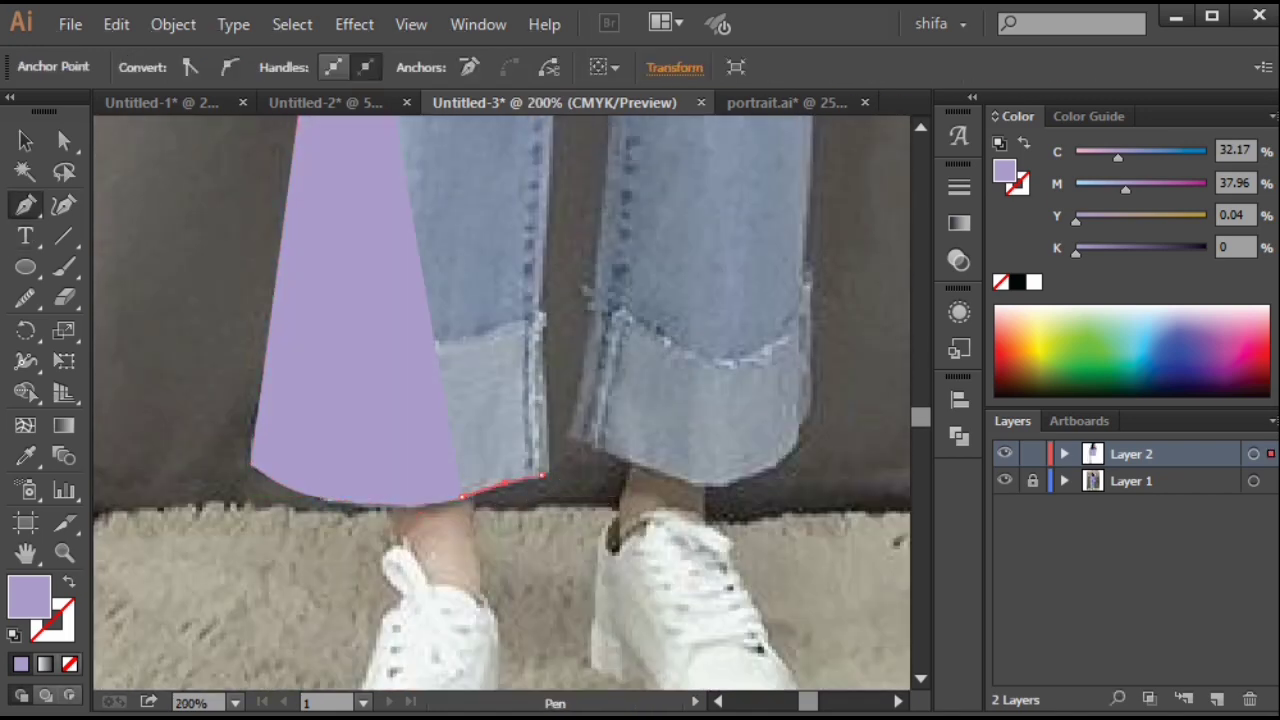
# Trace this trouser leg's inner edge up to the sweatshirt hem and close the shape along the hem.
pyautogui.moveTo(543, 471); pyautogui.dragTo(548, 657)
pyautogui.click(542, 468)
pyautogui.moveTo(545, 250); pyautogui.dragTo(552, 632)
pyautogui.click(573, 503)
pyautogui.click(588, 343)
pyautogui.click(598, 289)
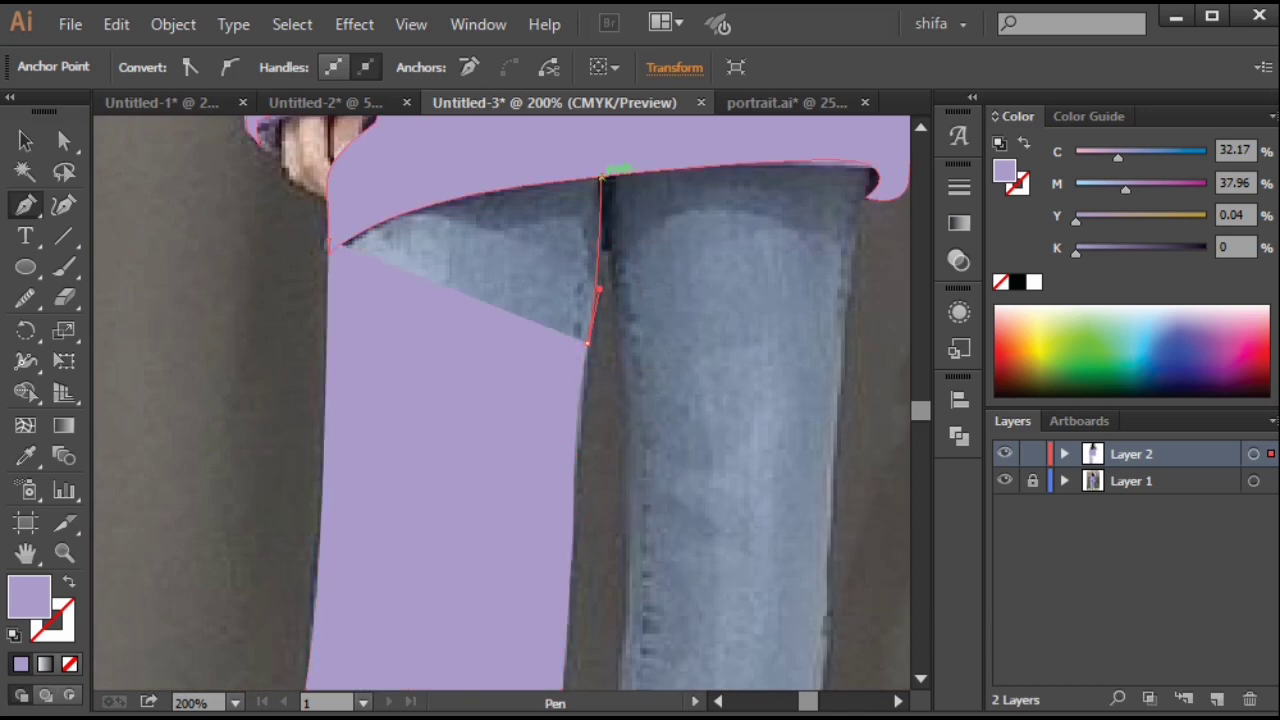
pyautogui.click(600, 178)
pyautogui.hotkey('ctrl', '-')
pyautogui.hotkey('ctrl', '-')
pyautogui.hotkey('ctrl', '-')
pyautogui.moveTo(457, 469); pyautogui.dragTo(325, 328)
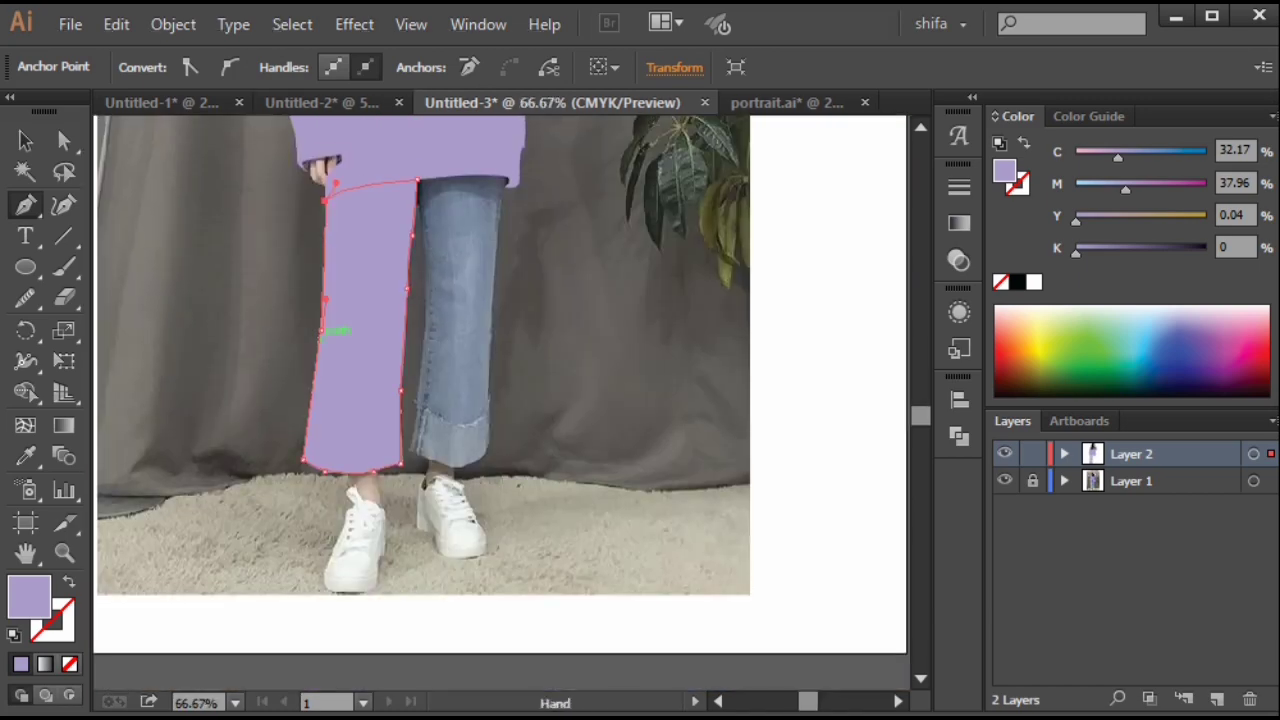
# Fill the trouser leg with the gray-blue sampled by the Eyedropper from the palette circles and deselect it.
pyautogui.click(26, 457)
pyautogui.hotkey('ctrl', '-')
pyautogui.hotkey('ctrl', '-')
pyautogui.moveTo(420, 300); pyautogui.dragTo(388, 556)
pyautogui.click(469, 294)
pyautogui.hotkey('ctrl', '+')
pyautogui.hotkey('ctrl', '+')
pyautogui.scroll(-5, 390, 400)
pyautogui.press('v')
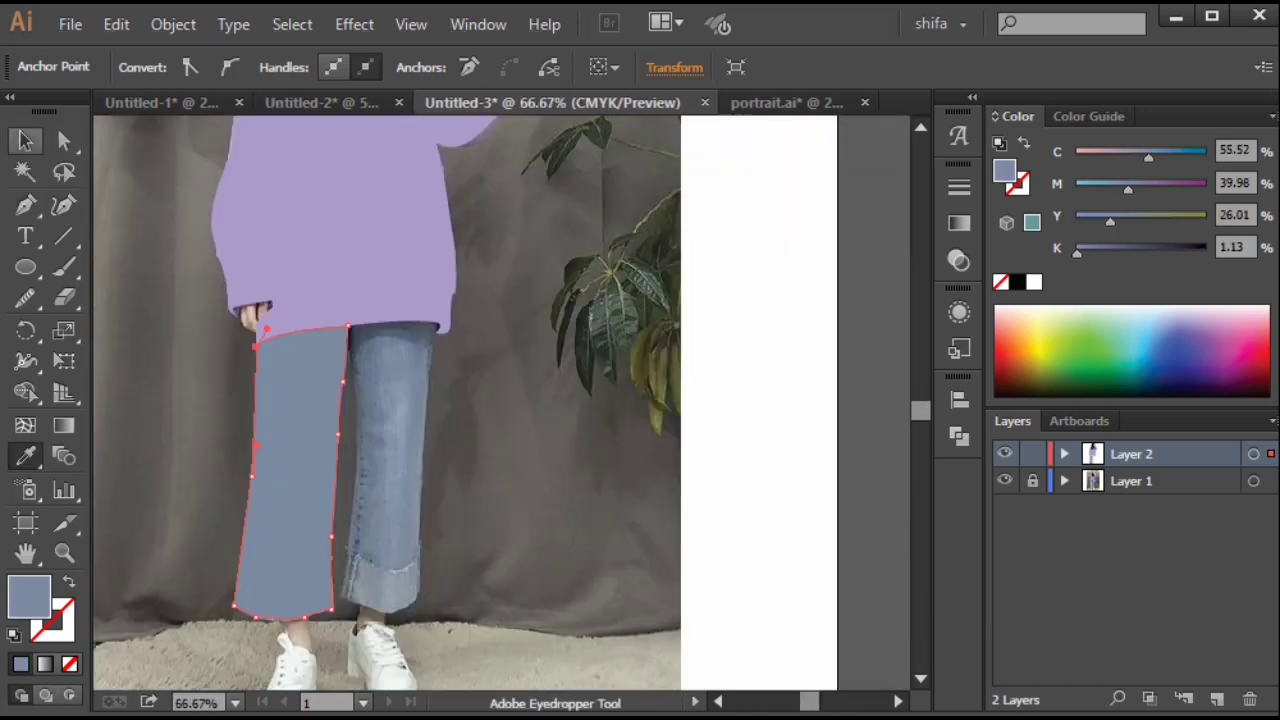
pyautogui.rightClick(289, 401)
pyautogui.press('Escape')
pyautogui.hotkey('ctrl', 'shift', 'a')
# Trace the second trouser leg's inner edge from the sweatshirt hem down to its cuff corner.
pyautogui.scroll(1, 297, 424)
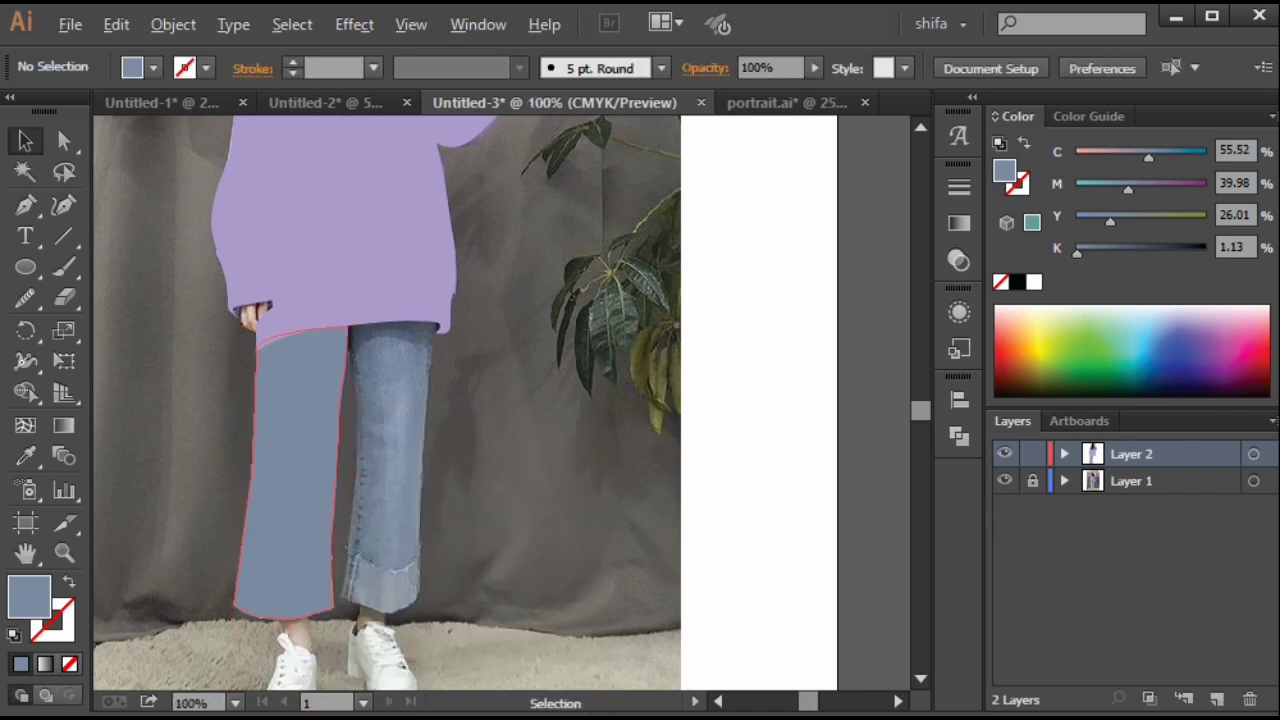
pyautogui.scroll(2, 379, 357)
pyautogui.click(367, 193)
pyautogui.moveTo(451, 435); pyautogui.dragTo(416, 259)
pyautogui.moveTo(366, 360); pyautogui.dragTo(357, 440)
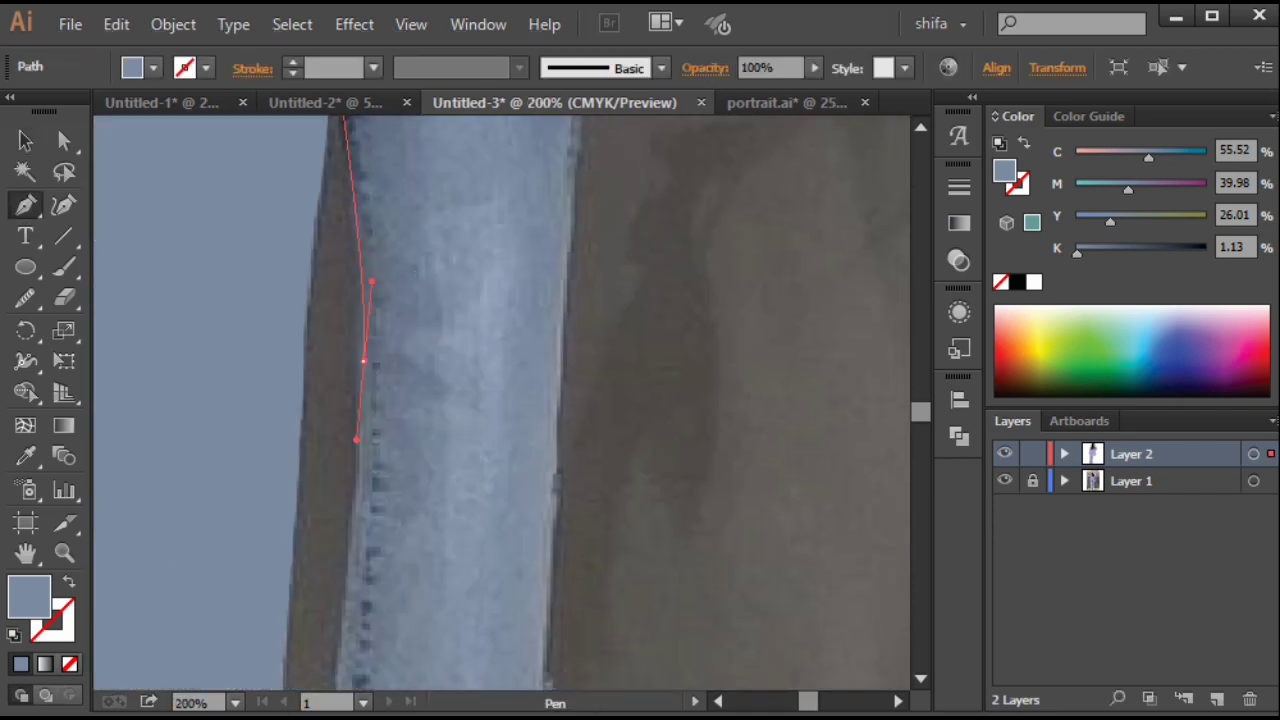
pyautogui.moveTo(370, 560); pyautogui.dragTo(379, 208)
pyautogui.moveTo(320, 487); pyautogui.dragTo(313, 514)
pyautogui.click(320, 487)
# Trace the second leg's rounded cuff hem and outer edge, closing the shape along the sweatshirt hem.
pyautogui.moveTo(411, 517); pyautogui.dragTo(527, 505)
pyautogui.moveTo(562, 471); pyautogui.dragTo(561, 420)
pyautogui.moveTo(560, 330); pyautogui.dragTo(545, 536)
pyautogui.moveTo(547, 423); pyautogui.dragTo(551, 307)
pyautogui.moveTo(556, 210); pyautogui.dragTo(576, 557)
pyautogui.moveTo(588, 395); pyautogui.dragTo(594, 341)
pyautogui.click(612, 216)
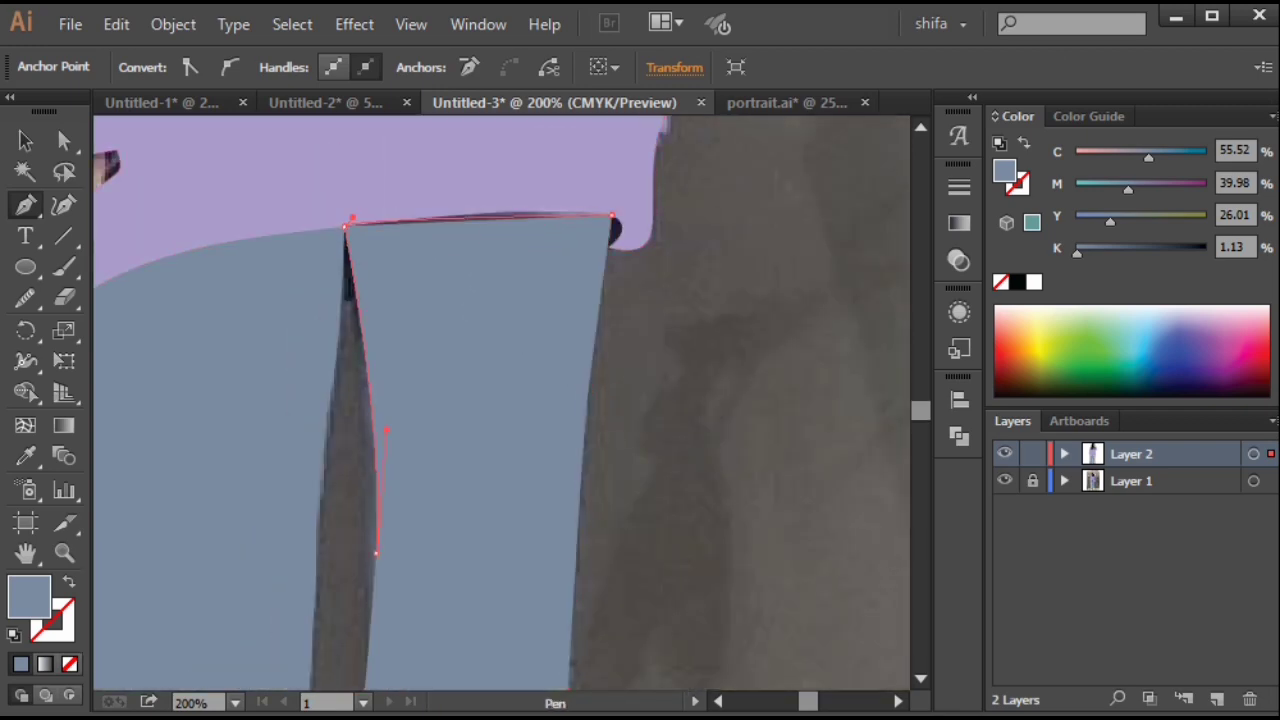
# Send the second trouser leg to the back, deselect it, and hide the photo layer.
pyautogui.keyDown('ctrl'); pyautogui.click(440, 290); pyautogui.keyUp('ctrl')
pyautogui.click(173, 24)
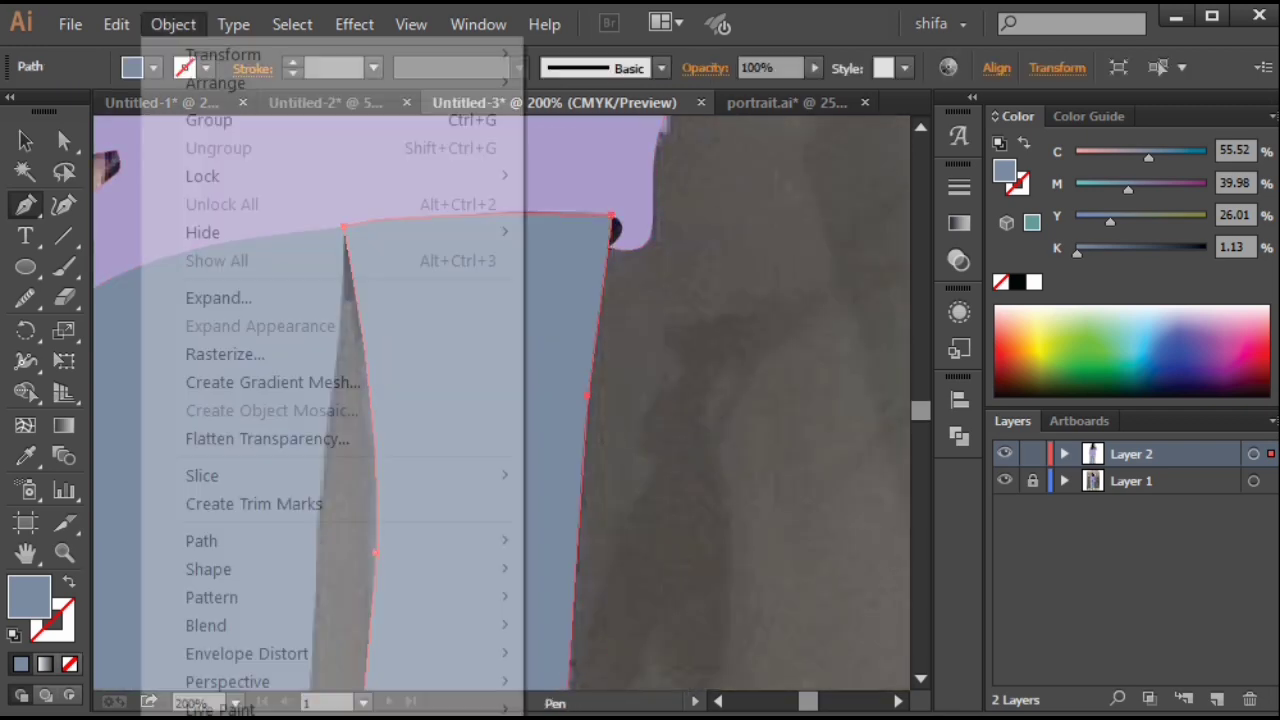
pyautogui.moveTo(230, 83)
pyautogui.click(607, 166)
pyautogui.keyDown('ctrl'); pyautogui.click(690, 300); pyautogui.keyUp('ctrl')
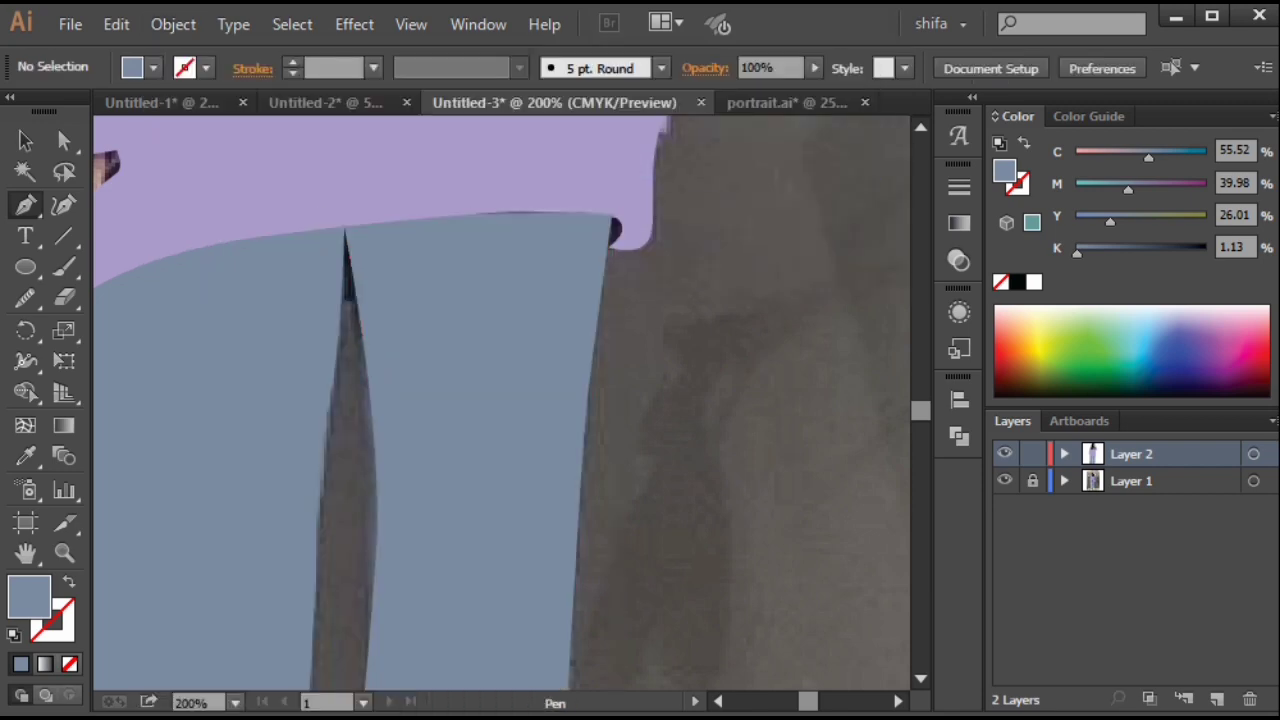
pyautogui.scroll(-4, 689, 309)
pyautogui.moveTo(689, 309); pyautogui.dragTo(620, 206)
pyautogui.click(1004, 481)
pyautogui.hotkey('ctrl', '-')
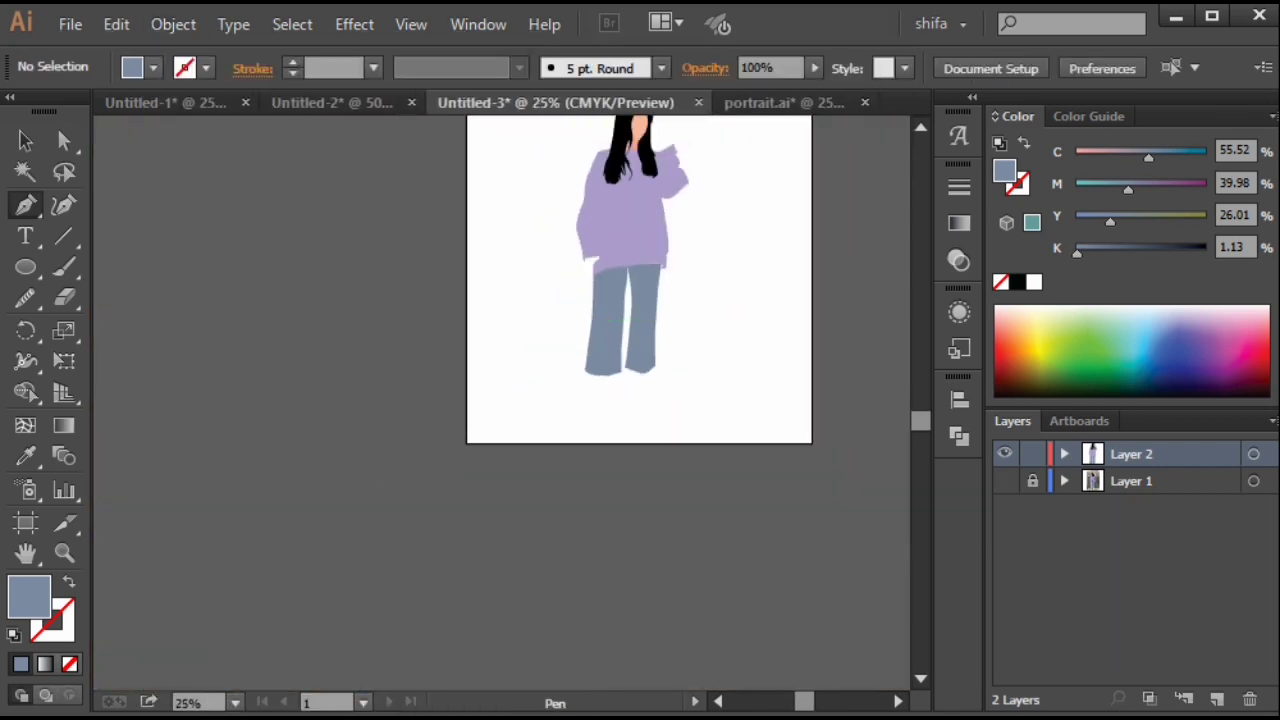
# Bend the second leg's top edge upward to close the gap under the sweatshirt hem, and show the photo layer again.
pyautogui.click(25, 141)
pyautogui.moveTo(683, 315); pyautogui.dragTo(663, 417)
pyautogui.scroll(3, 663, 417)
pyautogui.click(580, 303)
pyautogui.scroll(4, 580, 301)
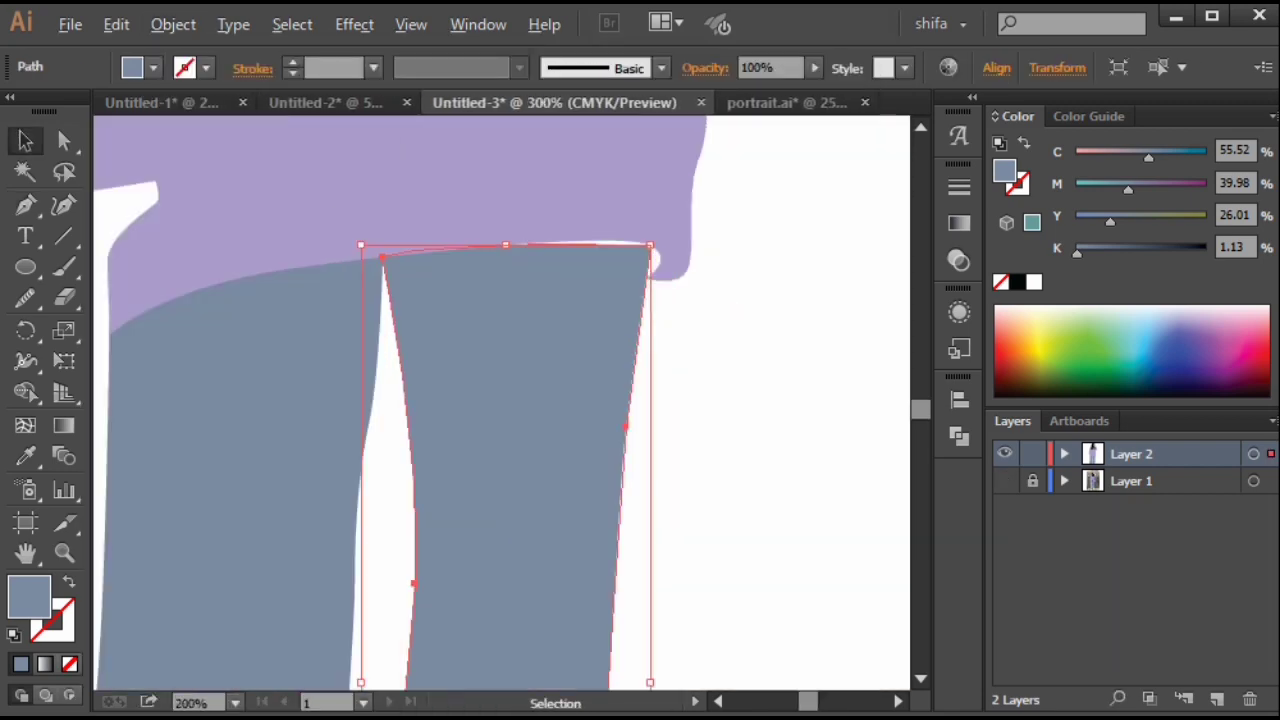
pyautogui.press('a')
pyautogui.click(655, 288)
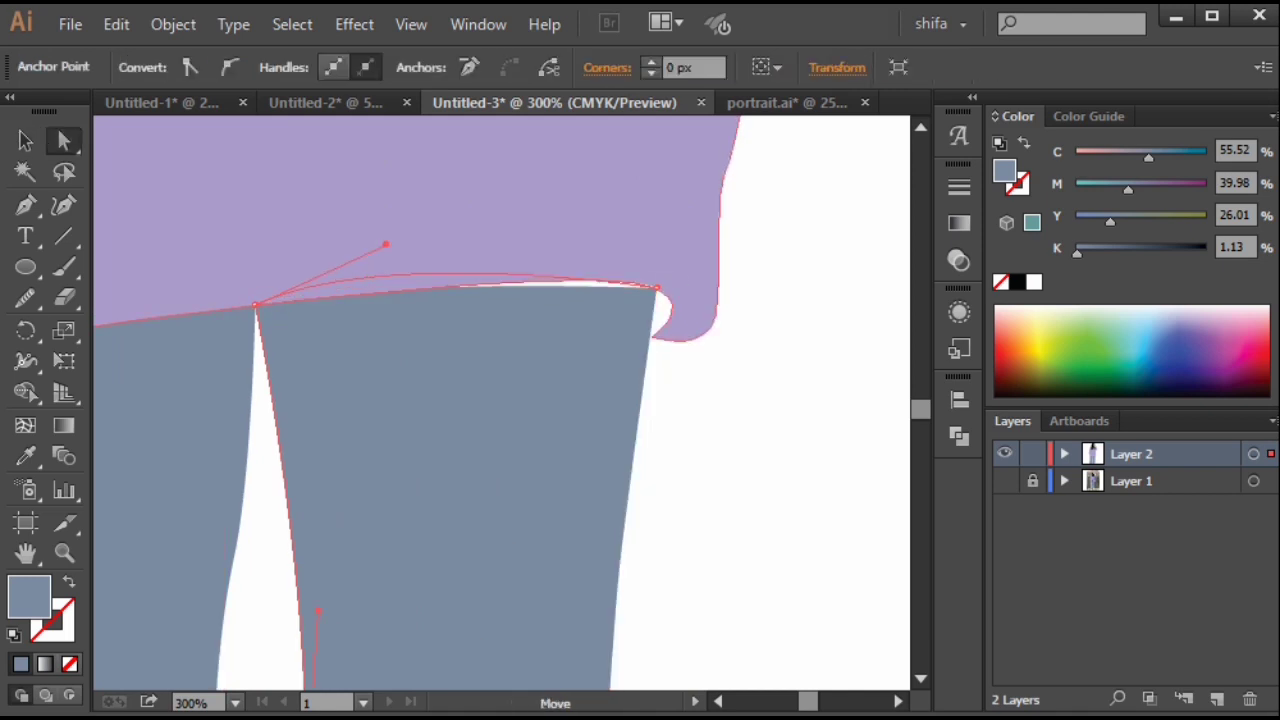
pyautogui.moveTo(576, 245); pyautogui.dragTo(577, 242)
pyautogui.click(706, 356)
pyautogui.scroll(-4, 706, 356)
pyautogui.moveTo(706, 356); pyautogui.dragTo(648, 188)
pyautogui.click(1004, 481)
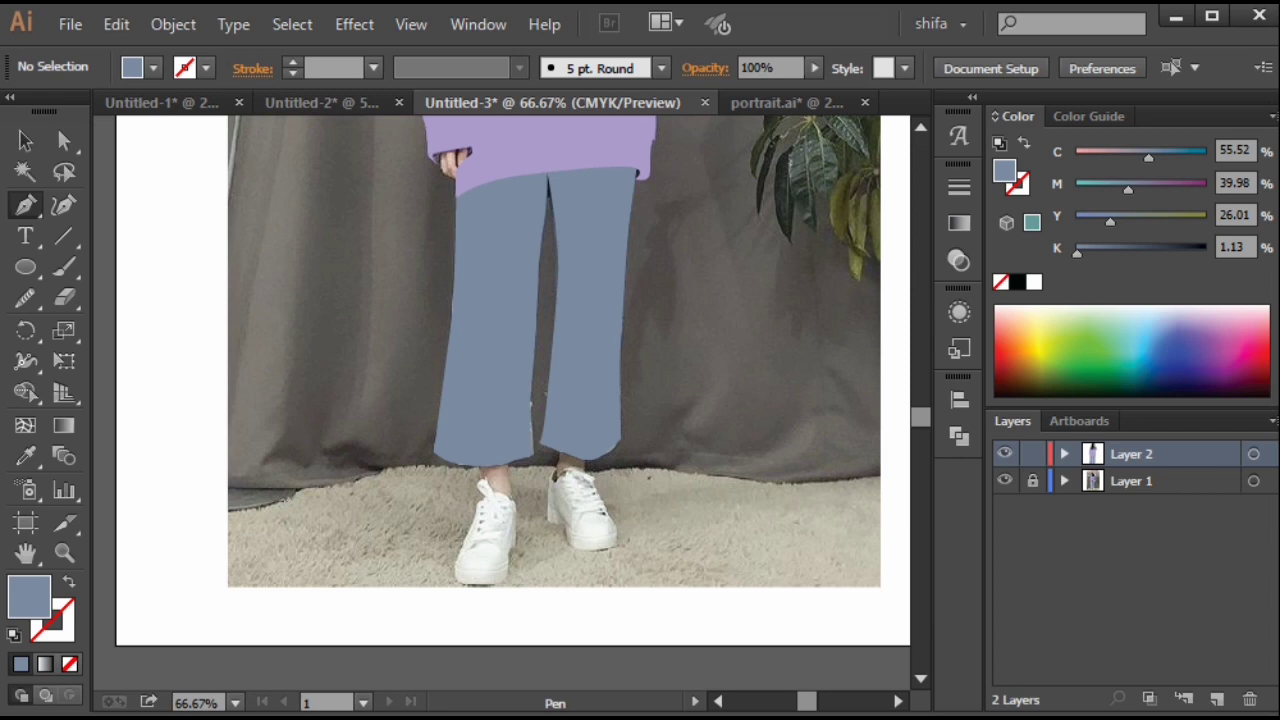
# Trace the ankle under the first trouser leg as a closed shape from the trouser hem to the shoe opening.
pyautogui.scroll(6, 576, 493)
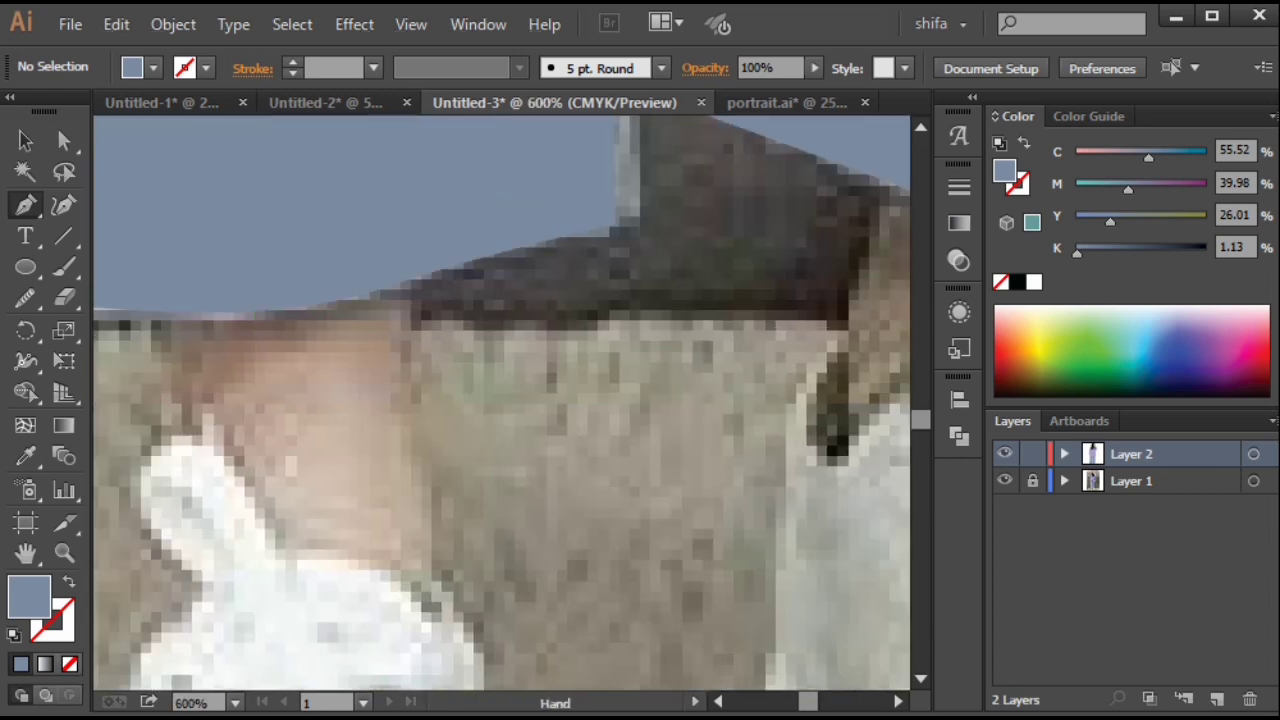
pyautogui.hscroll(-2, 352, 458)
pyautogui.click(284, 298)
pyautogui.scroll(-1, 284, 298)
pyautogui.click(347, 489)
pyautogui.moveTo(515, 482); pyautogui.dragTo(568, 505)
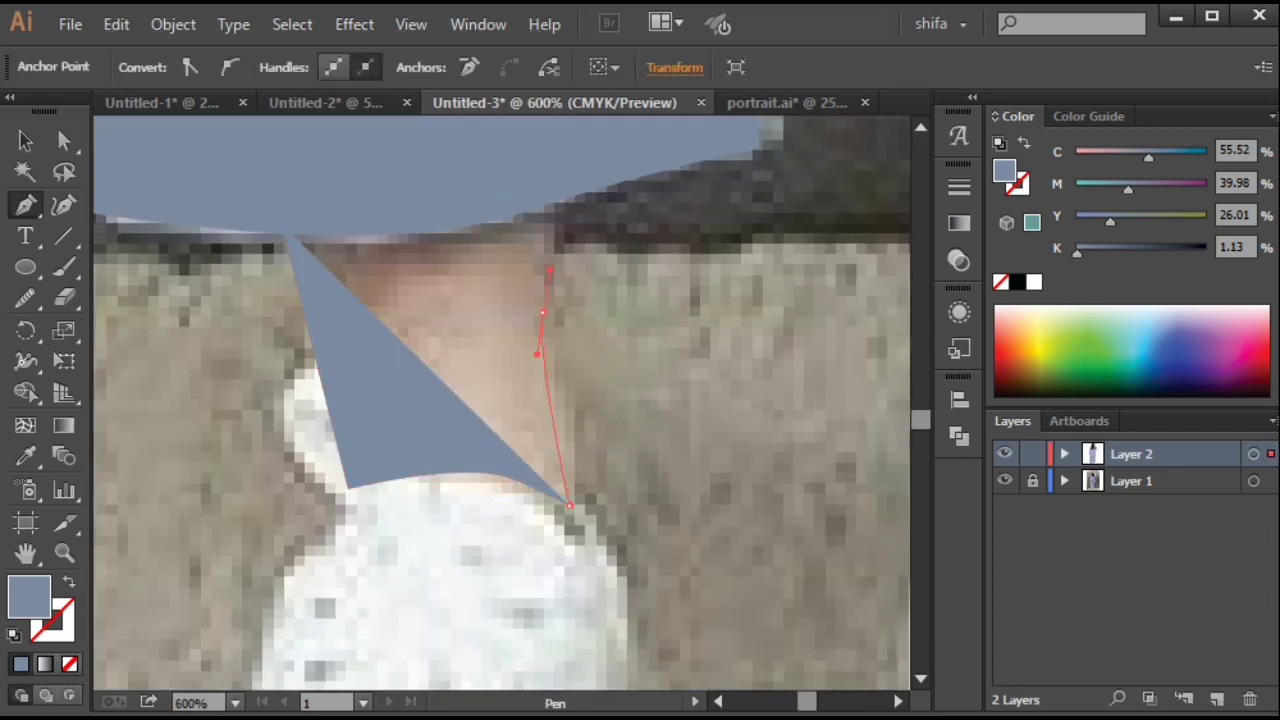
pyautogui.moveTo(550, 269); pyautogui.dragTo(550, 267)
pyautogui.click(547, 213)
pyautogui.click(288, 232)
# Fill the ankle shape with the peach skin tone sampled by the Eyedropper from the palette circles.
pyautogui.scroll(-4, 286, 228)
pyautogui.scroll(5, 300, 250)
pyautogui.click(26, 457)
pyautogui.scroll(-1, 310, 290)
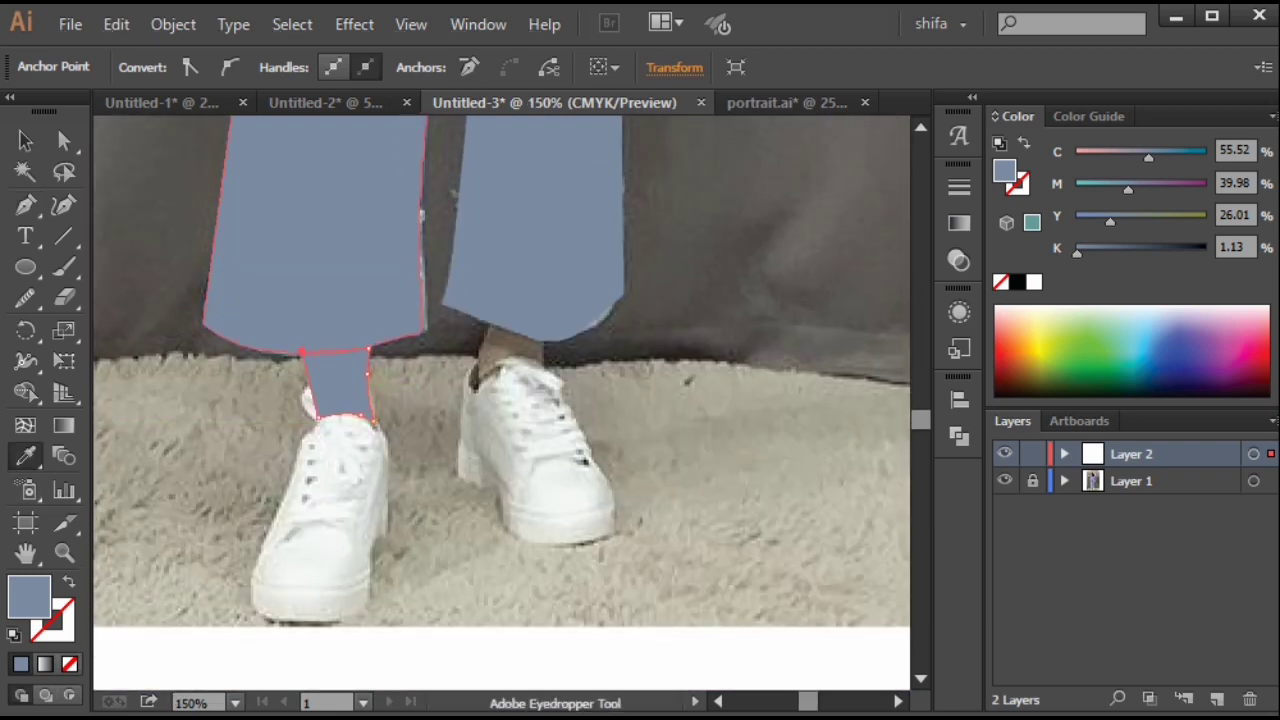
pyautogui.hotkey('ctrl', '-')
pyautogui.hotkey('ctrl', '-')
pyautogui.moveTo(430, 165); pyautogui.dragTo(537, 130)
pyautogui.click(512, 240)
pyautogui.hotkey('ctrl', '+')
# Send the ankle shape to the back, behind the trouser leg, and deselect it.
pyautogui.rightClick(497, 207)
pyautogui.click(173, 23)
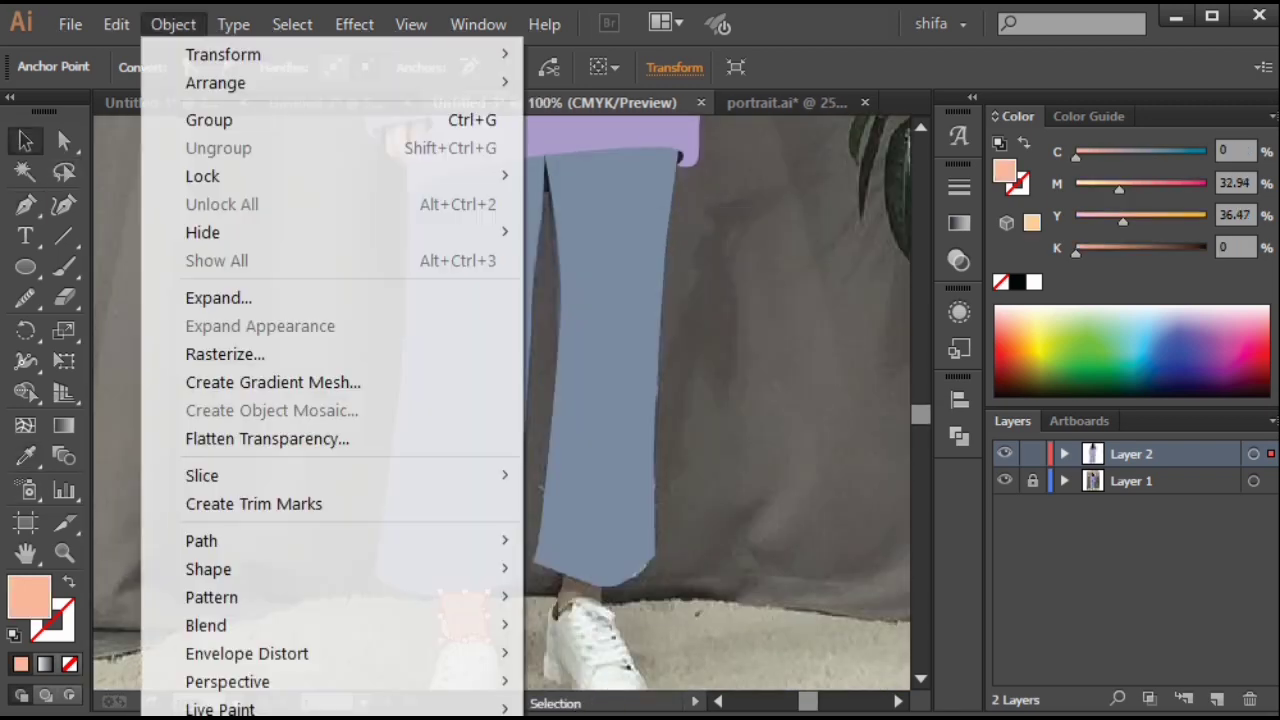
pyautogui.moveTo(214, 83)
pyautogui.click(609, 167)
pyautogui.click(716, 420)
# Duplicate the ankle shape onto the other foot and fit it between the second trouser hem and shoe.
pyautogui.scroll(1, 464, 608)
pyautogui.moveTo(464, 610); pyautogui.dragTo(632, 555)
pyautogui.scroll(1, 632, 560)
pyautogui.scroll(-1, 632, 560)
pyautogui.hotkey('ctrl', 'z')
pyautogui.moveTo(667, 480); pyautogui.dragTo(667, 479)
pyautogui.click(752, 552)
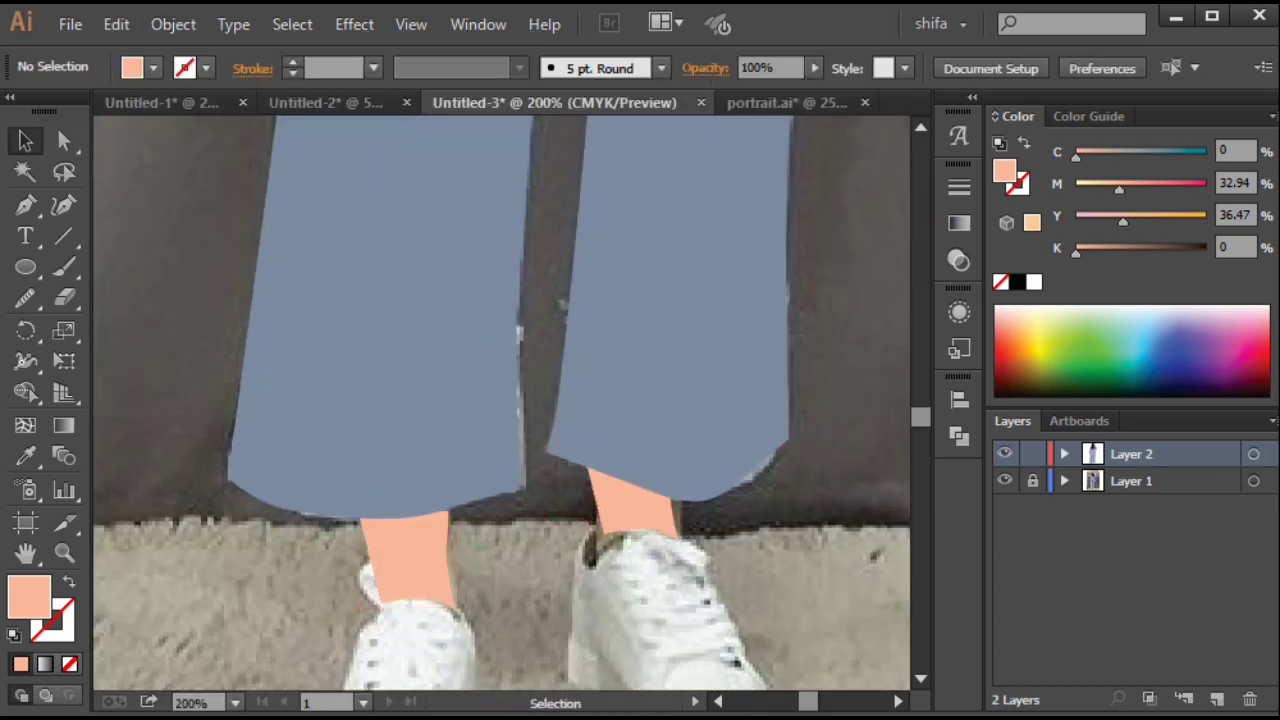
pyautogui.hotkey('ctrl', '-')
pyautogui.moveTo(690, 560); pyautogui.dragTo(748, 493)
pyautogui.click(1005, 481)
pyautogui.scroll(2, 615, 672)
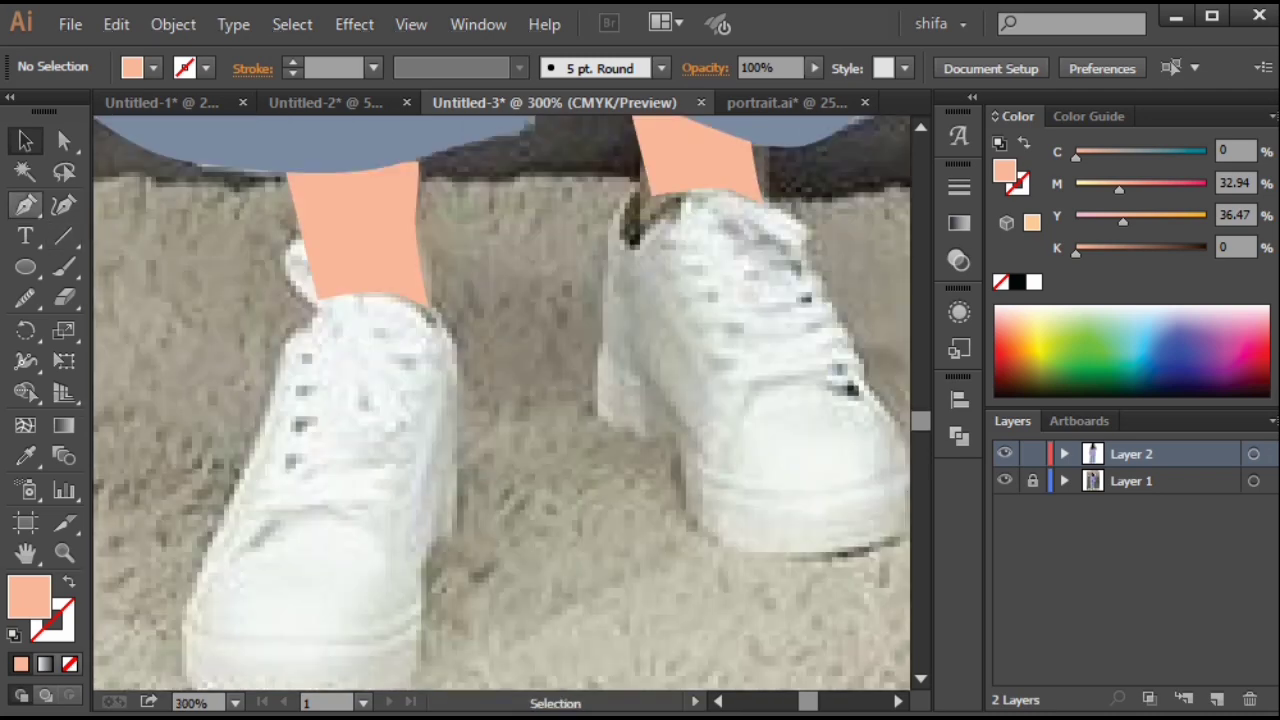
# Trace the first shoe's outline with the Pen tool from the ankle down its left side and around the toe's lower corner.
pyautogui.click(26, 205)
pyautogui.scroll(3, 310, 310)
pyautogui.click(312, 404)
pyautogui.click(373, 319)
pyautogui.moveTo(273, 468); pyautogui.dragTo(248, 535)
pyautogui.moveTo(245, 600); pyautogui.dragTo(332, 178)
pyautogui.moveTo(291, 284); pyautogui.dragTo(264, 364)
pyautogui.moveTo(264, 560); pyautogui.dragTo(345, 160)
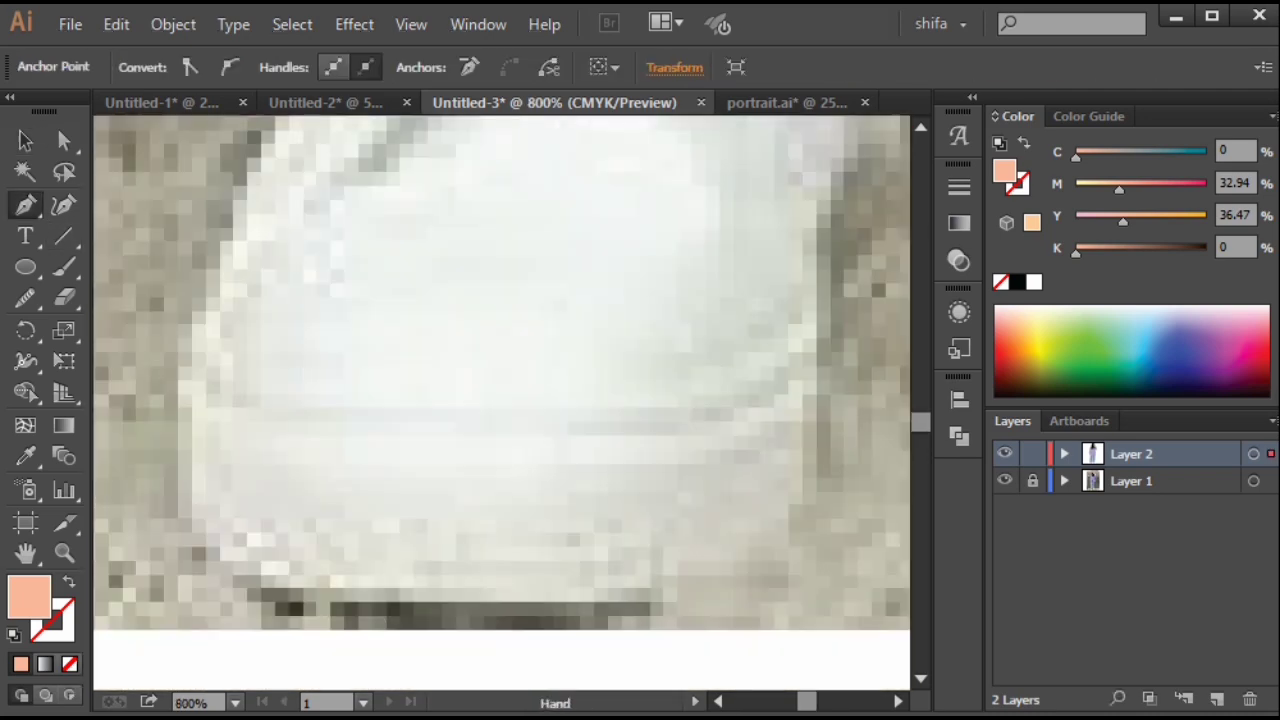
pyautogui.moveTo(194, 322); pyautogui.dragTo(182, 394)
pyautogui.moveTo(194, 440); pyautogui.dragTo(180, 273)
# Continue the first shoe's outline along the sole and up the right side, closing it at the ankle.
pyautogui.moveTo(203, 393); pyautogui.dragTo(28, 438)
pyautogui.moveTo(509, 418); pyautogui.dragTo(540, 389)
pyautogui.moveTo(588, 297); pyautogui.dragTo(511, 574)
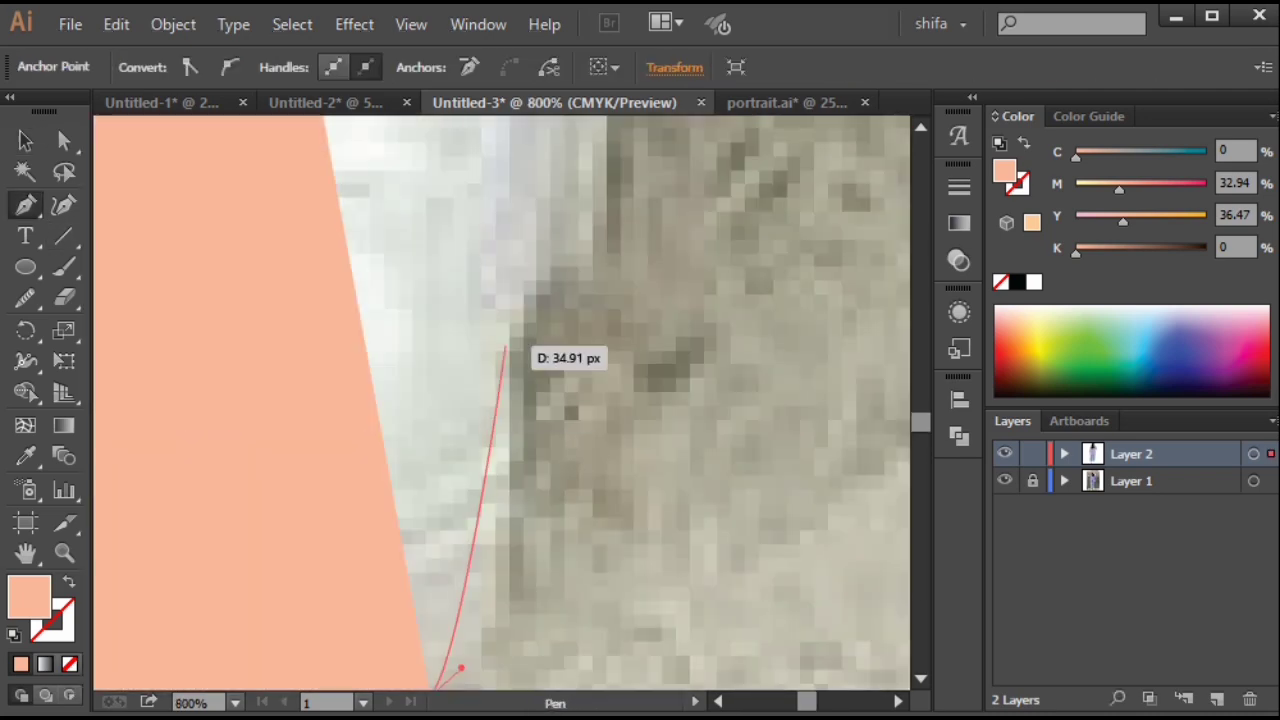
pyautogui.moveTo(507, 352); pyautogui.dragTo(513, 246)
pyautogui.moveTo(513, 246); pyautogui.dragTo(374, 596)
pyautogui.moveTo(462, 461); pyautogui.dragTo(484, 655)
pyautogui.moveTo(455, 337); pyautogui.dragTo(419, 285)
pyautogui.scroll(-3, 440, 322)
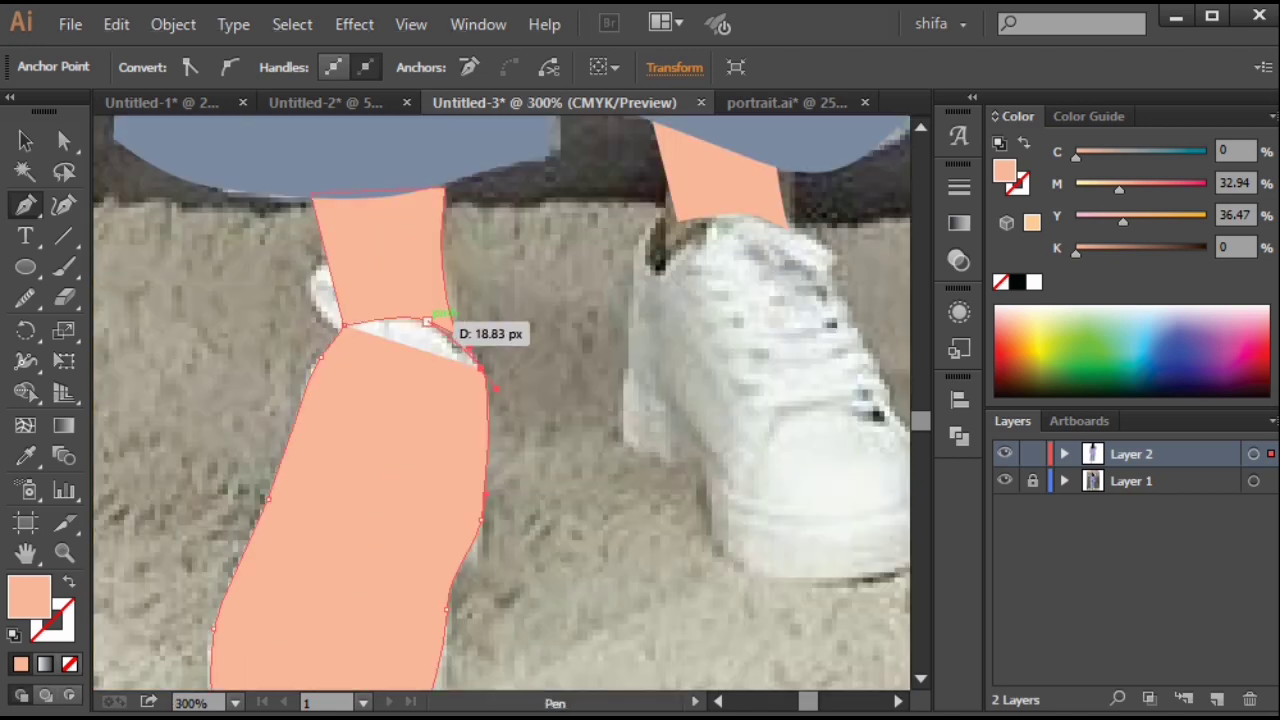
pyautogui.click(344, 325)
# Fill the first shoe shape with white and deselect it.
pyautogui.scroll(-3, 366, 378)
pyautogui.moveTo(366, 378); pyautogui.dragTo(366, 381)
pyautogui.click(1034, 282)
pyautogui.hotkey('ctrl', 'shift', 'a')
# Trace the second shoe's outline from the ankle down the heel and along the sole to the toe.
pyautogui.scroll(-2, 608, 423)
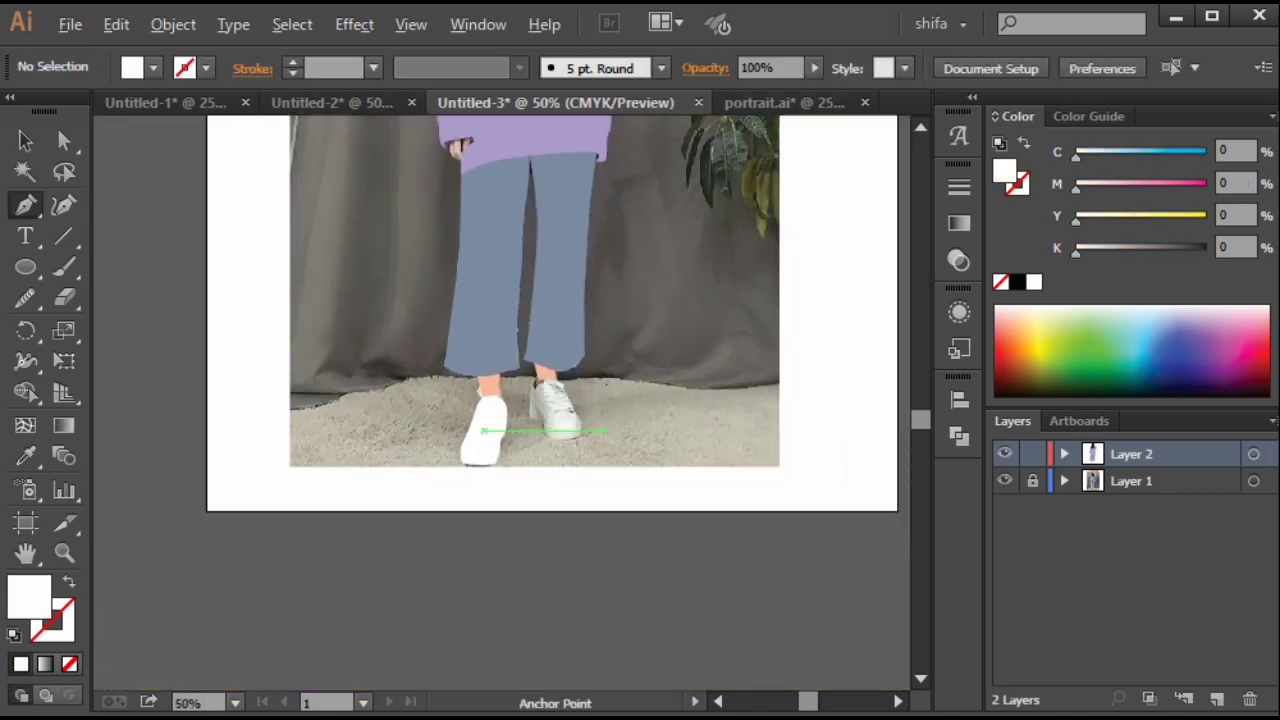
pyautogui.scroll(4, 575, 385)
pyautogui.scroll(3, 408, 435)
pyautogui.moveTo(371, 331); pyautogui.dragTo(370, 334)
pyautogui.moveTo(375, 560); pyautogui.dragTo(375, 253)
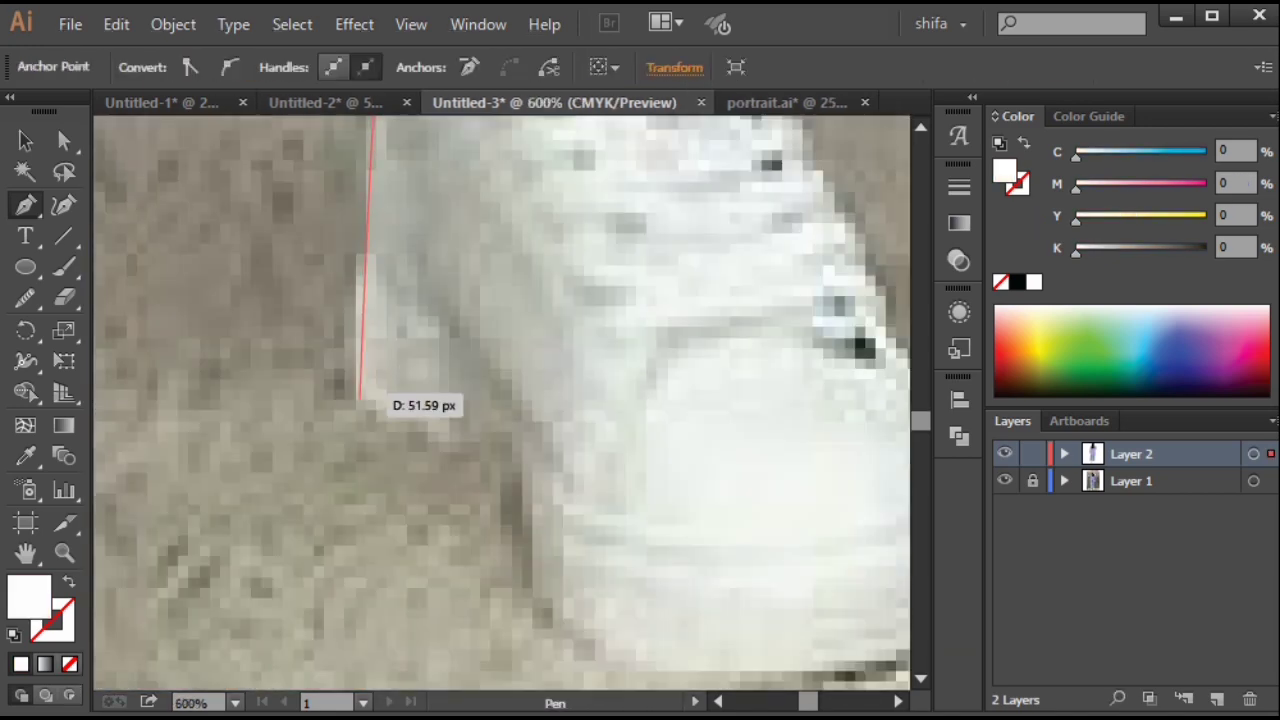
pyautogui.click(358, 405)
pyautogui.moveTo(466, 432); pyautogui.dragTo(467, 270)
pyautogui.moveTo(540, 439); pyautogui.dragTo(588, 481)
pyautogui.moveTo(588, 481); pyautogui.dragTo(268, 497)
# Continue the second shoe's outline around the toe and up the laced side, closing it at the ankle.
pyautogui.moveTo(537, 490); pyautogui.dragTo(578, 479)
pyautogui.moveTo(636, 406); pyautogui.dragTo(633, 348)
pyautogui.moveTo(610, 310); pyautogui.dragTo(630, 578)
pyautogui.moveTo(580, 457); pyautogui.dragTo(540, 374)
pyautogui.moveTo(490, 260); pyautogui.dragTo(558, 602)
pyautogui.moveTo(510, 480); pyautogui.dragTo(450, 398)
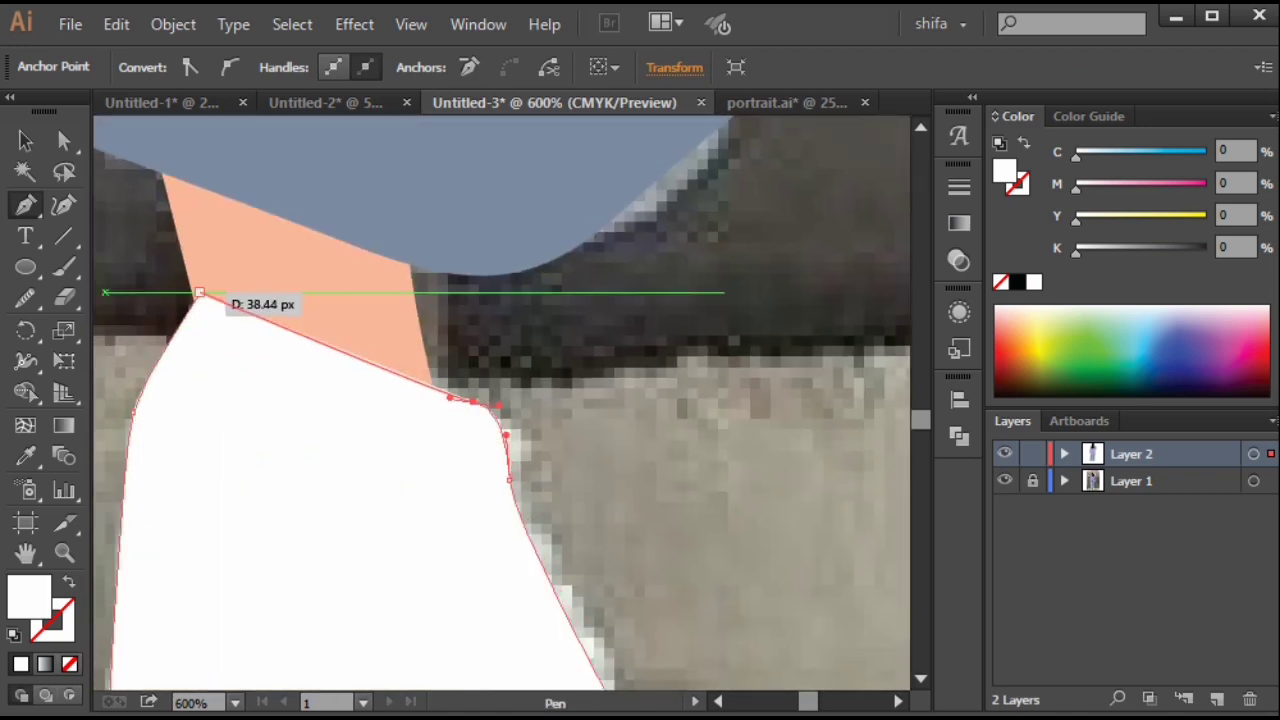
pyautogui.click(199, 292)
pyautogui.scroll(-3, 199, 292)
pyautogui.moveTo(199, 292); pyautogui.dragTo(229, 206)
# Recolour the white shoes light grey with black (K) at 11%.
pyautogui.press('v')
pyautogui.scroll(-1, 147, 198)
pyautogui.scroll(-1, 147, 200)
pyautogui.moveTo(147, 200); pyautogui.dragTo(285, 209)
pyautogui.moveTo(1076, 253); pyautogui.dragTo(1090, 253)
pyautogui.click(224, 318)
pyautogui.click(561, 318)
# Hide the photo layer and match the second shoe's grey to the first shoe with the Eyedropper.
pyautogui.scroll(-2, 561, 318)
pyautogui.click(1004, 481)
pyautogui.moveTo(561, 318); pyautogui.dragTo(668, 542)
pyautogui.scroll(-3, 582, 391)
pyautogui.scroll(2, 582, 391)
pyautogui.scroll(3, 535, 504)
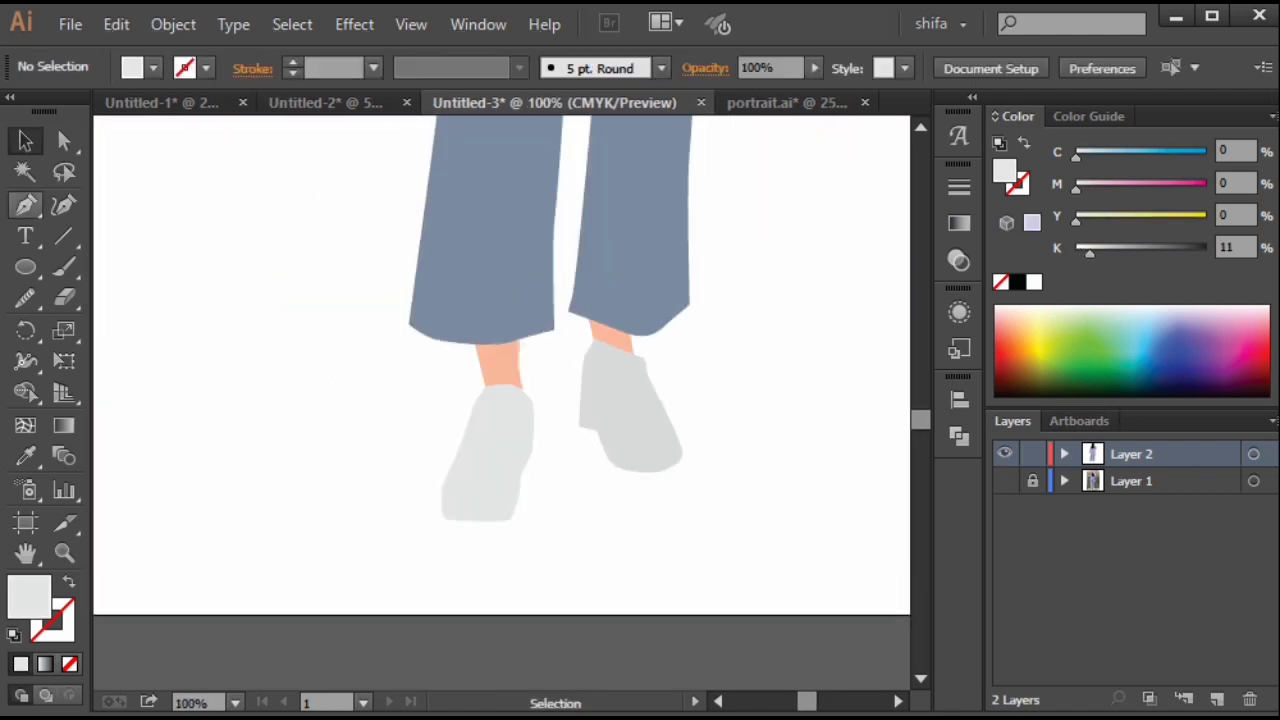
pyautogui.click(490, 455)
pyautogui.keyDown('ctrl'); pyautogui.click(662, 517); pyautogui.keyUp('ctrl')
pyautogui.scroll(-1, 662, 517)
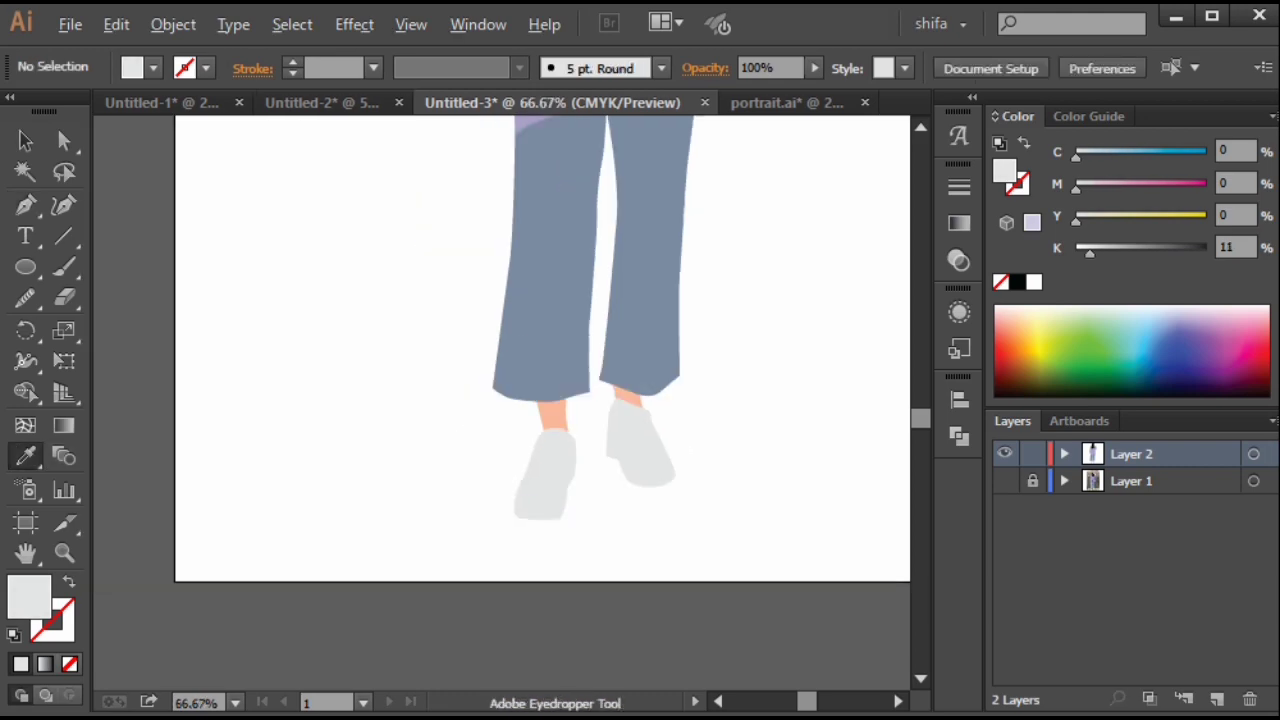
# With the artwork in outline view over the photo, trace the open curved sole line across the first shoe's toe.
pyautogui.scroll(2, 646, 576)
pyautogui.keyDown('ctrl'); pyautogui.click(1004, 454); pyautogui.keyUp('ctrl')
pyautogui.scroll(3, 442, 368)
pyautogui.press('p')
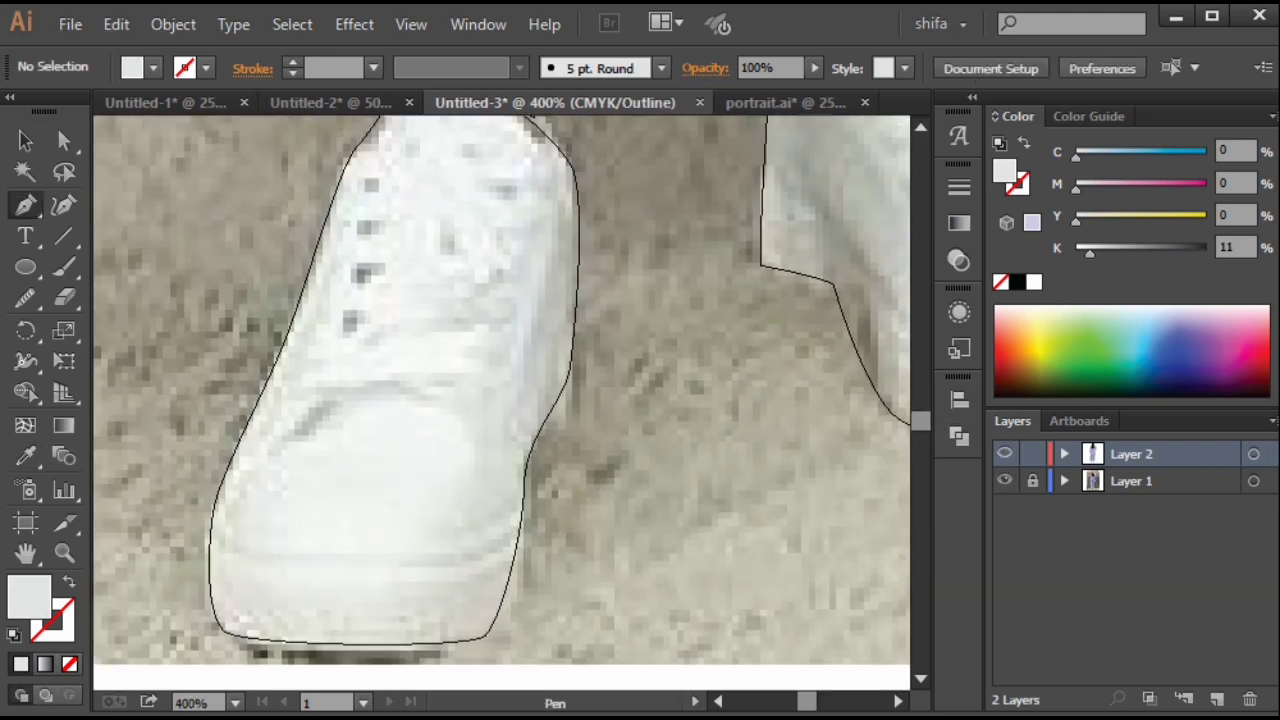
pyautogui.moveTo(402, 200); pyautogui.dragTo(409, 280)
pyautogui.scroll(-1, 409, 280)
pyautogui.scroll(-1, 405, 274)
pyautogui.scroll(3, 350, 412)
pyautogui.click(225, 489)
pyautogui.moveTo(281, 541); pyautogui.dragTo(315, 553)
pyautogui.click(608, 548)
pyautogui.click(690, 488)
# Give the sole line no fill and a grey stroke with black (K) at 48%, viewing Layer 2 in preview.
pyautogui.click(69, 582)
pyautogui.keyDown('ctrl'); pyautogui.click(1004, 454); pyautogui.keyUp('ctrl')
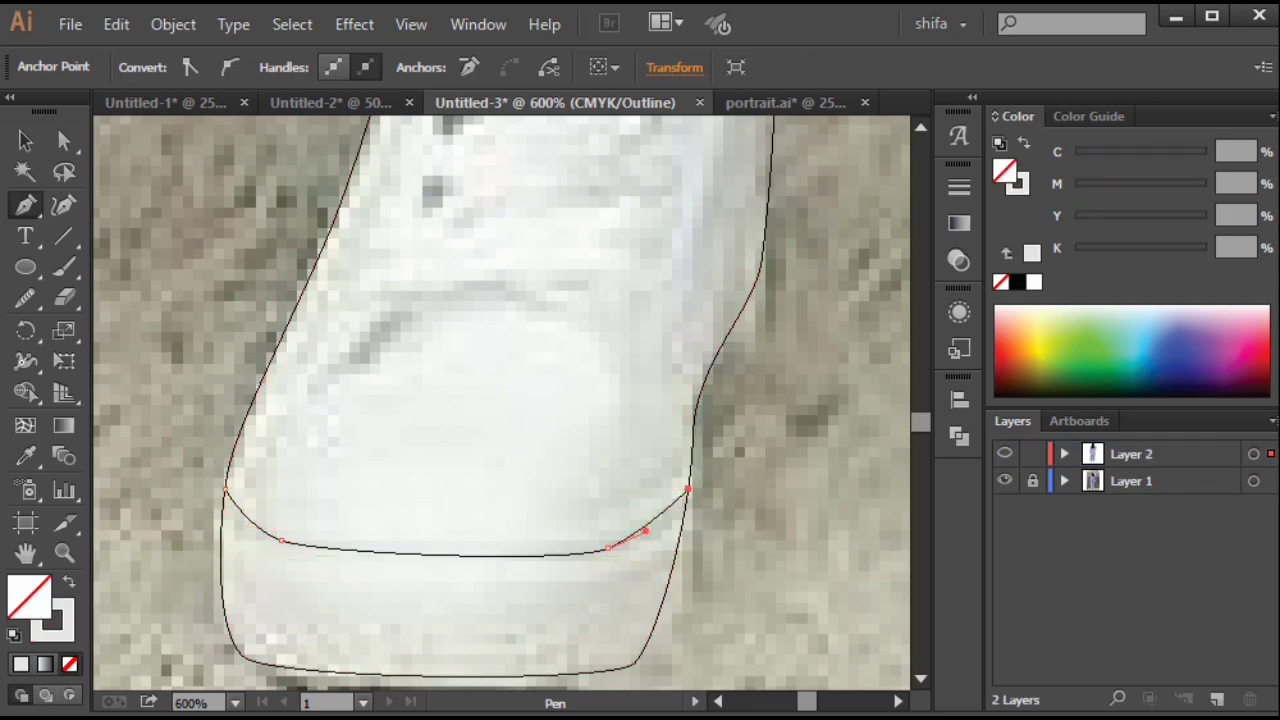
pyautogui.scroll(-3, 671, 499)
pyautogui.click(64, 630)
pyautogui.moveTo(1089, 252); pyautogui.dragTo(1138, 252)
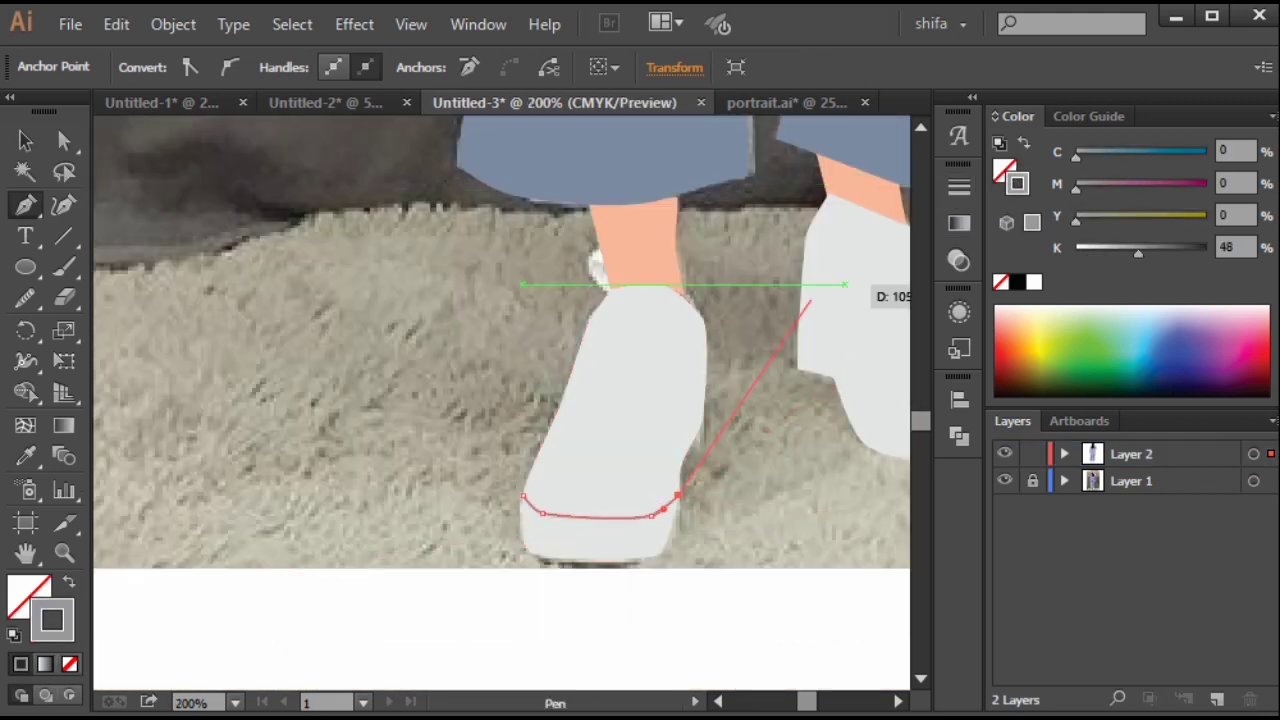
pyautogui.keyDown('ctrl'); pyautogui.click(782, 500); pyautogui.keyUp('ctrl')
# Set the sole line's stroke to 3 pt with round caps and hide the photo layer.
pyautogui.scroll(-2, 784, 508)
pyautogui.keyDown('ctrl'); pyautogui.click(642, 540); pyautogui.keyUp('ctrl')
pyautogui.keyDown('ctrl'); pyautogui.click(641, 533); pyautogui.keyUp('ctrl')
pyautogui.click(959, 187)
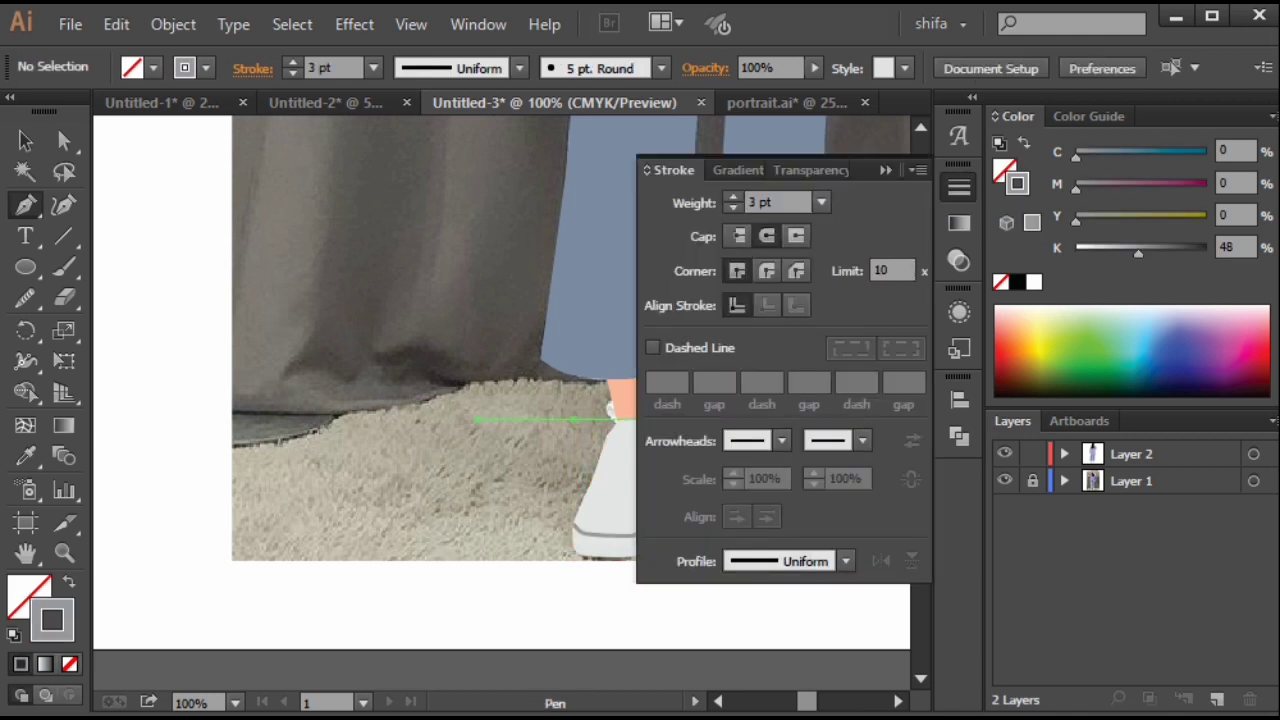
pyautogui.moveTo(480, 419); pyautogui.dragTo(190, 402)
pyautogui.click(1005, 481)
pyautogui.scroll(2, 320, 507)
pyautogui.moveTo(316, 512); pyautogui.dragTo(310, 430)
pyautogui.scroll(2, 306, 434)
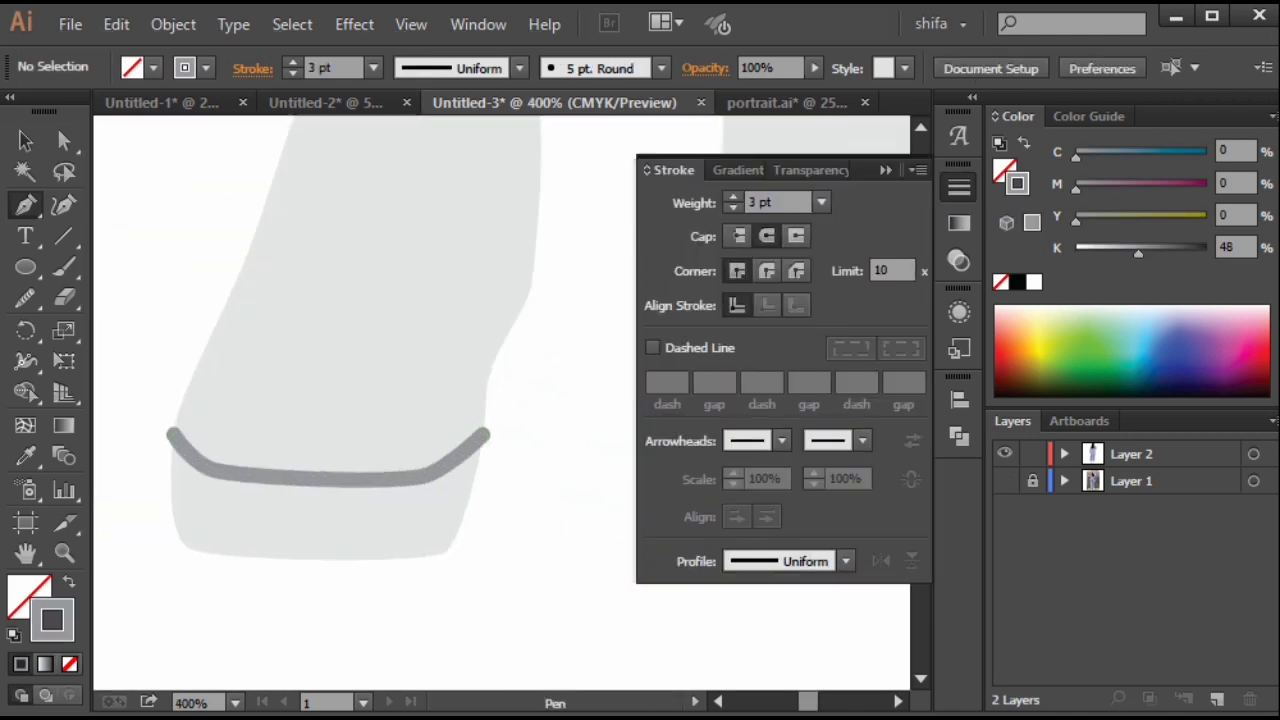
# Thin the sole line's stroke to 2 pt and deselect it.
pyautogui.keyDown('ctrl'); pyautogui.click(333, 480); pyautogui.keyUp('ctrl')
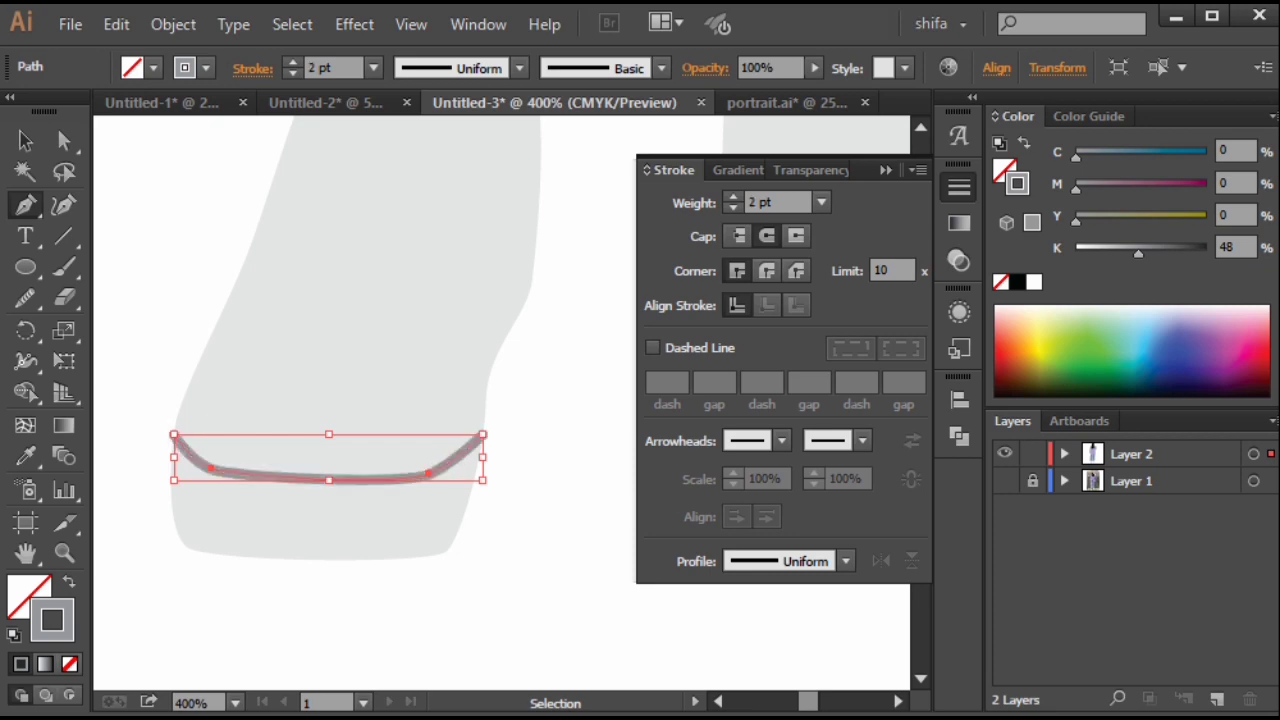
pyautogui.keyDown('ctrl'); pyautogui.click(550, 396); pyautogui.keyUp('ctrl')
pyautogui.scroll(-3, 550, 396)
pyautogui.scroll(3, 540, 408)
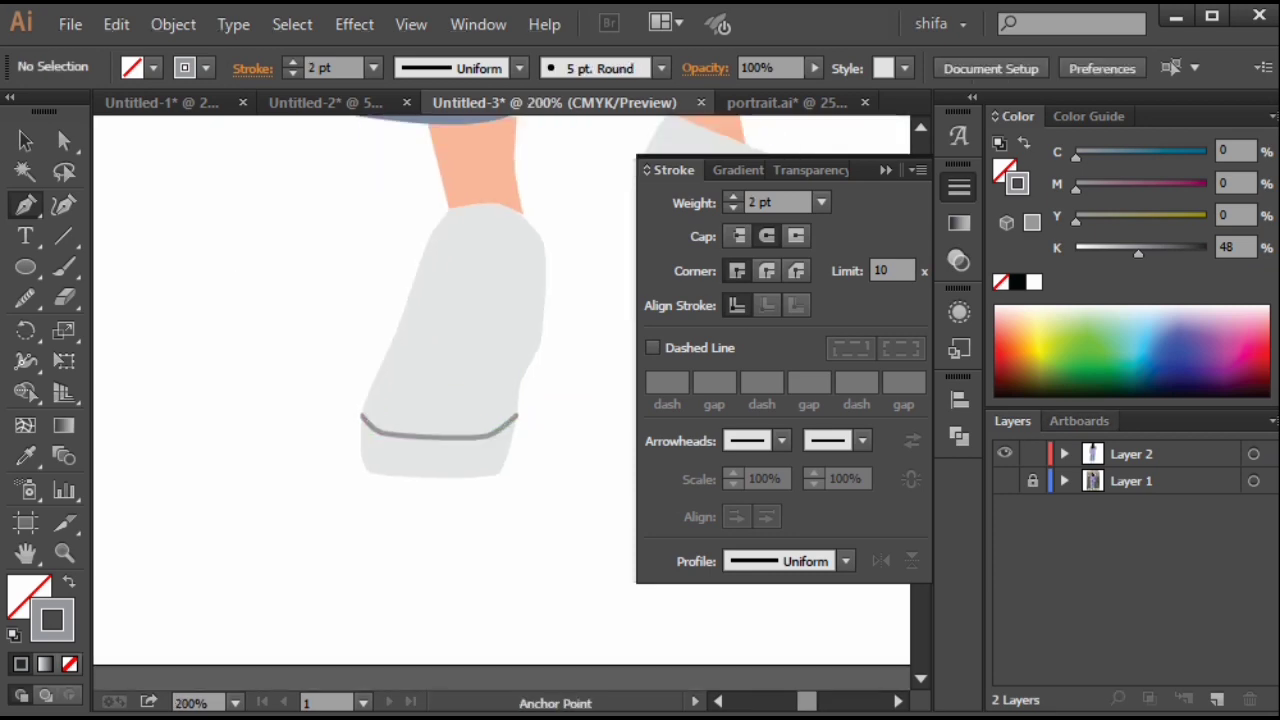
# Trace the open side seam along the first shoe's right edge, from near the ankle opening to the sole line.
pyautogui.click(1005, 481)
pyautogui.keyDown('ctrl'); pyautogui.click(1005, 454); pyautogui.keyUp('ctrl')
pyautogui.moveTo(540, 168); pyautogui.dragTo(519, 283)
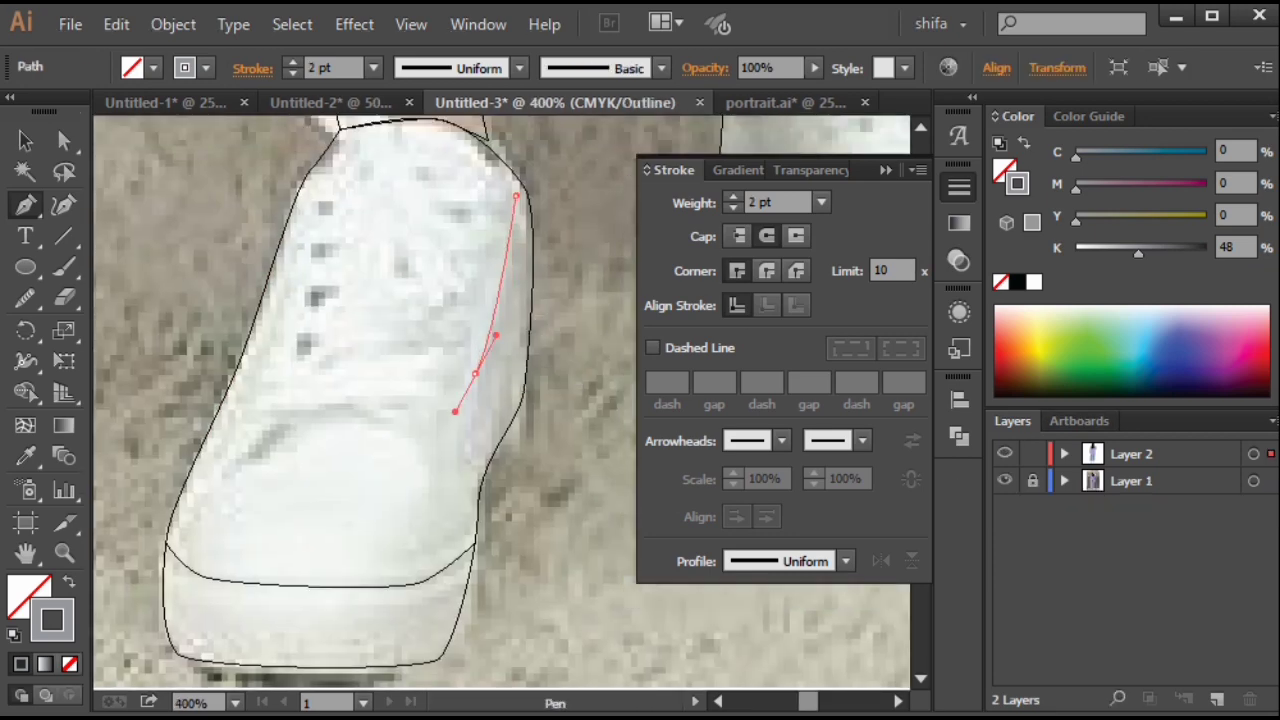
pyautogui.moveTo(455, 411); pyautogui.dragTo(445, 437)
pyautogui.click(449, 562)
pyautogui.keyDown('ctrl'); pyautogui.click(560, 500); pyautogui.keyUp('ctrl')
pyautogui.keyDown('ctrl'); pyautogui.click(1005, 481); pyautogui.keyUp('ctrl')
pyautogui.keyDown('ctrl'); pyautogui.click(1005, 481); pyautogui.keyUp('ctrl')
pyautogui.keyDown('ctrl'); pyautogui.click(1005, 454); pyautogui.keyUp('ctrl')
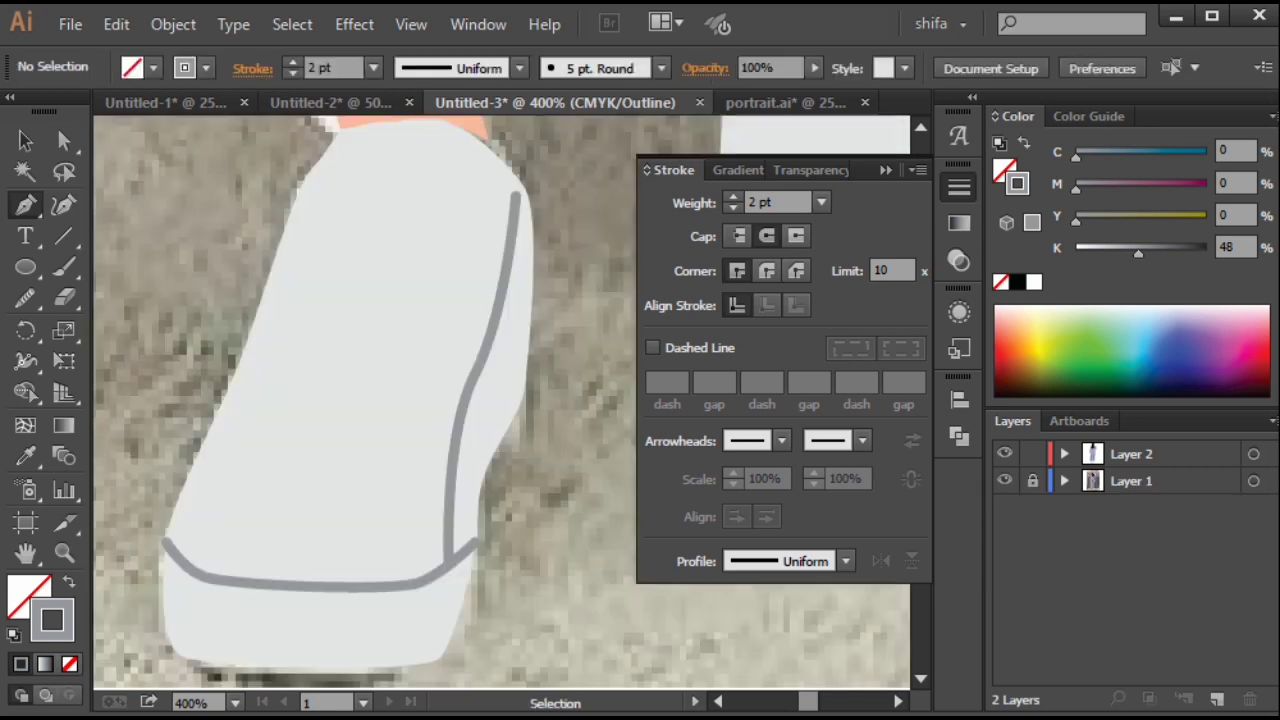
# Trace the toe cap as an open arc from the first shoe's left edge to the side seam.
pyautogui.scroll(-4, 574, 472)
pyautogui.keyDown('ctrl'); pyautogui.click(1005, 454); pyautogui.keyUp('ctrl')
pyautogui.scroll(2, 545, 454)
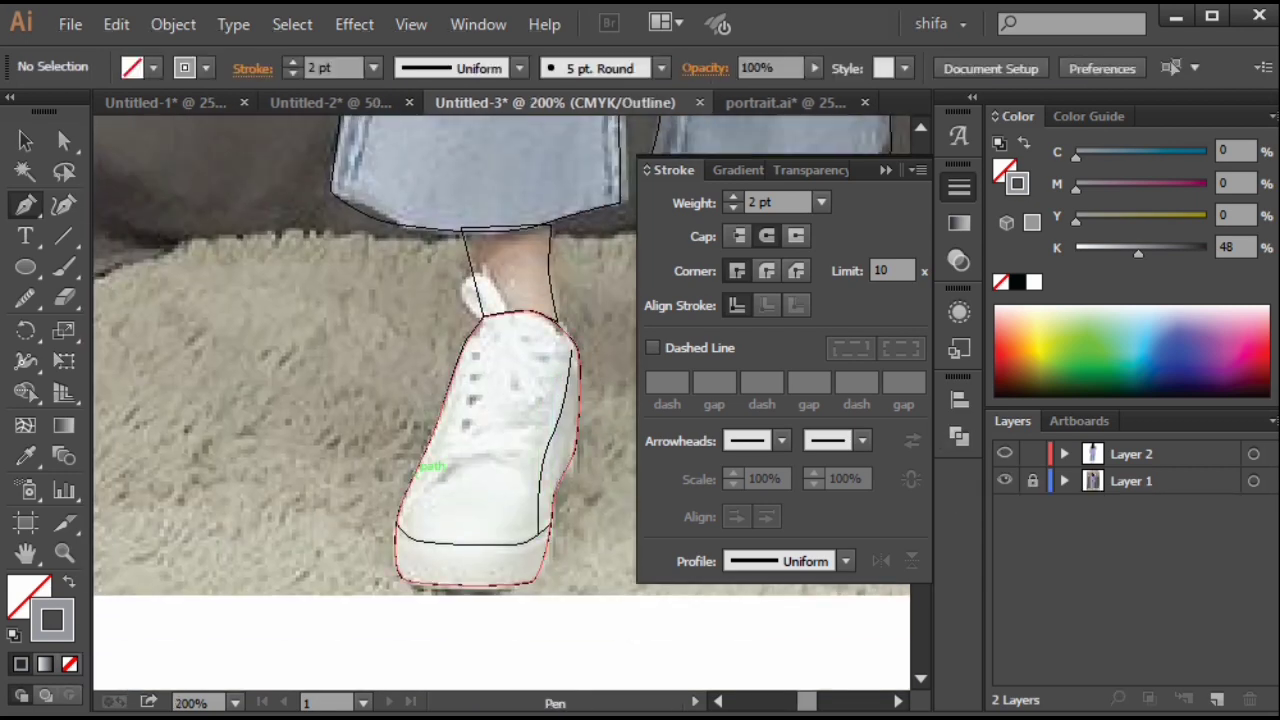
pyautogui.scroll(2, 400, 492)
pyautogui.moveTo(442, 491); pyautogui.dragTo(384, 547)
pyautogui.moveTo(501, 487); pyautogui.dragTo(583, 501)
pyautogui.click(608, 521)
pyautogui.scroll(-3, 495, 455)
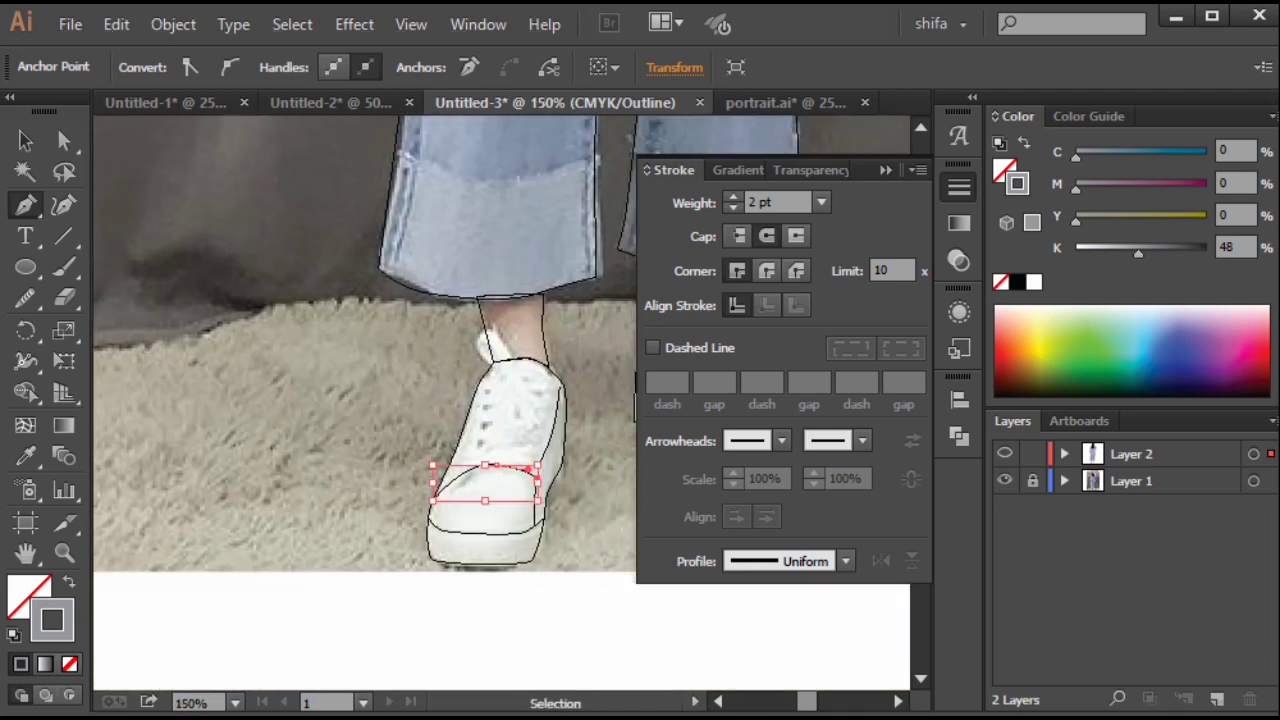
pyautogui.keyDown('ctrl'); pyautogui.click(566, 520); pyautogui.keyUp('ctrl')
pyautogui.hotkey('ctrl', 'y')
# Select the three grey detail lines on the first shoe, lower their opacity to 42% and deselect them.
pyautogui.scroll(-3, 566, 520)
pyautogui.scroll(-1, 470, 528)
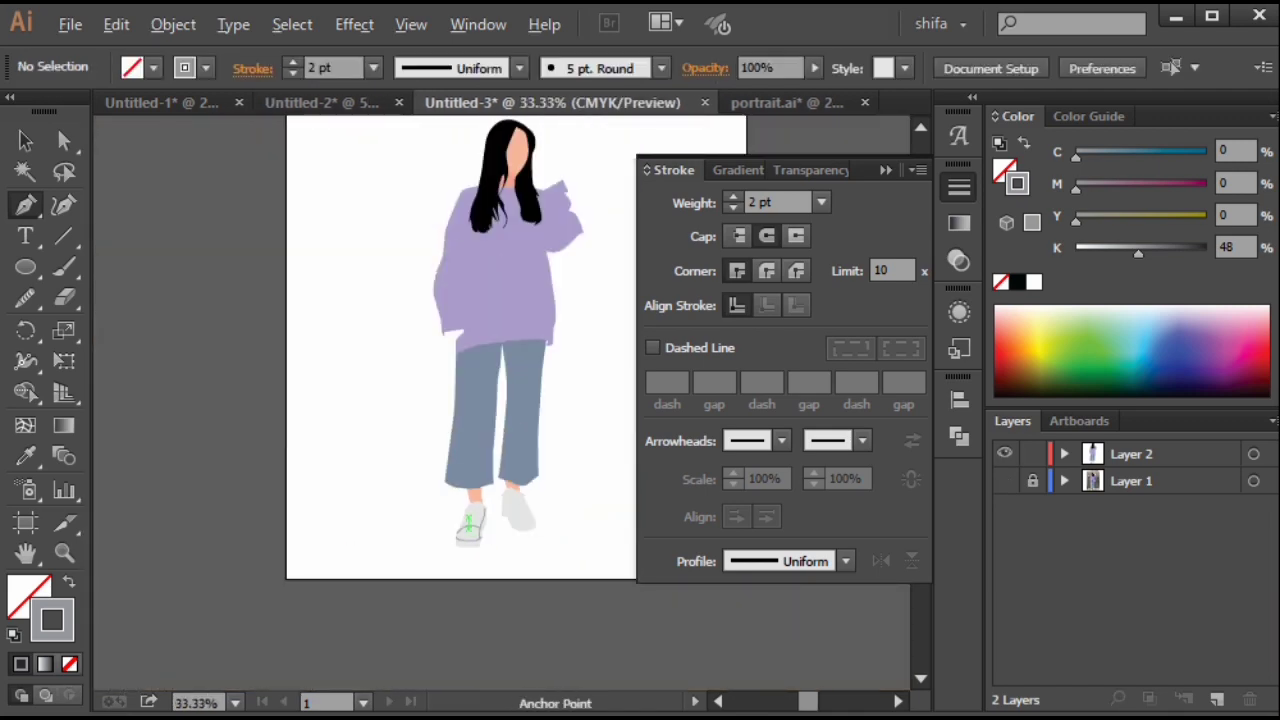
pyautogui.scroll(3, 470, 528)
pyautogui.moveTo(500, 520); pyautogui.dragTo(483, 541)
pyautogui.scroll(1, 520, 528)
pyautogui.scroll(2, 510, 585)
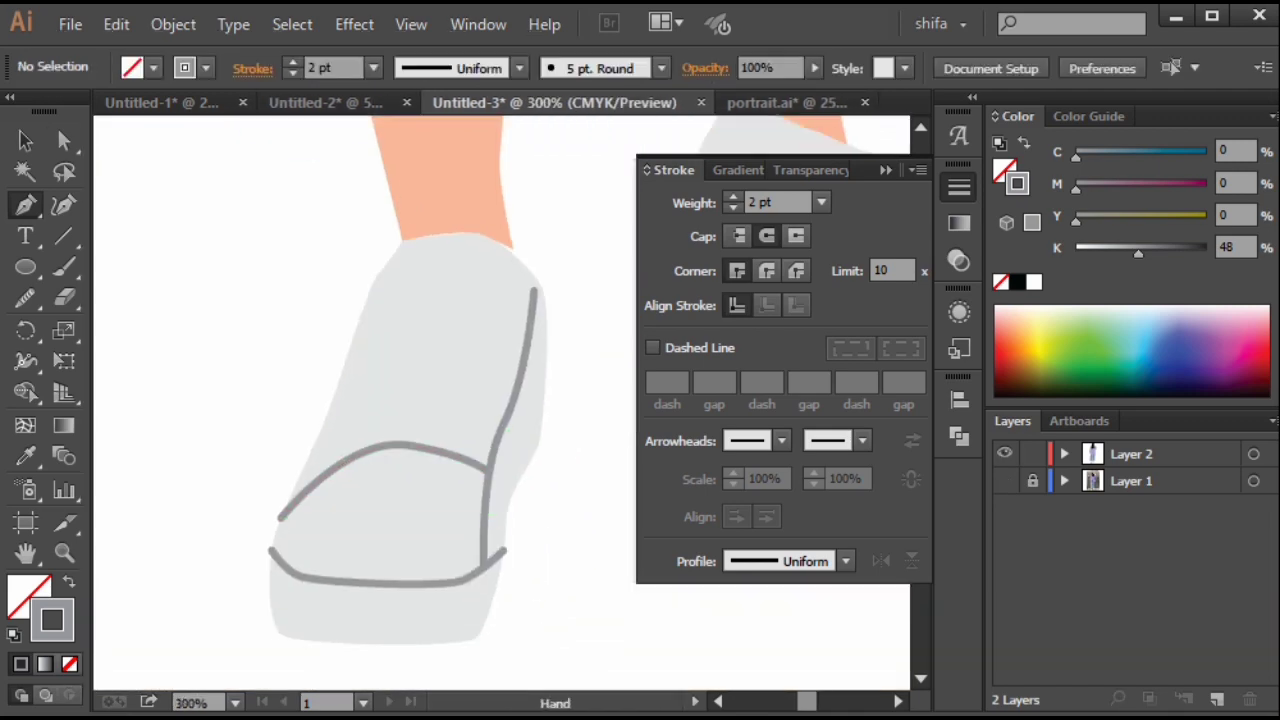
pyautogui.scroll(2, 321, 546)
pyautogui.keyDown('shift'); pyautogui.click(399, 358); pyautogui.keyUp('shift')
pyautogui.moveTo(560, 330); pyautogui.dragTo(409, 434)
pyautogui.keyDown('shift'); pyautogui.click(556, 306); pyautogui.keyUp('shift')
pyautogui.keyDown('shift'); pyautogui.click(556, 306); pyautogui.keyUp('shift')
pyautogui.moveTo(818, 90); pyautogui.dragTo(751, 90)
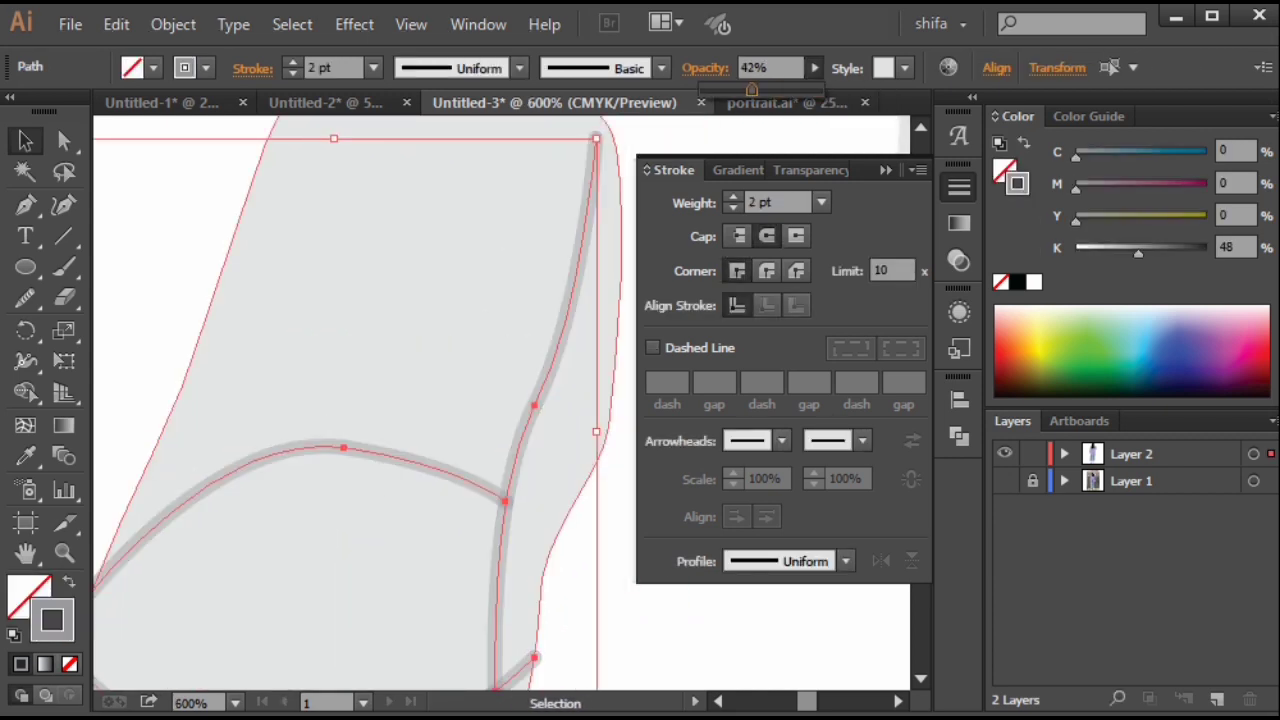
pyautogui.click(572, 381)
pyautogui.scroll(-4, 572, 381)
pyautogui.moveTo(572, 381); pyautogui.dragTo(477, 314)
pyautogui.click(495, 500)
# Over the visible photo, trace an open seam along the first shoe's left side between the toe cap and the ankle opening.
pyautogui.scroll(-4, 498, 505)
pyautogui.scroll(3, 530, 455)
pyautogui.click(1005, 480)
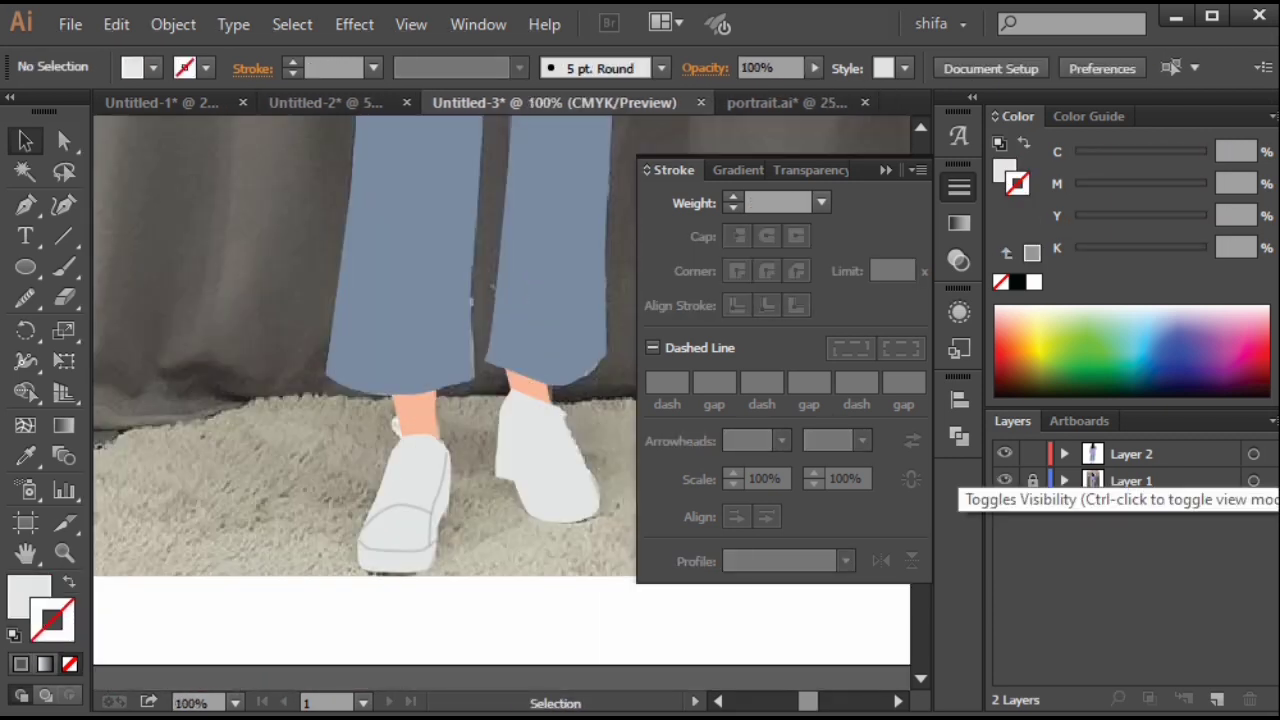
pyautogui.keyDown('ctrl'); pyautogui.click(1005, 453); pyautogui.keyUp('ctrl')
pyautogui.scroll(3, 434, 522)
pyautogui.moveTo(380, 430); pyautogui.dragTo(370, 475)
pyautogui.press('p')
pyautogui.scroll(2, 340, 470)
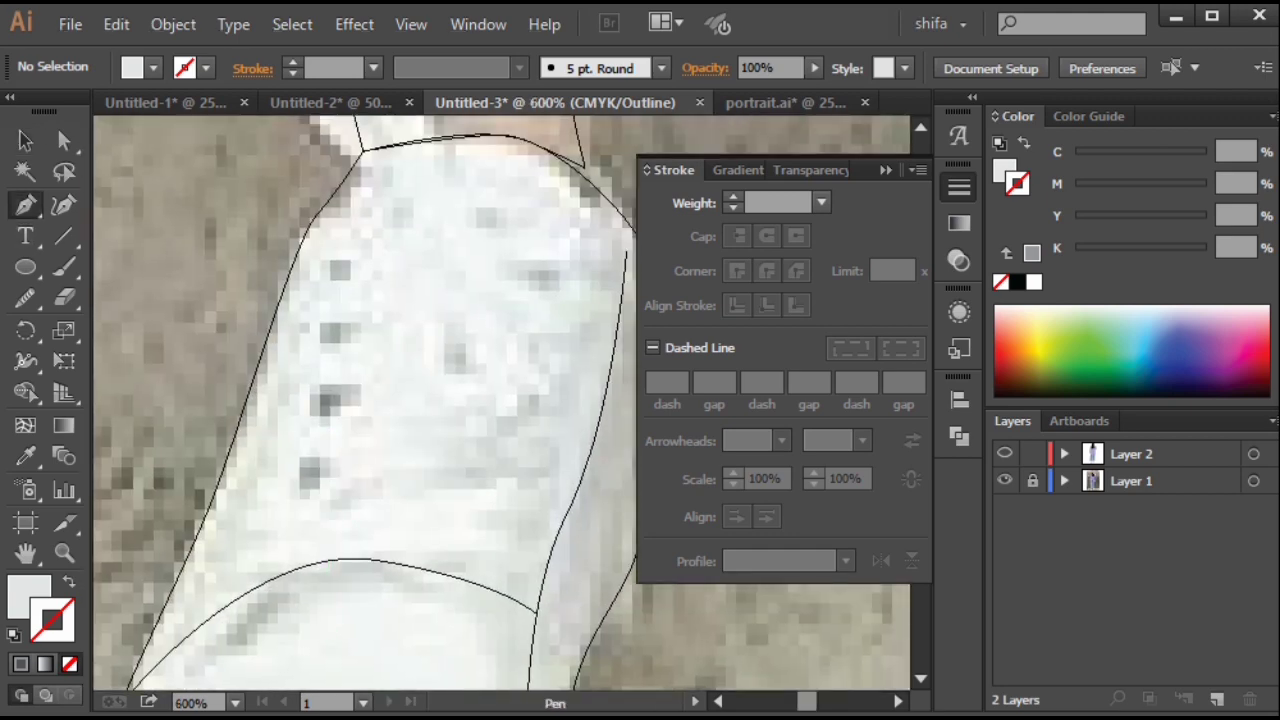
pyautogui.scroll(-2, 340, 335)
pyautogui.scroll(2, 340, 335)
pyautogui.moveTo(307, 409); pyautogui.dragTo(379, 300)
pyautogui.click(240, 532)
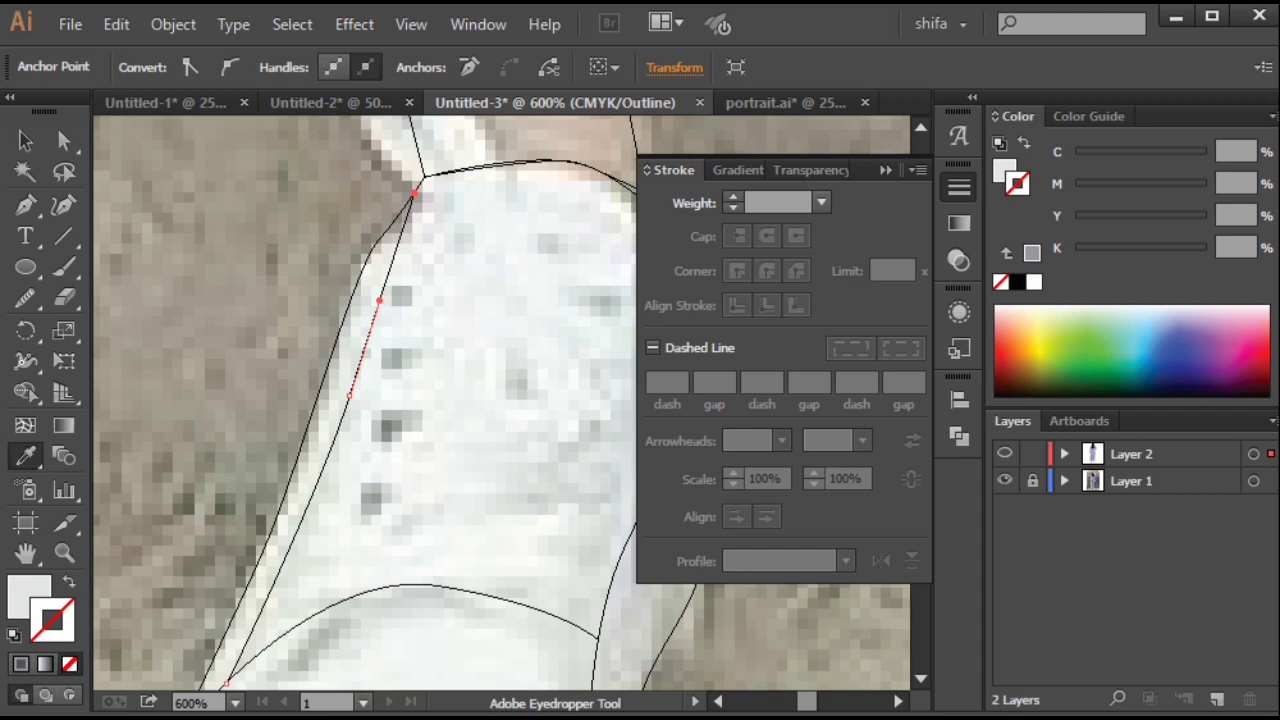
# Apply the existing detail lines' 2 pt grey, 42% opacity style to the left seam with the Eyedropper and deselect it.
pyautogui.hotkey('ctrl', 'y')
pyautogui.click(520, 605)
pyautogui.keyDown('ctrl'); pyautogui.click(305, 322); pyautogui.keyUp('ctrl')
pyautogui.scroll(-3, 305, 322)
pyautogui.moveTo(305, 345); pyautogui.dragTo(305, 290)
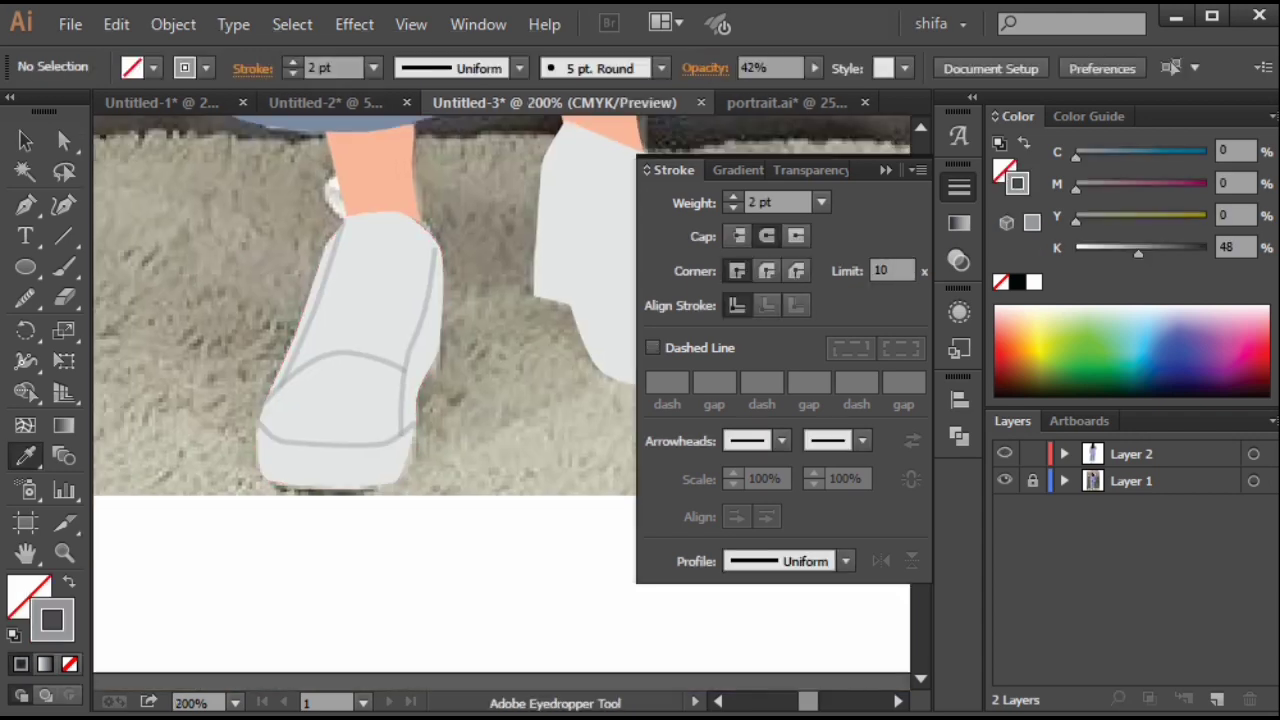
# Trace a narrow slanted lace as a closed shape just above the first shoe's toe cap and give it a white stroke.
pyautogui.hotkey('ctrl', 'y')
pyautogui.scroll(2, 361, 320)
pyautogui.moveTo(361, 320); pyautogui.dragTo(370, 398)
pyautogui.press('p')
pyautogui.scroll(2, 370, 398)
pyautogui.scroll(-3, 312, 450)
pyautogui.scroll(2, 385, 500)
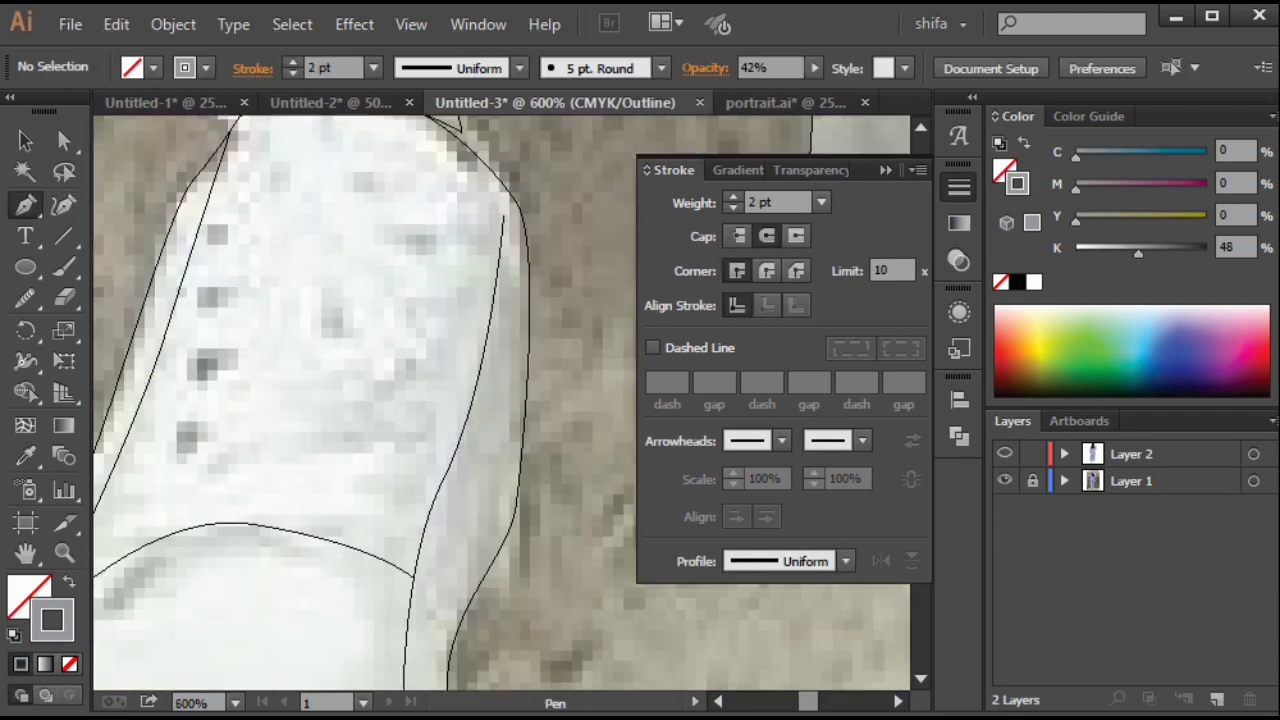
pyautogui.click(243, 463)
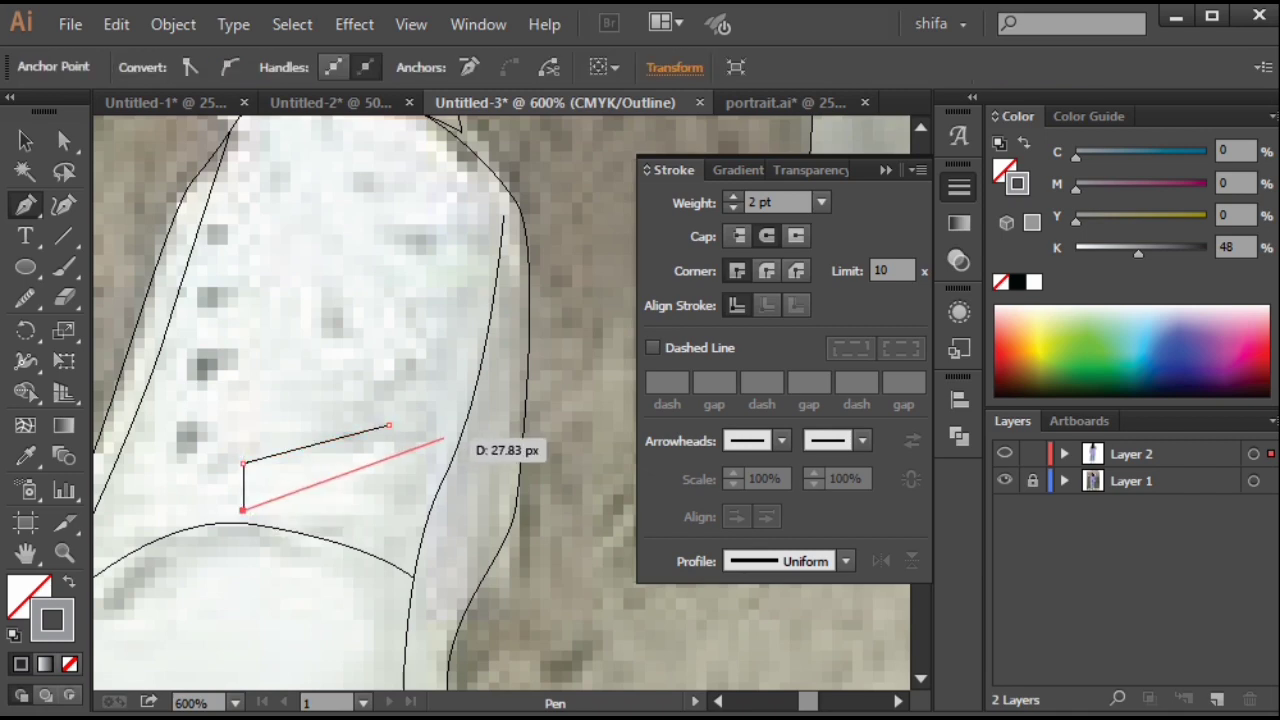
pyautogui.hotkey('ctrl', 'y')
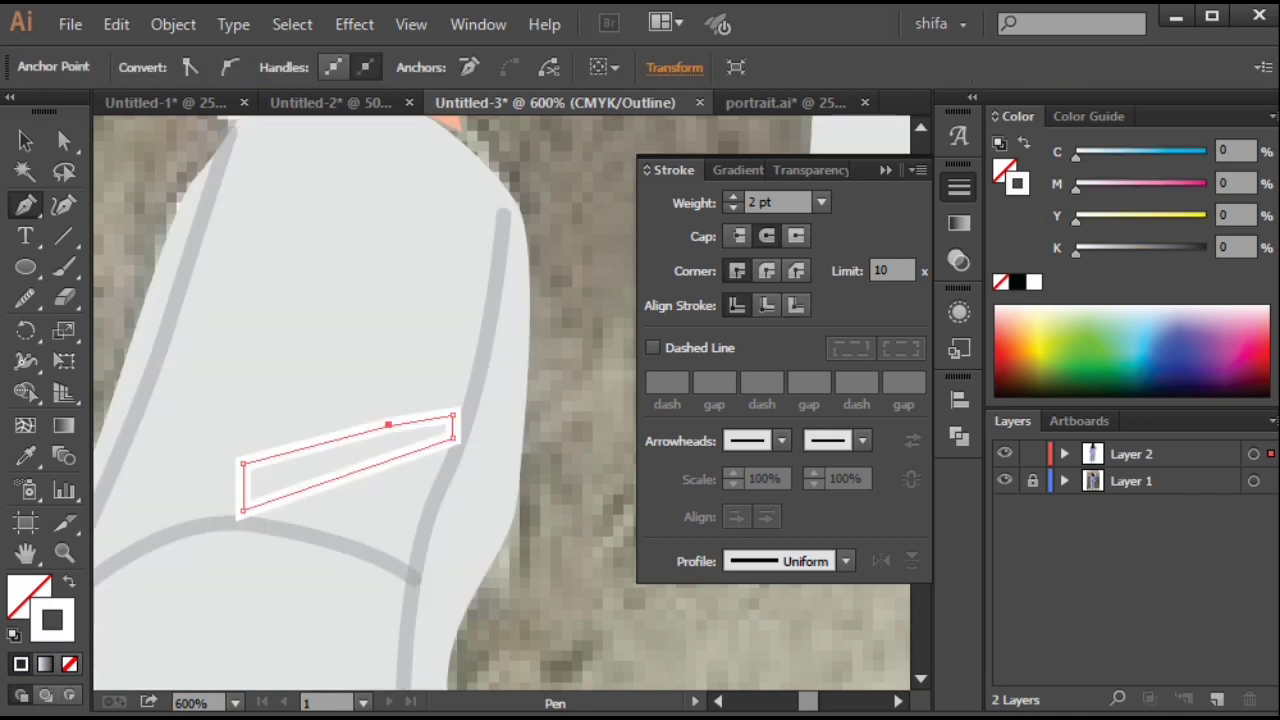
pyautogui.keyDown('ctrl'); pyautogui.click(541, 488); pyautogui.keyUp('ctrl')
# Give the slanted lace above the first shoe's toe cap a solid white fill with no stroke and deselect it.
pyautogui.scroll(-3, 541, 488)
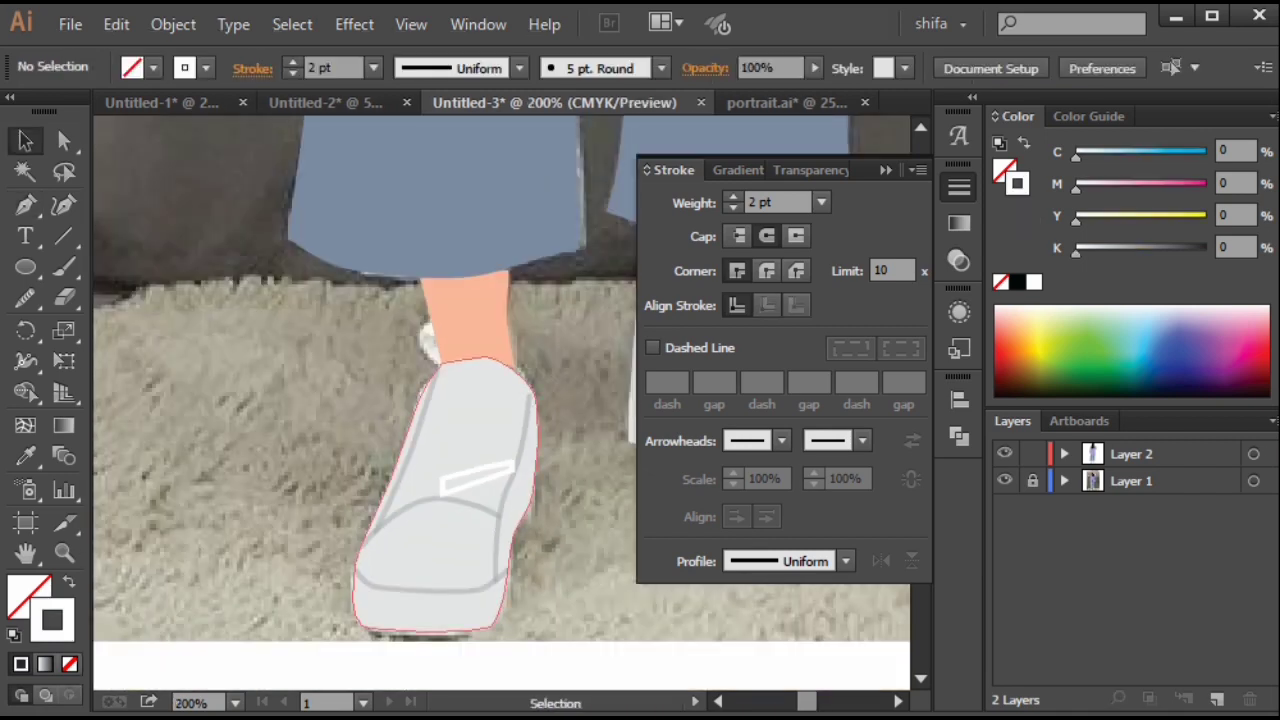
pyautogui.click(511, 466)
pyautogui.click(590, 542)
pyautogui.scroll(-1, 590, 542)
pyautogui.click(532, 487)
pyautogui.click(518, 487)
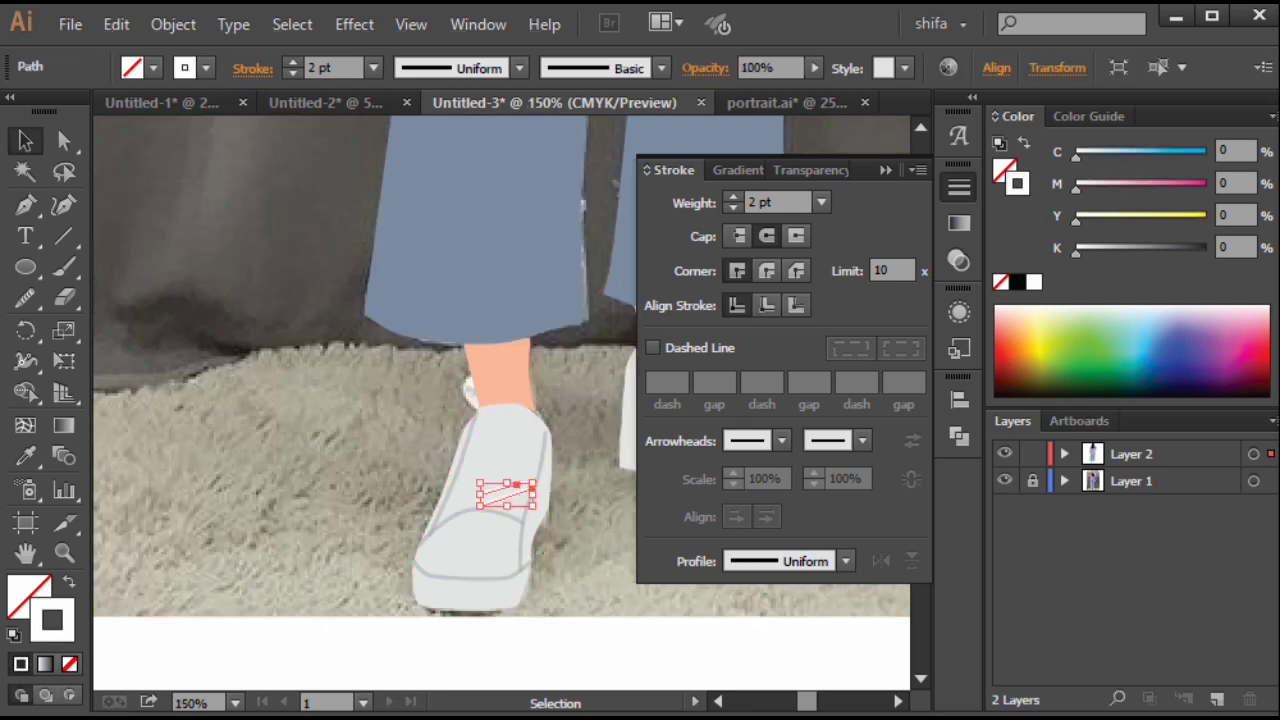
pyautogui.hotkey('shift', 'x')
pyautogui.click(557, 510)
# Duplicate the white lace three times, stacking the copies up the first shoe towards the ankle.
pyautogui.scroll(4, 555, 512)
pyautogui.moveTo(451, 528); pyautogui.dragTo(460, 443)
pyautogui.moveTo(460, 443)
pyautogui.mouseDown()
pyautogui.moveTo(460, 359)
pyautogui.moveTo(480, 342)
pyautogui.mouseUp()
pyautogui.moveTo(480, 356); pyautogui.dragTo(460, 272)
pyautogui.scroll(-4, 447, 298)
pyautogui.click(530, 480)
pyautogui.scroll(-3, 530, 485)
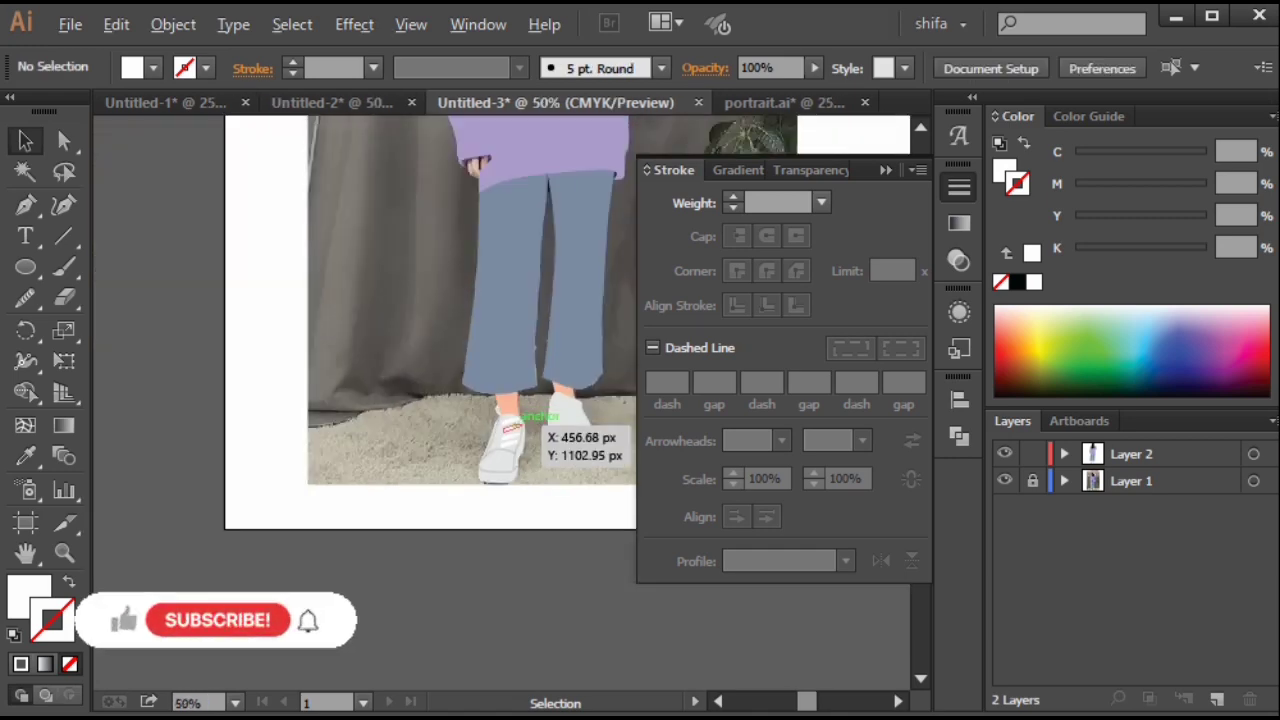
# Trace a narrow white diagonal lace from the first shoe's upper left edge down to the slanted laces.
pyautogui.scroll(7, 510, 436)
pyautogui.click(447, 441)
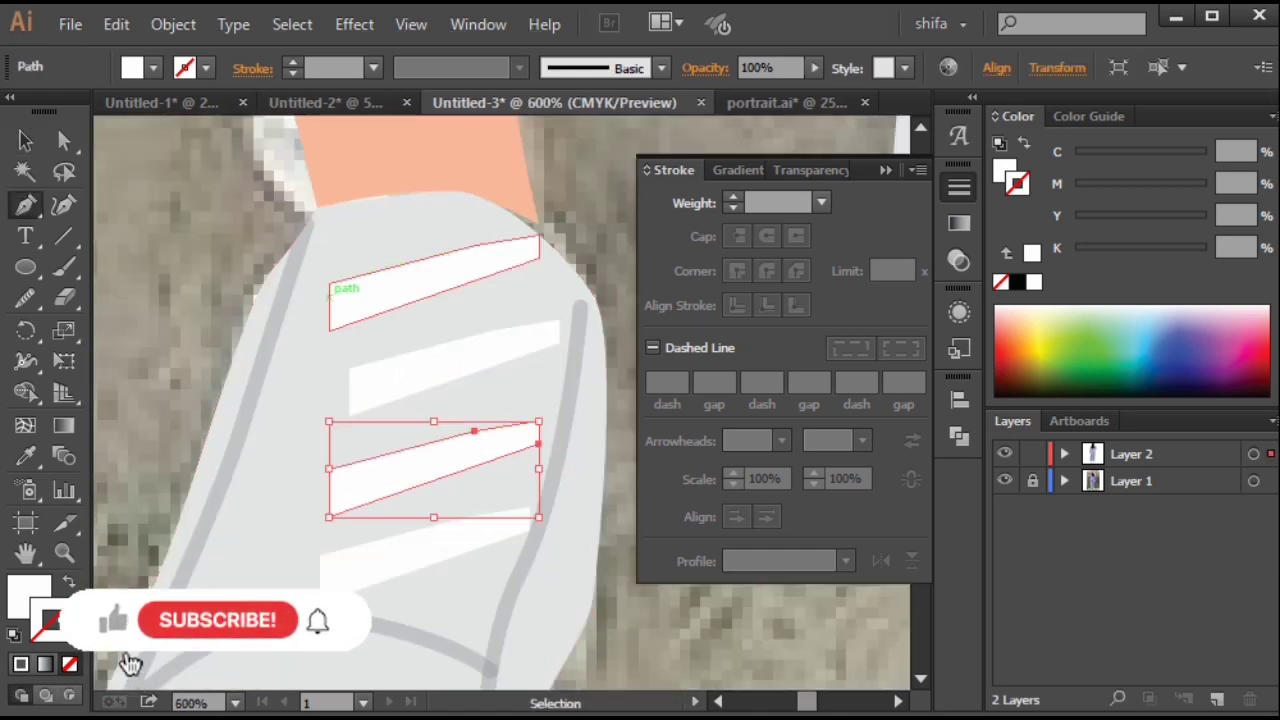
pyautogui.click(294, 249)
pyautogui.hotkey('ctrl', 'z')
pyautogui.moveTo(400, 391); pyautogui.dragTo(411, 381)
pyautogui.click(298, 251)
pyautogui.scroll(-3, 302, 262)
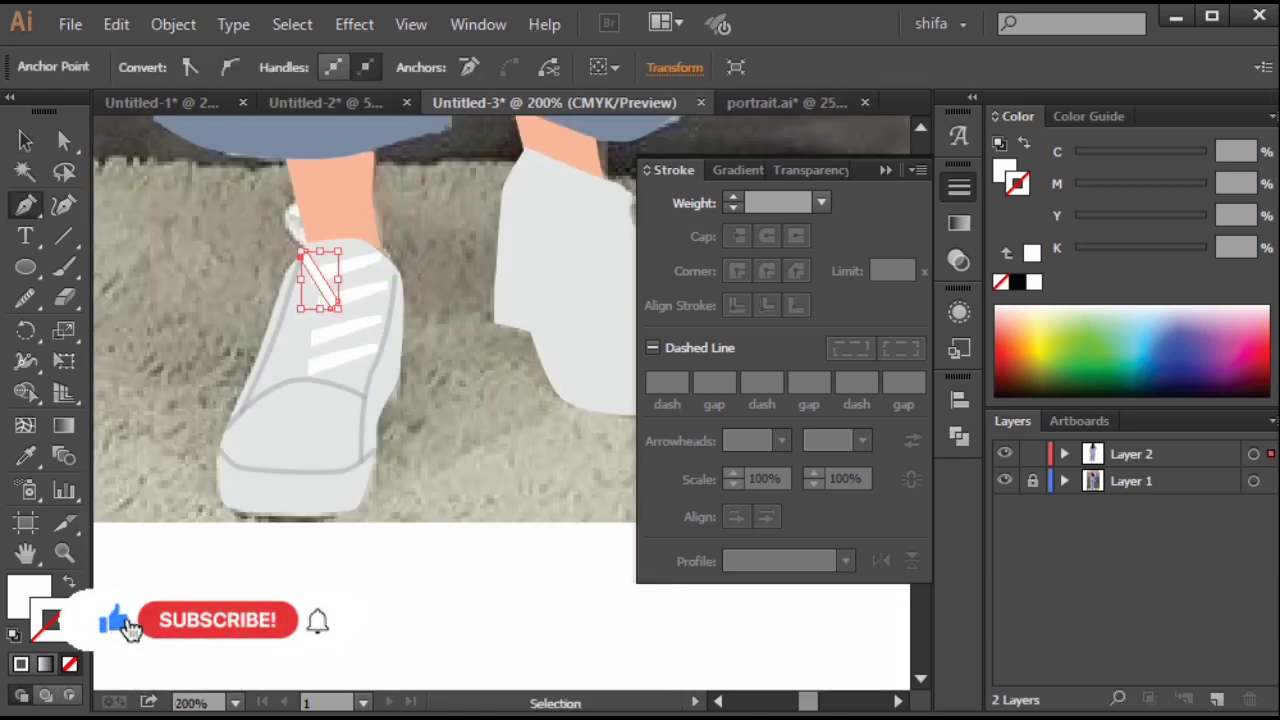
# Duplicate the left diagonal lace twice down the first shoe beside the lower slanted laces and deselect.
pyautogui.press('v')
pyautogui.scroll(3, 235, 315)
pyautogui.moveTo(486, 205); pyautogui.dragTo(427, 271)
pyautogui.moveTo(437, 286); pyautogui.dragTo(440, 400)
pyautogui.moveTo(439, 394); pyautogui.dragTo(530, 354)
pyautogui.scroll(-4, 430, 450)
pyautogui.scroll(-3, 488, 452)
pyautogui.click(535, 486)
# Hide the photo layer and move the upper right-hand laces so they meet the left diagonal laces.
pyautogui.click(1005, 481)
pyautogui.scroll(5, 488, 424)
pyautogui.scroll(2, 488, 424)
pyautogui.moveTo(491, 317); pyautogui.dragTo(531, 331)
pyautogui.moveTo(502, 399); pyautogui.dragTo(527, 424)
pyautogui.moveTo(527, 424); pyautogui.dragTo(490, 290)
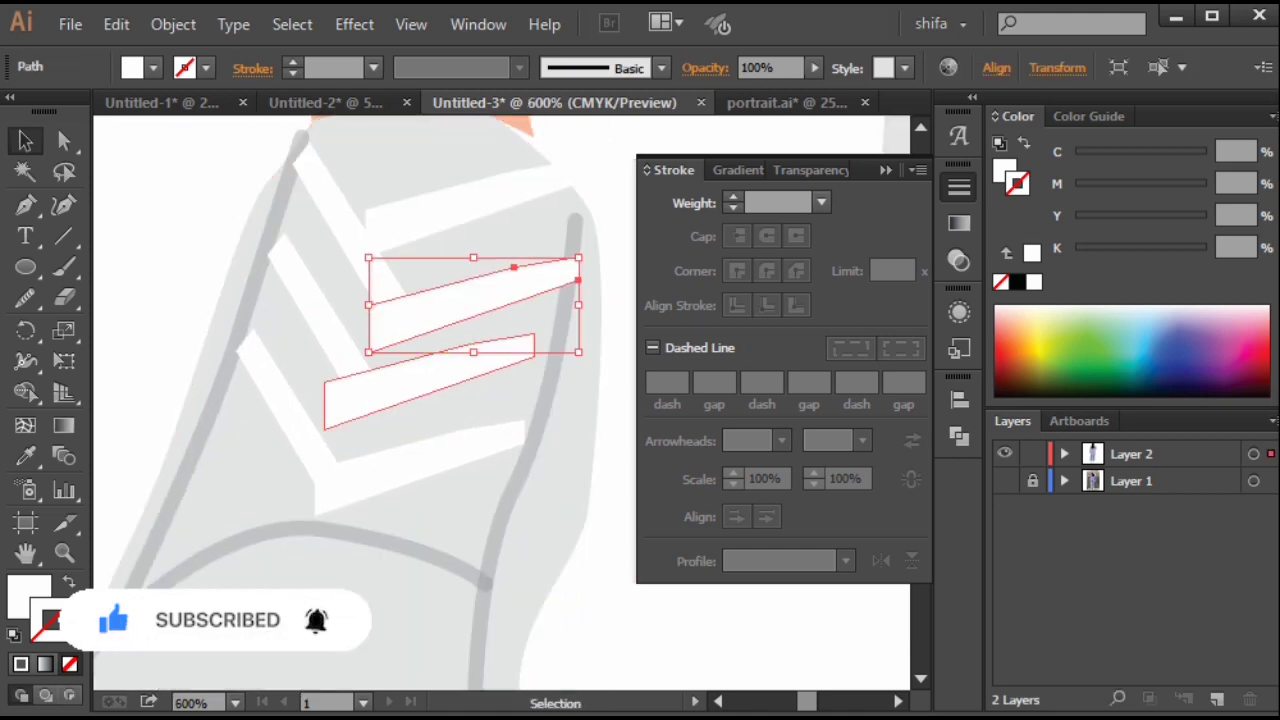
# Nudge the remaining right-hand laces into place so the pairs form evenly spaced V shapes, and deselect.
pyautogui.moveTo(430, 465); pyautogui.dragTo(450, 461)
pyautogui.scroll(2, 524, 376)
pyautogui.moveTo(440, 370); pyautogui.dragTo(417, 388)
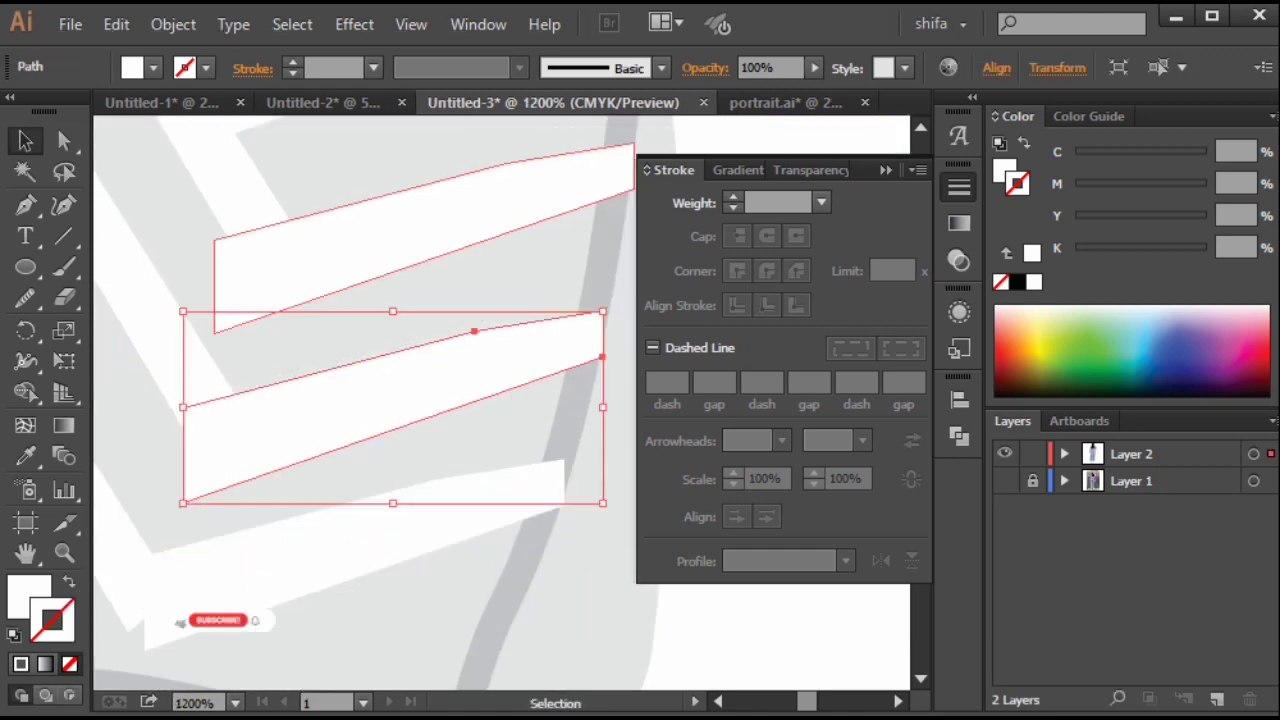
pyautogui.moveTo(430, 235); pyautogui.dragTo(423, 235)
pyautogui.scroll(3, 423, 235)
pyautogui.moveTo(360, 284); pyautogui.dragTo(367, 329)
pyautogui.scroll(-7, 367, 329)
pyautogui.click(492, 415)
# Trace a teardrop-shaped bow loop rising from the top laces over the ankle, with a 3 pt white stroke and no fill.
pyautogui.scroll(4, 447, 365)
pyautogui.press('p')
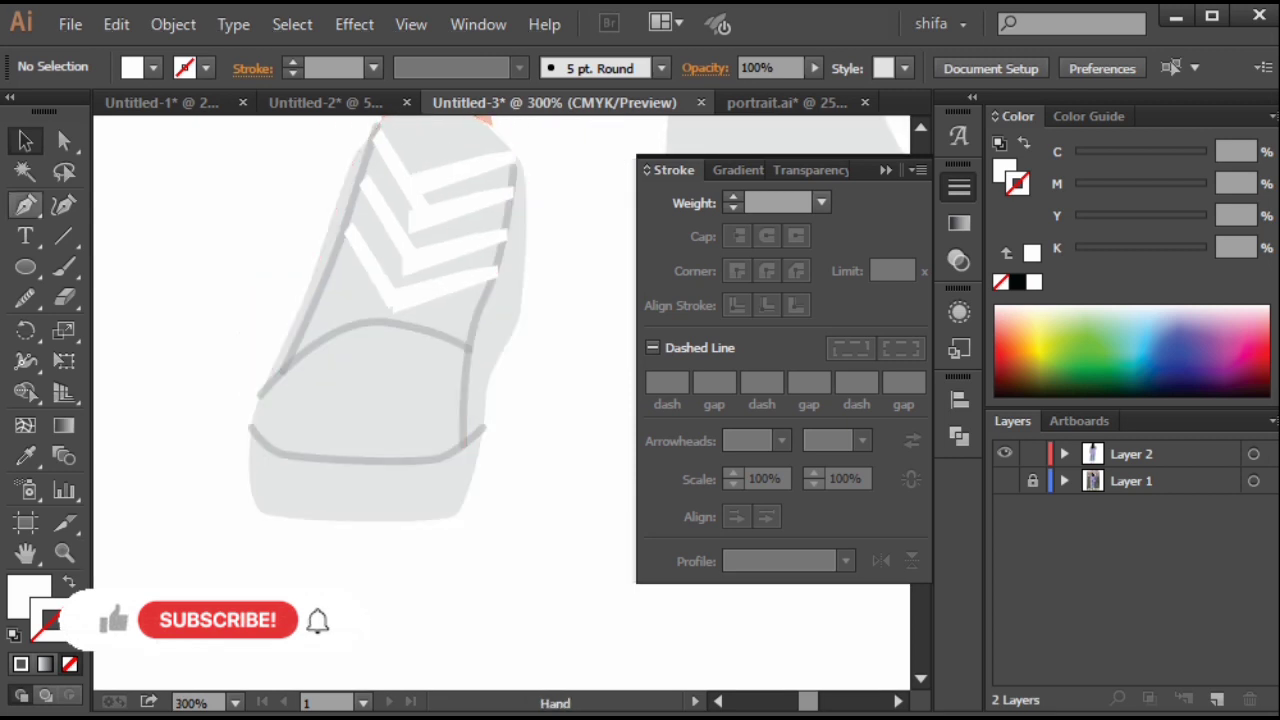
pyautogui.scroll(2, 415, 382)
pyautogui.moveTo(420, 170); pyautogui.dragTo(409, 522)
pyautogui.click(409, 520)
pyautogui.moveTo(328, 294); pyautogui.dragTo(360, 216)
pyautogui.moveTo(457, 280); pyautogui.dragTo(462, 325)
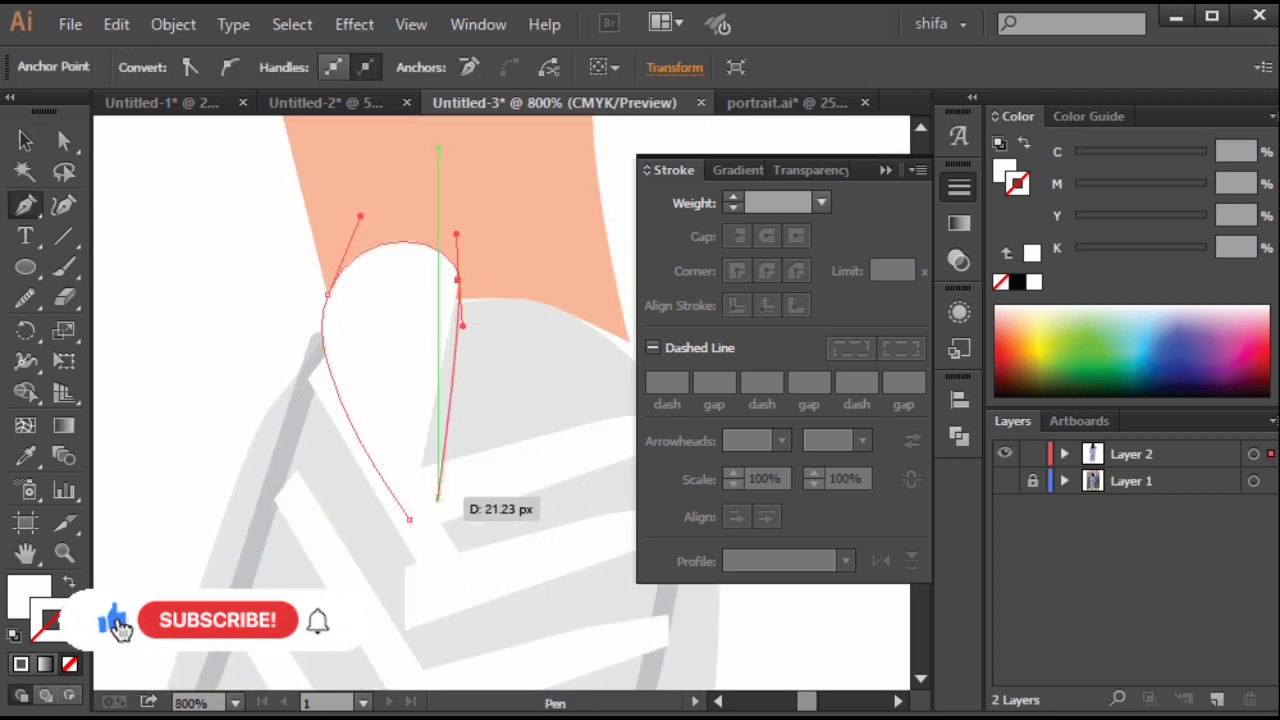
pyautogui.hotkey('shift', 'x')
pyautogui.scroll(-3, 211, 511)
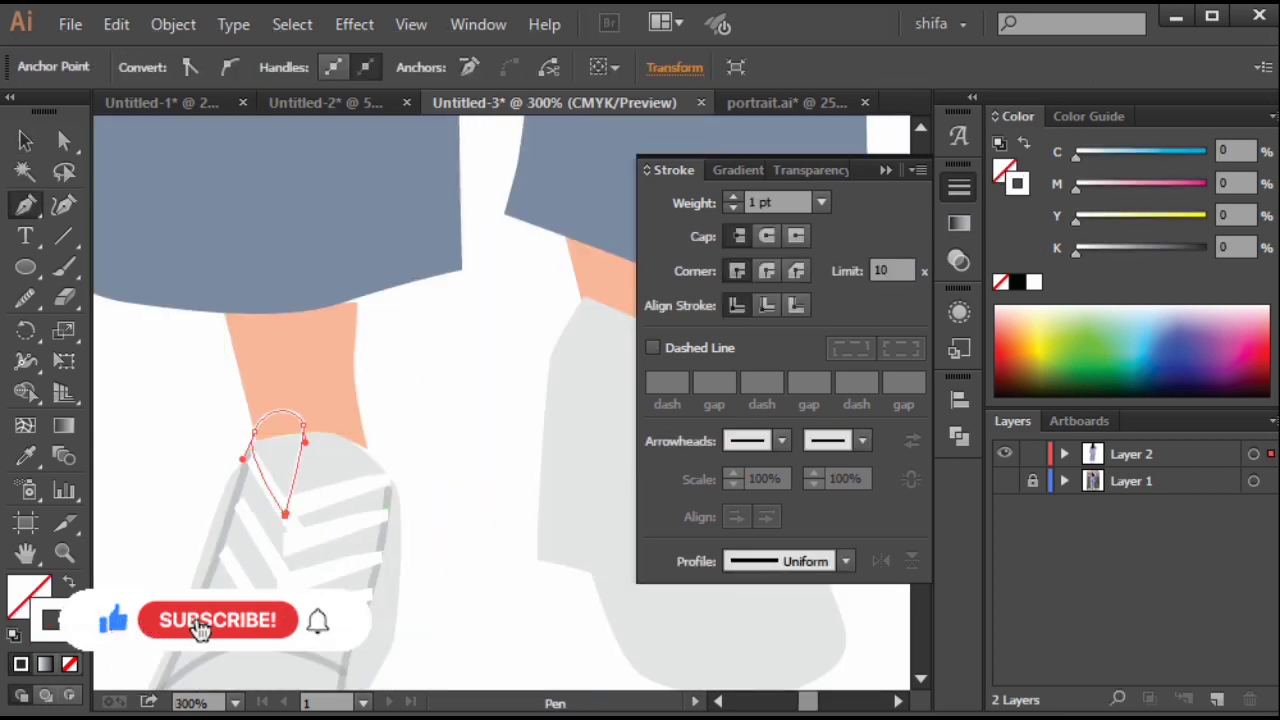
pyautogui.keyDown('ctrl'); pyautogui.click(430, 485); pyautogui.keyUp('ctrl')
pyautogui.scroll(-3, 422, 498)
pyautogui.scroll(5, 401, 498)
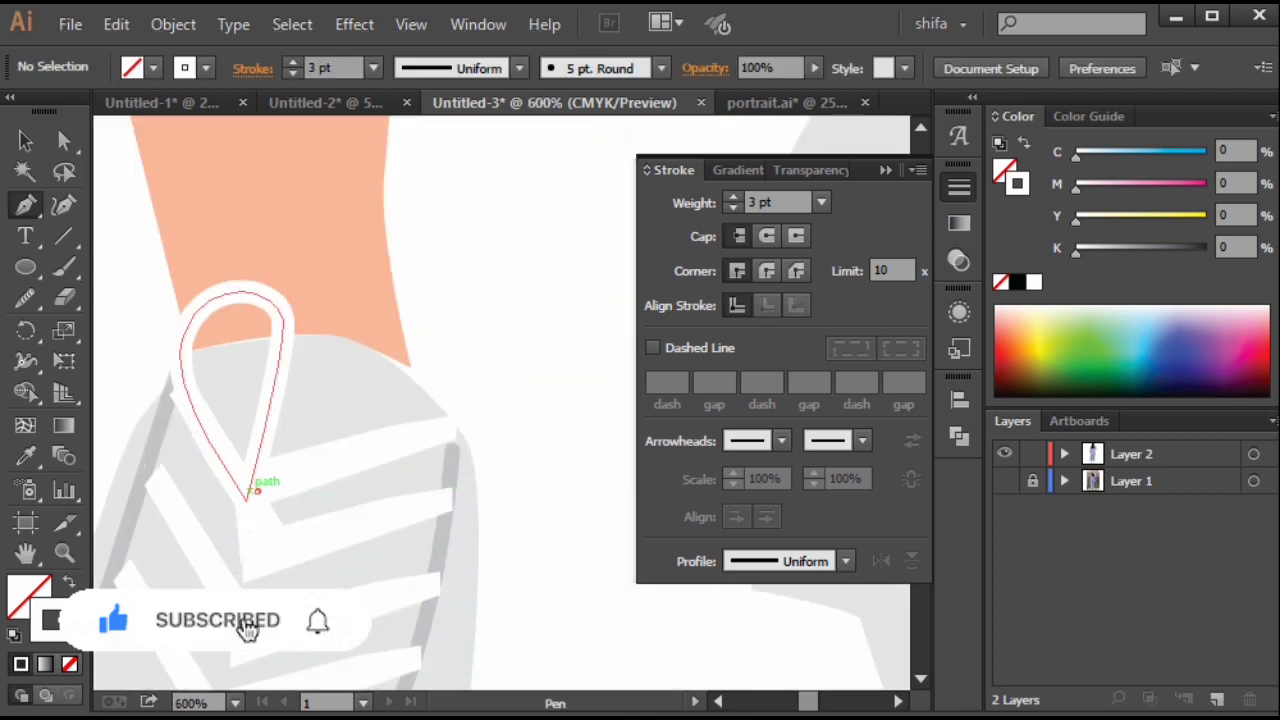
# Trace a second, smaller bow loop leaning right from the base of the first loop in the same white stroke.
pyautogui.click(257, 491)
pyautogui.moveTo(347, 355); pyautogui.dragTo(389, 371)
pyautogui.click(257, 491)
pyautogui.scroll(-6, 257, 491)
pyautogui.keyDown('ctrl'); pyautogui.click(423, 497); pyautogui.keyUp('ctrl')
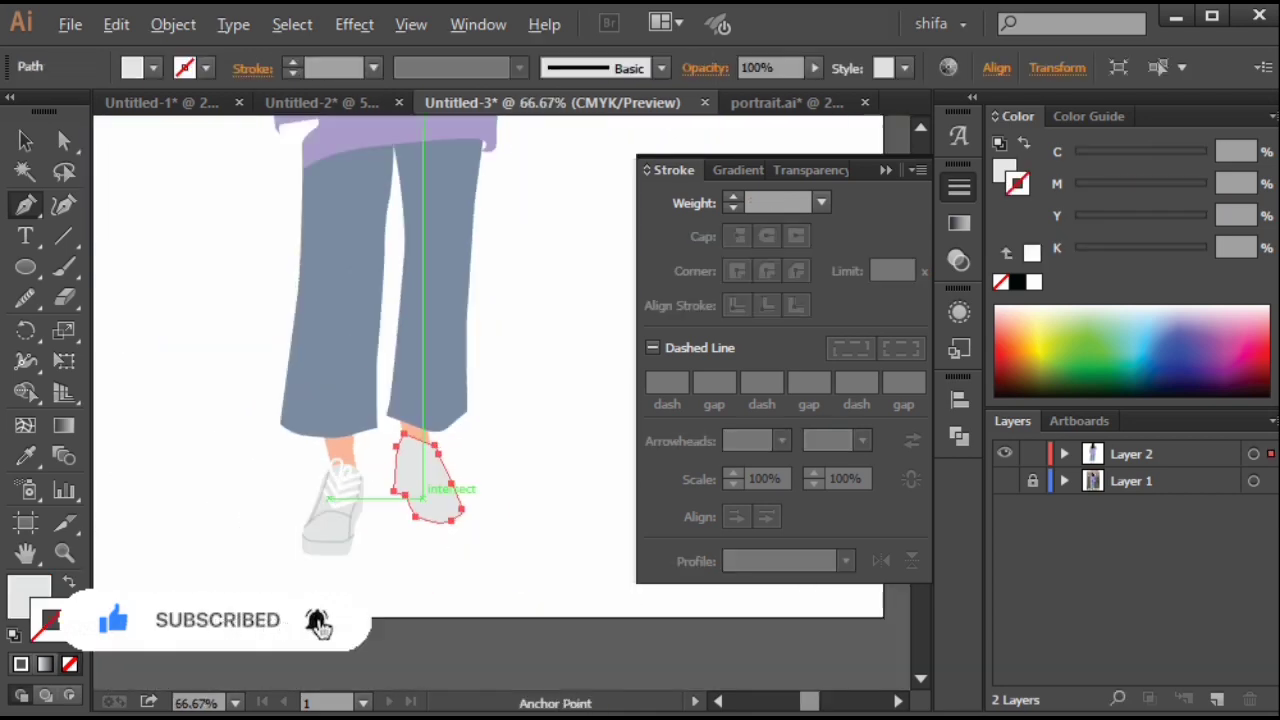
# Pull the protruding ends of the grey toe lines inward onto the first shoe's outline and deselect.
pyautogui.scroll(-2, 337, 514)
pyautogui.scroll(6, 337, 514)
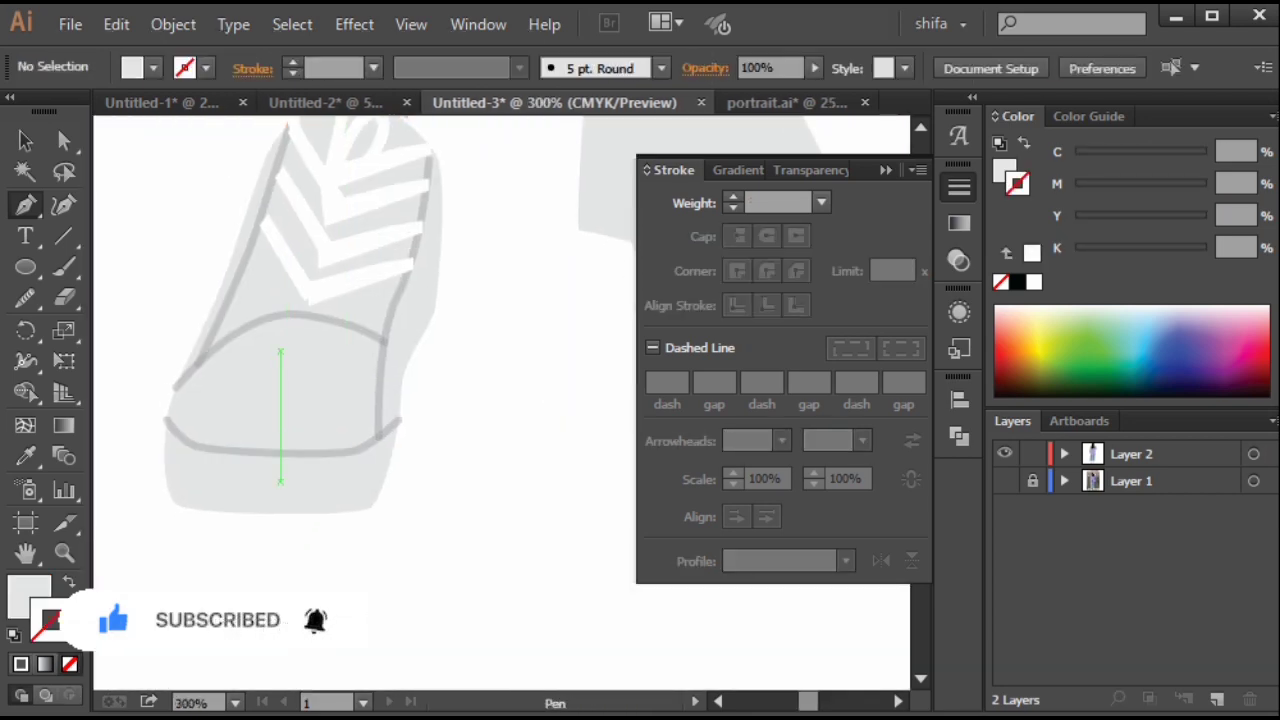
pyautogui.scroll(1, 283, 450)
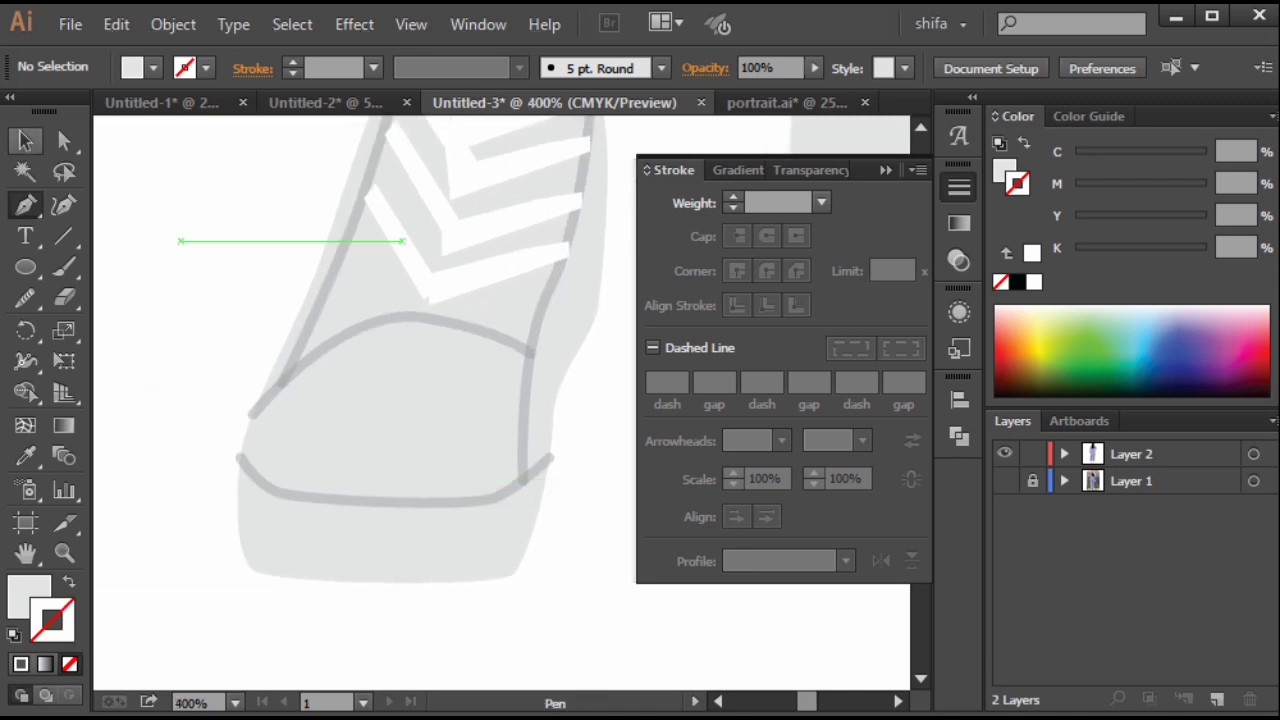
pyautogui.press('v')
pyautogui.scroll(3, 260, 470)
pyautogui.press('a')
pyautogui.moveTo(211, 449); pyautogui.dragTo(302, 480)
pyautogui.moveTo(193, 380); pyautogui.dragTo(205, 400)
pyautogui.moveTo(600, 430); pyautogui.dragTo(110, 510)
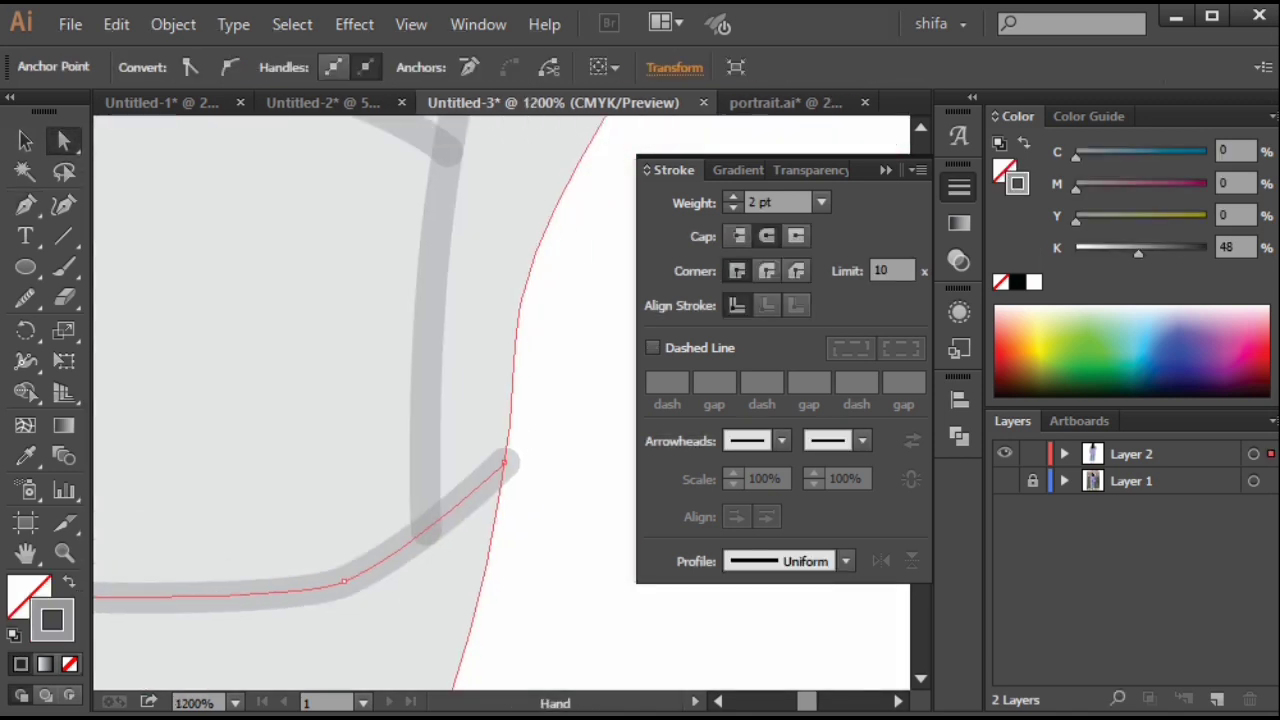
pyautogui.moveTo(505, 462); pyautogui.dragTo(500, 470)
pyautogui.scroll(-5, 510, 516)
pyautogui.click(543, 512)
pyautogui.scroll(-5, 545, 514)
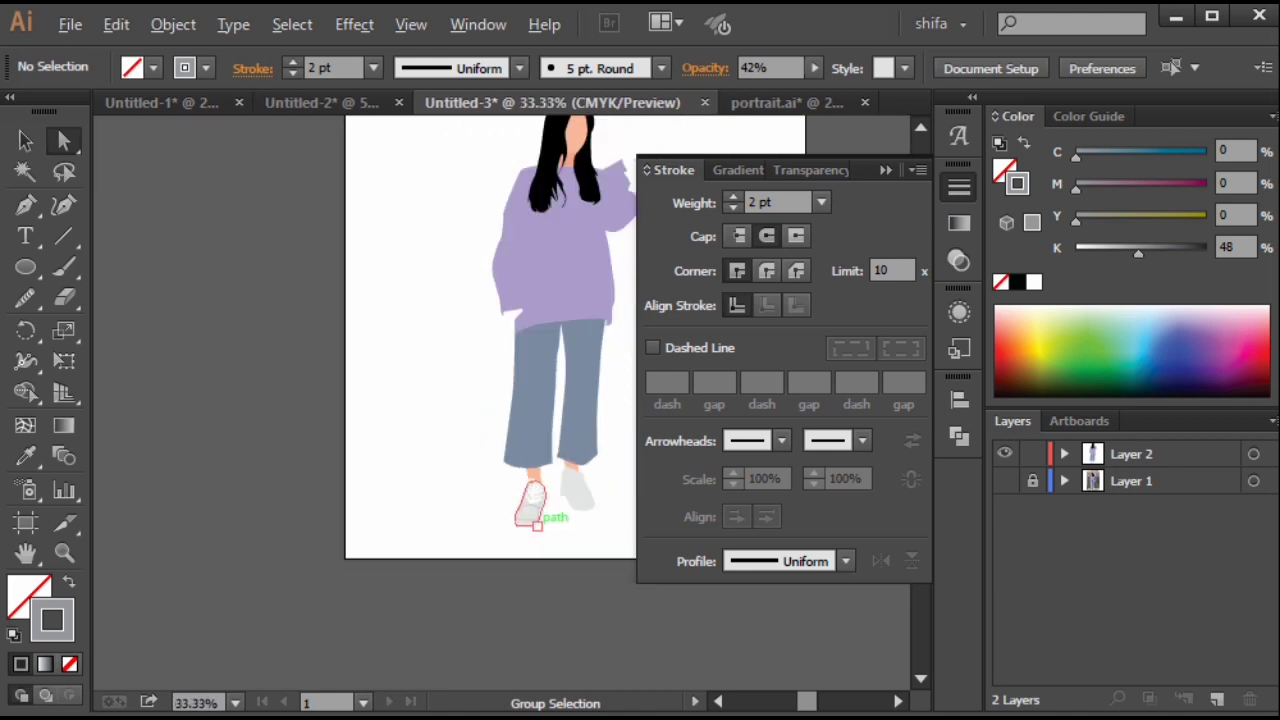
# Move the left end of the lower toe line up to meet the end of the toe cap seam.
pyautogui.scroll(6, 545, 526)
pyautogui.scroll(2, 307, 303)
pyautogui.moveTo(309, 401); pyautogui.dragTo(317, 332)
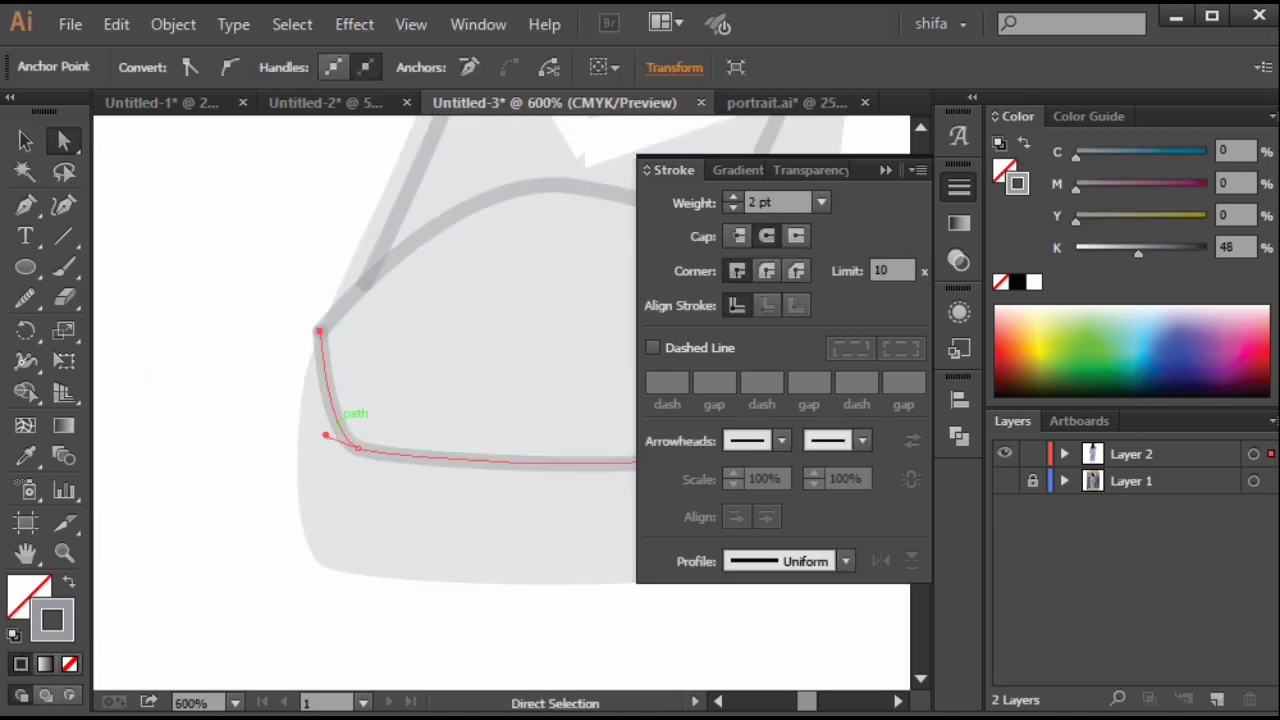
# Move the right end of the lower toe line higher along the first shoe's outer edge and deselect it.
pyautogui.moveTo(590, 390); pyautogui.dragTo(188, 511)
pyautogui.click(360, 517)
pyautogui.moveTo(353, 527); pyautogui.dragTo(368, 473)
pyautogui.hotkey('ctrl', 'z')
pyautogui.click(358, 522)
pyautogui.click(353, 527)
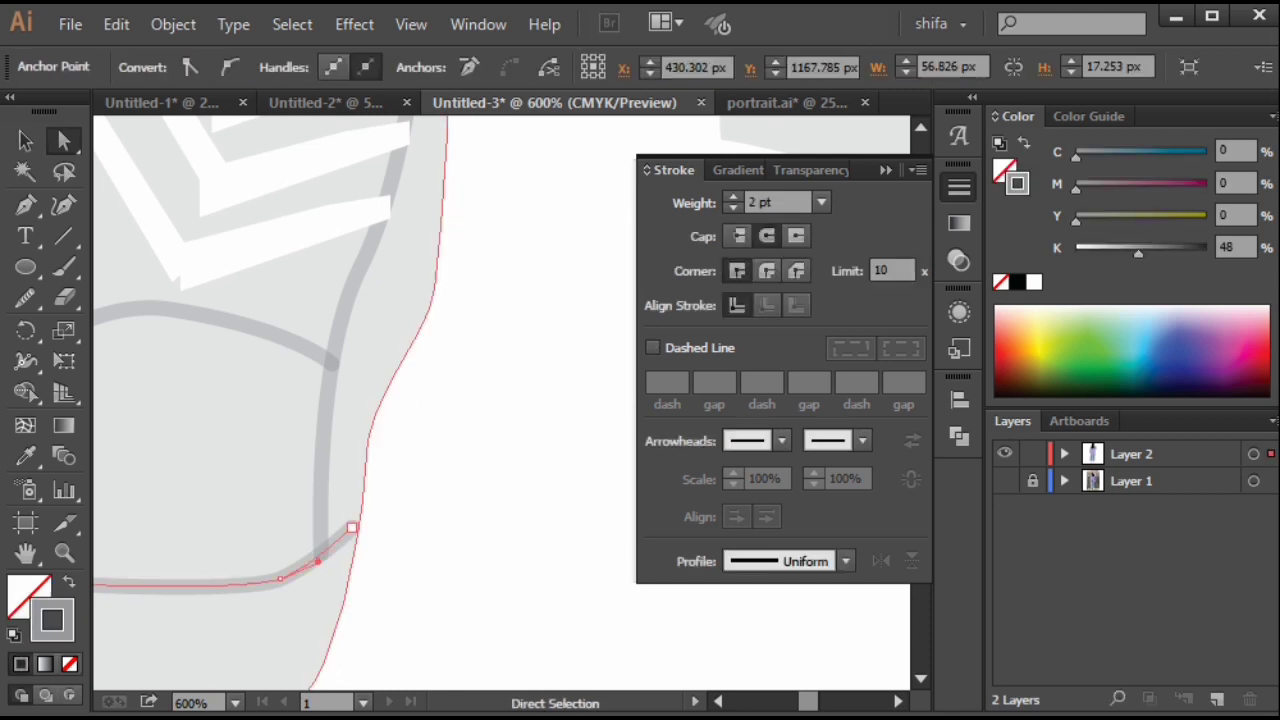
pyautogui.moveTo(353, 527); pyautogui.dragTo(365, 469)
pyautogui.click(430, 518)
pyautogui.scroll(-8, 430, 520)
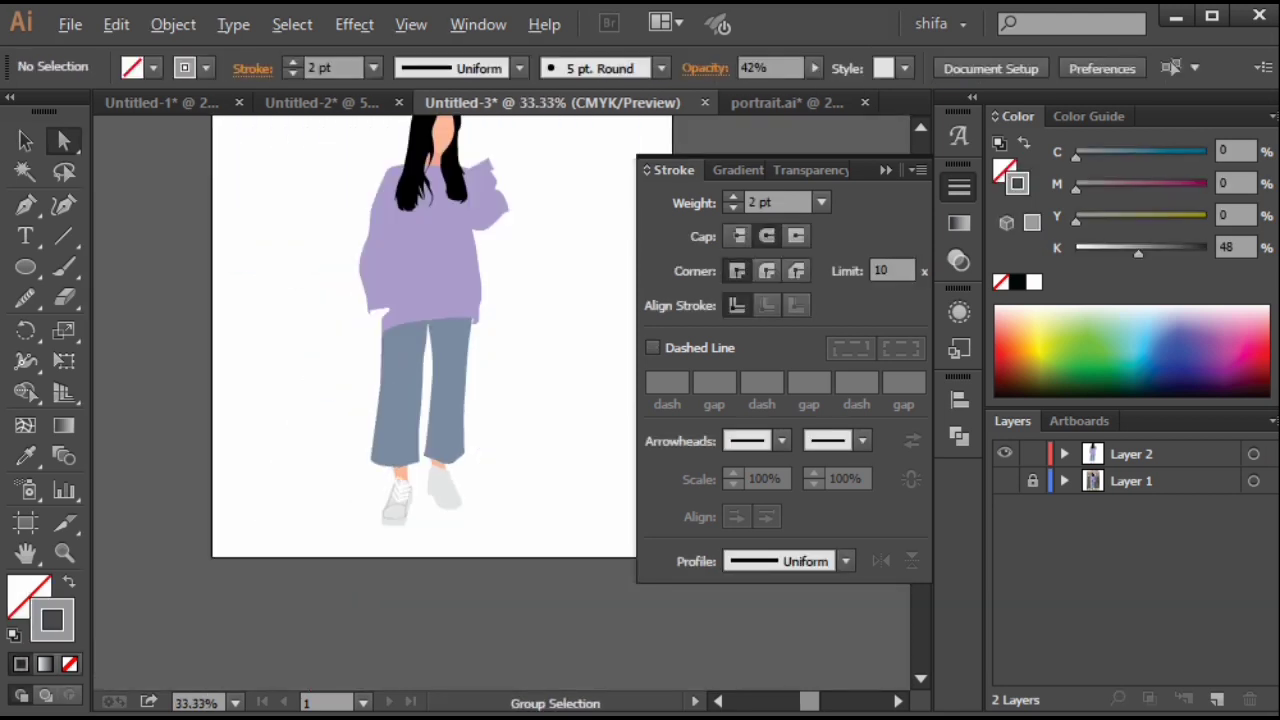
# Adjust the anchors of the lowest left lace on the first shoe so it joins its right-hand lace neatly.
pyautogui.scroll(-1, 508, 514)
pyautogui.scroll(9, 426, 503)
pyautogui.moveTo(392, 473); pyautogui.dragTo(383, 475)
pyautogui.scroll(-3, 455, 525)
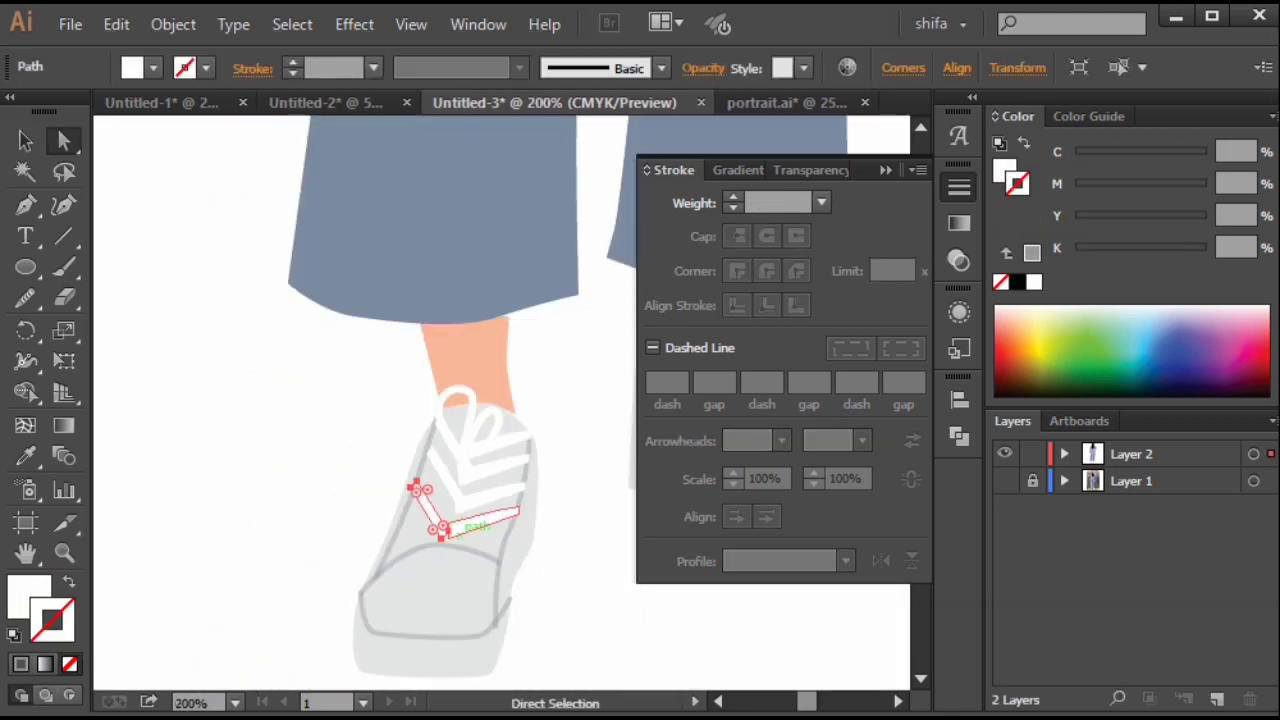
pyautogui.scroll(4, 459, 530)
pyautogui.moveTo(462, 517); pyautogui.dragTo(448, 526)
pyautogui.scroll(-5, 535, 525)
pyautogui.click(571, 545)
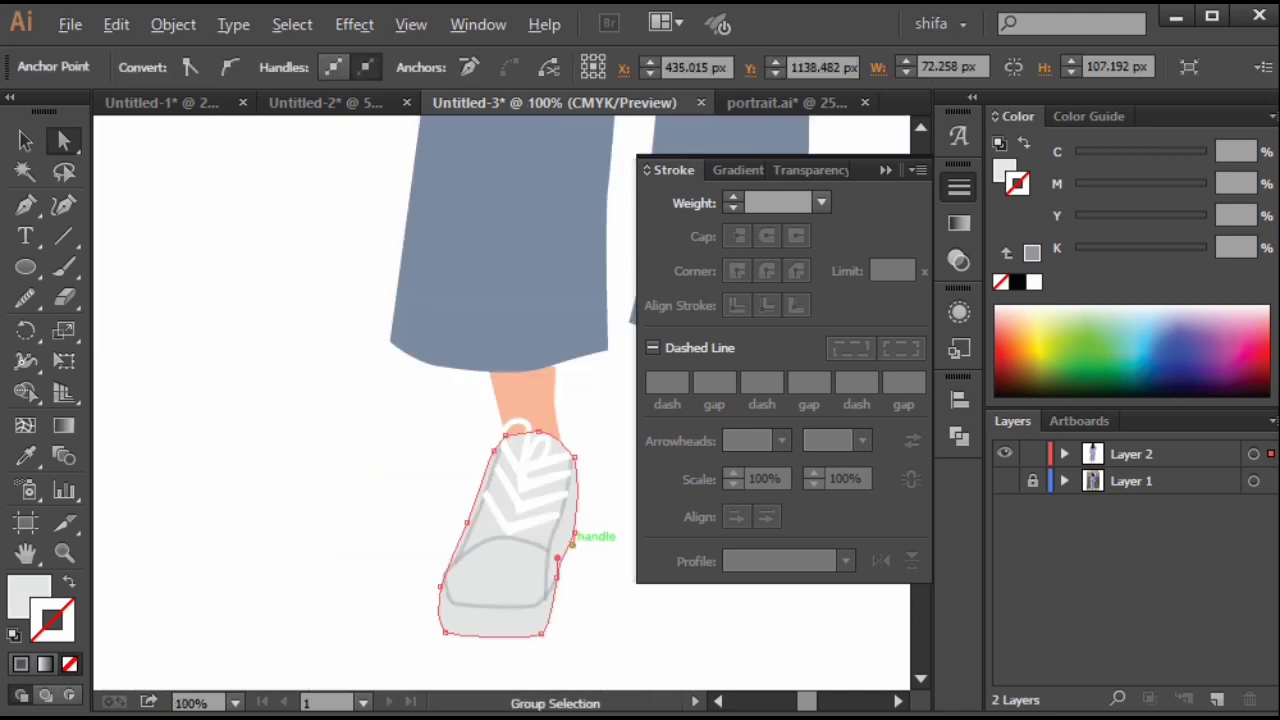
pyautogui.scroll(-2, 571, 545)
pyautogui.scroll(7, 480, 480)
pyautogui.scroll(-3, 360, 400)
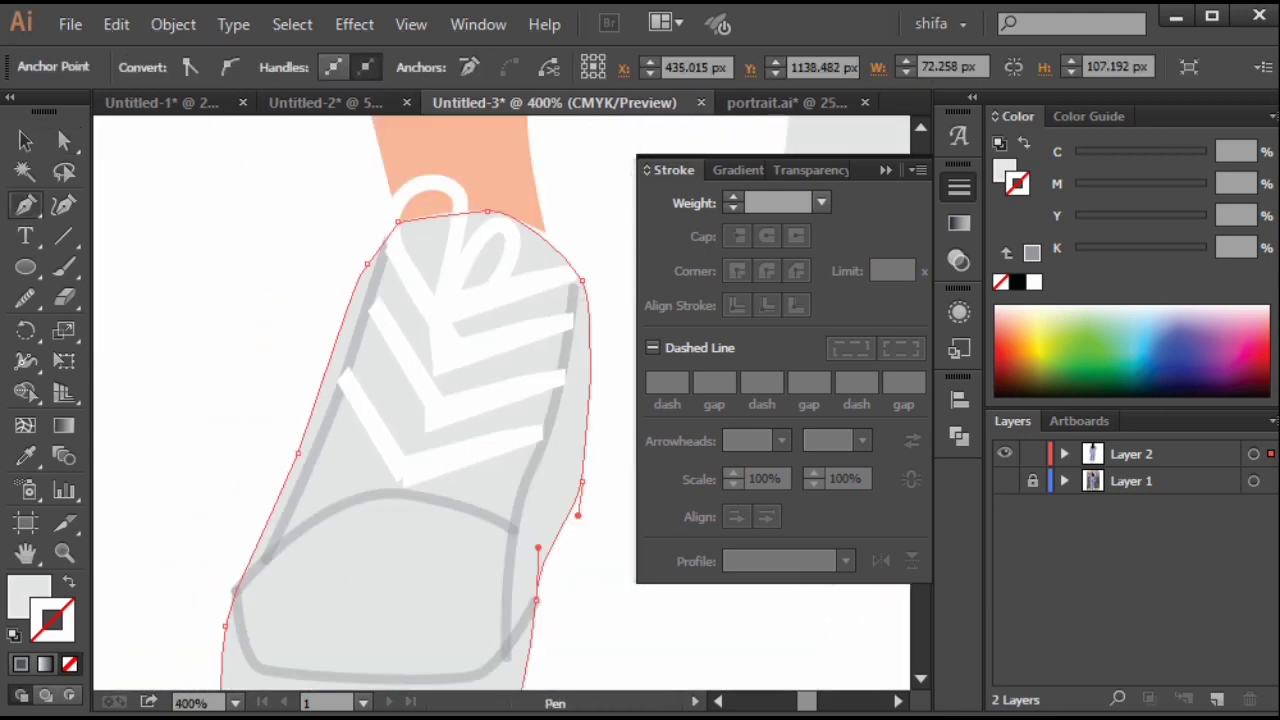
pyautogui.press('v')
pyautogui.click(262, 318)
pyautogui.scroll(-4, 361, 402)
pyautogui.scroll(2, 278, 568)
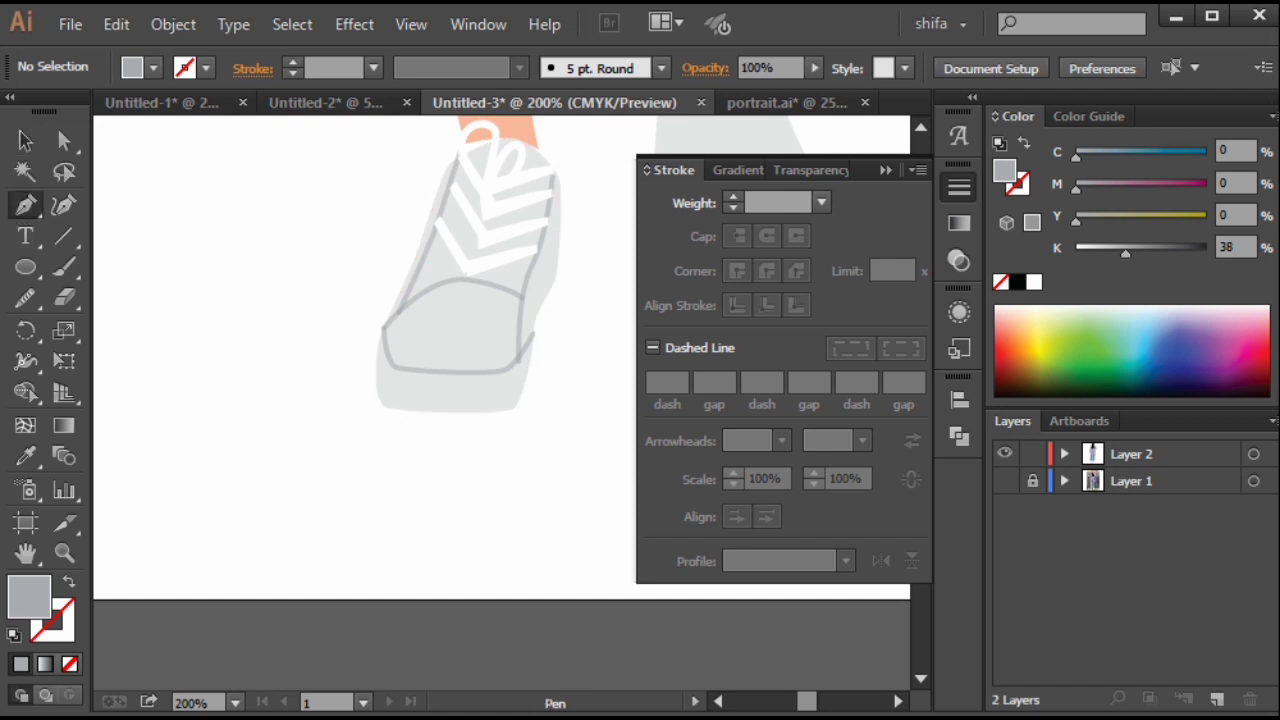
pyautogui.scroll(-5, 500, 430)
pyautogui.scroll(3, 495, 460)
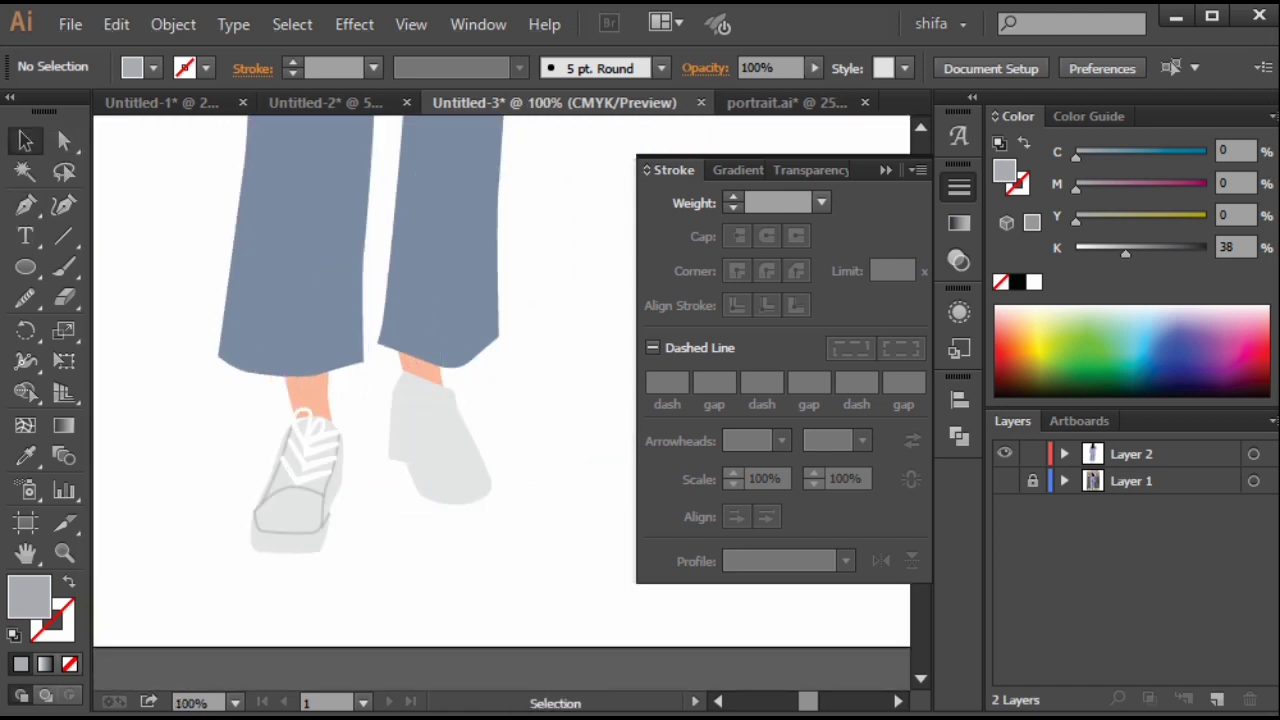
# Show the photo layer again and switch Layer 2 to outline view for tracing the second shoe.
pyautogui.click(441, 445)
pyautogui.click(566, 440)
pyautogui.scroll(2, 400, 460)
pyautogui.moveTo(470, 400); pyautogui.dragTo(400, 450)
pyautogui.click(1005, 480)
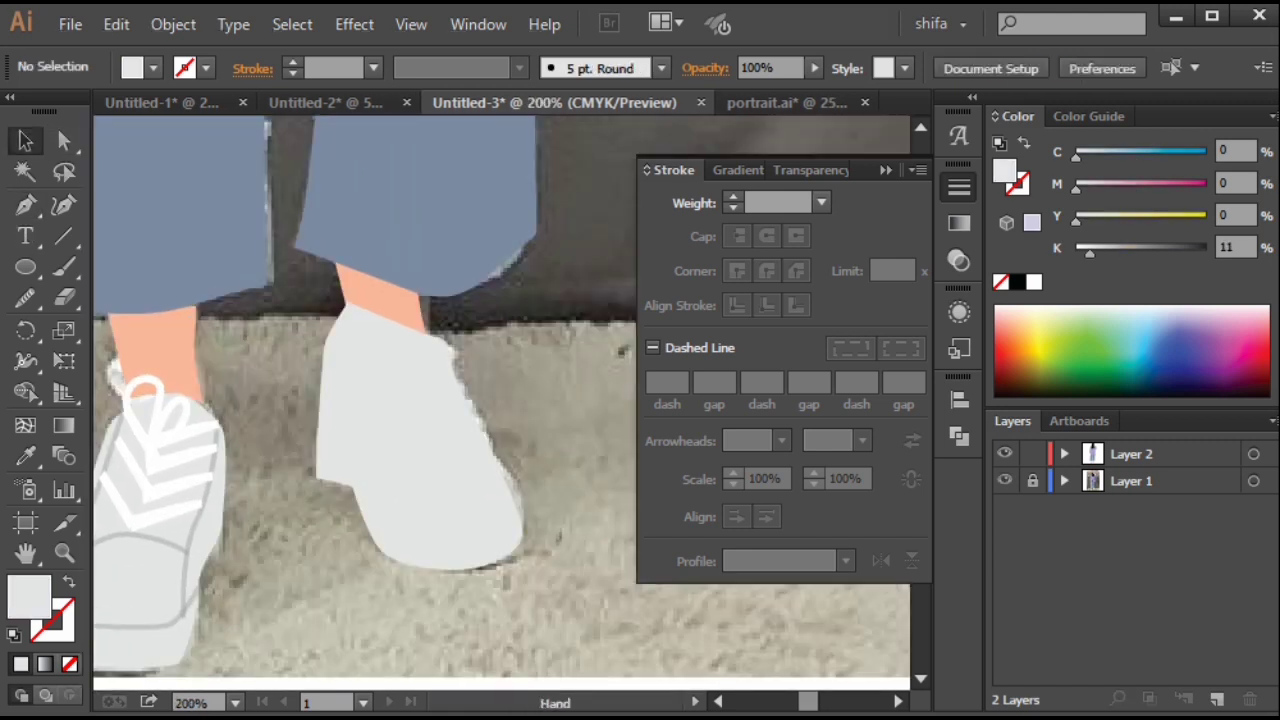
pyautogui.scroll(1, 400, 400)
pyautogui.keyDown('ctrl'); pyautogui.click(1005, 453); pyautogui.keyUp('ctrl')
pyautogui.moveTo(470, 400); pyautogui.dragTo(450, 417)
pyautogui.press('p')
pyautogui.scroll(1, 342, 500)
pyautogui.moveTo(300, 497); pyautogui.dragTo(382, 451)
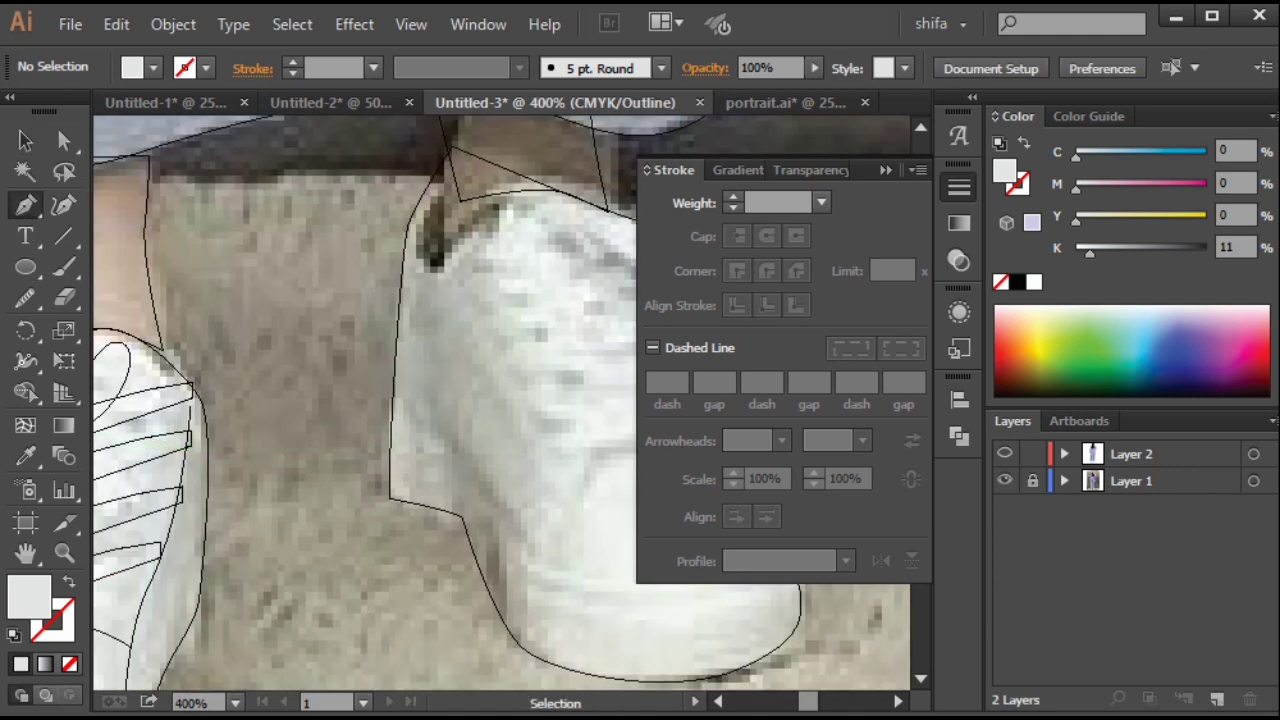
pyautogui.keyDown('ctrl'); pyautogui.click(178, 510); pyautogui.keyUp('ctrl')
# Trace the second shoe's sole line as an open curve from the heel edge around the toe to the opposite edge.
pyautogui.click(394, 401)
pyautogui.click(463, 506)
pyautogui.hotkey('ctrl', 'z')
pyautogui.moveTo(485, 487); pyautogui.dragTo(384, 502)
pyautogui.moveTo(468, 579); pyautogui.dragTo(560, 590)
pyautogui.moveTo(560, 590); pyautogui.dragTo(410, 620)
pyautogui.click(503, 570)
pyautogui.keyDown('ctrl'); pyautogui.click(540, 552); pyautogui.keyUp('ctrl')
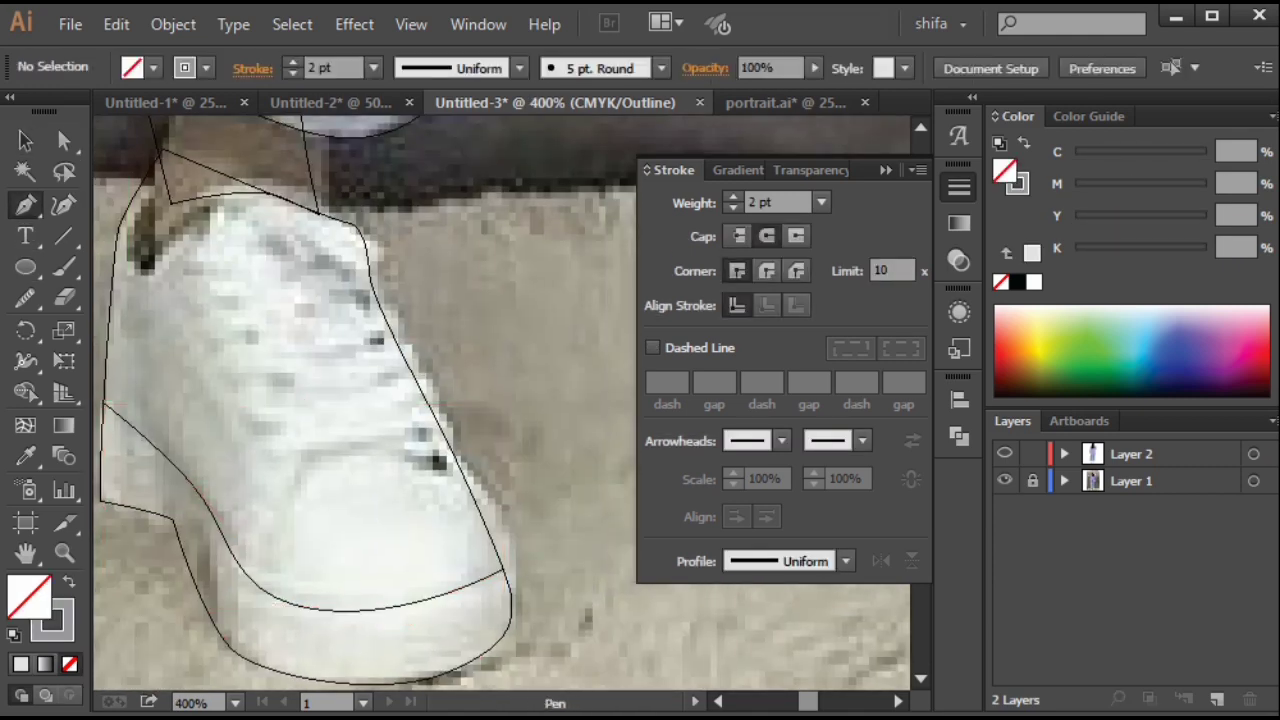
# Trace the second shoe's toe cap arc and side seam, continuing the seam around the ankle collar.
pyautogui.moveTo(282, 505); pyautogui.dragTo(345, 453)
pyautogui.click(440, 458)
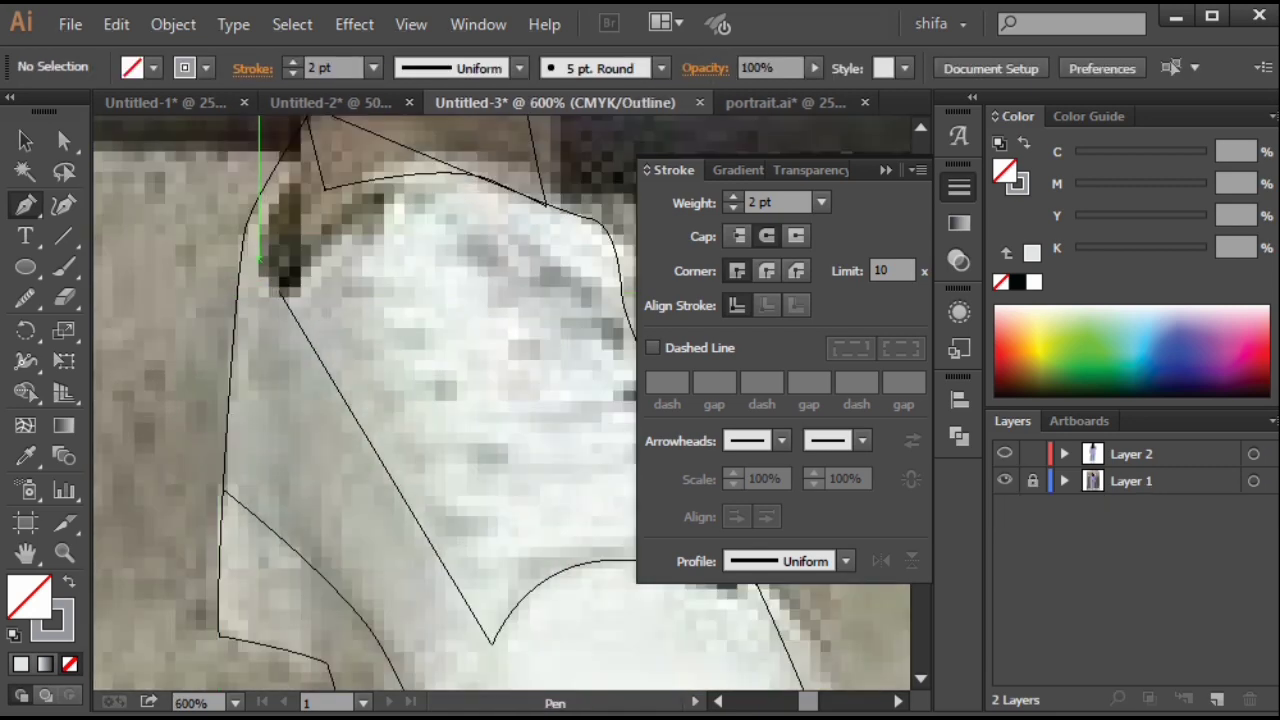
pyautogui.click(254, 207)
pyautogui.click(231, 277)
pyautogui.click(258, 292)
pyautogui.click(288, 303)
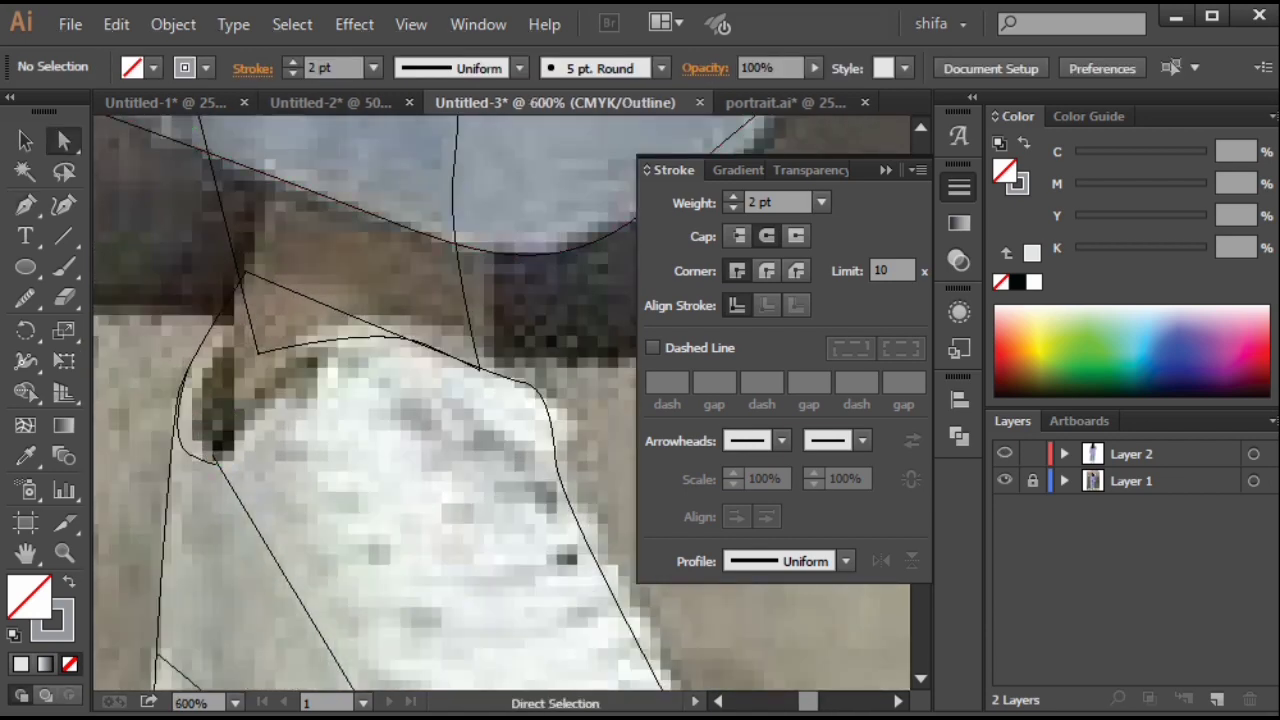
# Try to reshape the second shoe's ankle opening by moving its upper corner anchor to the leg's lower corner.
pyautogui.moveTo(245, 272); pyautogui.dragTo(258, 354)
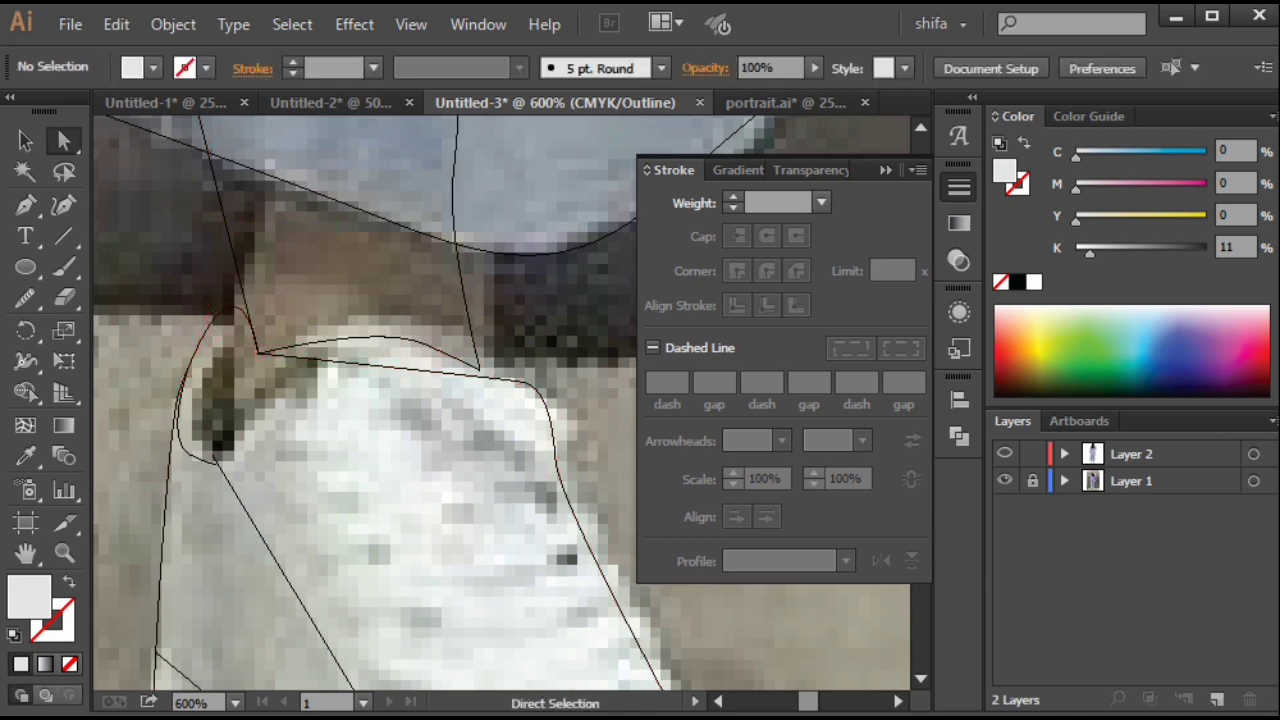
pyautogui.click(286, 345)
pyautogui.moveTo(240, 437); pyautogui.dragTo(213, 443)
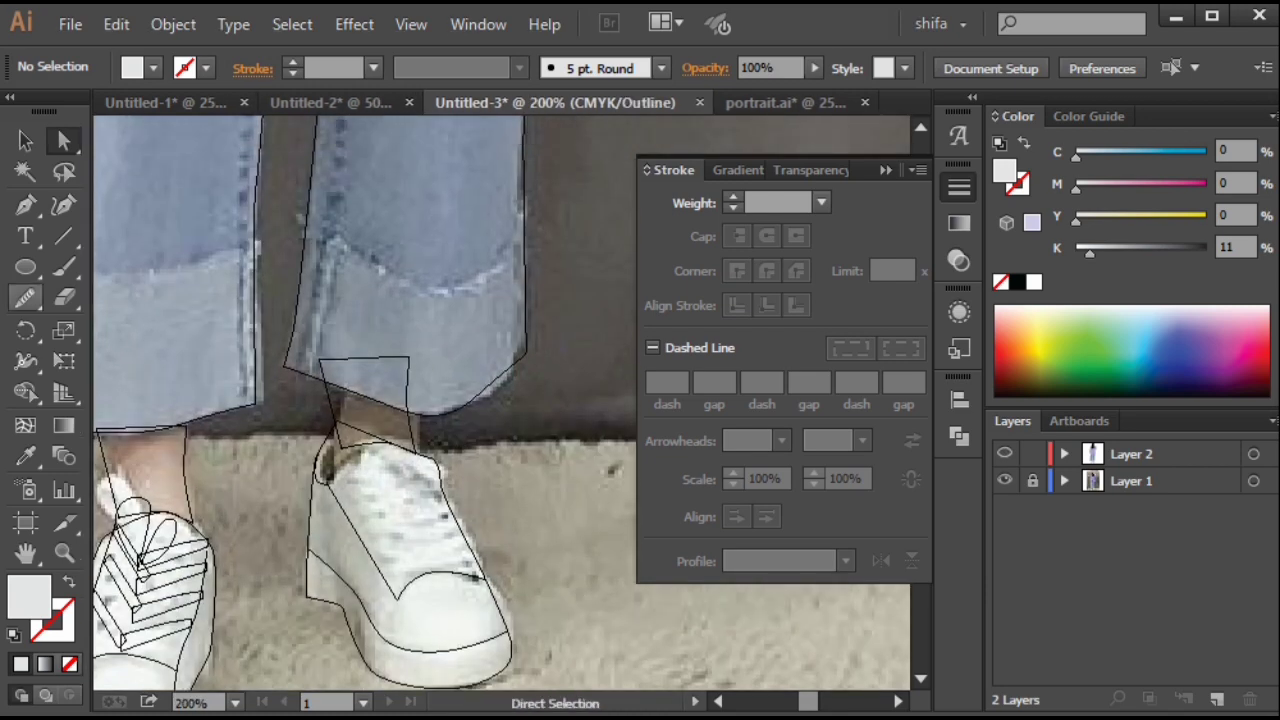
# Trace a slanted four-cornered lace just below the second shoe's ankle opening and fill it white.
pyautogui.press('p')
pyautogui.scroll(4, 424, 495)
pyautogui.click(220, 400)
pyautogui.click(427, 479)
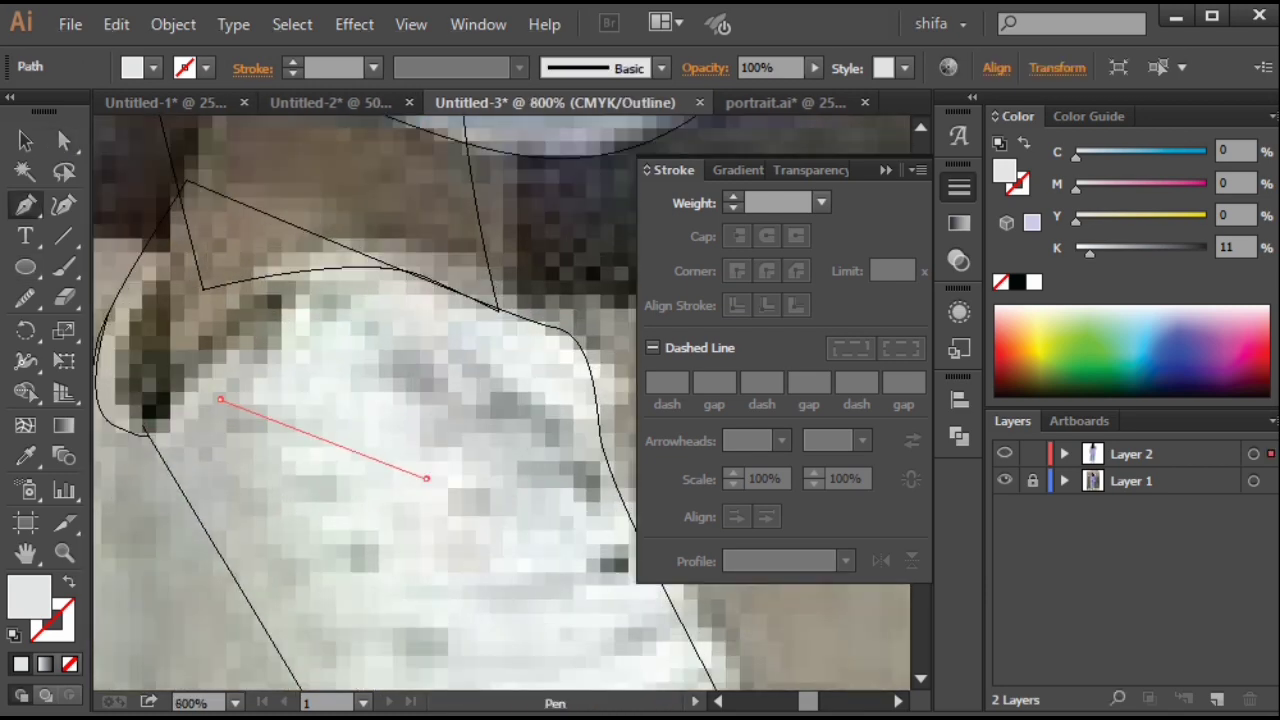
pyautogui.click(403, 527)
pyautogui.click(1034, 282)
pyautogui.scroll(-3, 400, 481)
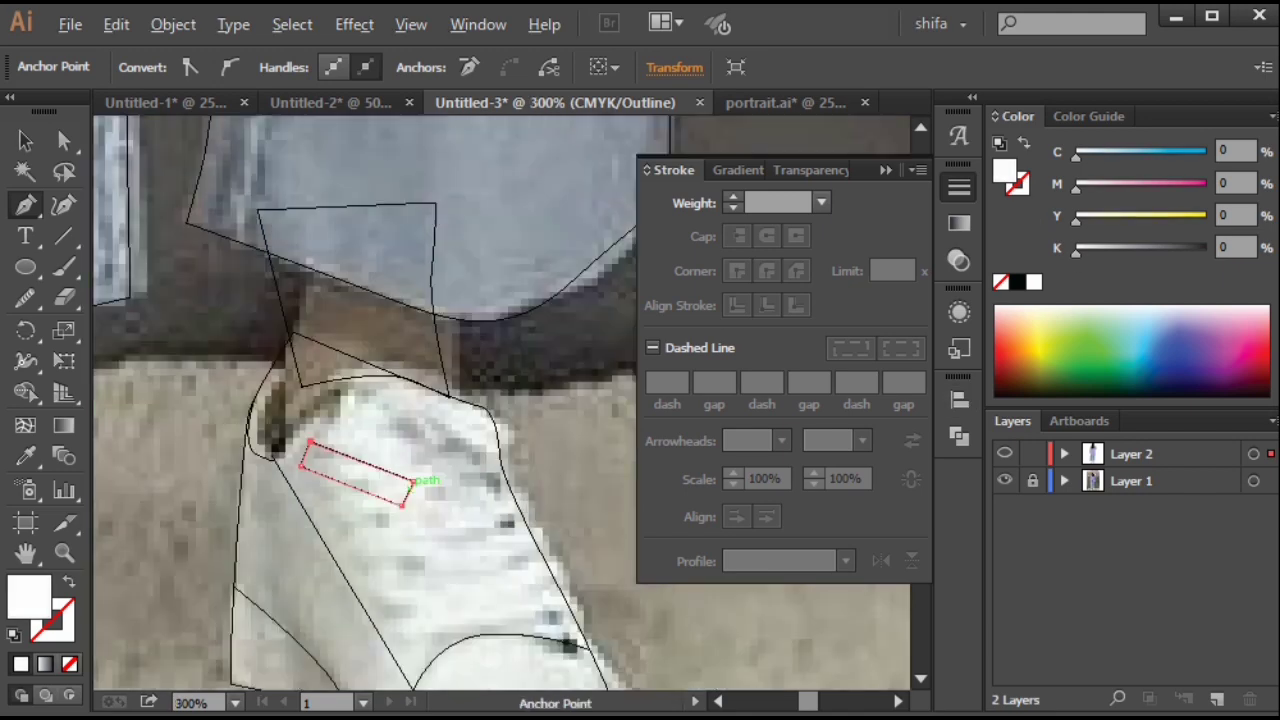
# Draw two more white four-cornered laces below the first one on the second shoe.
pyautogui.hotkey('ctrl', 'y')
pyautogui.scroll(2, 387, 522)
pyautogui.click(309, 486)
pyautogui.click(461, 523)
pyautogui.click(456, 563)
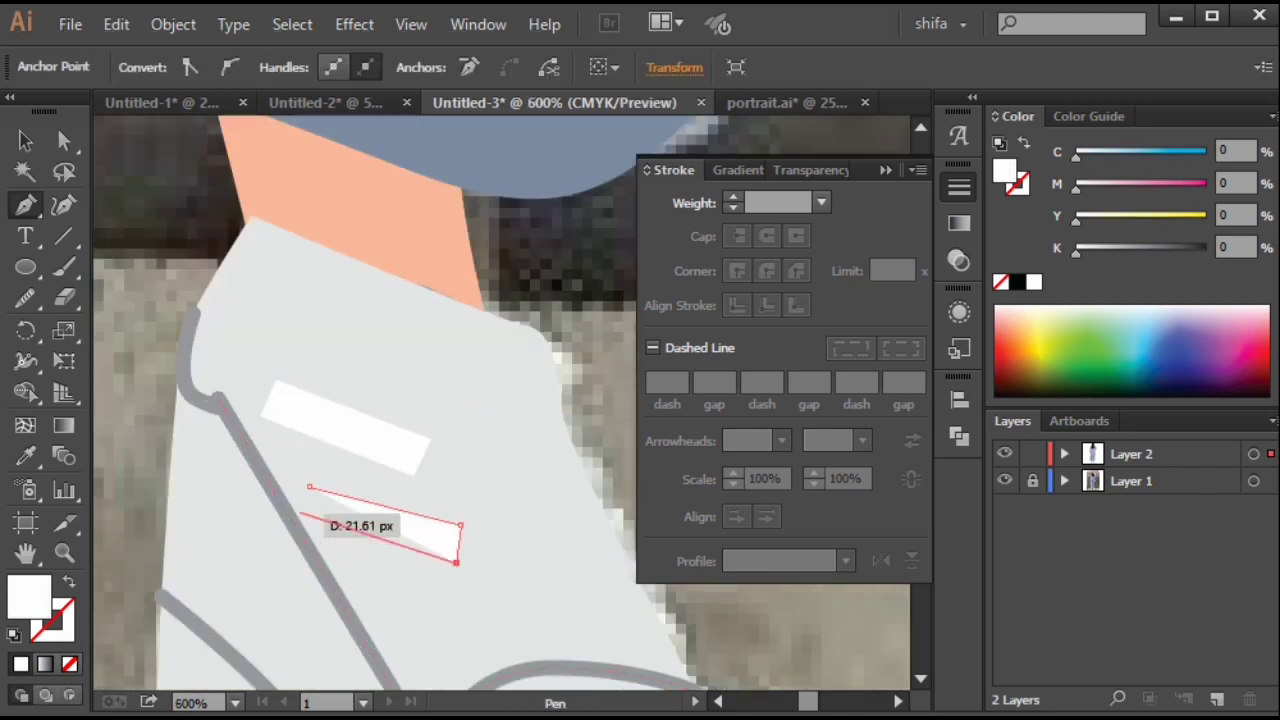
pyautogui.click(366, 569)
pyautogui.click(486, 597)
pyautogui.click(479, 644)
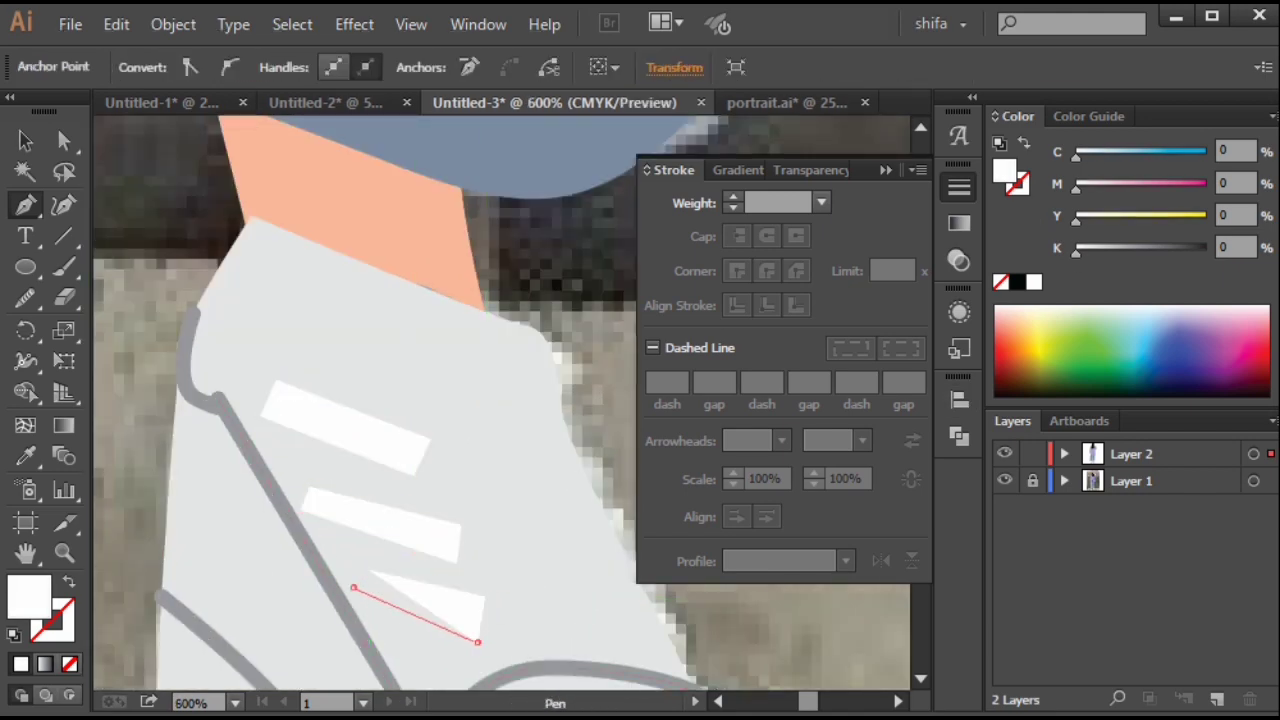
pyautogui.click(353, 588)
pyautogui.click(366, 569)
pyautogui.scroll(-3, 431, 480)
pyautogui.hotkey('ctrl', 'shift', 'a')
# Draw a thin white slanted lace above the first lace on the second shoe.
pyautogui.scroll(-4, 488, 420)
pyautogui.scroll(4, 490, 383)
pyautogui.click(274, 291)
pyautogui.click(406, 333)
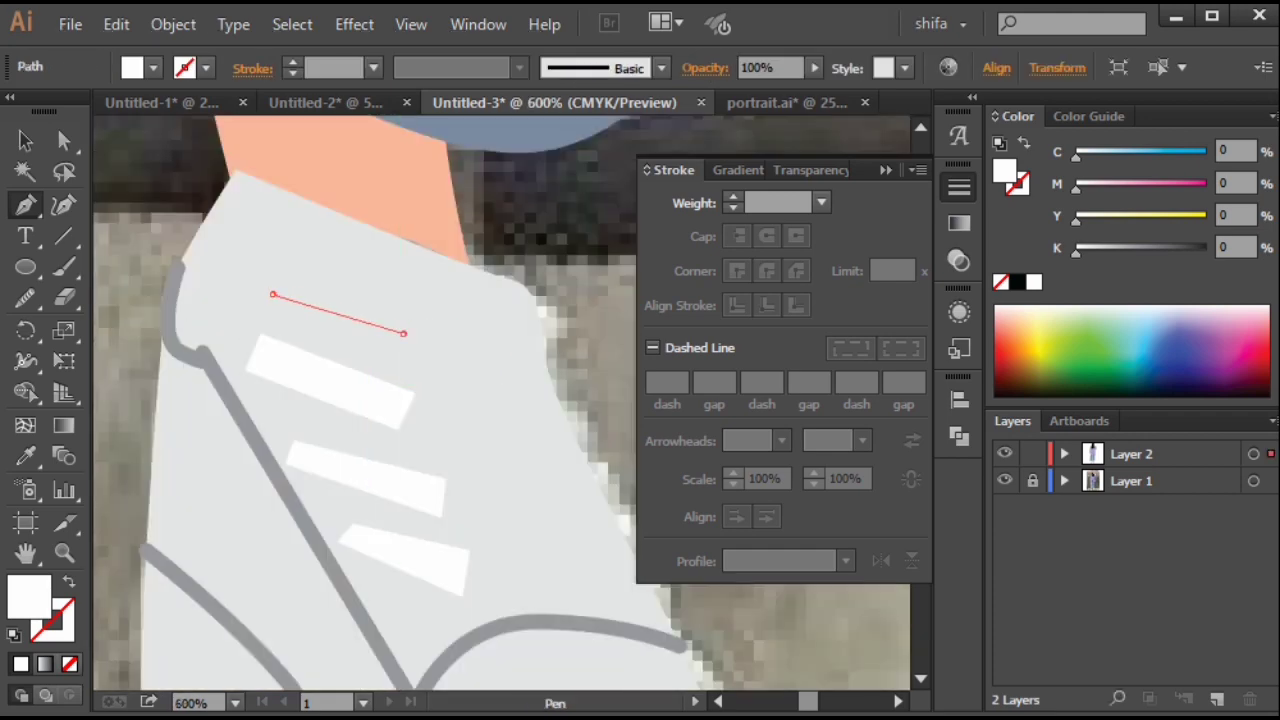
pyautogui.click(406, 351)
pyautogui.click(267, 312)
pyautogui.click(274, 291)
pyautogui.moveTo(290, 310); pyautogui.dragTo(221, 353)
pyautogui.hotkey('ctrl', 'shift', 'a')
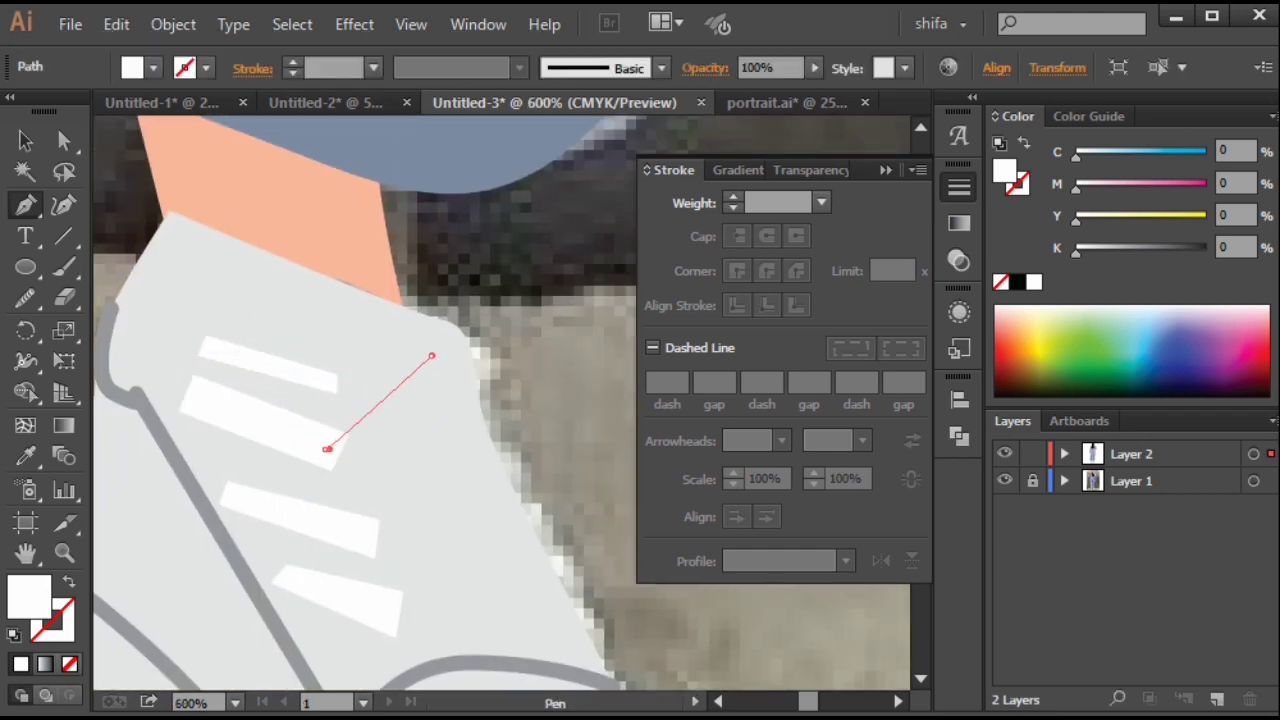
# Draw a white diagonal strip from the second lace's end up to the shoe's far edge, forming a V.
pyautogui.click(455, 373)
pyautogui.click(334, 468)
pyautogui.click(328, 449)
pyautogui.scroll(-4, 326, 445)
pyautogui.hotkey('ctrl', 'shift', 'a')
# Draw a matching white diagonal strip rising from the third lace's end toward the shoe's far edge.
pyautogui.scroll(4, 326, 451)
pyautogui.scroll(2, 343, 481)
pyautogui.moveTo(378, 491); pyautogui.dragTo(387, 482)
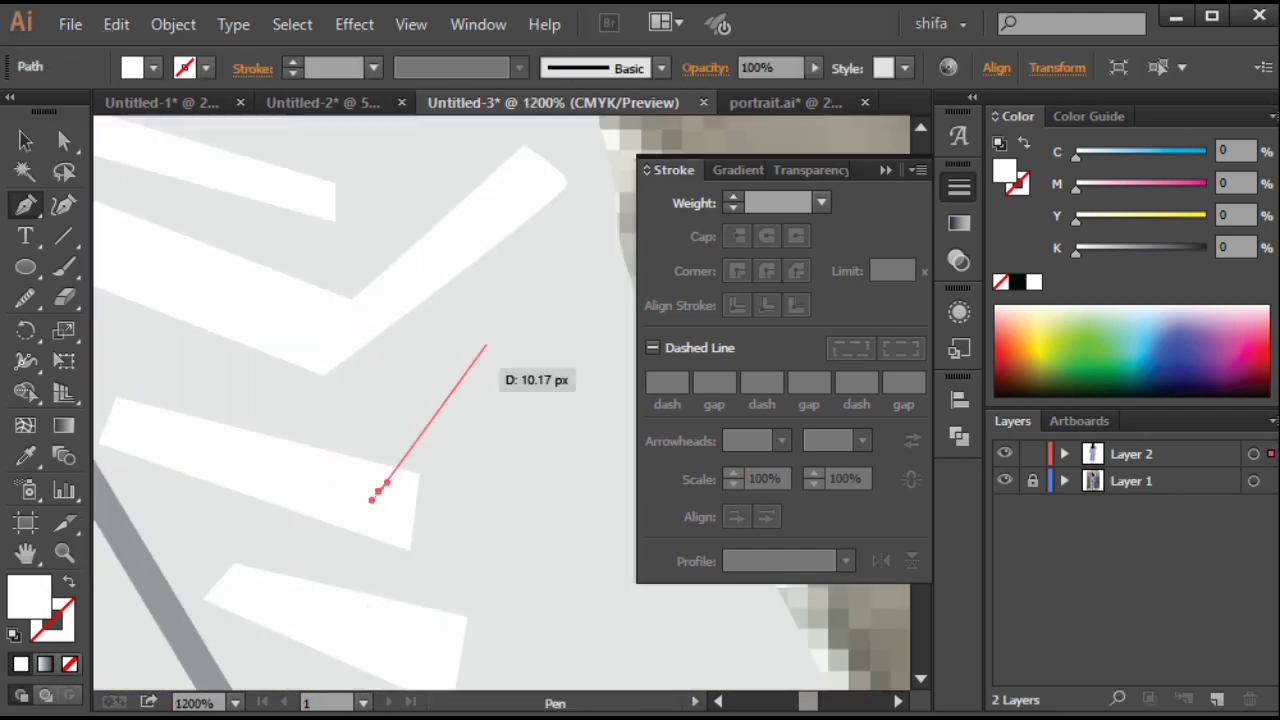
pyautogui.scroll(-4, 430, 485)
pyautogui.scroll(2, 417, 515)
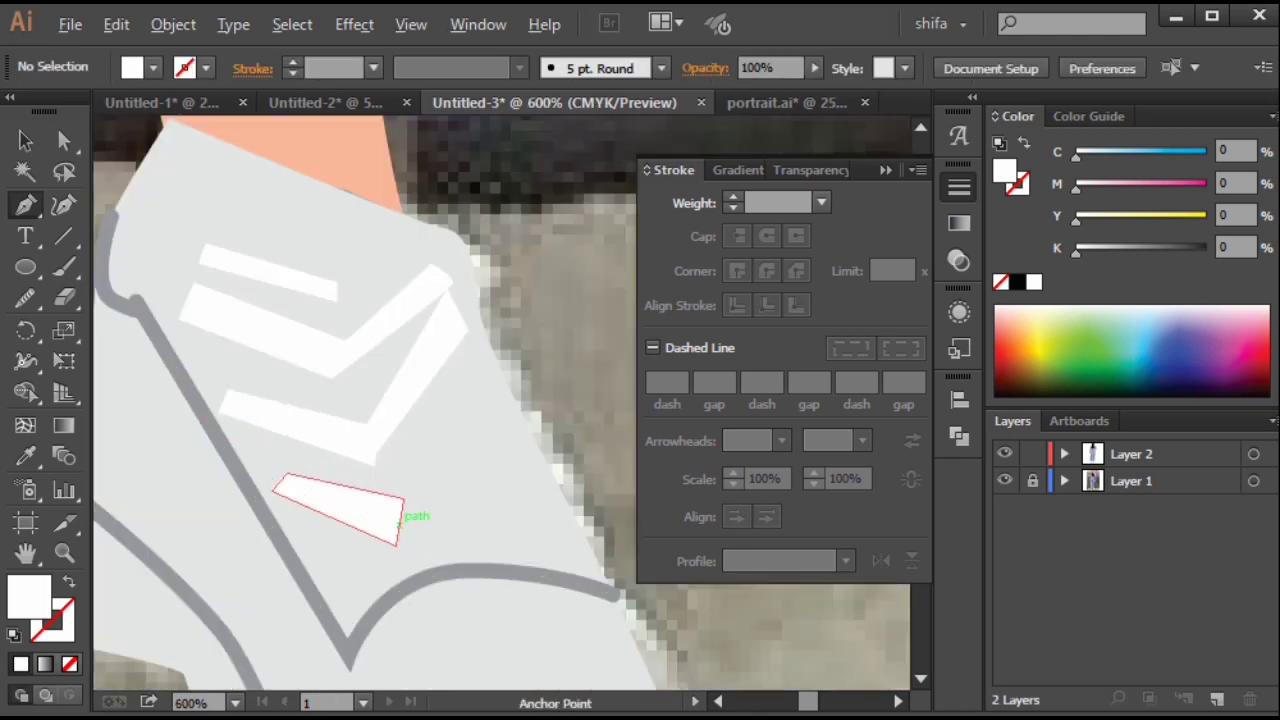
# Draw a white diagonal strip rising from the end of the lowest lace above the toe cap.
pyautogui.click(508, 443)
pyautogui.click(394, 542)
pyautogui.click(389, 519)
pyautogui.scroll(-5, 396, 526)
pyautogui.hotkey('ctrl', 'shift', 'a')
pyautogui.scroll(-1, 440, 528)
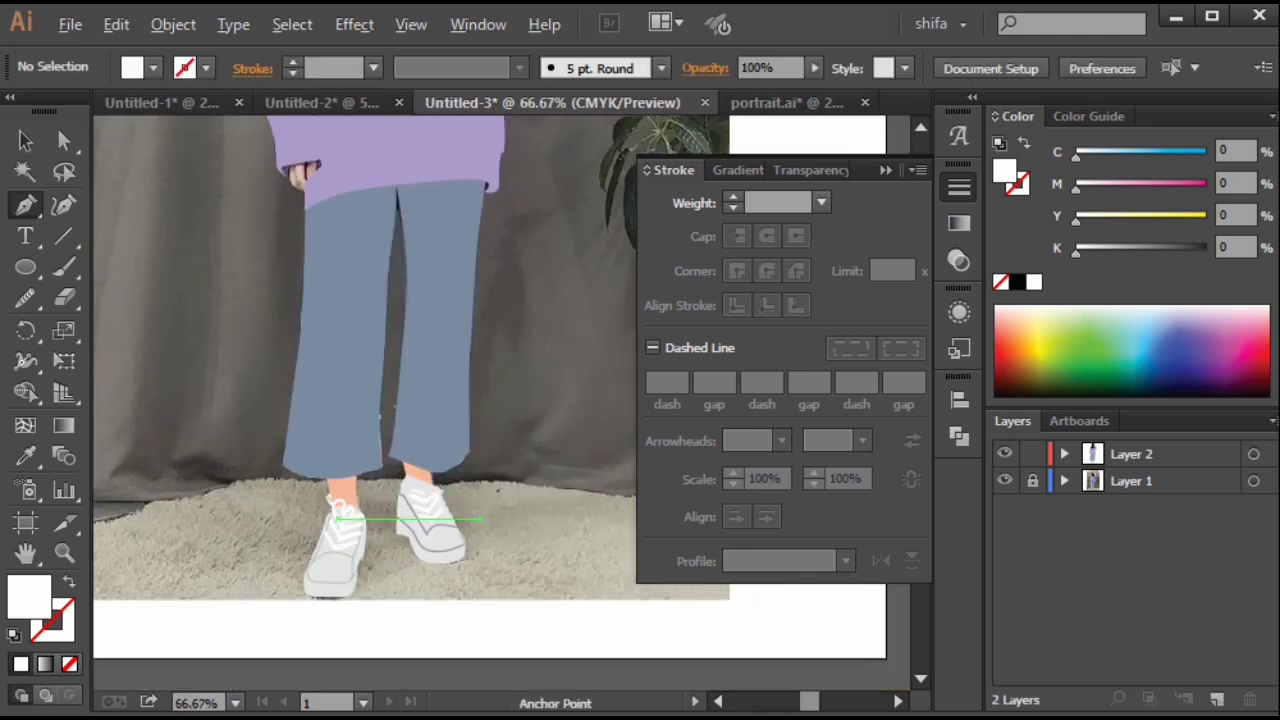
# Check both shoes by toggling the layers' visibility, and show Layer 2 as outlines over the photo.
pyautogui.scroll(3, 442, 538)
pyautogui.scroll(-1, 493, 345)
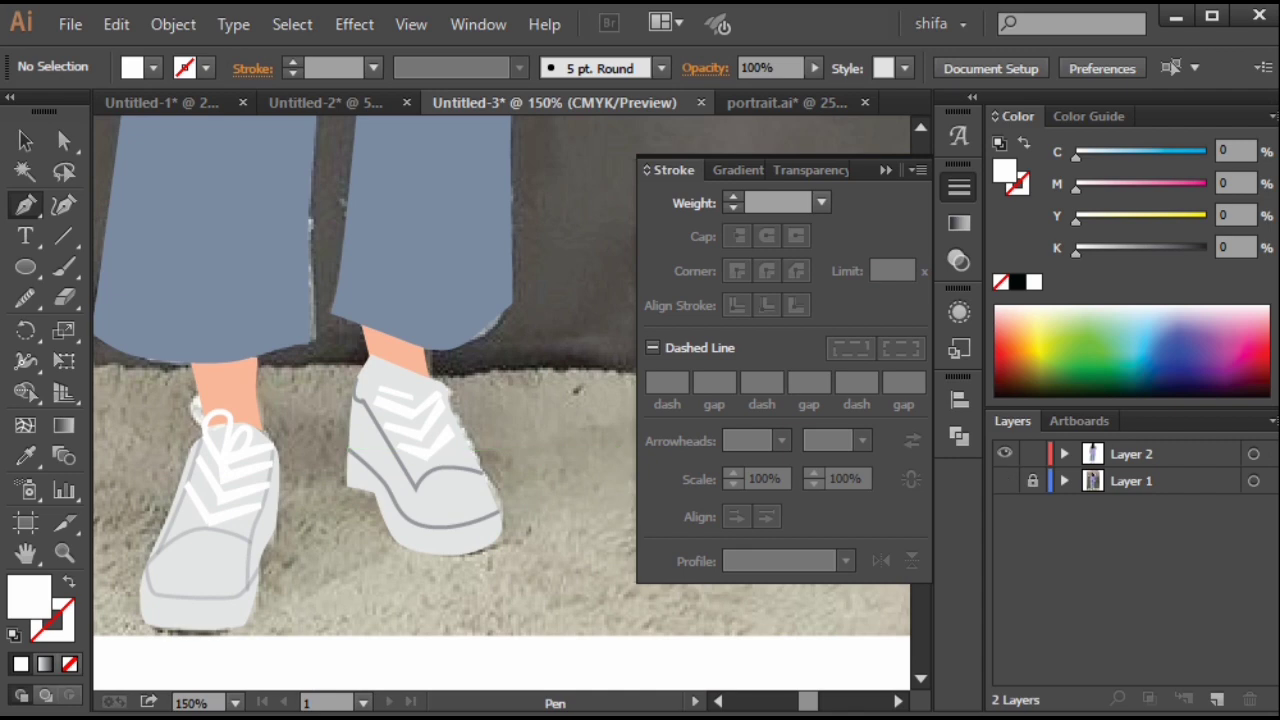
pyautogui.click(1005, 454)
pyautogui.click(1005, 454)
pyautogui.click(1005, 481)
pyautogui.keyDown('ctrl'); pyautogui.click(1005, 454); pyautogui.keyUp('ctrl')
# Trace a four-cornered diagonal strip from the top lace's end up to the shoe's ankle edge.
pyautogui.scroll(3, 527, 419)
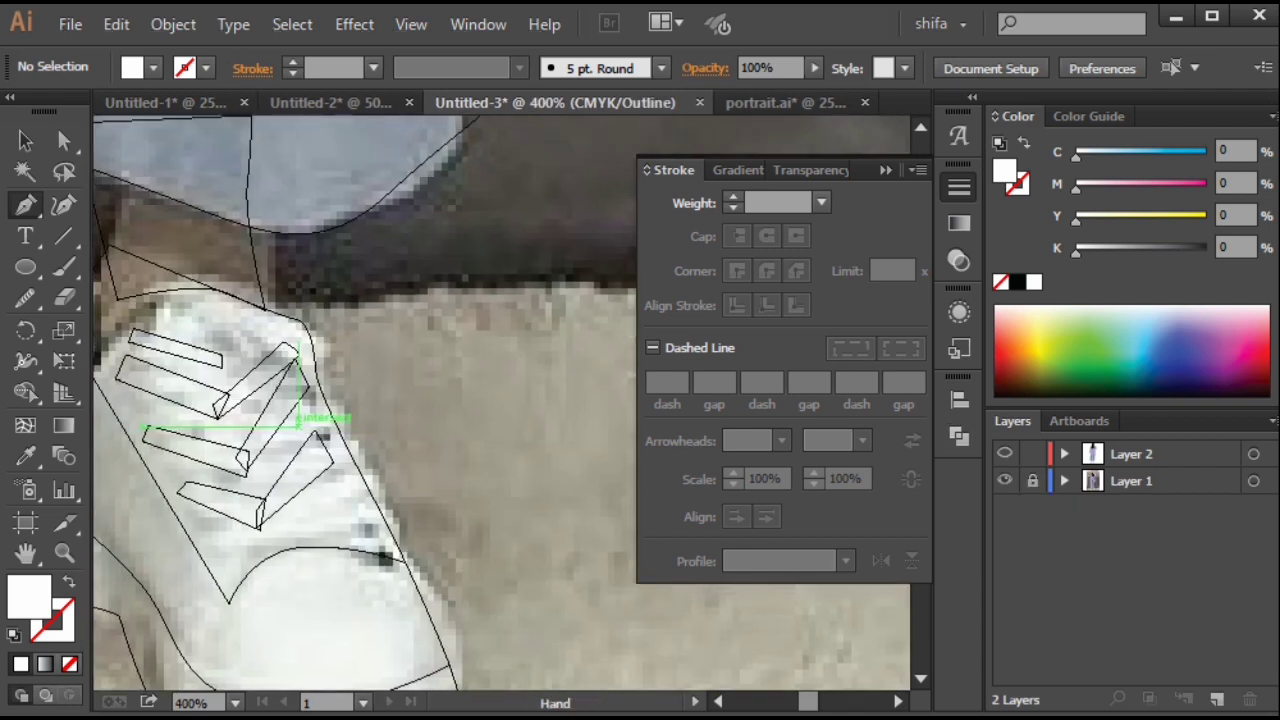
pyautogui.scroll(2, 225, 355)
pyautogui.moveTo(225, 355); pyautogui.dragTo(486, 562)
pyautogui.click(472, 560)
pyautogui.click(576, 484)
pyautogui.click(605, 503)
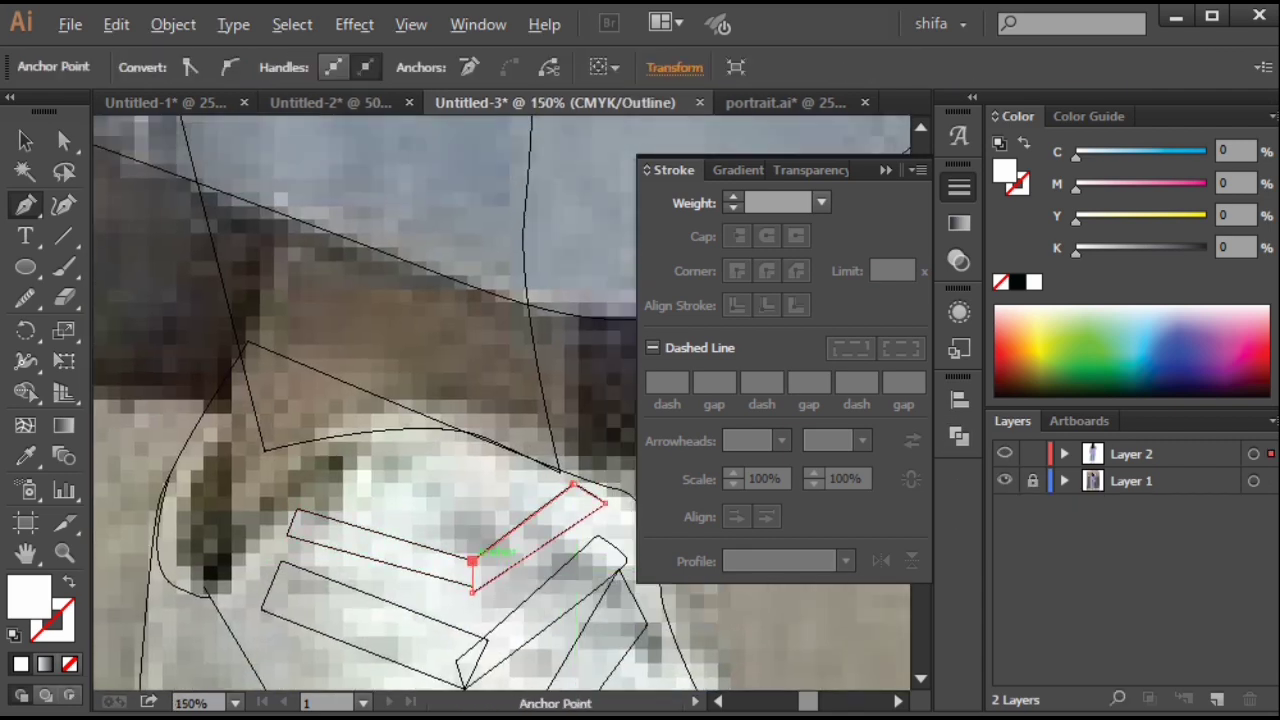
pyautogui.hotkey('ctrl', 'shift', 'a')
# Trace a large teardrop bow loop rising from the second shoe's top lace, plus a smaller loop beside it.
pyautogui.scroll(3, 560, 588)
pyautogui.moveTo(560, 588); pyautogui.dragTo(562, 524)
pyautogui.scroll(2, 389, 365)
pyautogui.moveTo(316, 332); pyautogui.dragTo(265, 500)
pyautogui.click(391, 501)
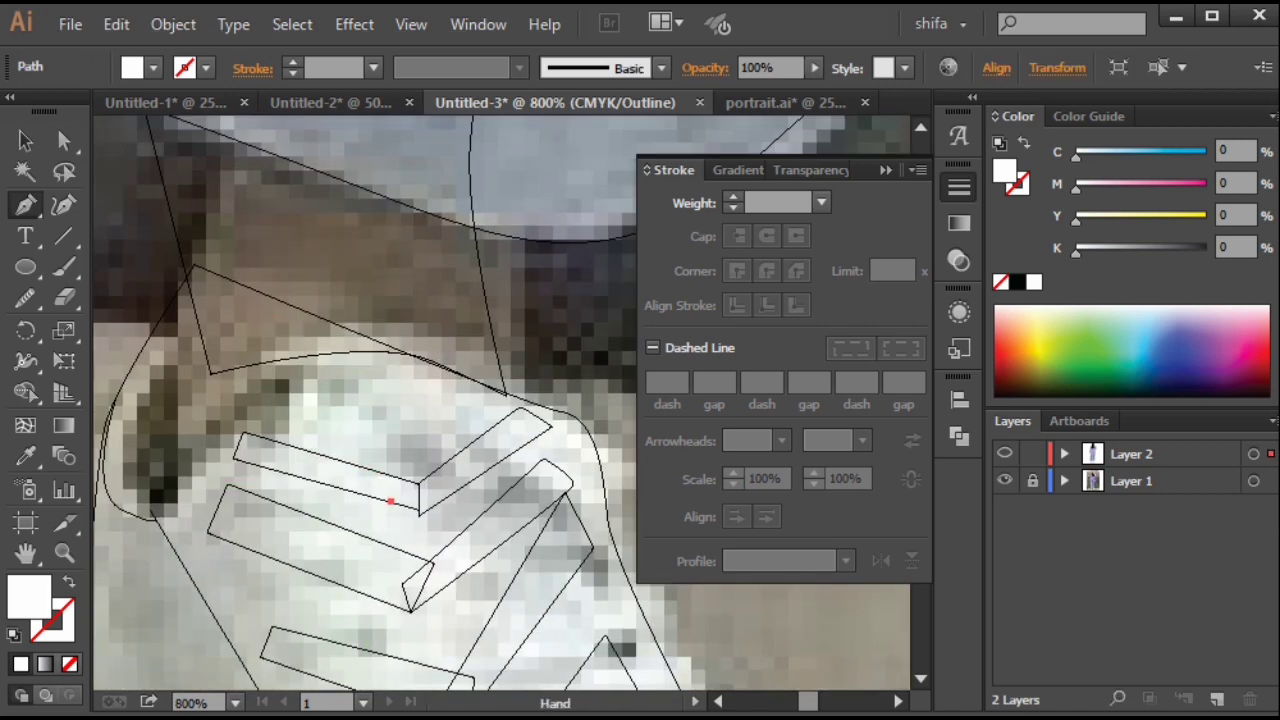
pyautogui.moveTo(273, 308); pyautogui.dragTo(300, 229)
pyautogui.moveTo(391, 501); pyautogui.dragTo(291, 486)
pyautogui.hotkey('ctrl', 'shift', 'a')
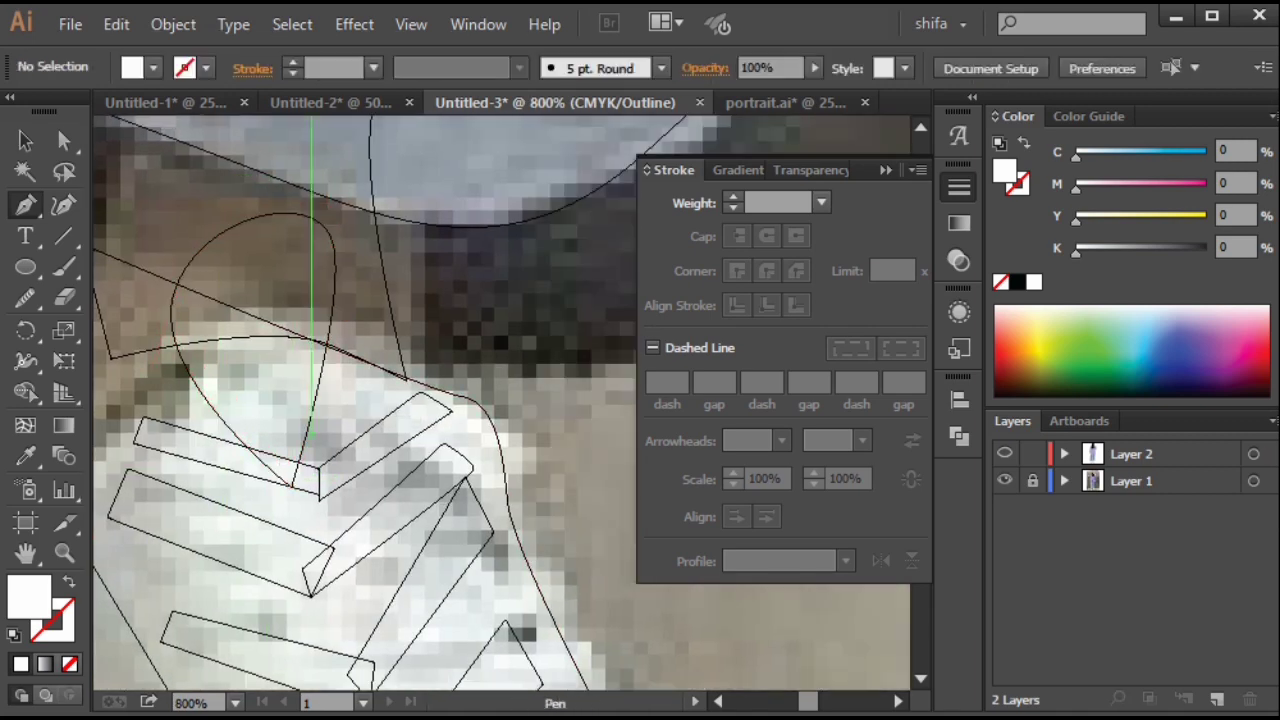
pyautogui.moveTo(375, 440); pyautogui.dragTo(313, 495)
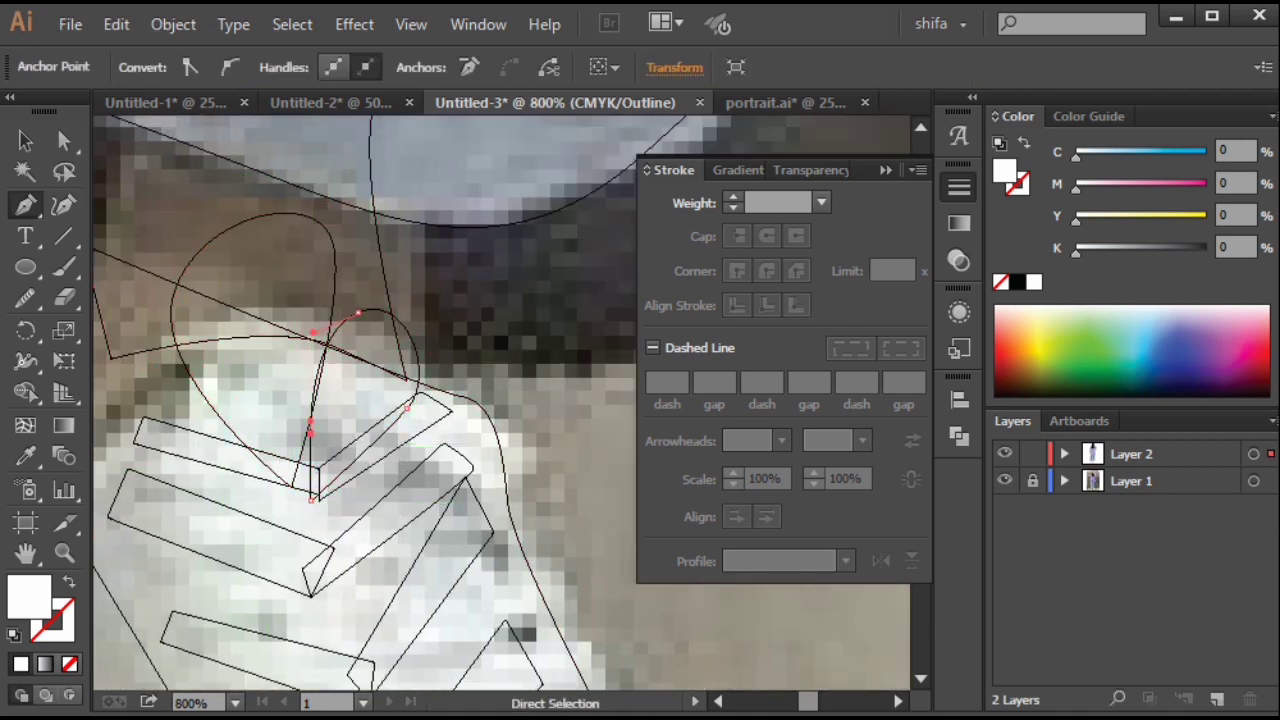
# Give both bow loops the first shoe's lace style, an unfilled white 3 pt stroke.
pyautogui.hotkey('ctrl', 'y')
pyautogui.scroll(-4, 234, 405)
pyautogui.keyDown('shift'); pyautogui.click(237, 385); pyautogui.keyUp('shift')
pyautogui.moveTo(262, 462); pyautogui.dragTo(586, 292)
pyautogui.press('i')
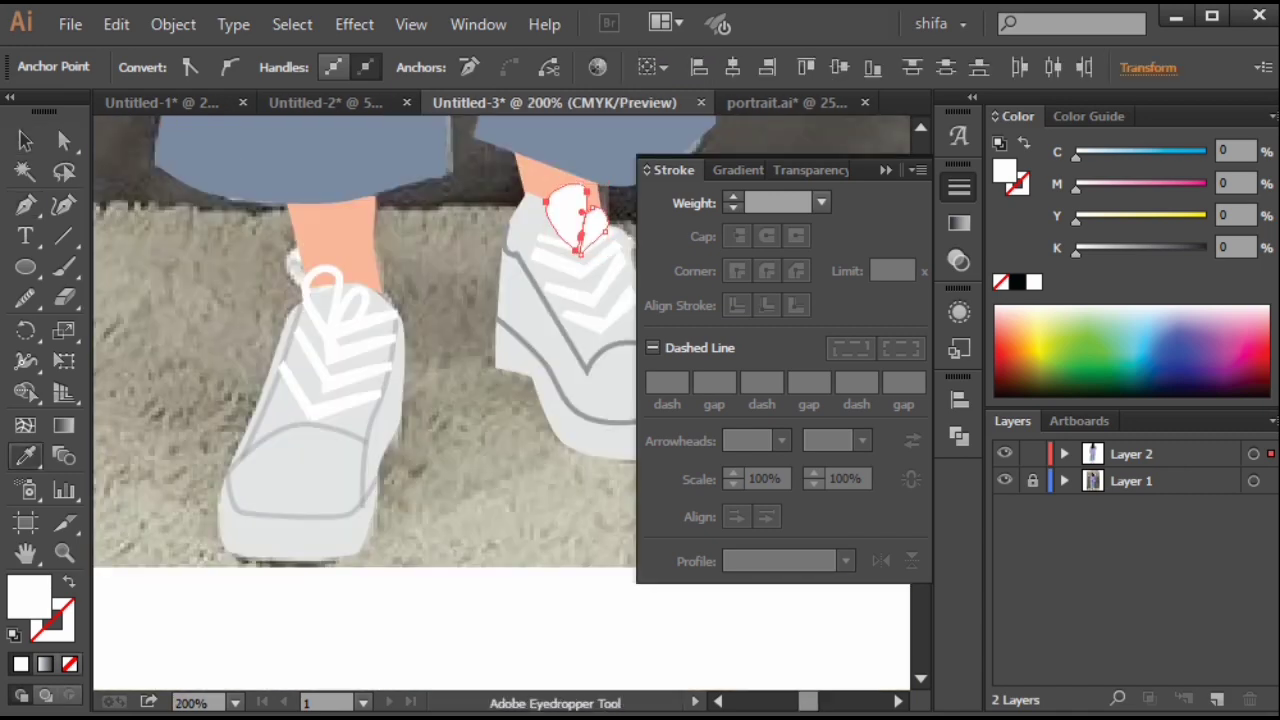
pyautogui.click(396, 317)
pyautogui.hotkey('ctrl', 'shift', 'a')
# Hide the photo layer and match the second shoe's seam lines to the first shoe's 2 pt, 42% opacity stroke.
pyautogui.scroll(-3, 523, 410)
pyautogui.moveTo(507, 276); pyautogui.dragTo(402, 260)
pyautogui.click(1005, 480)
pyautogui.scroll(-1, 478, 389)
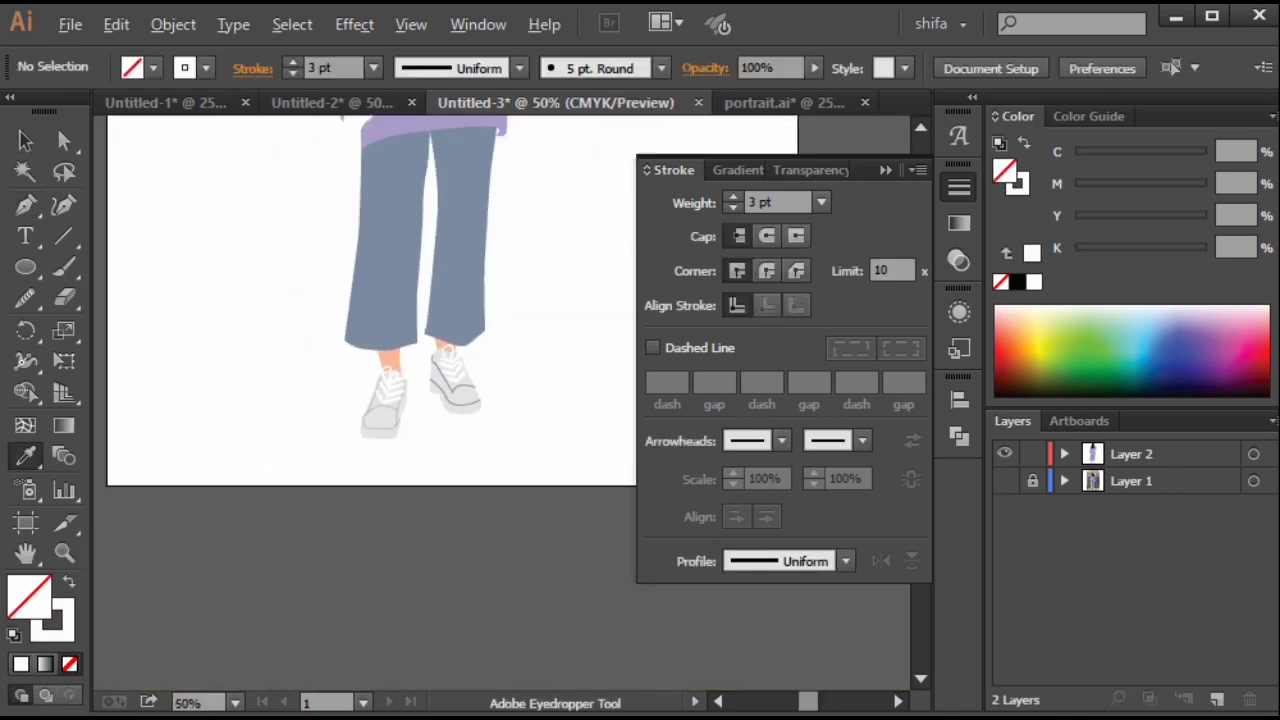
pyautogui.scroll(3, 478, 389)
pyautogui.click(452, 404)
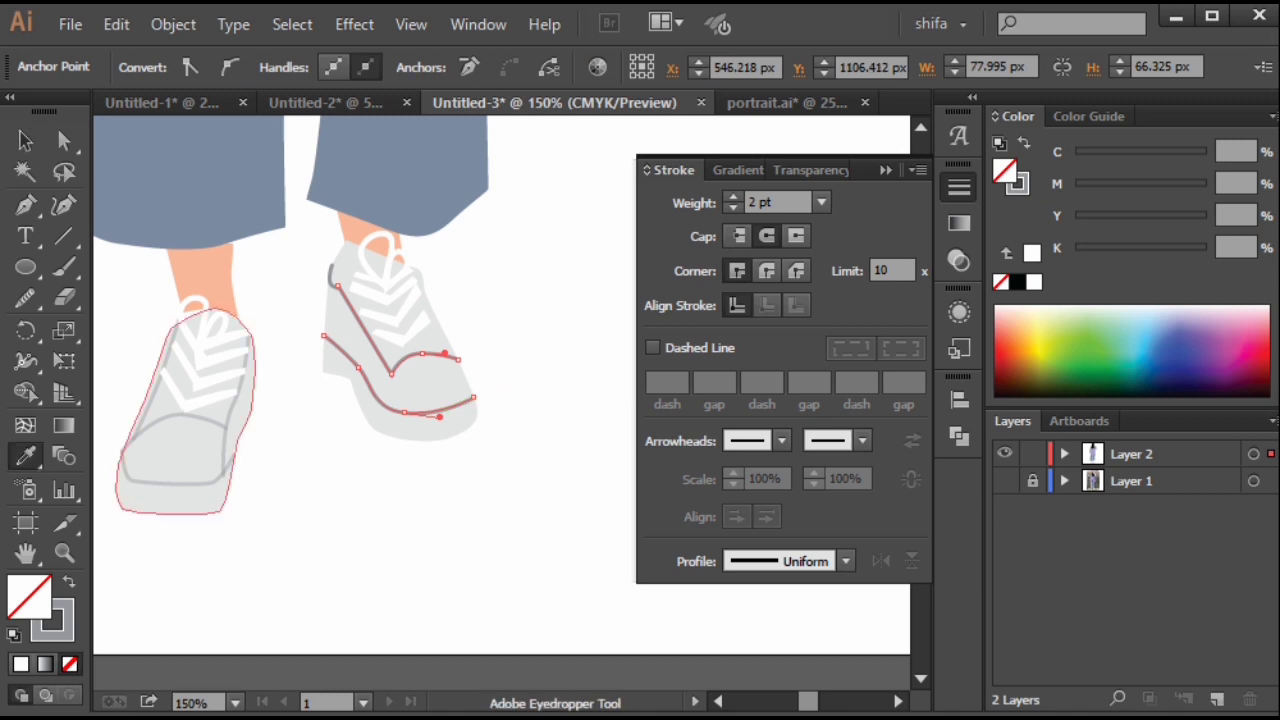
pyautogui.hotkey('ctrl', 'shift', 'a')
# Show the photo beneath the outlined artwork, trace the lowered hand below the sleeve cuff, and fill it with peach skin colour.
pyautogui.scroll(-5, 400, 400)
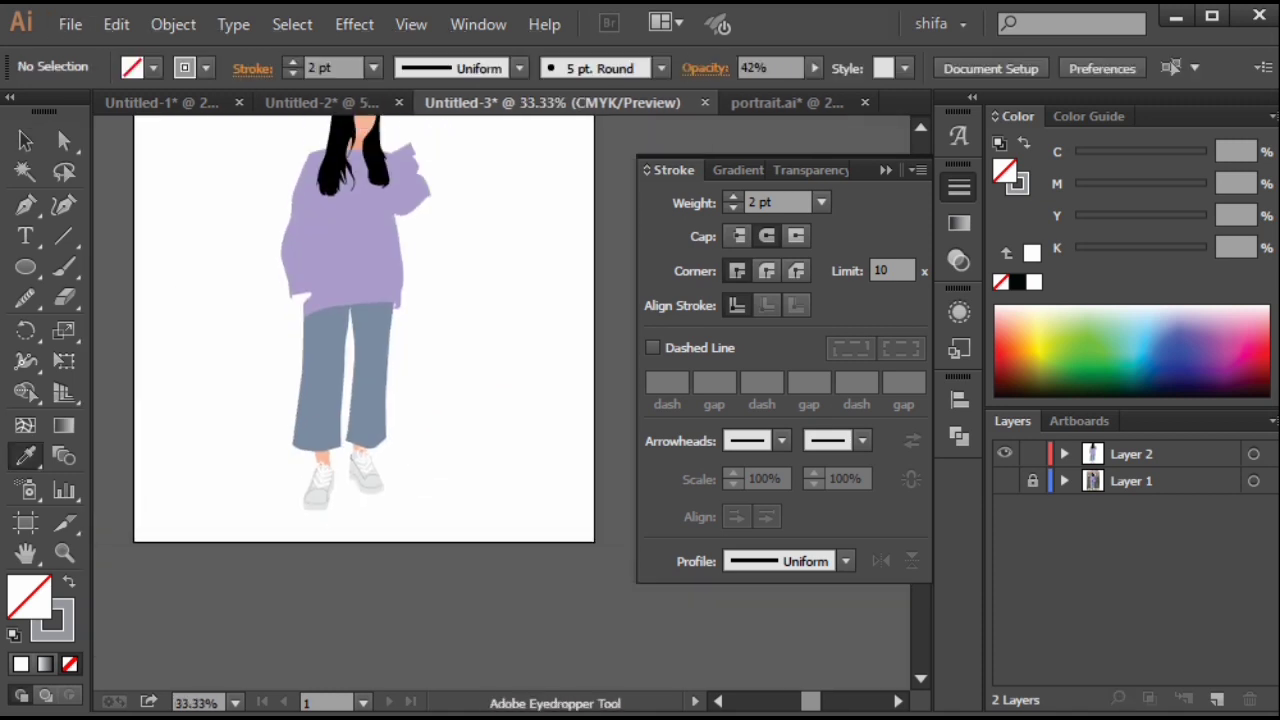
pyautogui.click(1005, 480)
pyautogui.click(1005, 480)
pyautogui.scroll(3, 410, 424)
pyautogui.moveTo(410, 424); pyautogui.dragTo(444, 354)
pyautogui.press('p')
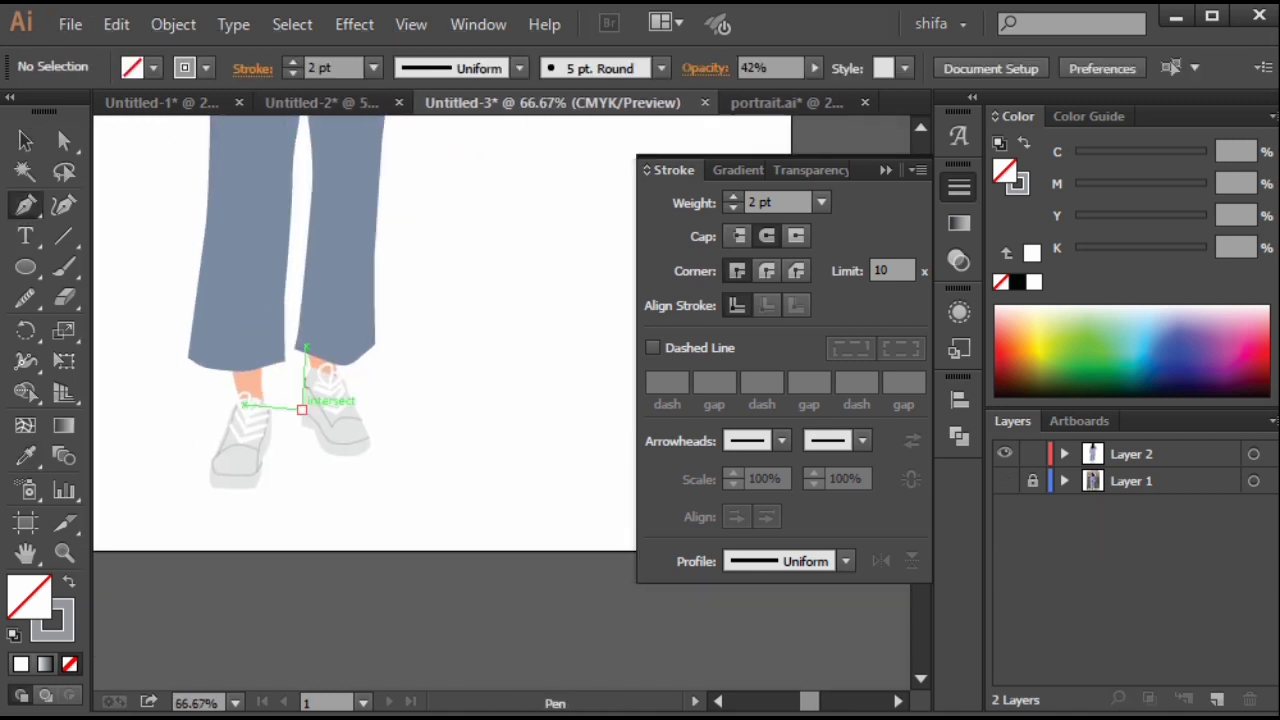
pyautogui.scroll(-1, 340, 410)
pyautogui.moveTo(338, 384); pyautogui.dragTo(375, 683)
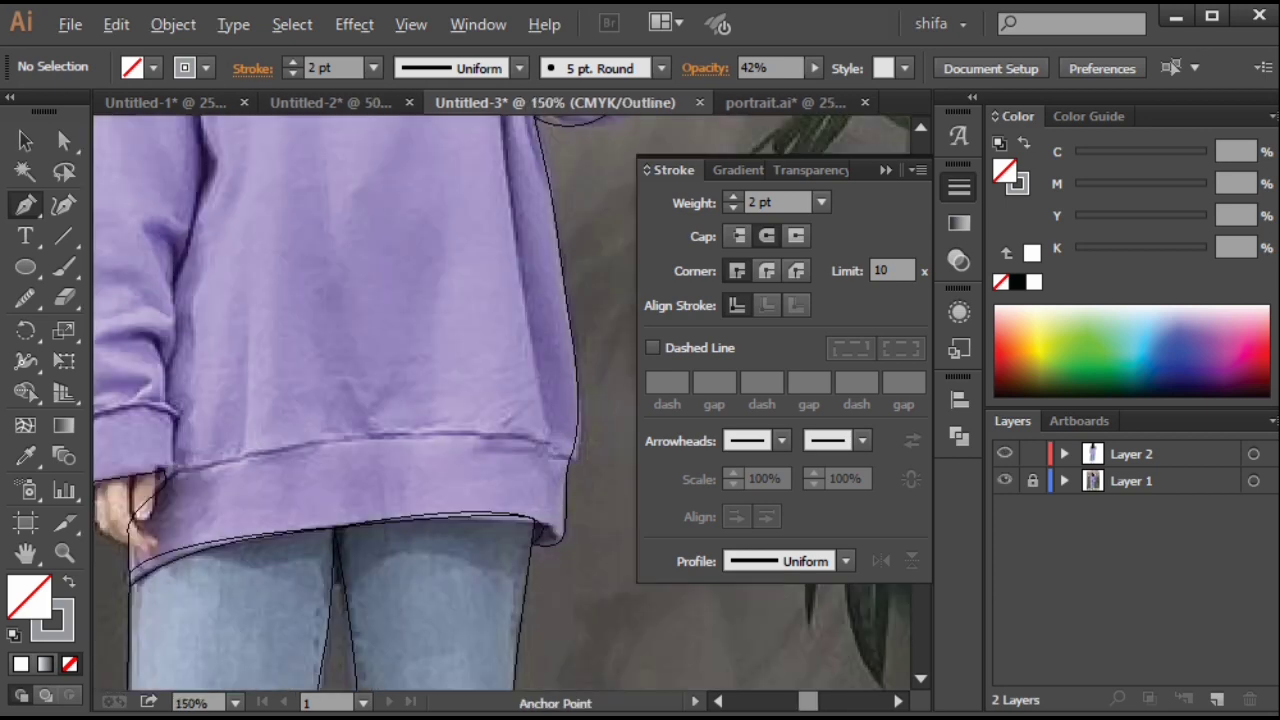
pyautogui.scroll(3, 371, 430)
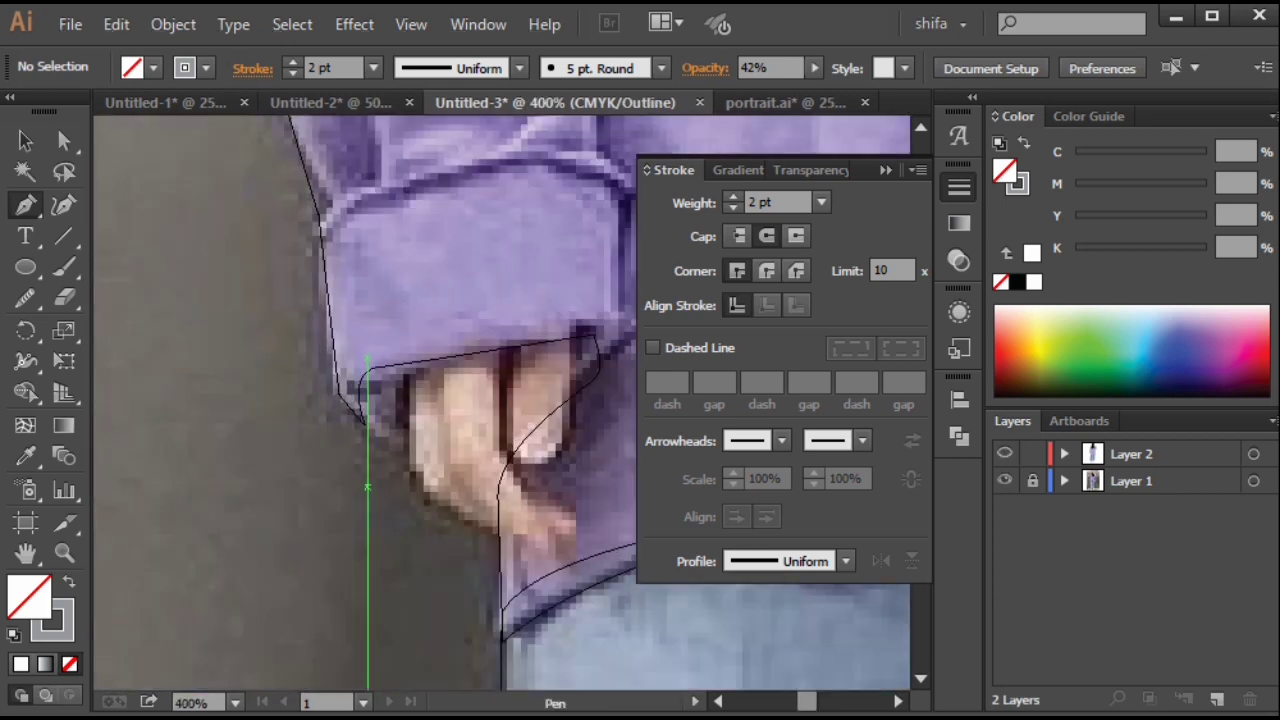
pyautogui.moveTo(410, 372); pyautogui.dragTo(410, 467)
pyautogui.click(410, 476)
pyautogui.moveTo(512, 540); pyautogui.dragTo(375, 495)
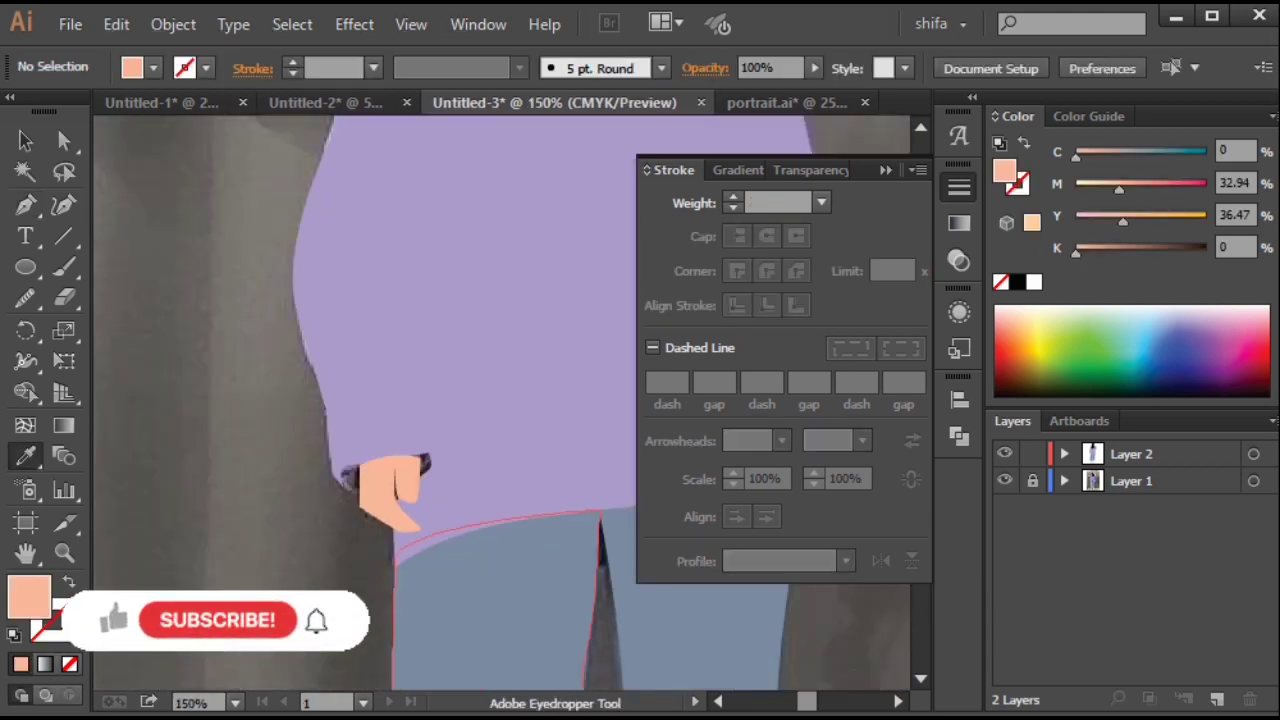
# Reshape the trouser leg by nudging its upper anchor toward the sweater hem.
pyautogui.hotkey('ctrl', '+')
pyautogui.hotkey('ctrl', '+')
pyautogui.hotkey('ctrl', '+')
pyautogui.hotkey('ctrl', '+')
pyautogui.press('a')
pyautogui.moveTo(455, 303); pyautogui.dragTo(464, 292)
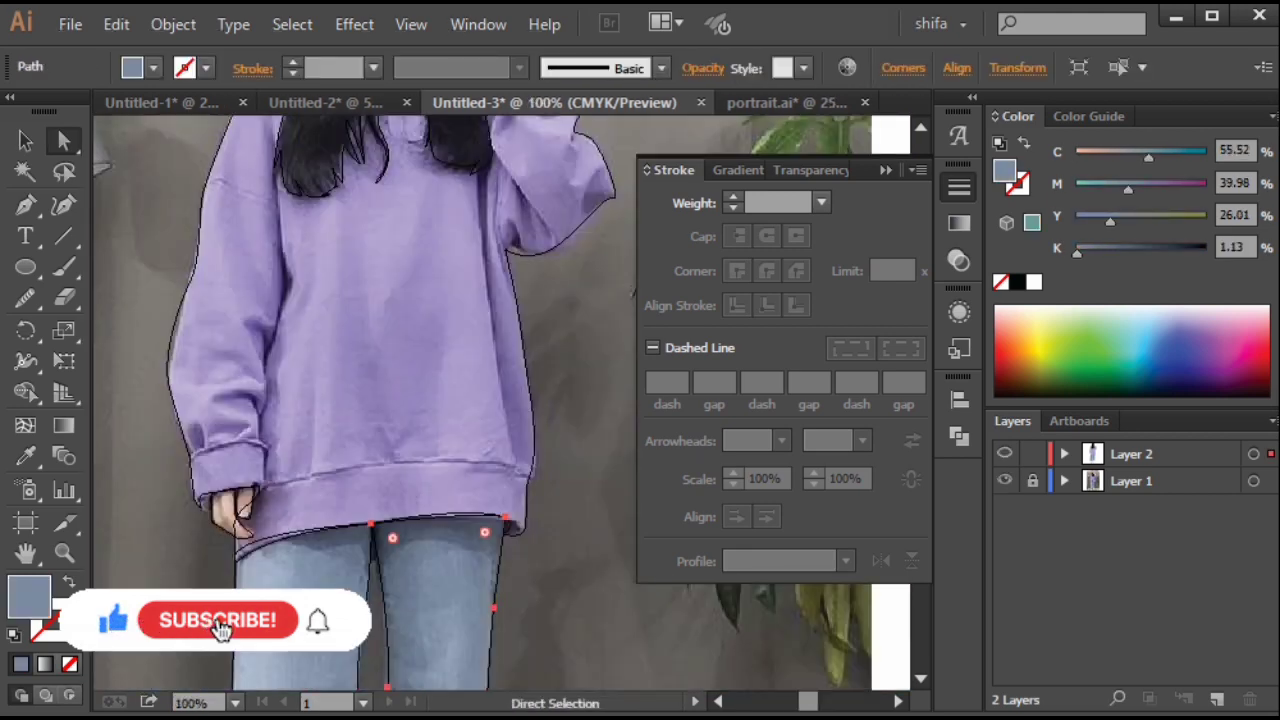
# Trace the raised hand in outline view from the sleeve cuff up the wrist and around the little finger.
pyautogui.hotkey('ctrl', 'y')
pyautogui.hotkey('ctrl', '-')
pyautogui.press('p')
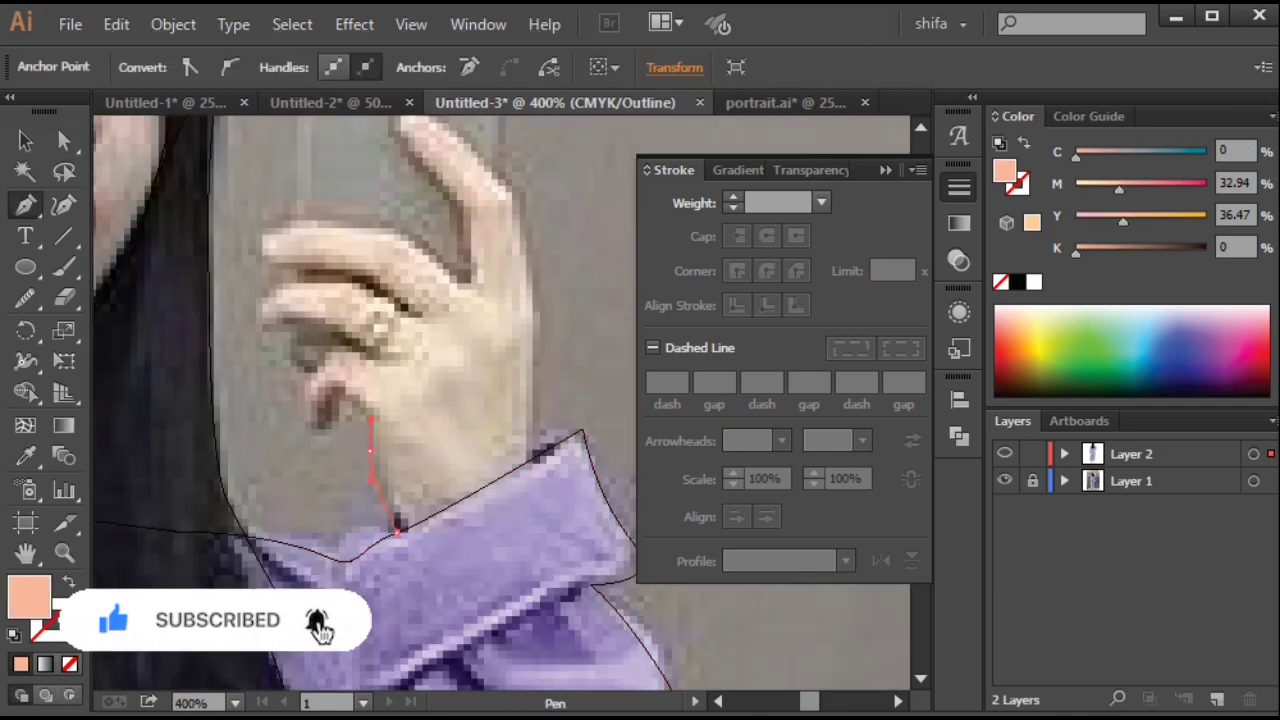
pyautogui.scroll(2, 300, 395)
pyautogui.moveTo(316, 370)
pyautogui.mouseDown()
pyautogui.moveTo(331, 346)
pyautogui.moveTo(288, 487)
pyautogui.mouseUp()
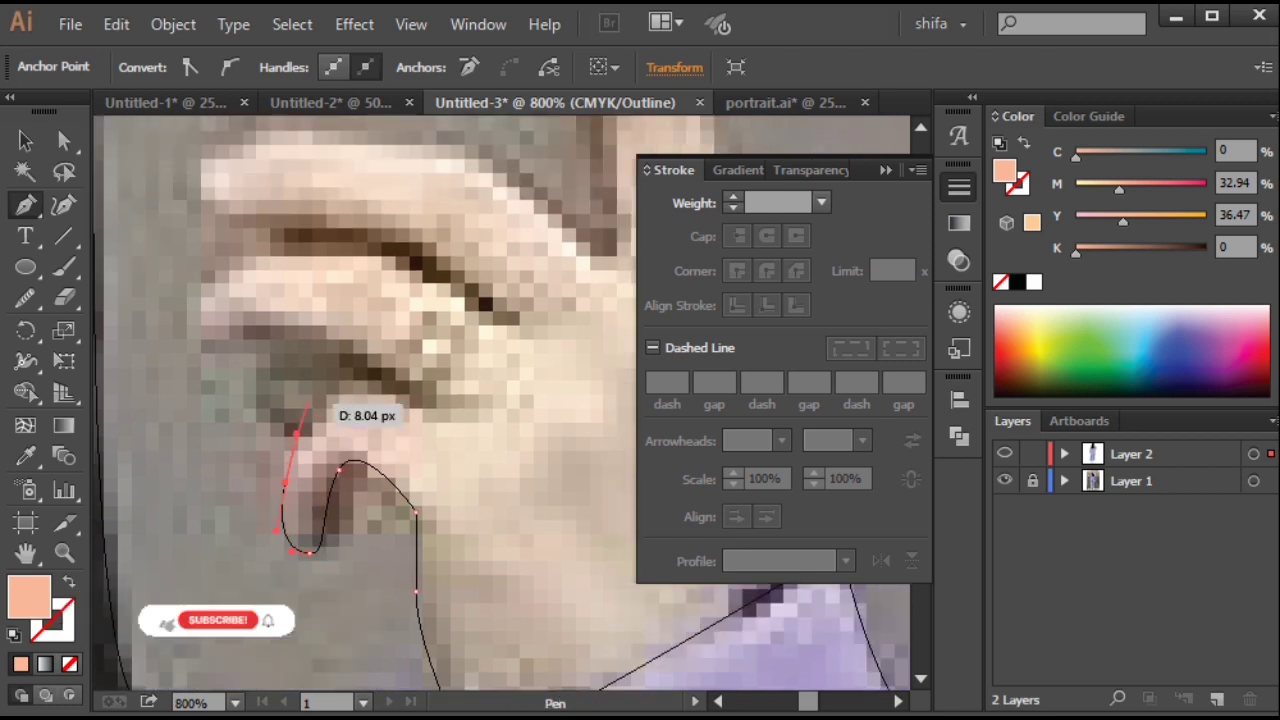
pyautogui.moveTo(310, 400); pyautogui.dragTo(350, 377)
pyautogui.click(425, 405)
pyautogui.moveTo(425, 405); pyautogui.dragTo(478, 463)
# Continue the raised hand's outline around the two middle fingers and the gap between them.
pyautogui.moveTo(375, 392); pyautogui.dragTo(394, 390)
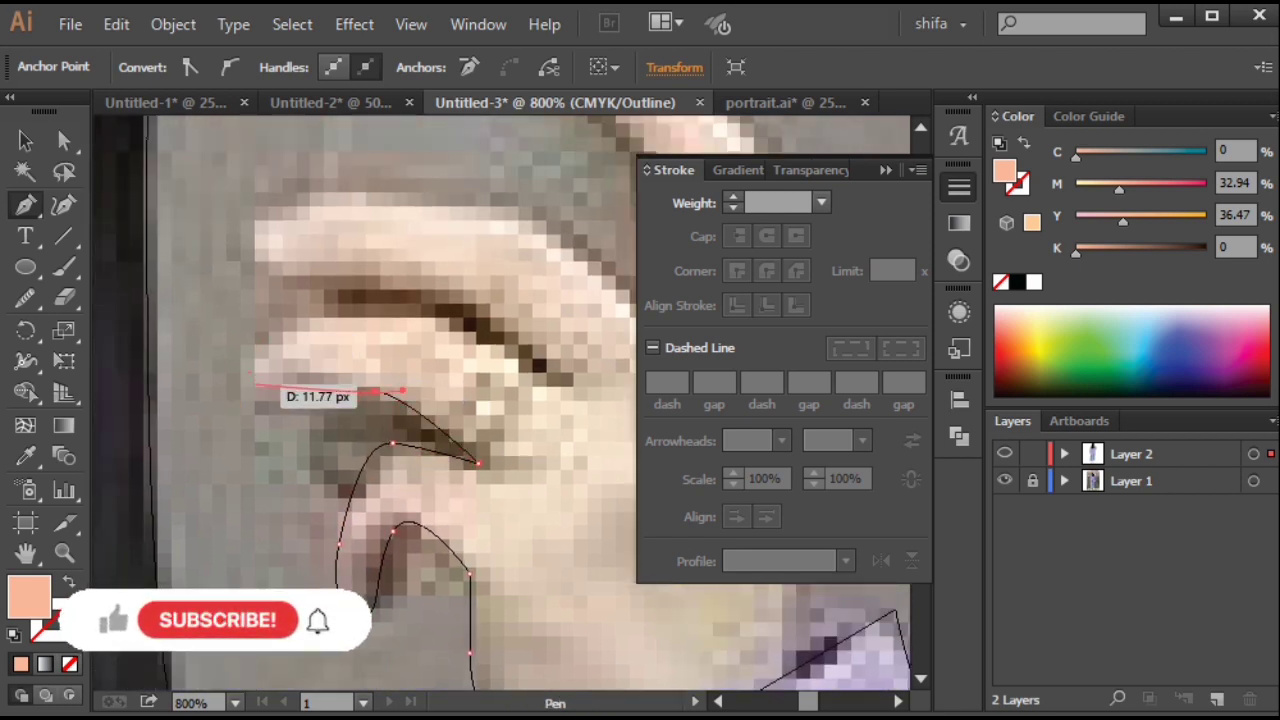
pyautogui.moveTo(271, 329); pyautogui.dragTo(291, 322)
pyautogui.moveTo(420, 311); pyautogui.dragTo(358, 342)
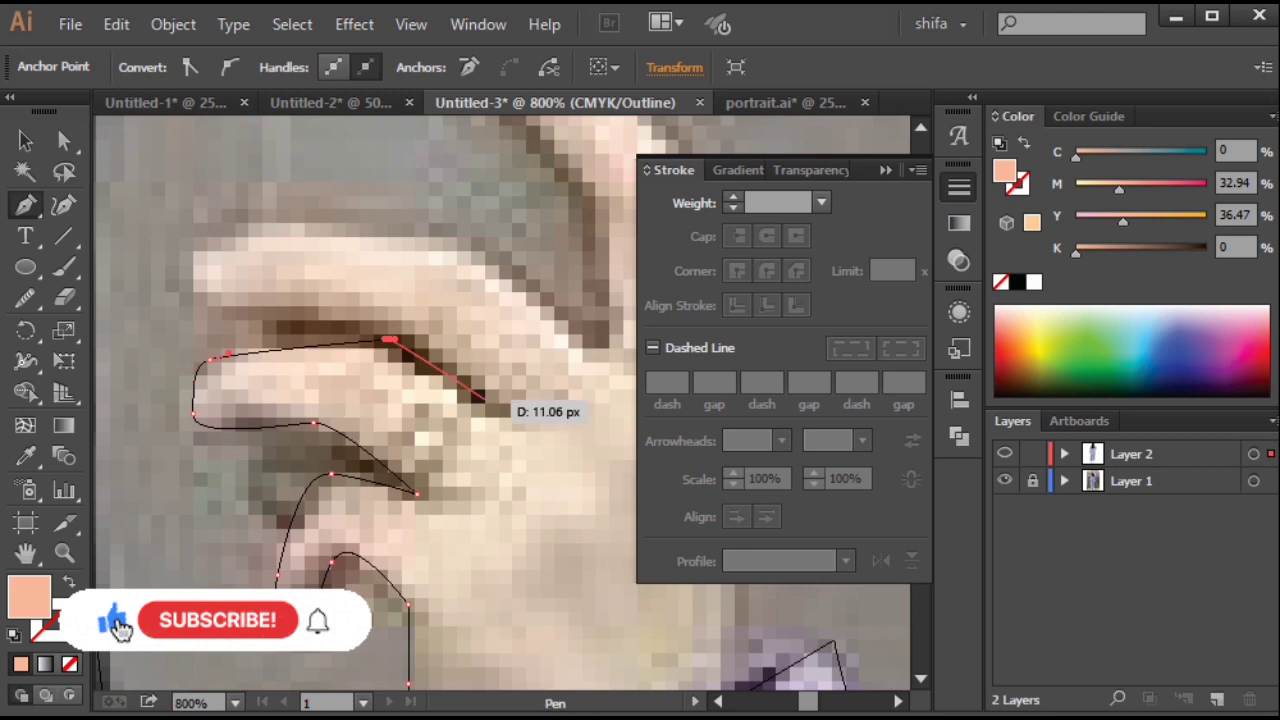
pyautogui.moveTo(194, 303); pyautogui.dragTo(194, 286)
pyautogui.moveTo(205, 235); pyautogui.dragTo(269, 349)
pyautogui.moveTo(395, 351); pyautogui.dragTo(287, 351)
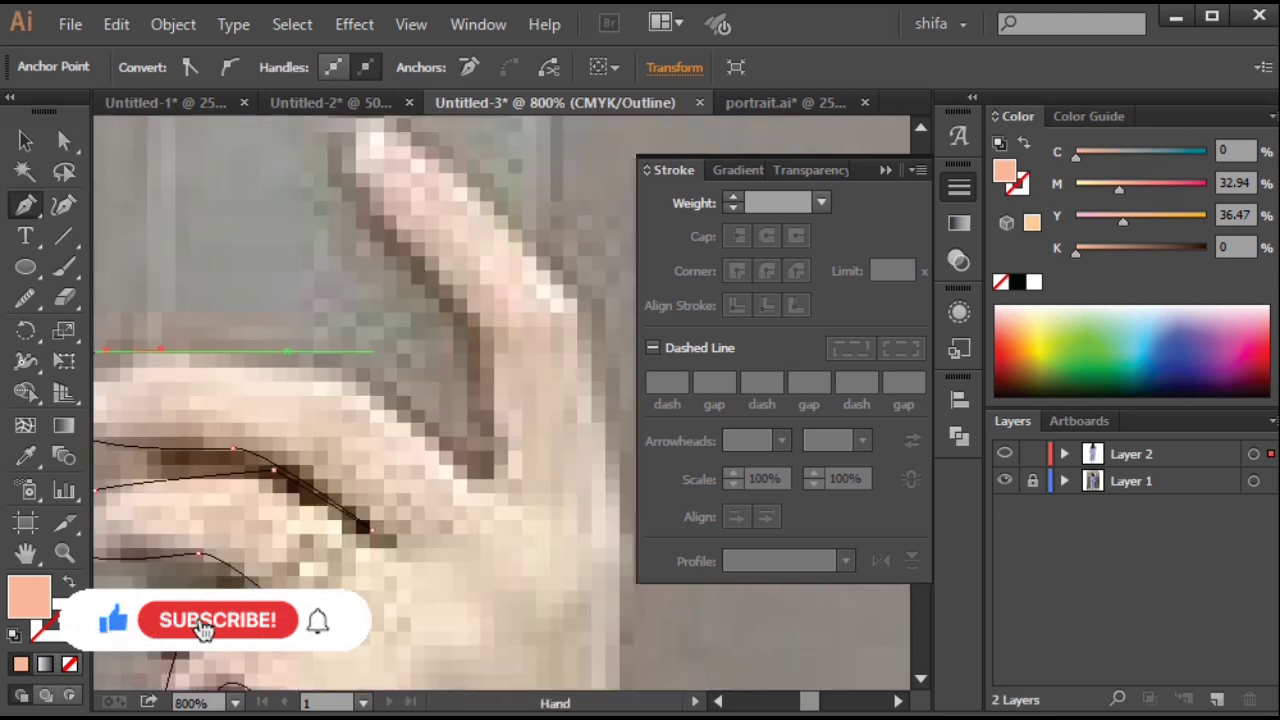
# Continue the raised hand's outline up and around the tip of the extended finger to its outer edge.
pyautogui.moveTo(482, 476); pyautogui.dragTo(504, 467)
pyautogui.moveTo(500, 346); pyautogui.dragTo(472, 374)
pyautogui.moveTo(341, 269); pyautogui.dragTo(402, 385)
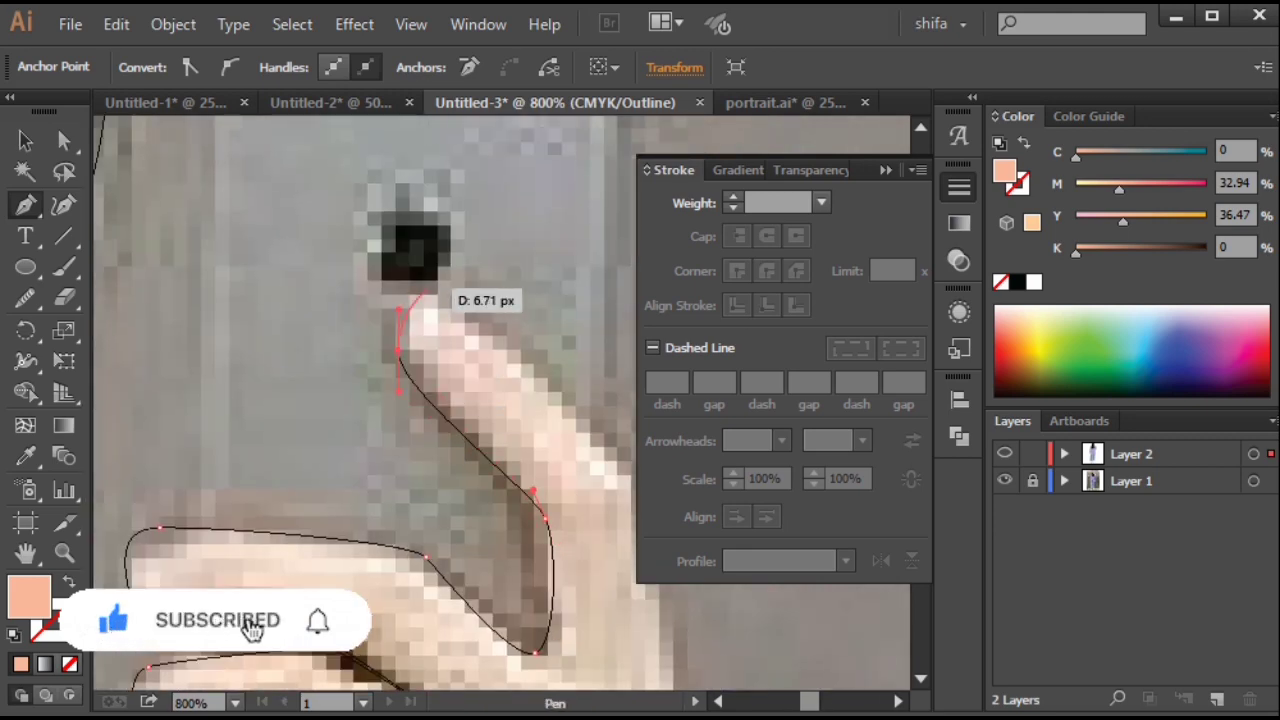
pyautogui.moveTo(529, 383); pyautogui.dragTo(294, 199)
pyautogui.moveTo(392, 282); pyautogui.dragTo(408, 308)
# Close the raised hand's outline down its outer edge and along the sleeve cuff, and restore the coloured preview.
pyautogui.moveTo(438, 480); pyautogui.dragTo(435, 173)
pyautogui.moveTo(437, 365); pyautogui.dragTo(437, 429)
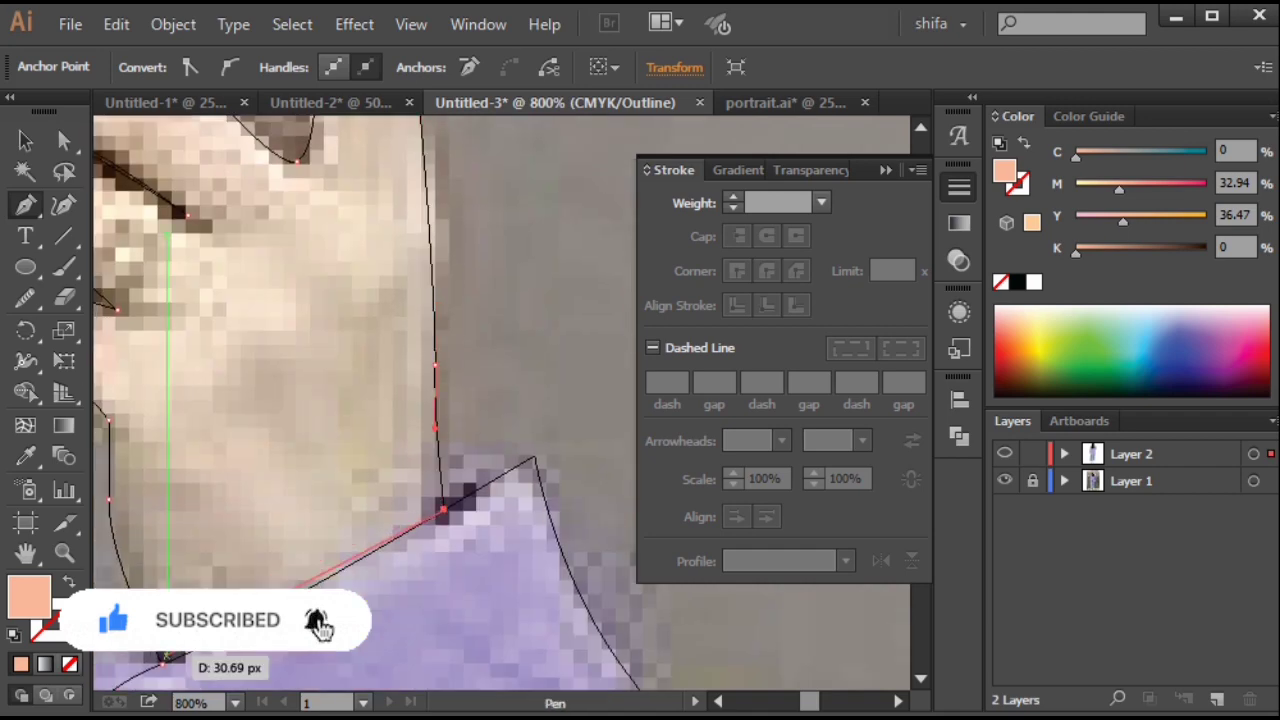
pyautogui.keyDown('ctrl'); pyautogui.click(527, 352); pyautogui.keyUp('ctrl')
pyautogui.scroll(-4, 527, 352)
pyautogui.hotkey('ctrl', 'y')
pyautogui.scroll(-4, 535, 323)
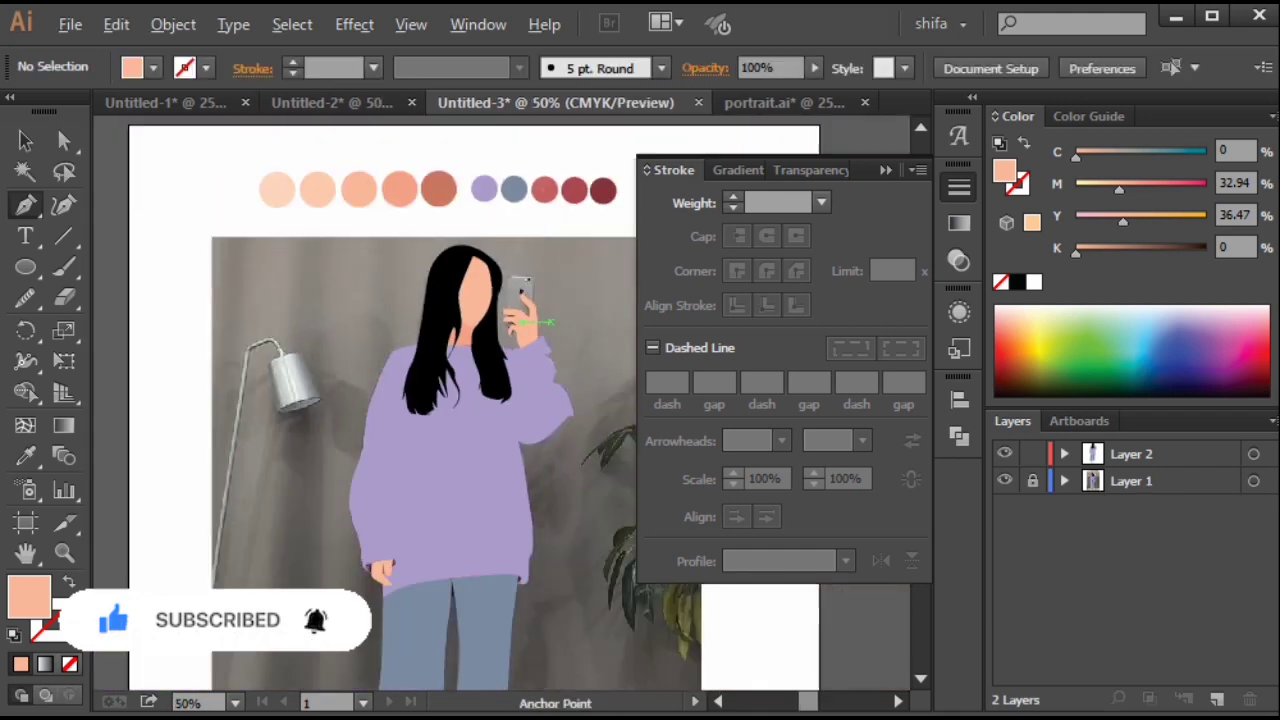
# Start tracing the phone above the raised hand along the edge nearest the hair, up to its rounded top corner.
pyautogui.hotkey('ctrl', '+')
pyautogui.hotkey('ctrl', '+')
pyautogui.hotkey('ctrl', '+')
pyautogui.hotkey('ctrl', '+')
pyautogui.moveTo(545, 190); pyautogui.dragTo(498, 522)
pyautogui.hotkey('ctrl', '+')
pyautogui.hotkey('ctrl', '+')
pyautogui.hotkey('ctrl', '+')
pyautogui.click(475, 443)
pyautogui.moveTo(478, 160); pyautogui.dragTo(478, 460)
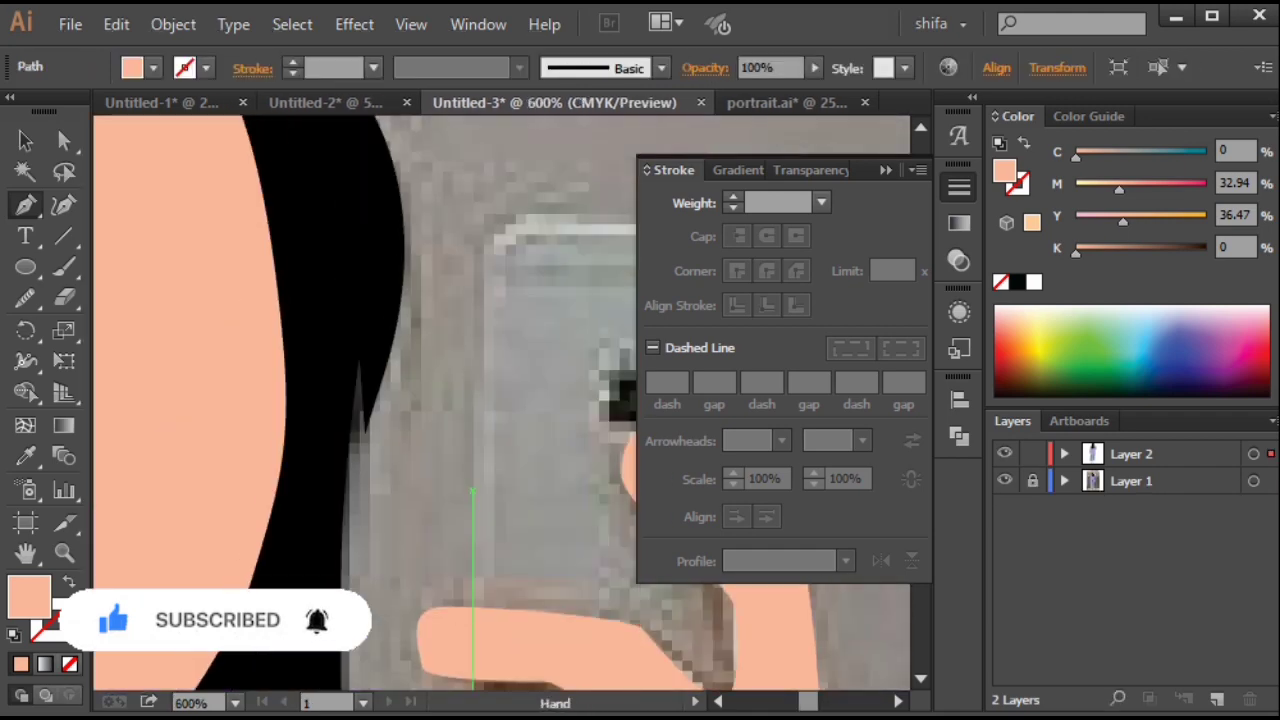
pyautogui.click(494, 230)
# Continue the phone's outline across its top, down the far edge, and back along the bottom to close it.
pyautogui.moveTo(570, 300); pyautogui.dragTo(362, 299)
pyautogui.click(573, 236)
pyautogui.moveTo(520, 560); pyautogui.dragTo(503, 222)
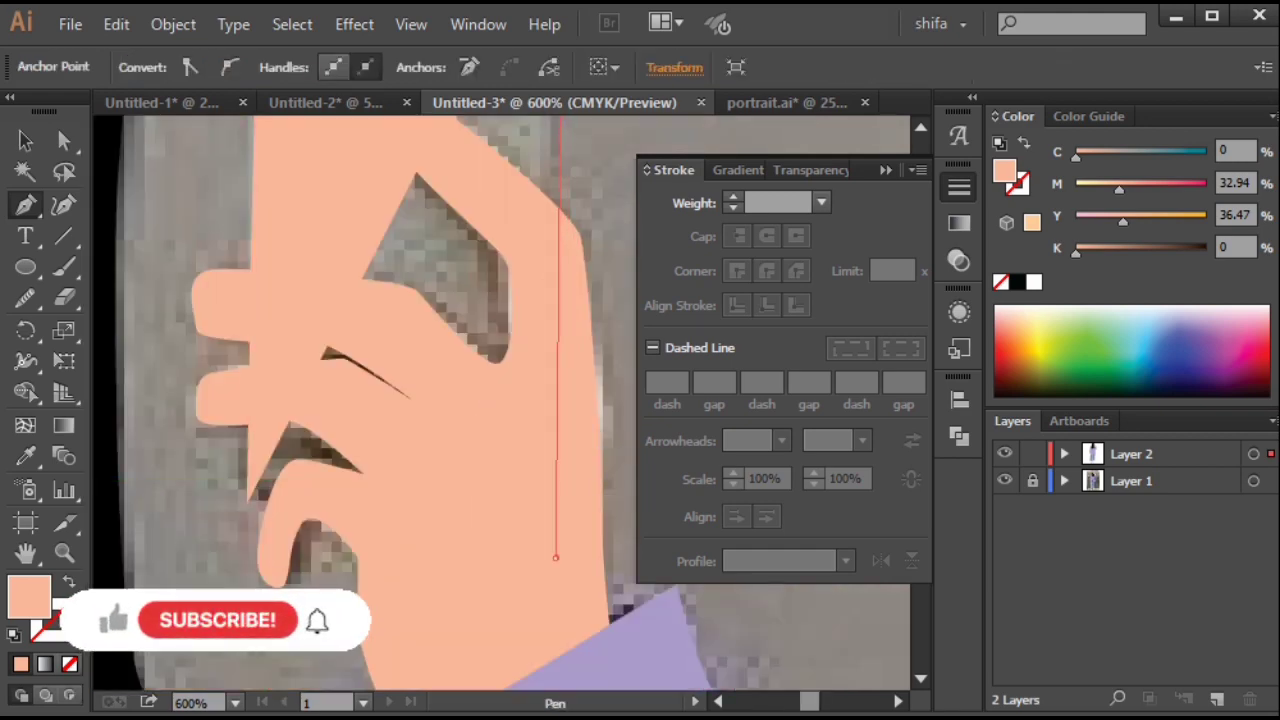
pyautogui.click(555, 557)
pyautogui.moveTo(258, 568); pyautogui.dragTo(259, 549)
pyautogui.click(248, 503)
pyautogui.scroll(-4, 256, 502)
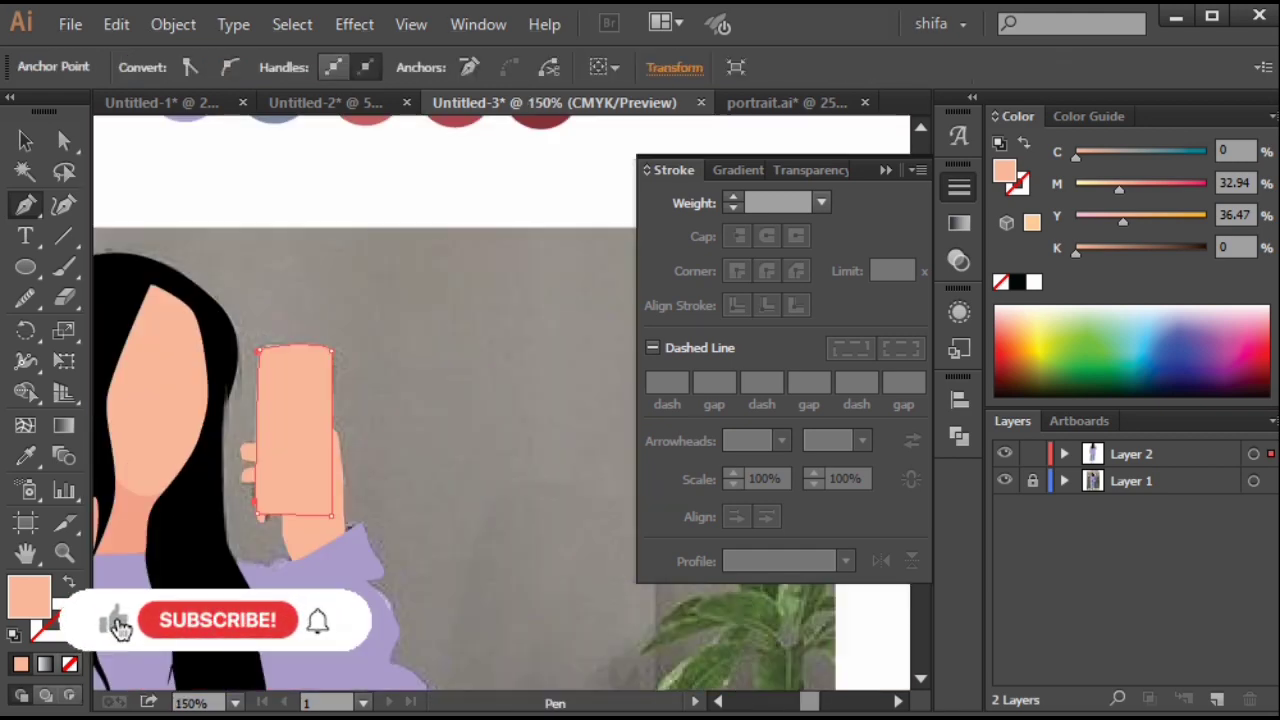
# Fill the phone with grey sampled from the photo and send it behind the hand.
pyautogui.keyDown('ctrl'); pyautogui.click(1005, 453); pyautogui.keyUp('ctrl')
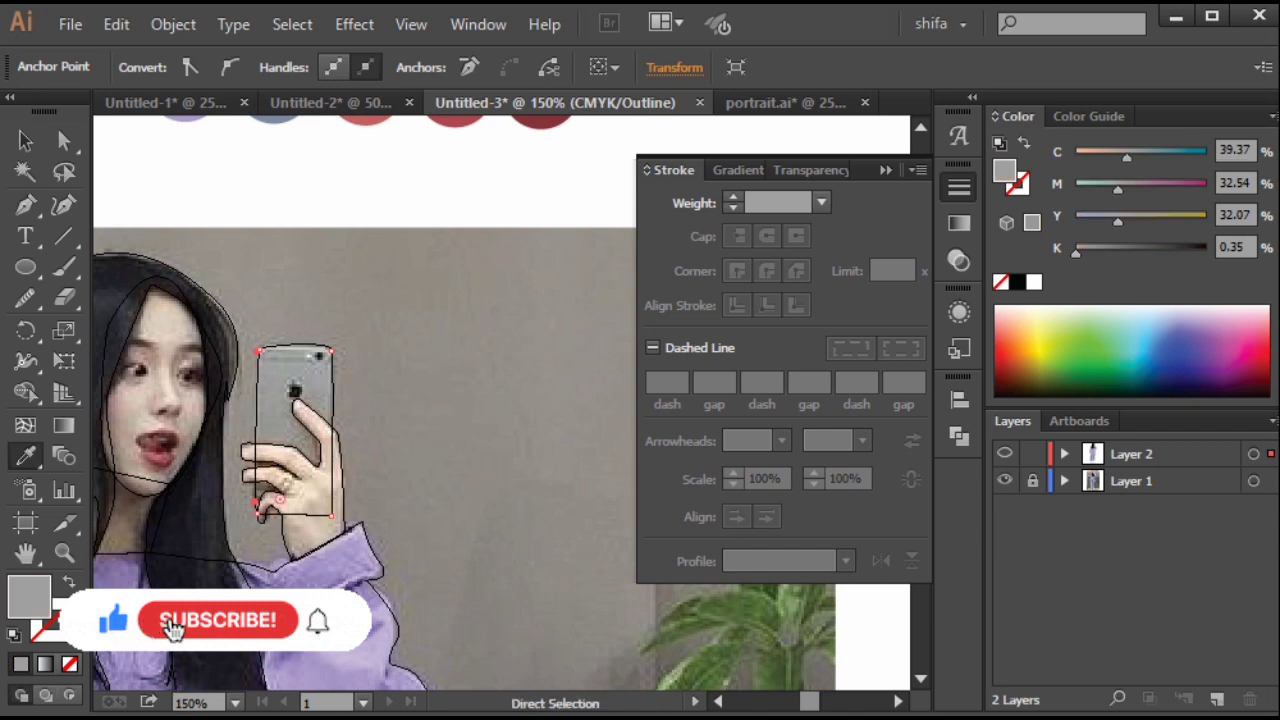
pyautogui.keyDown('ctrl'); pyautogui.click(1005, 453); pyautogui.keyUp('ctrl')
pyautogui.rightClick(258, 431)
pyautogui.click(640, 715)
pyautogui.keyDown('ctrl'); pyautogui.click(450, 480); pyautogui.keyUp('ctrl')
pyautogui.scroll(-3, 450, 480)
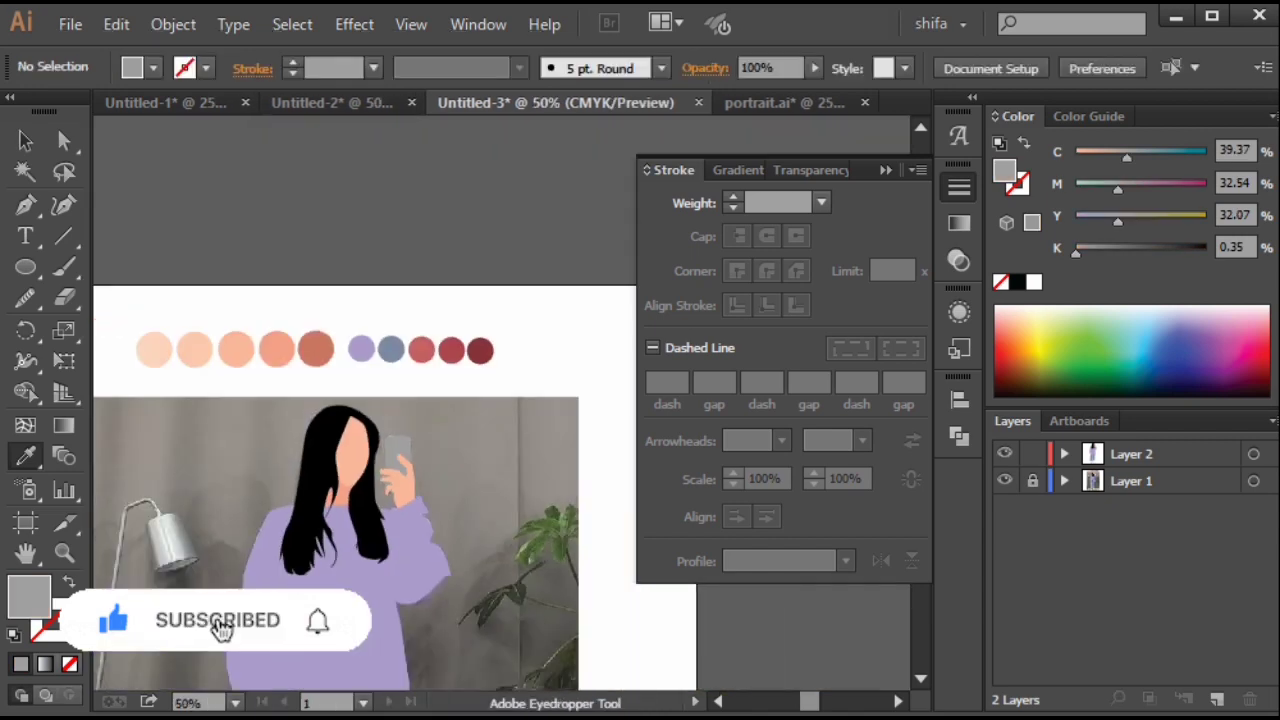
# Hide the photo layer and save the illustration as instagram.ai.
pyautogui.click(1005, 481)
pyautogui.click(457, 450)
pyautogui.scroll(-3, 457, 450)
pyautogui.hotkey('alt', 'f')
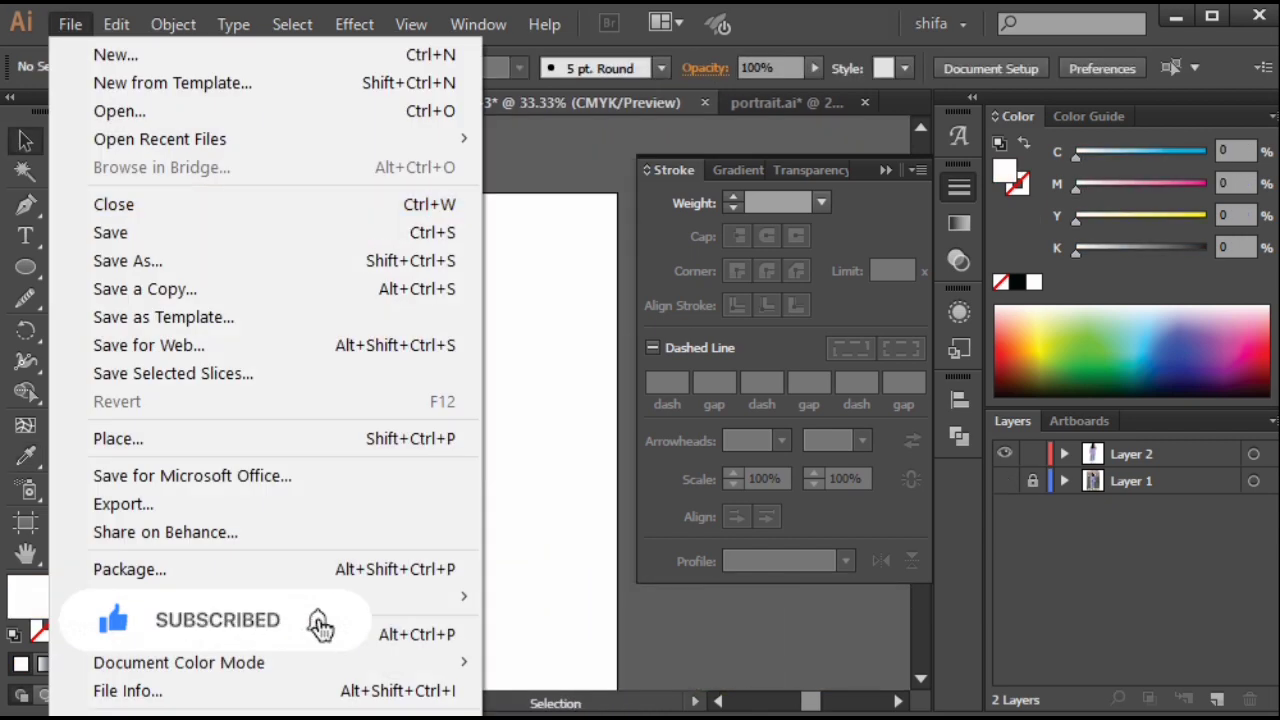
pyautogui.press('a')
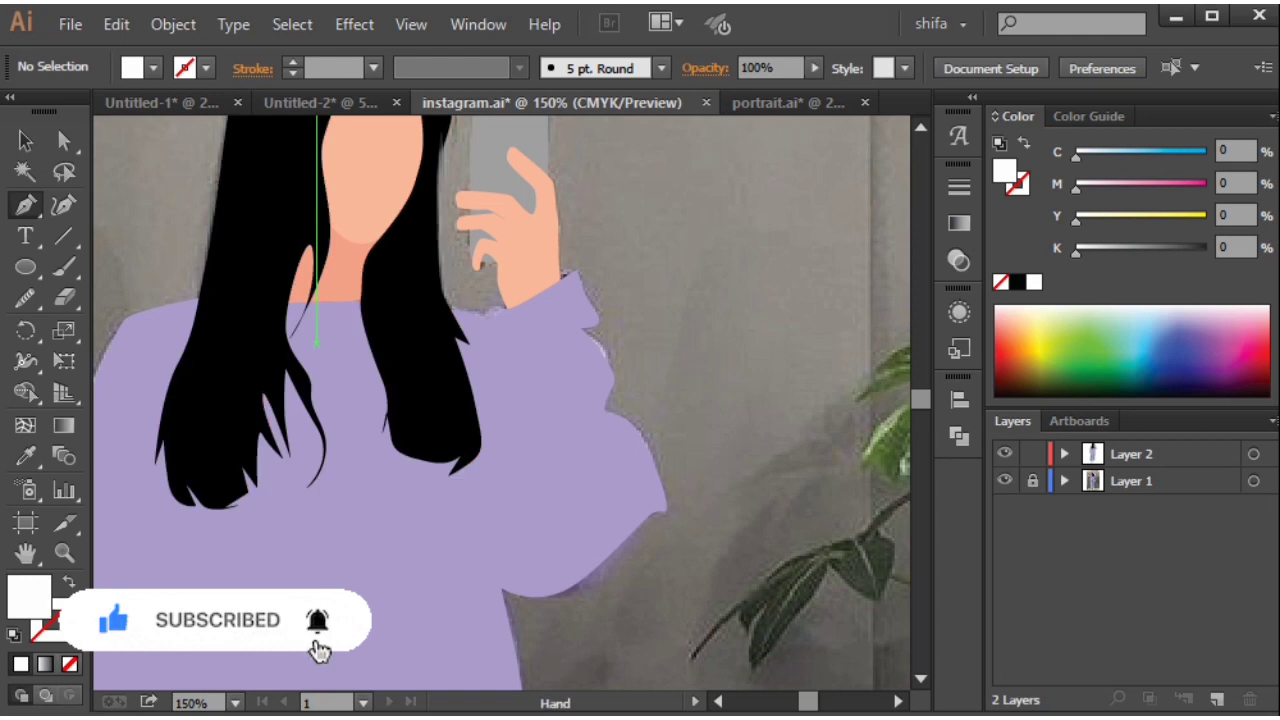
# Lighten the hair shape's fill to 94% black and deselect it.
pyautogui.moveTo(317, 343); pyautogui.dragTo(347, 591)
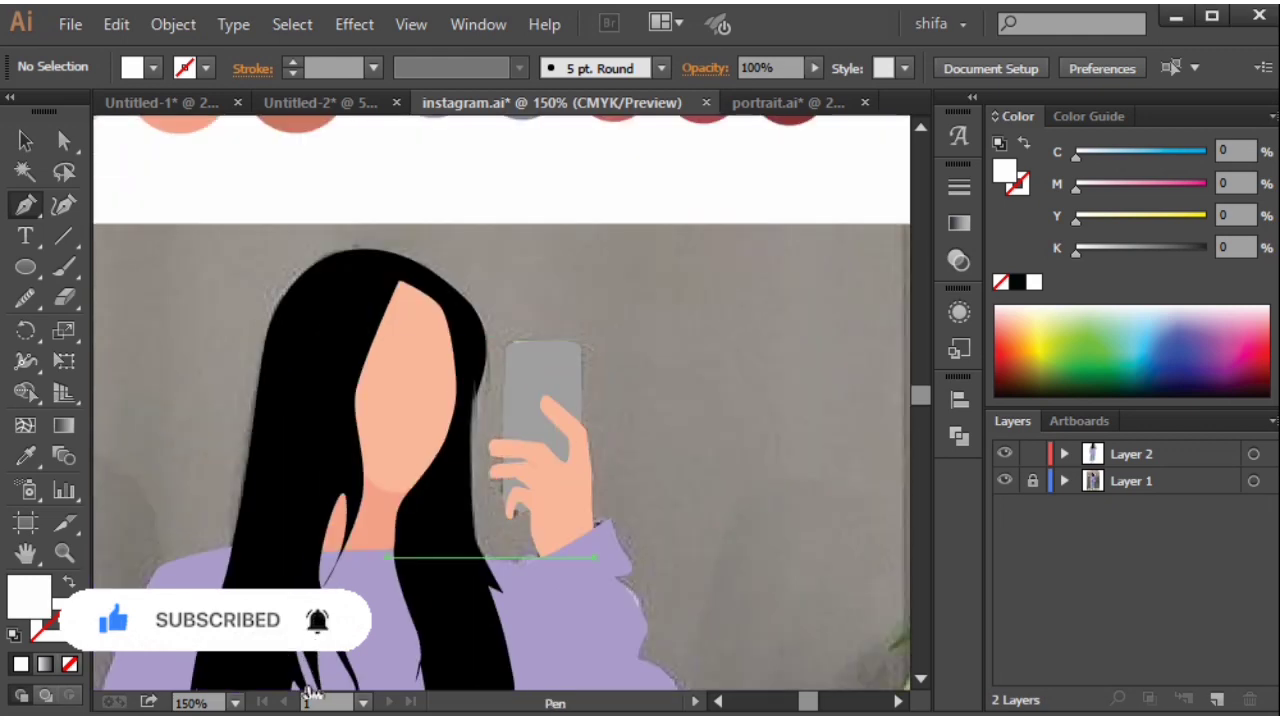
pyautogui.keyDown('ctrl'); pyautogui.click(435, 560); pyautogui.keyUp('ctrl')
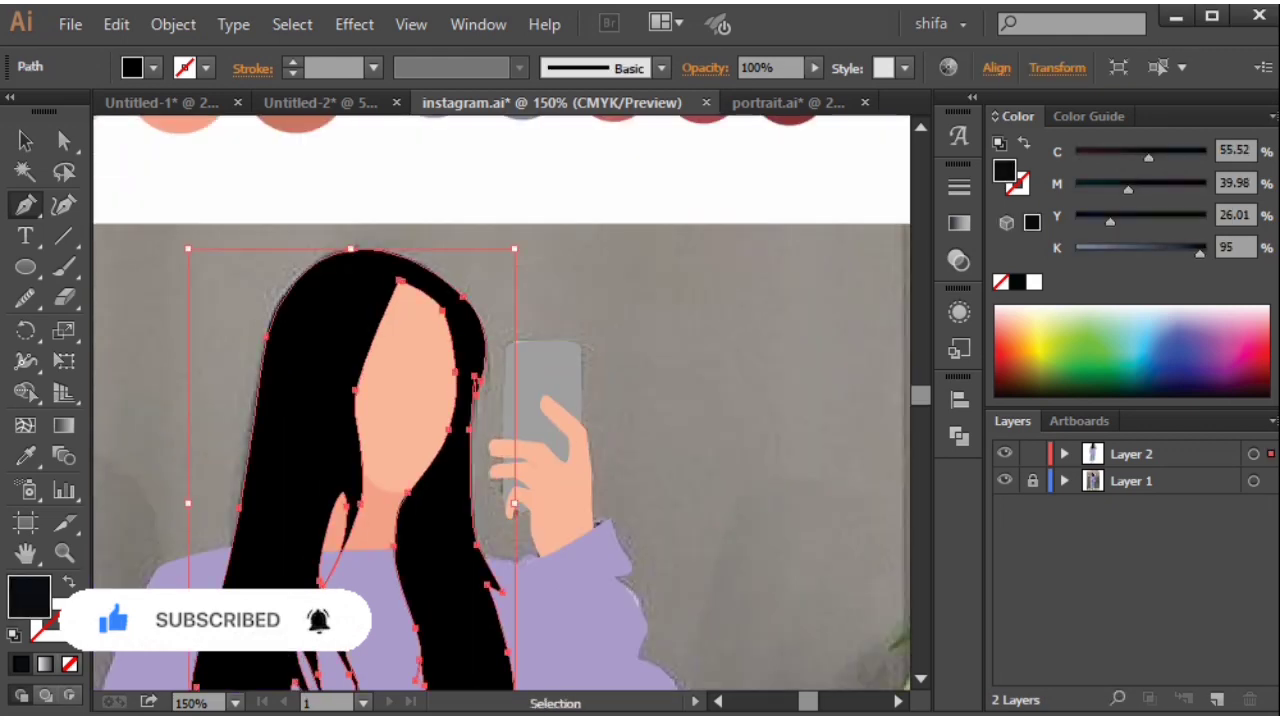
pyautogui.moveTo(1200, 253); pyautogui.dragTo(1199, 253)
pyautogui.keyDown('ctrl'); pyautogui.click(690, 474); pyautogui.keyUp('ctrl')
pyautogui.scroll(-2, 690, 474)
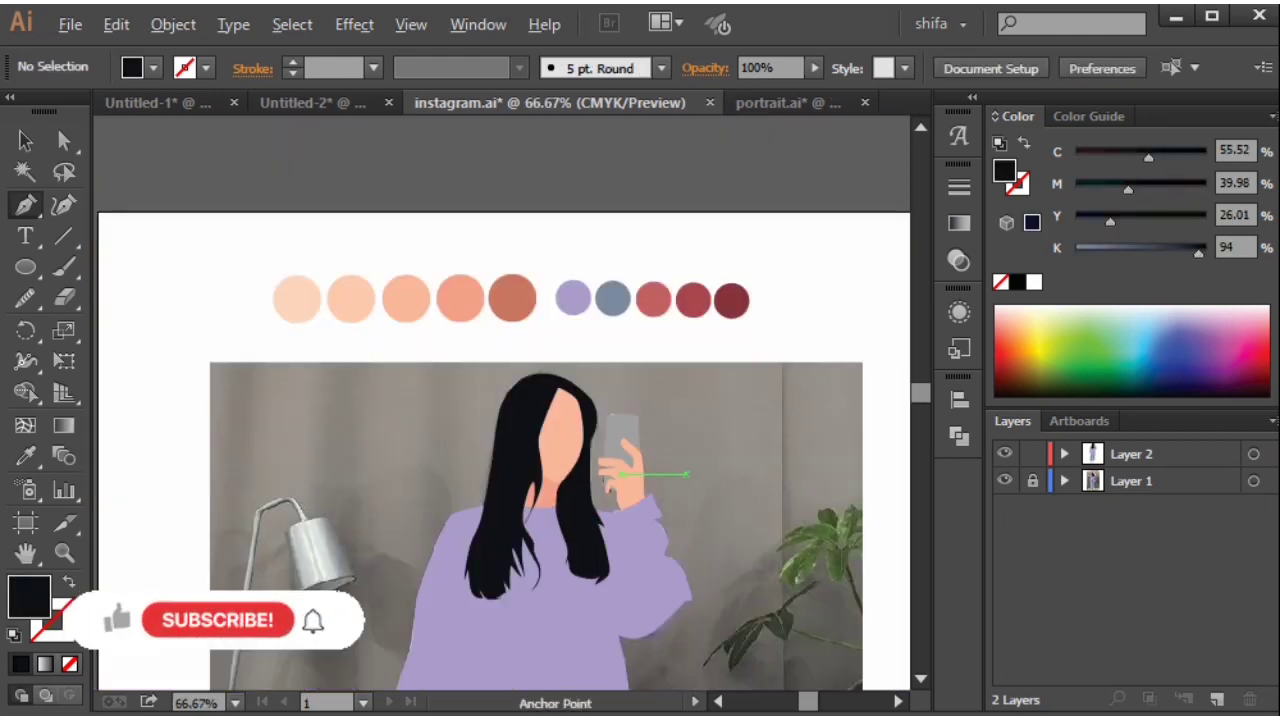
pyautogui.scroll(-1, 687, 474)
pyautogui.moveTo(770, 681); pyautogui.dragTo(727, 561)
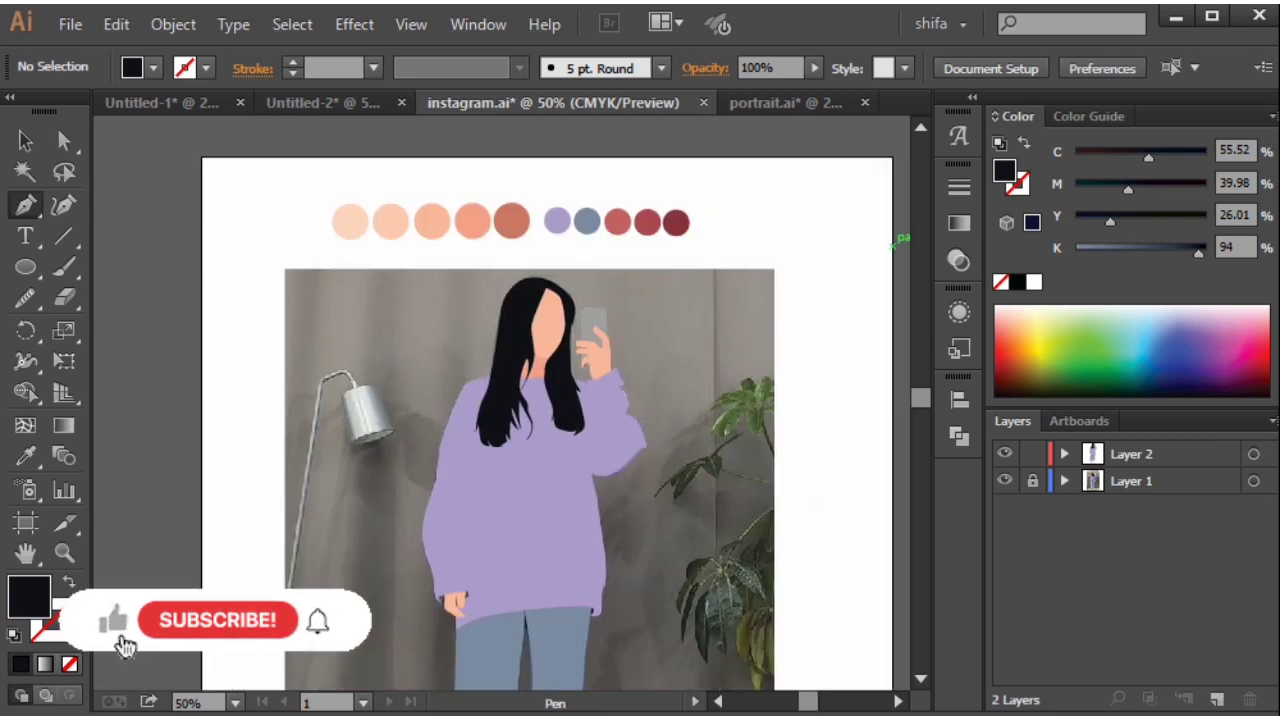
# Hide the photo layer to examine the figure with its lighter hair on white, and show the photo again.
pyautogui.click(1004, 480)
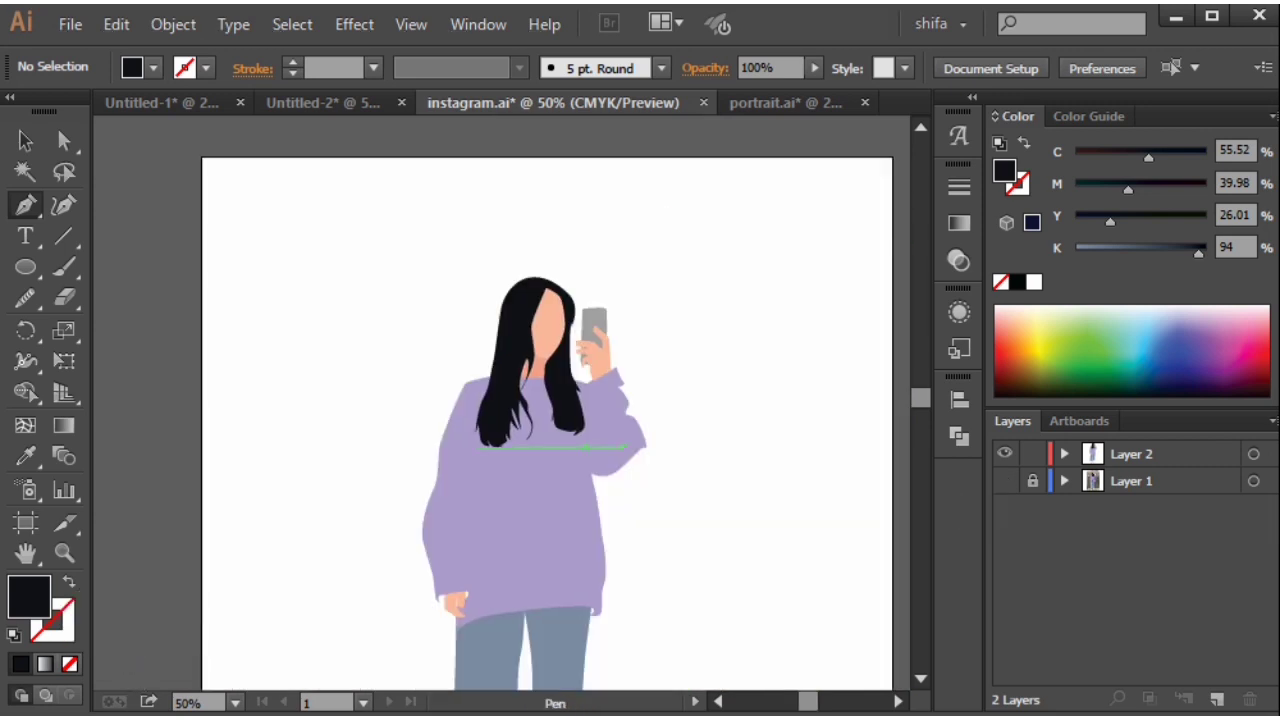
pyautogui.scroll(-2, 521, 433)
pyautogui.scroll(3, 561, 447)
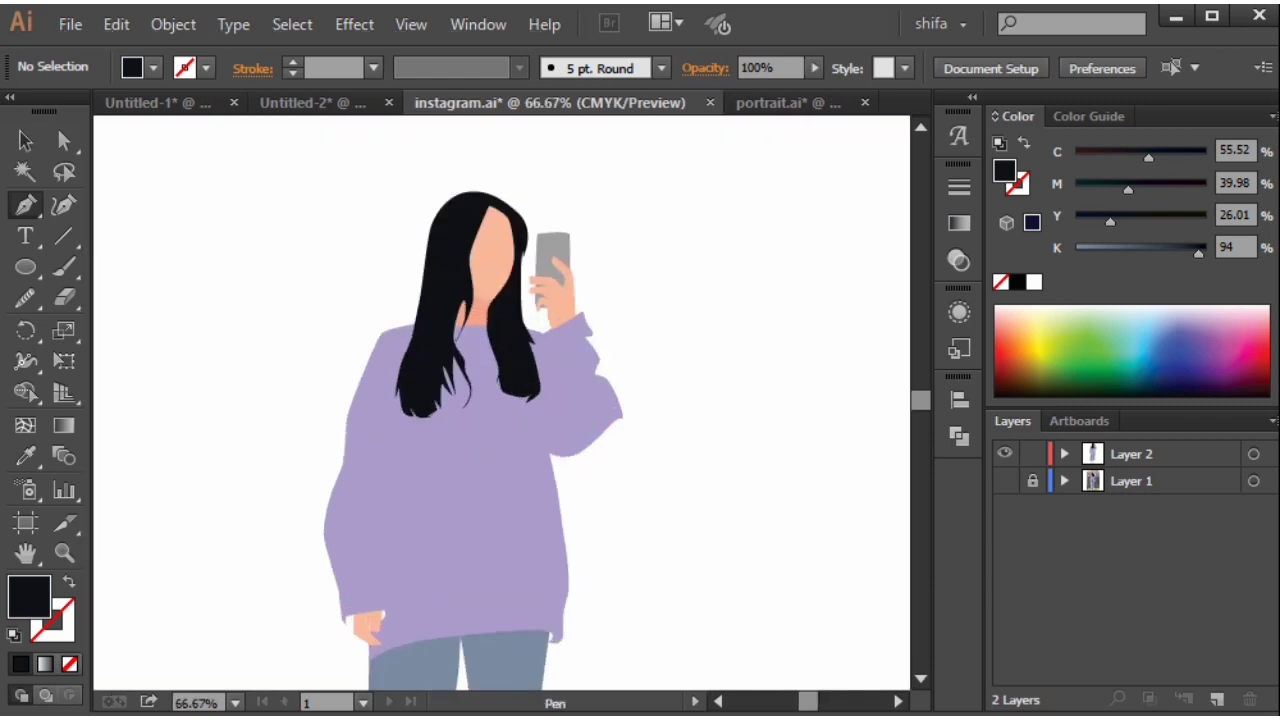
pyautogui.moveTo(595, 418); pyautogui.dragTo(603, 474)
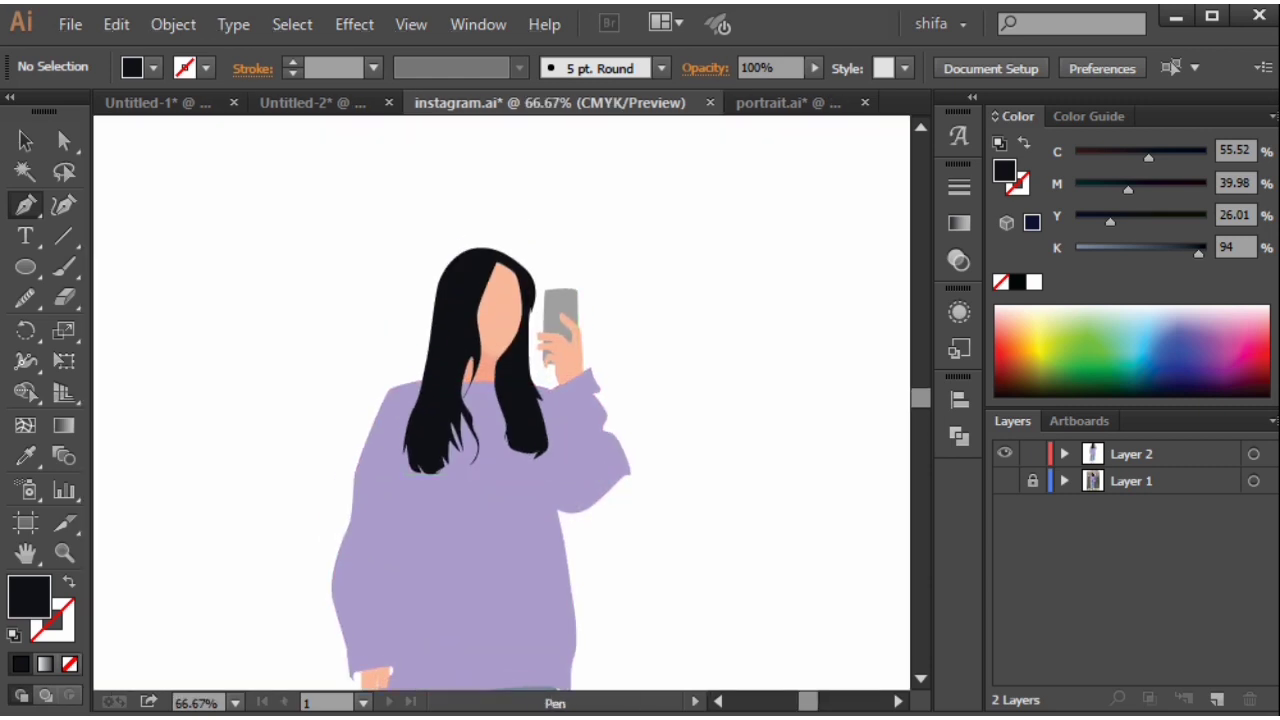
pyautogui.click(1004, 480)
# Return the hair's fill to 100% black and leave it deselected.
pyautogui.click(674, 476)
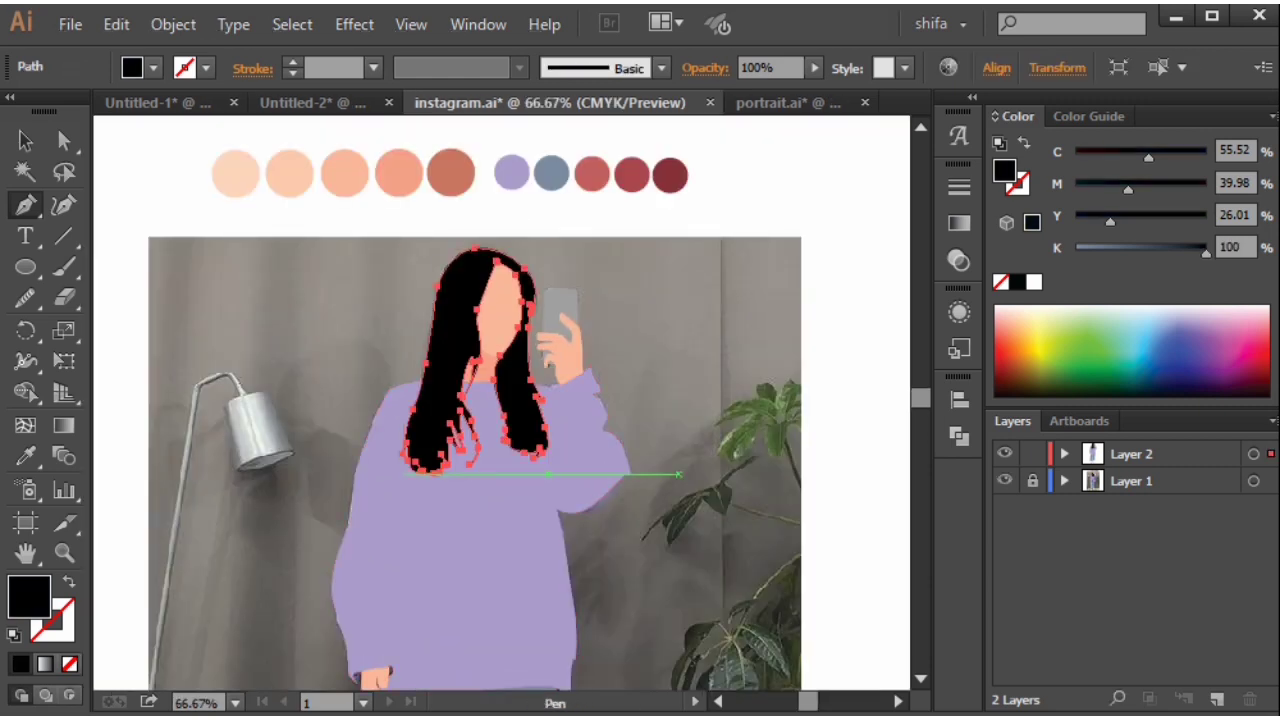
pyautogui.scroll(2, 490, 460)
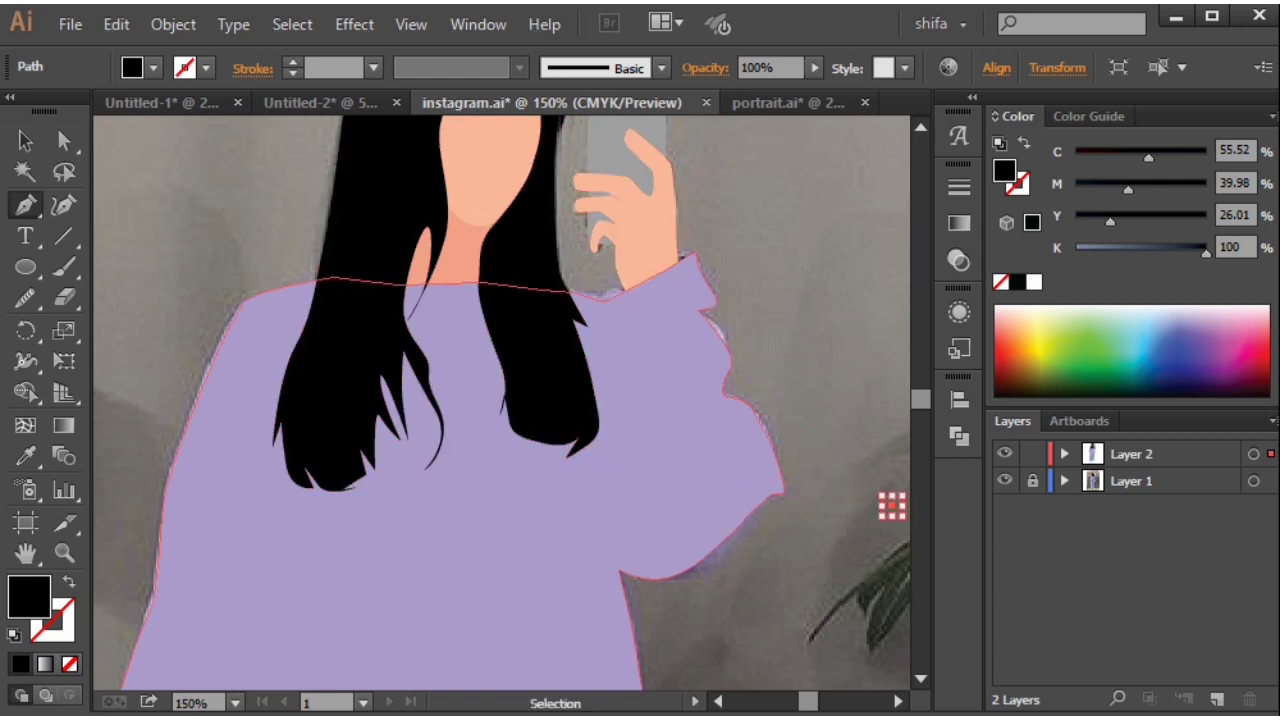
pyautogui.keyDown('ctrl'); pyautogui.click(570, 405); pyautogui.keyUp('ctrl')
pyautogui.scroll(-3, 445, 430)
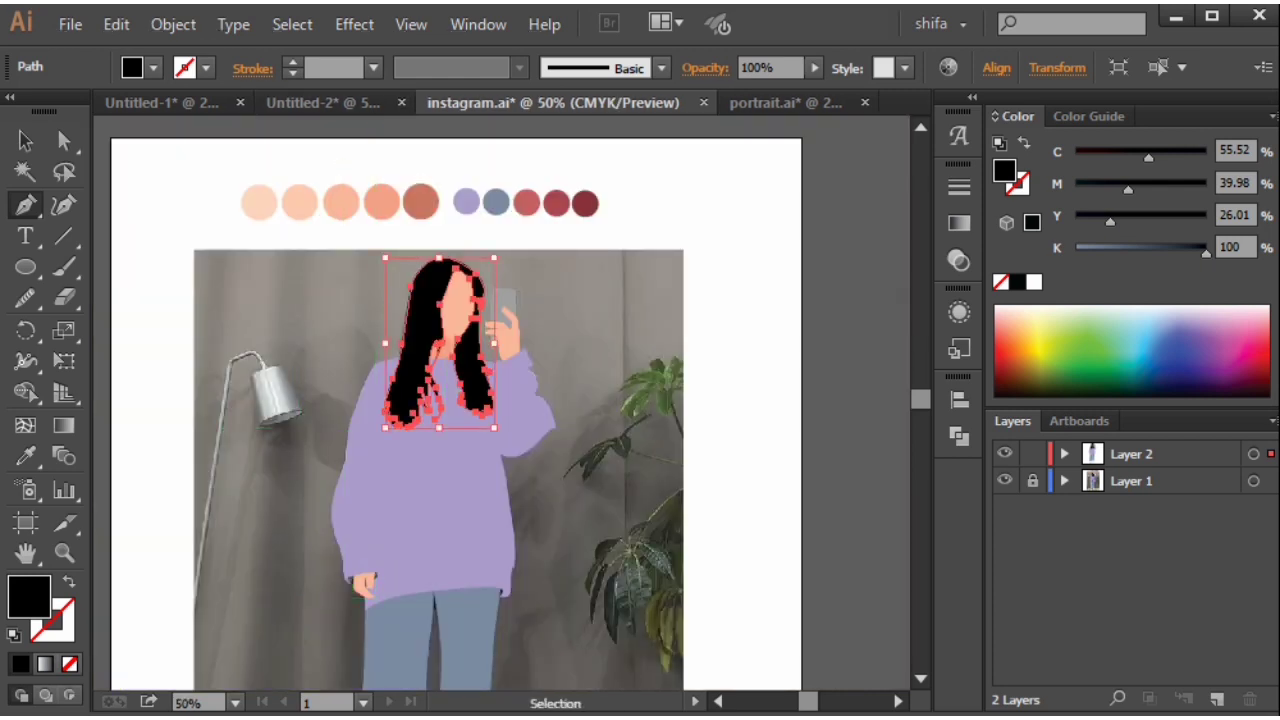
pyautogui.hotkey('ctrl', 'shift', 'a')
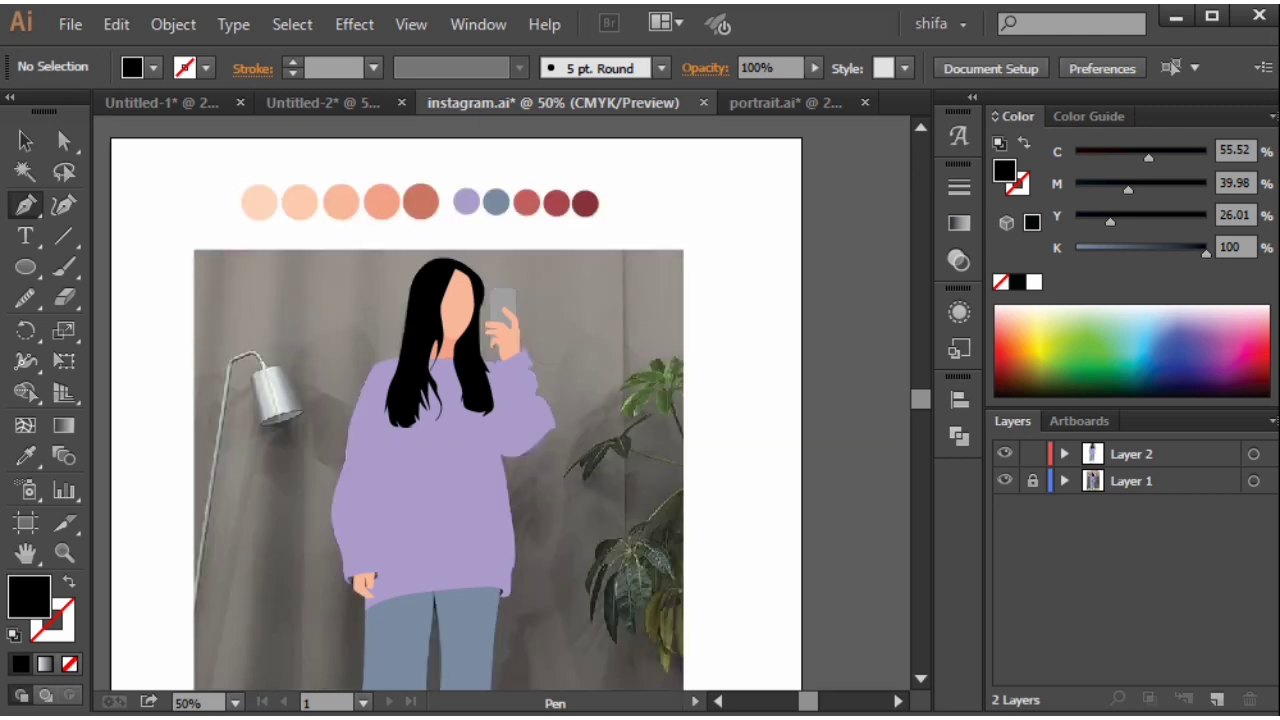
# Switch to outline view and try tracing the dark fold between the lowered sleeve and the sweater's body, from the shoulder downward.
pyautogui.hotkey('ctrl', 'y')
pyautogui.scroll(3, 450, 405)
pyautogui.scroll(1, 632, 403)
pyautogui.moveTo(456, 470); pyautogui.dragTo(636, 537)
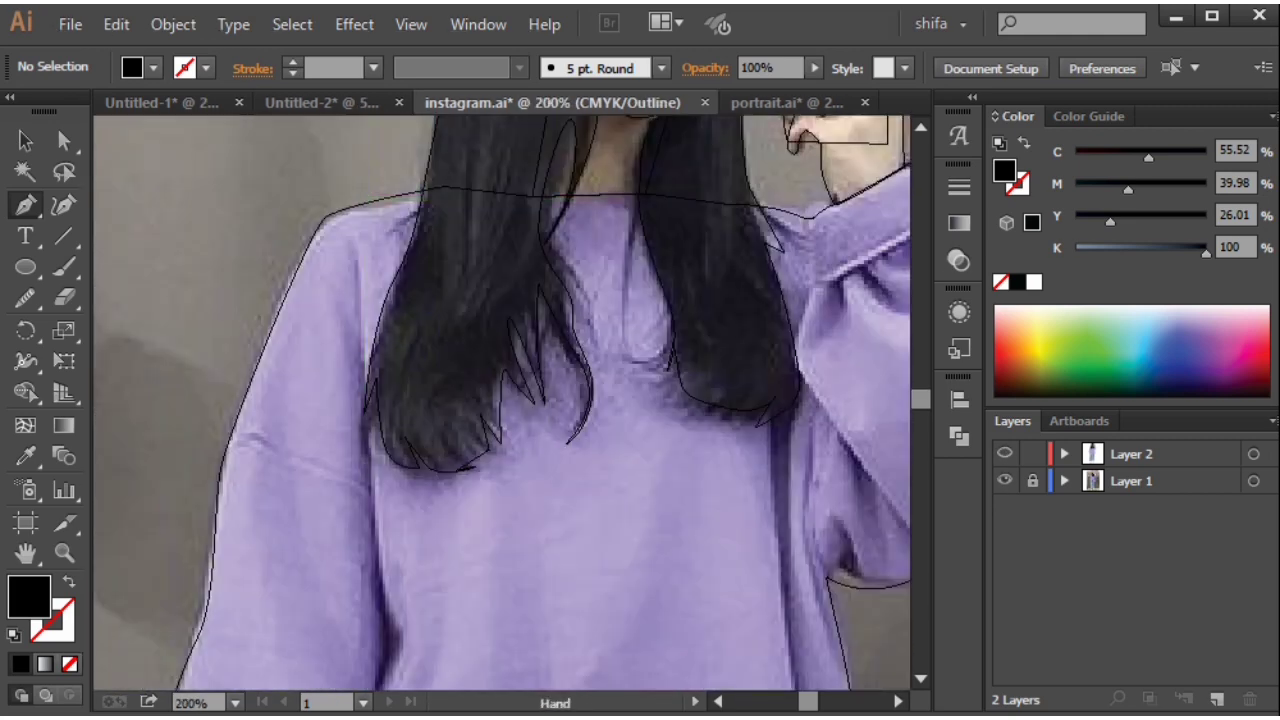
pyautogui.moveTo(357, 260); pyautogui.dragTo(379, 147)
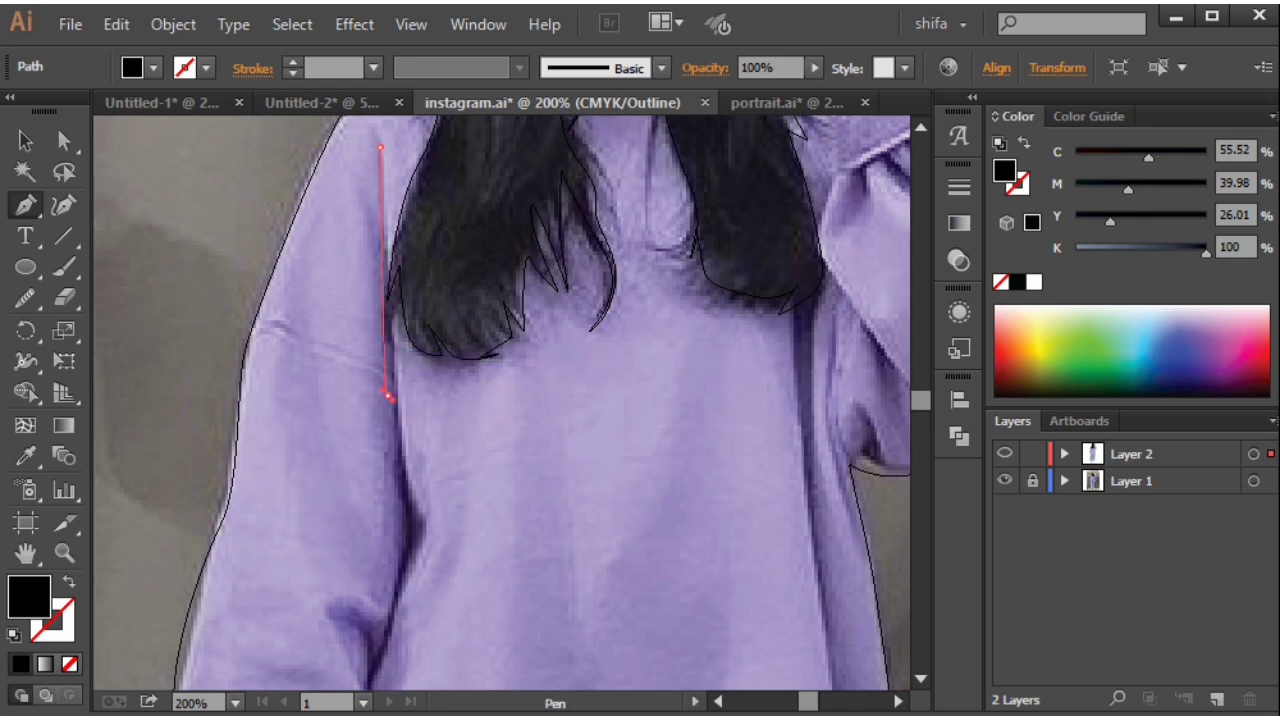
pyautogui.moveTo(393, 400); pyautogui.dragTo(414, 477)
pyautogui.moveTo(414, 477); pyautogui.dragTo(474, 251)
pyautogui.moveTo(483, 323); pyautogui.dragTo(458, 387)
pyautogui.moveTo(436, 471); pyautogui.dragTo(479, 299)
# Extend the fold's outline around the curved crease near the lower sleeve and back up beside it.
pyautogui.scroll(3, 478, 427)
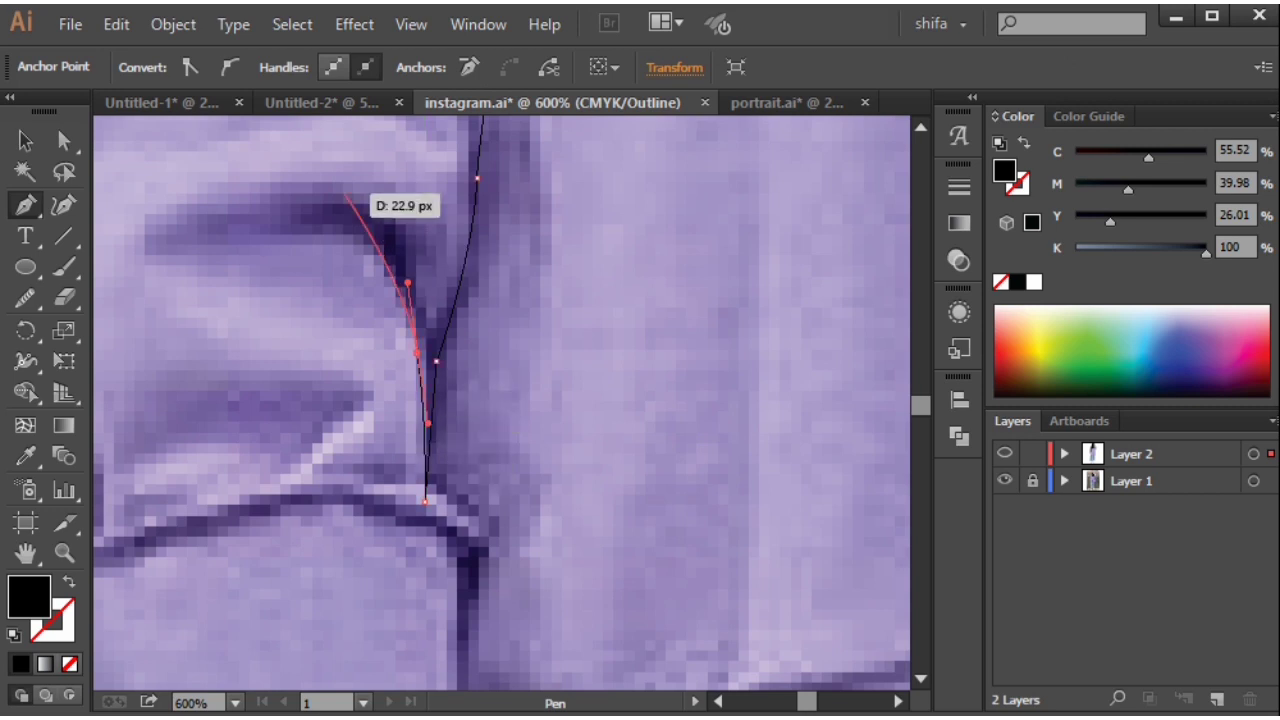
pyautogui.moveTo(347, 195); pyautogui.dragTo(362, 385)
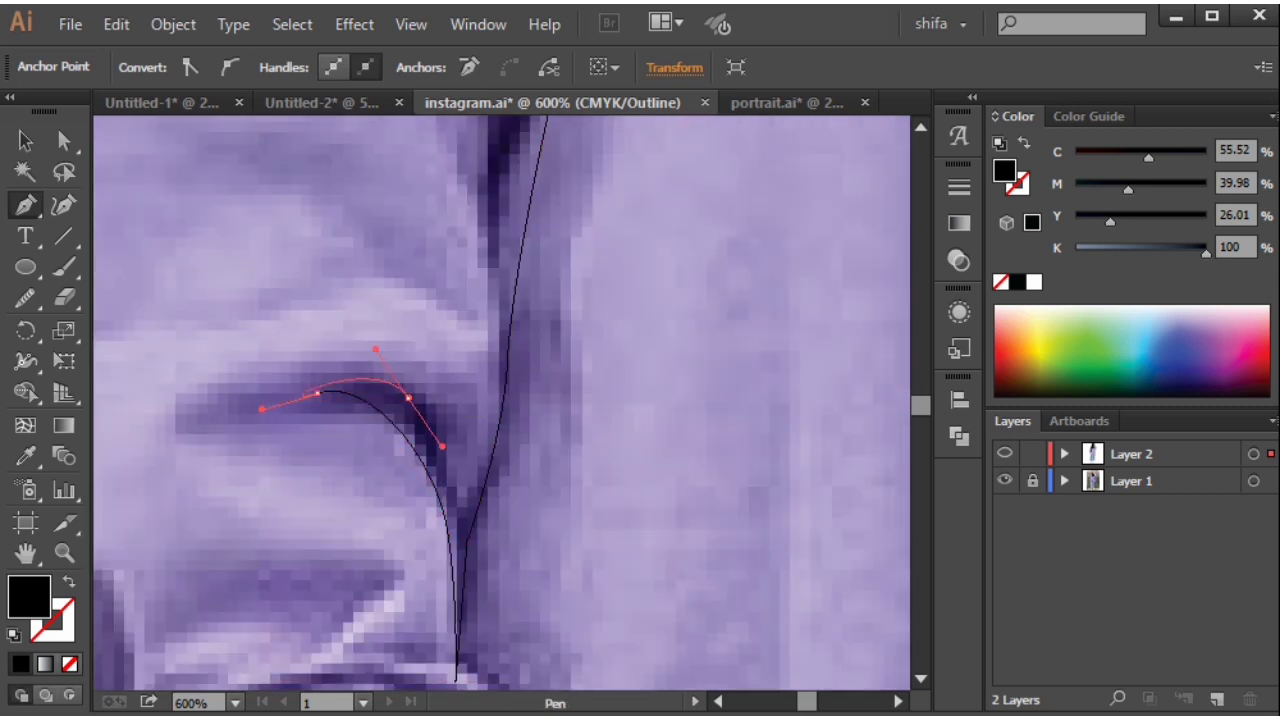
pyautogui.hotkey('ctrl', 'z')
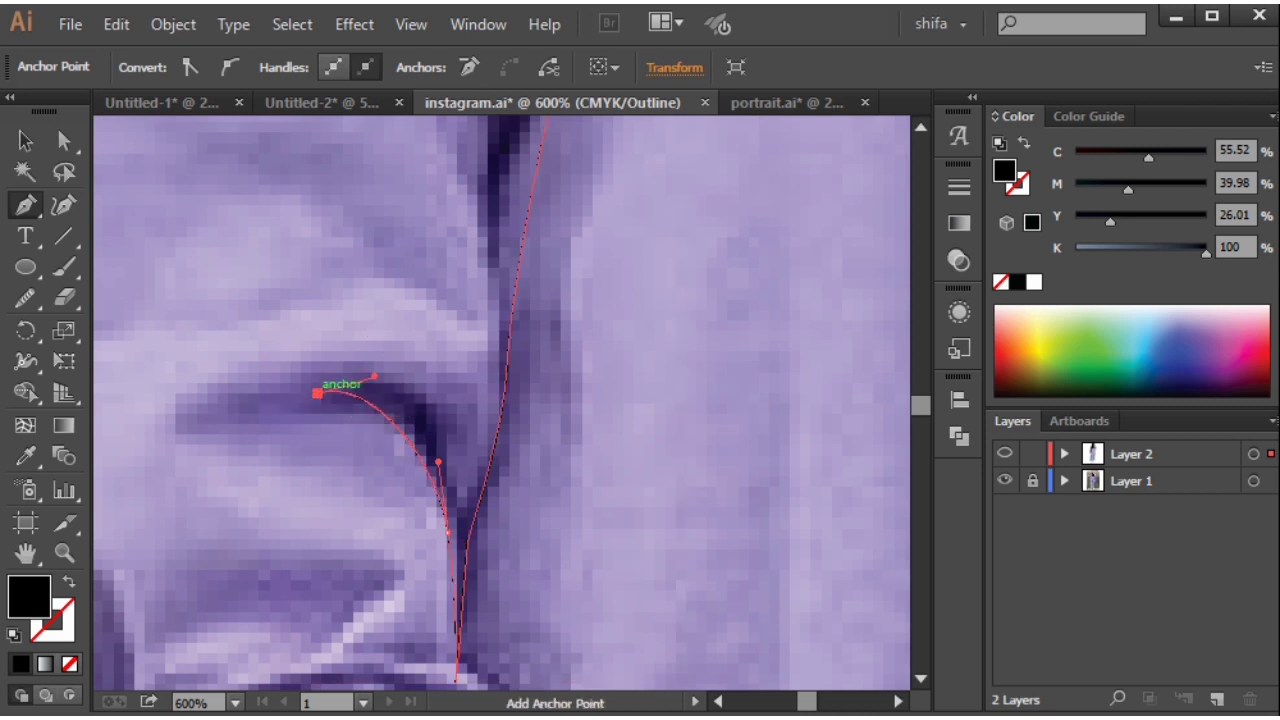
pyautogui.click(459, 506)
pyautogui.moveTo(459, 506); pyautogui.dragTo(460, 649)
pyautogui.moveTo(500, 438); pyautogui.dragTo(486, 362)
pyautogui.moveTo(486, 362); pyautogui.dragTo(458, 658)
# Continue the fold's outline up the sleeve side of the shadow to its starting point near the shoulder.
pyautogui.moveTo(575, 138); pyautogui.dragTo(523, 543)
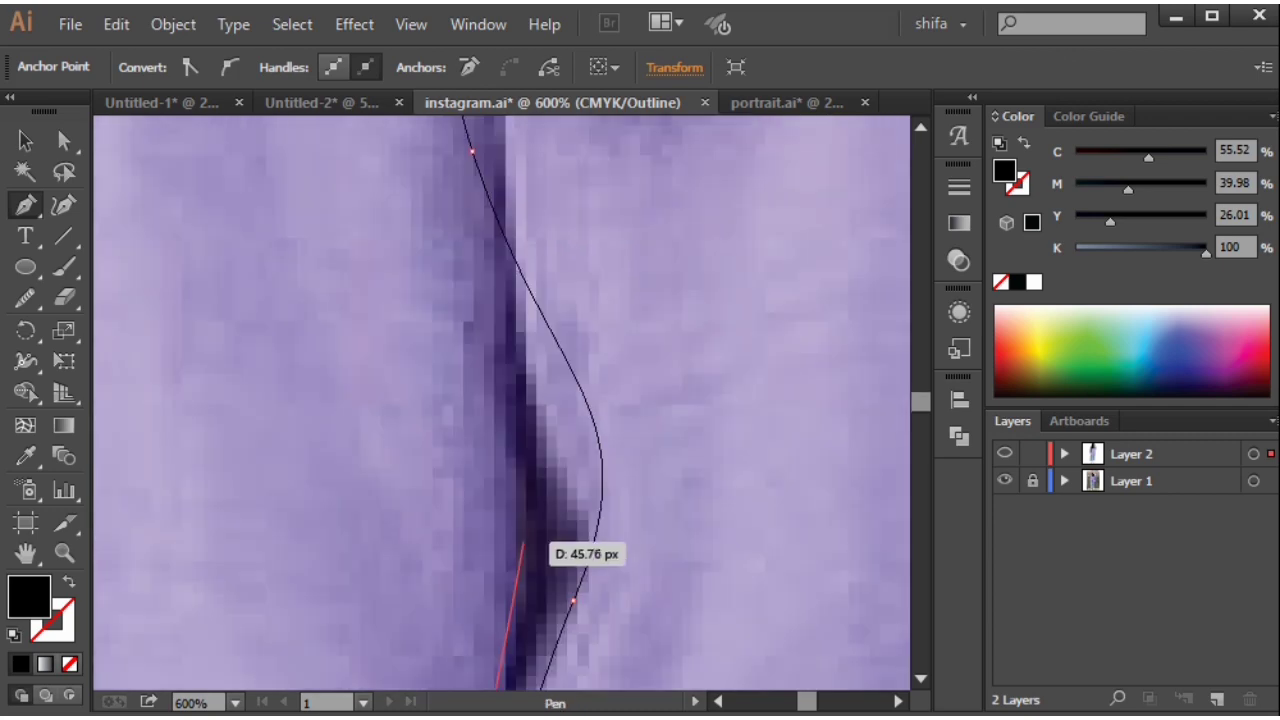
pyautogui.moveTo(472, 149); pyautogui.dragTo(472, 404)
pyautogui.scroll(-3, 472, 418)
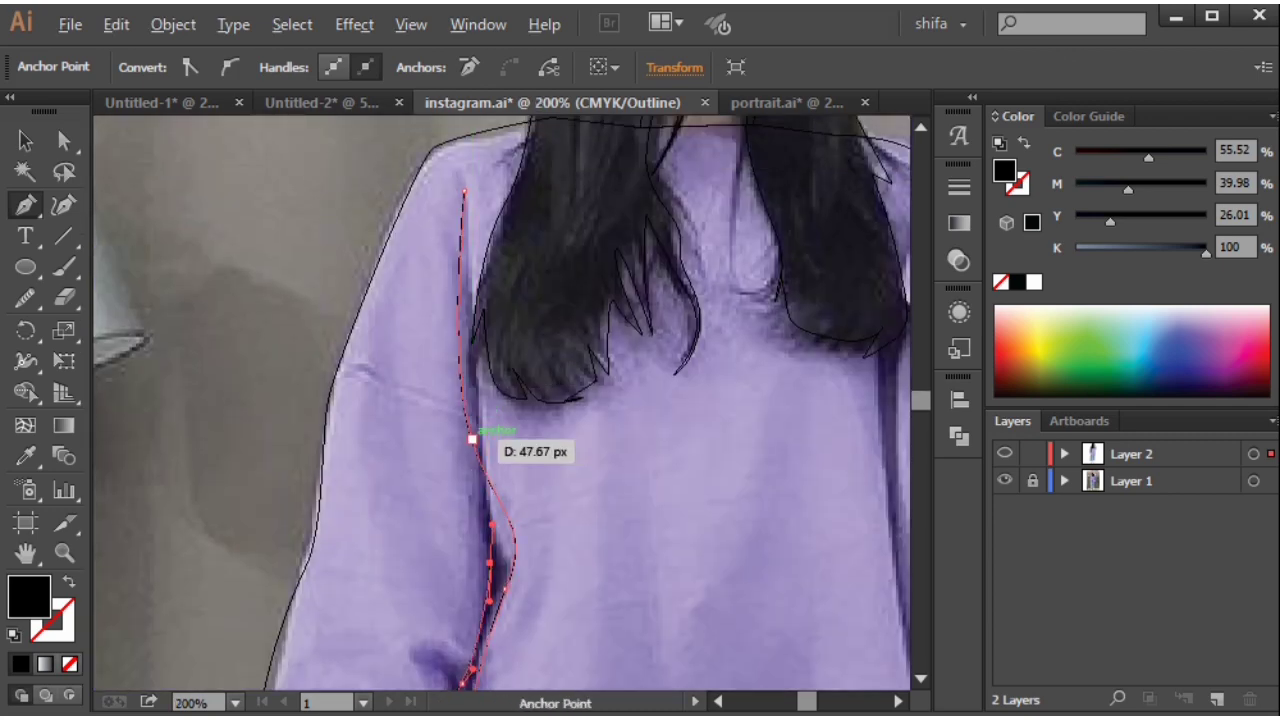
pyautogui.scroll(2, 472, 438)
pyautogui.moveTo(477, 252); pyautogui.dragTo(484, 466)
pyautogui.moveTo(465, 381); pyautogui.dragTo(465, 361)
pyautogui.moveTo(465, 361); pyautogui.dragTo(465, 527)
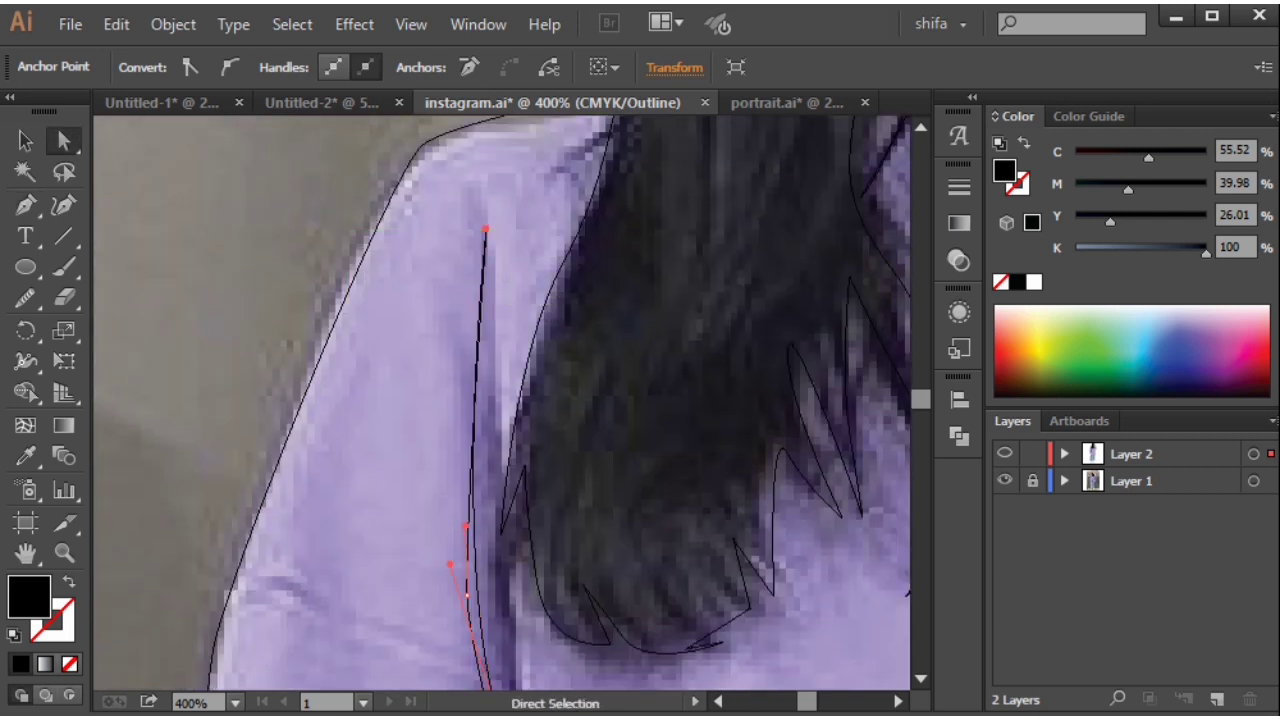
# Try to reshape the fold's upper curve, delete the whole outline and restore the coloured preview.
pyautogui.moveTo(486, 229); pyautogui.dragTo(507, 263)
pyautogui.moveTo(507, 620); pyautogui.dragTo(454, 223)
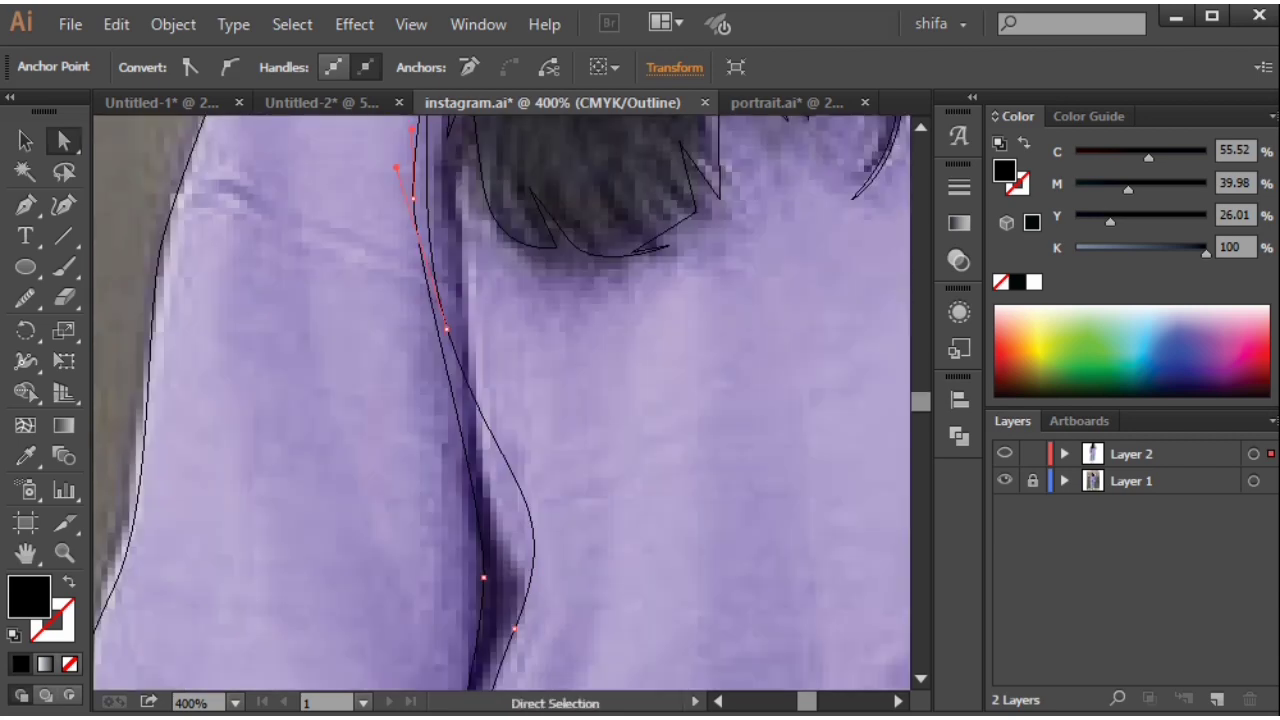
pyautogui.keyDown('ctrl'); pyautogui.click(466, 377); pyautogui.keyUp('ctrl')
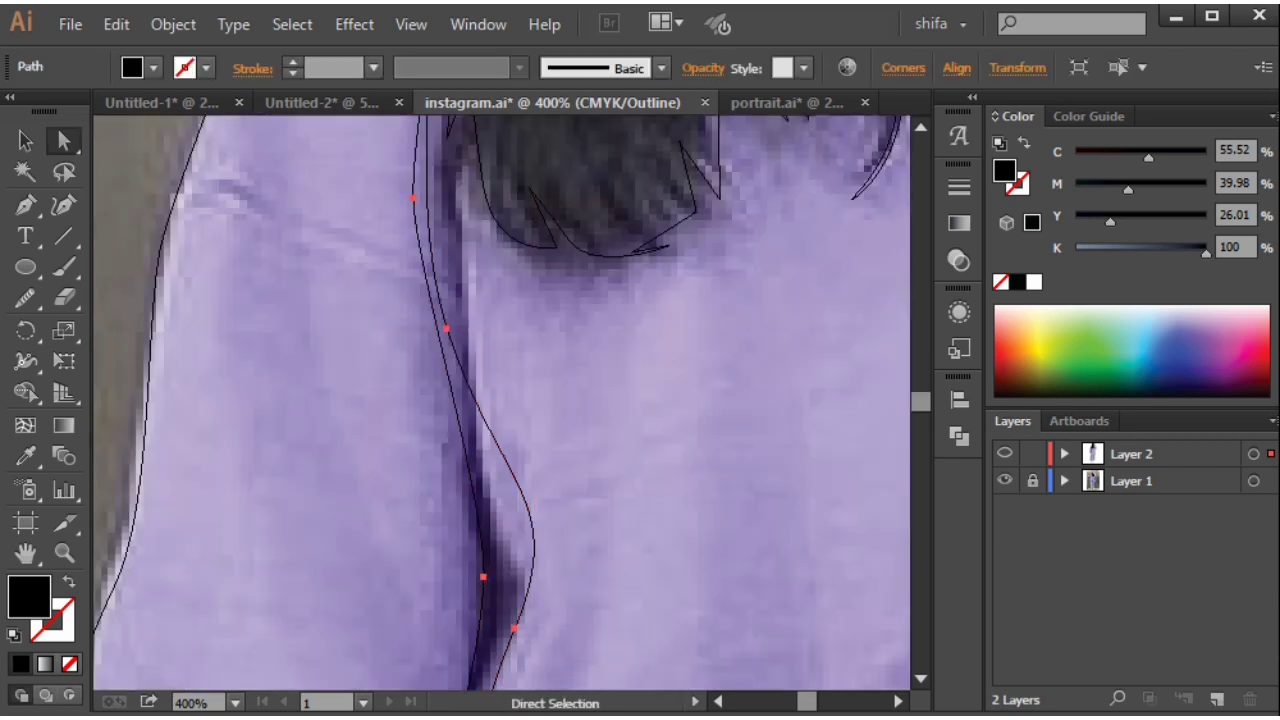
pyautogui.press('Delete')
pyautogui.click(26, 236)
pyautogui.click(26, 205)
pyautogui.scroll(-5, 455, 340)
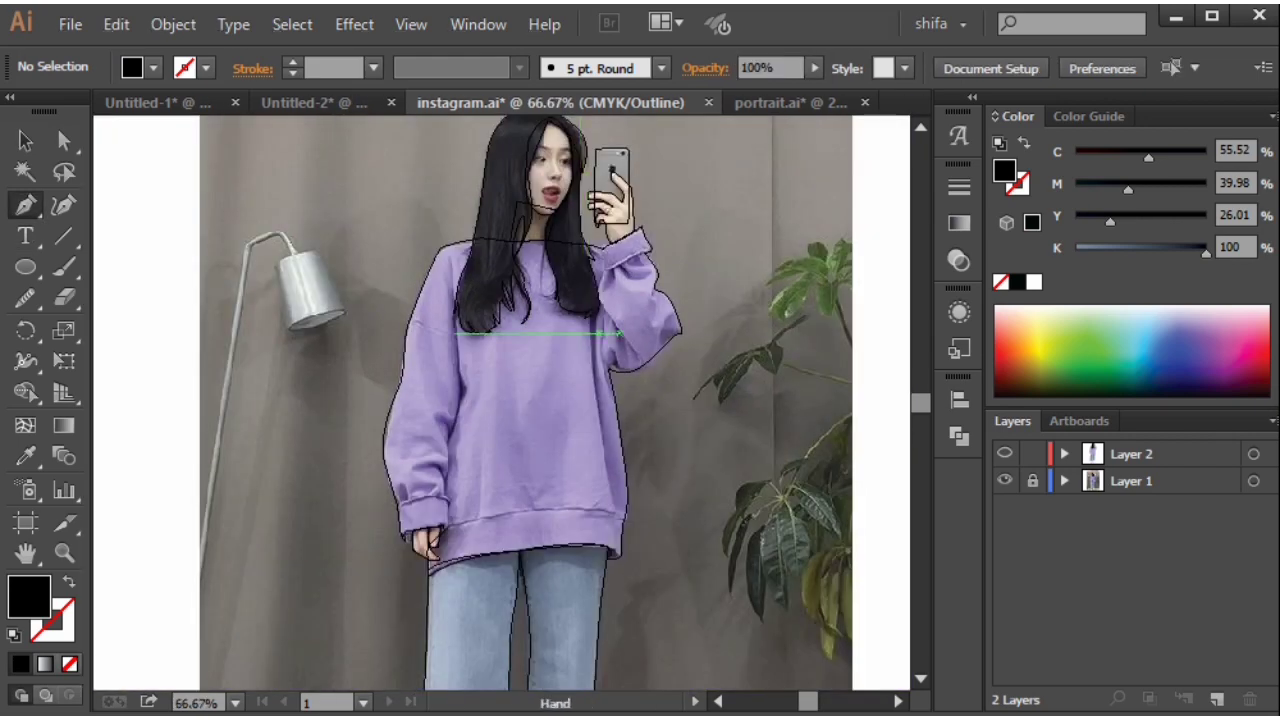
pyautogui.moveTo(620, 333); pyautogui.dragTo(612, 373)
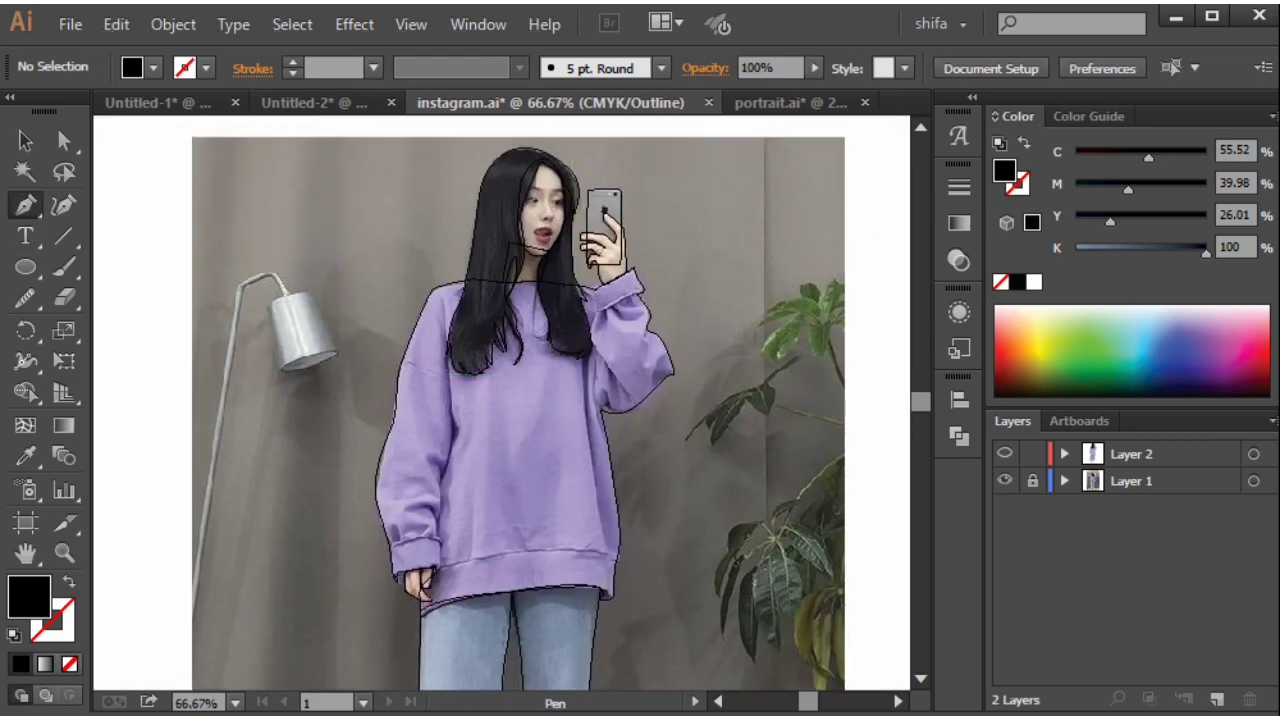
pyautogui.hotkey('ctrl', 'y')
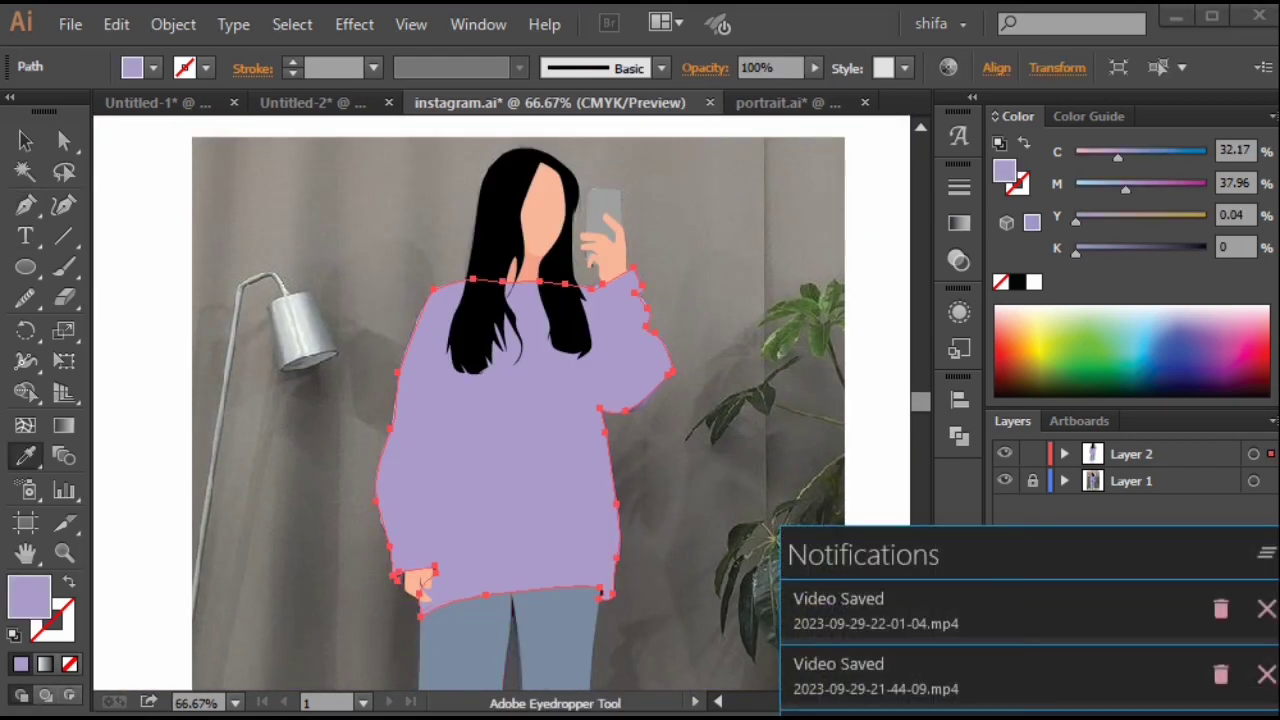
# With nothing selected, darken the lavender fill colour to 38% black and show Layer 2 as outlines.
pyautogui.moveTo(1076, 254); pyautogui.dragTo(1114, 254)
pyautogui.hotkey('ctrl', 'z')
pyautogui.click(26, 141)
pyautogui.hotkey('ctrl', 'shift', 'a')
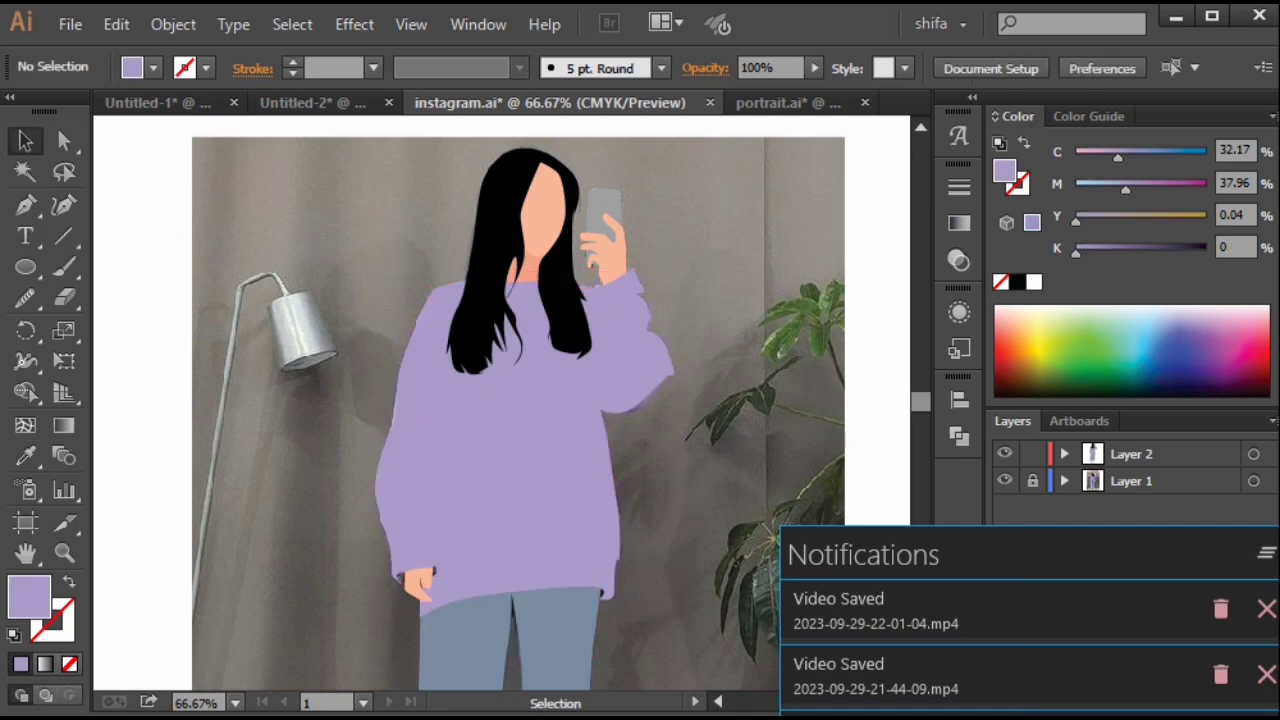
pyautogui.click(1267, 553)
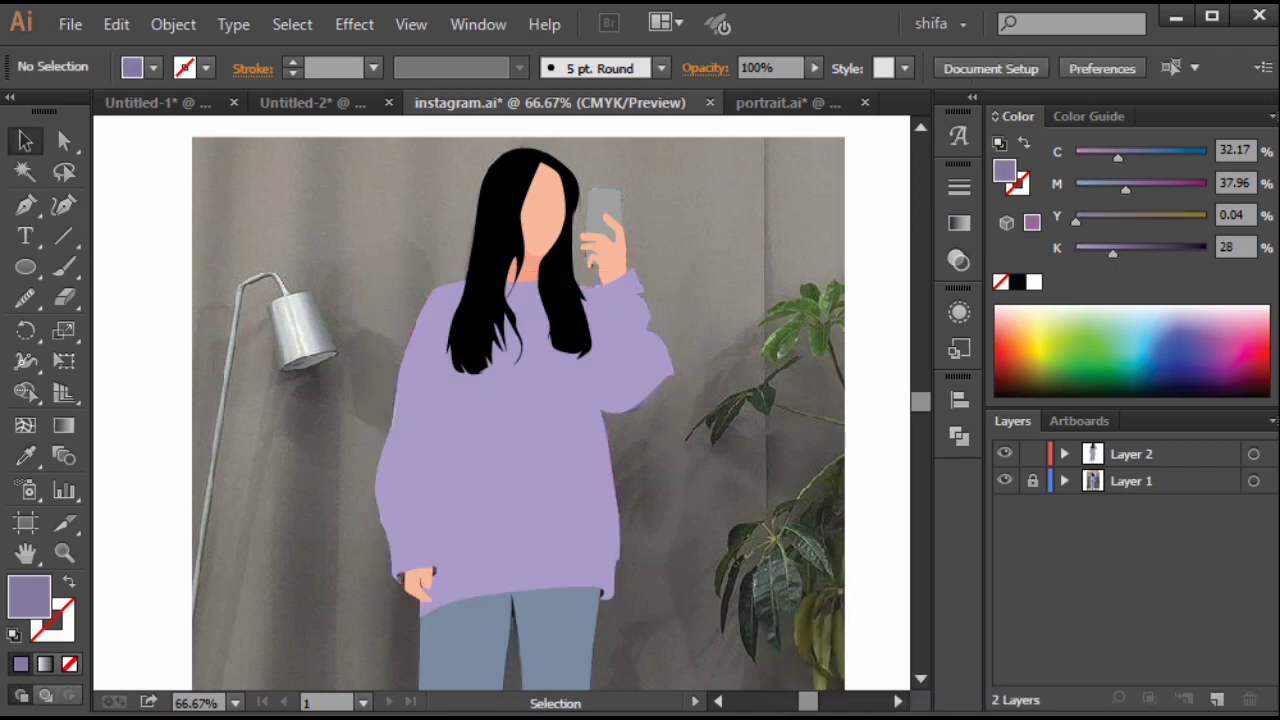
pyautogui.click(1005, 481)
pyautogui.click(1005, 481)
pyautogui.keyDown('ctrl'); pyautogui.click(1005, 454); pyautogui.keyUp('ctrl')
# Start a new Pen outline of the sleeve fold near the shoulder and run it down past the hair.
pyautogui.hotkey('ctrl', '=')
pyautogui.hotkey('ctrl', '=')
pyautogui.hotkey('ctrl', '=')
pyautogui.press('p')
pyautogui.moveTo(465, 250); pyautogui.dragTo(480, 378)
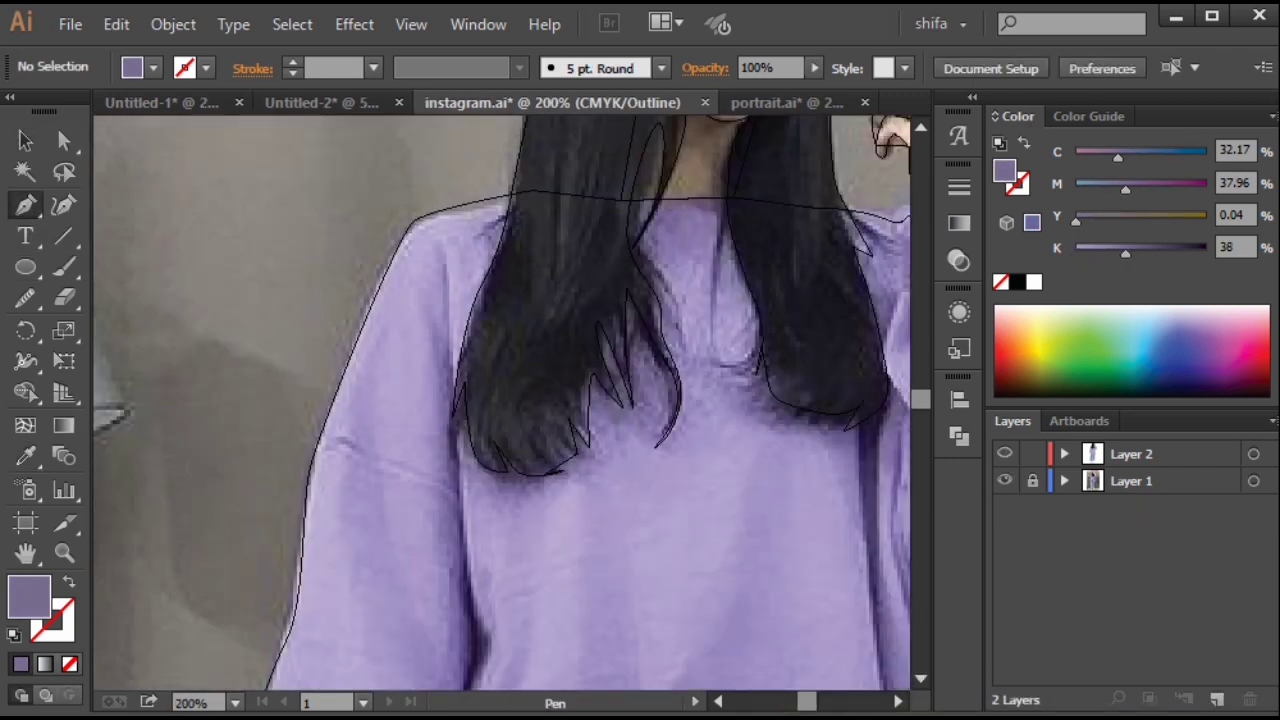
pyautogui.click(462, 318)
pyautogui.moveTo(487, 590); pyautogui.dragTo(457, 352)
pyautogui.click(457, 352)
pyautogui.hotkey('ctrl', '=')
pyautogui.hotkey('ctrl', '=')
pyautogui.hotkey('ctrl', '=')
# Continue the sleeve fold's outline down the dark shadow and around the creases of the lower sleeve.
pyautogui.moveTo(393, 611); pyautogui.dragTo(500, 257)
pyautogui.moveTo(418, 355); pyautogui.dragTo(410, 402)
pyautogui.moveTo(365, 570); pyautogui.dragTo(457, 216)
pyautogui.moveTo(412, 612); pyautogui.dragTo(490, 248)
pyautogui.moveTo(488, 250); pyautogui.dragTo(499, 479)
pyautogui.moveTo(457, 250)
pyautogui.mouseDown()
pyautogui.moveTo(424, 192)
pyautogui.moveTo(424, 260)
pyautogui.mouseUp()
pyautogui.moveTo(466, 297)
pyautogui.mouseDown()
pyautogui.moveTo(500, 334)
pyautogui.moveTo(507, 449)
pyautogui.mouseUp()
pyautogui.moveTo(529, 236)
pyautogui.mouseDown()
pyautogui.moveTo(522, 168)
pyautogui.moveTo(521, 422)
pyautogui.mouseUp()
pyautogui.moveTo(493, 323); pyautogui.dragTo(491, 315)
# Trace the fold's sleeve-side edge back up to the shoulder and close the outline.
pyautogui.moveTo(560, 260); pyautogui.dragTo(575, 560)
pyautogui.moveTo(577, 400); pyautogui.dragTo(591, 337)
pyautogui.moveTo(591, 337); pyautogui.dragTo(591, 606)
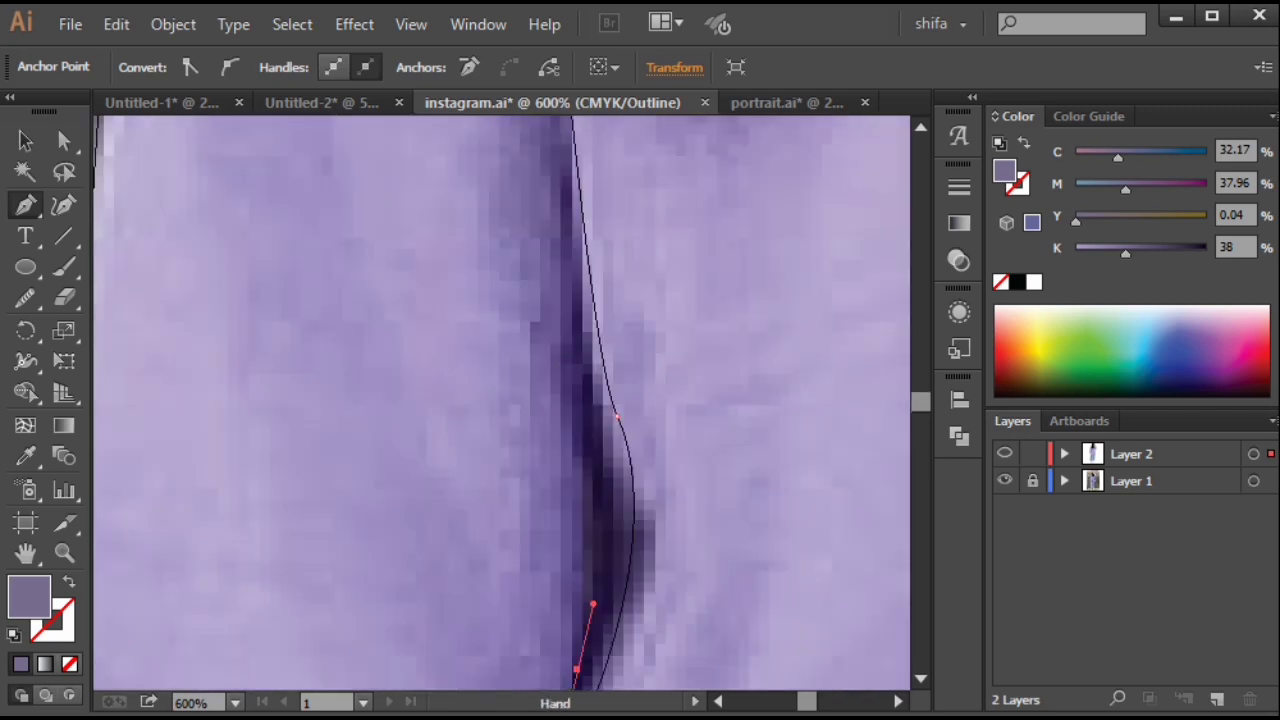
pyautogui.moveTo(590, 250); pyautogui.dragTo(598, 590)
pyautogui.moveTo(588, 400); pyautogui.dragTo(590, 672)
pyautogui.moveTo(590, 675); pyautogui.dragTo(585, 424)
pyautogui.moveTo(584, 330); pyautogui.dragTo(576, 600)
pyautogui.click(571, 354)
# Restore the coloured preview, give the sleeve fold the dark lavender fill with no stroke, and deselect it.
pyautogui.hotkey('ctrl', '-')
pyautogui.hotkey('ctrl', '-')
pyautogui.hotkey('ctrl', '-')
pyautogui.hotkey('ctrl', '-')
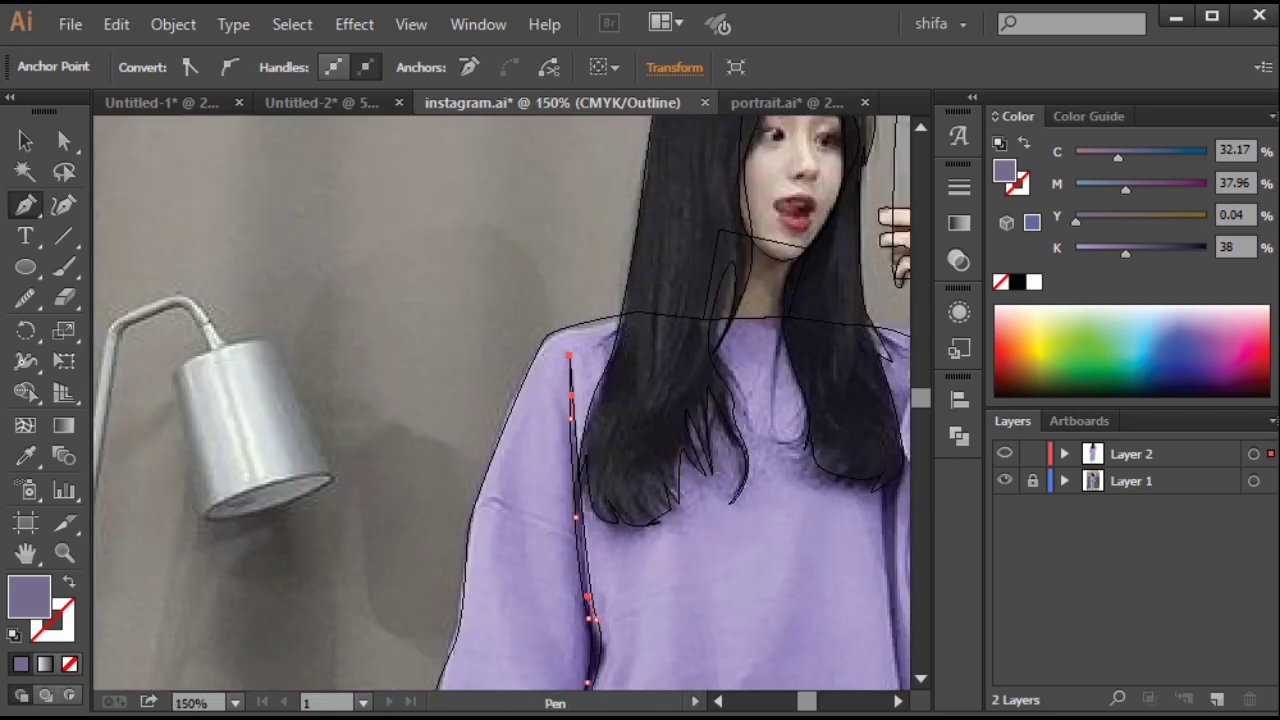
pyautogui.hotkey('shift', 'x')
pyautogui.hotkey('ctrl', 'shift', 'a')
pyautogui.hotkey('ctrl', 'y')
pyautogui.hotkey('ctrl', '-')
pyautogui.hotkey('ctrl', '-')
pyautogui.keyDown('ctrl'); pyautogui.click(494, 517); pyautogui.keyUp('ctrl')
pyautogui.hotkey('shift', 'x')
pyautogui.hotkey('ctrl', 'shift', 'a')
pyautogui.scroll(-2, 675, 533)
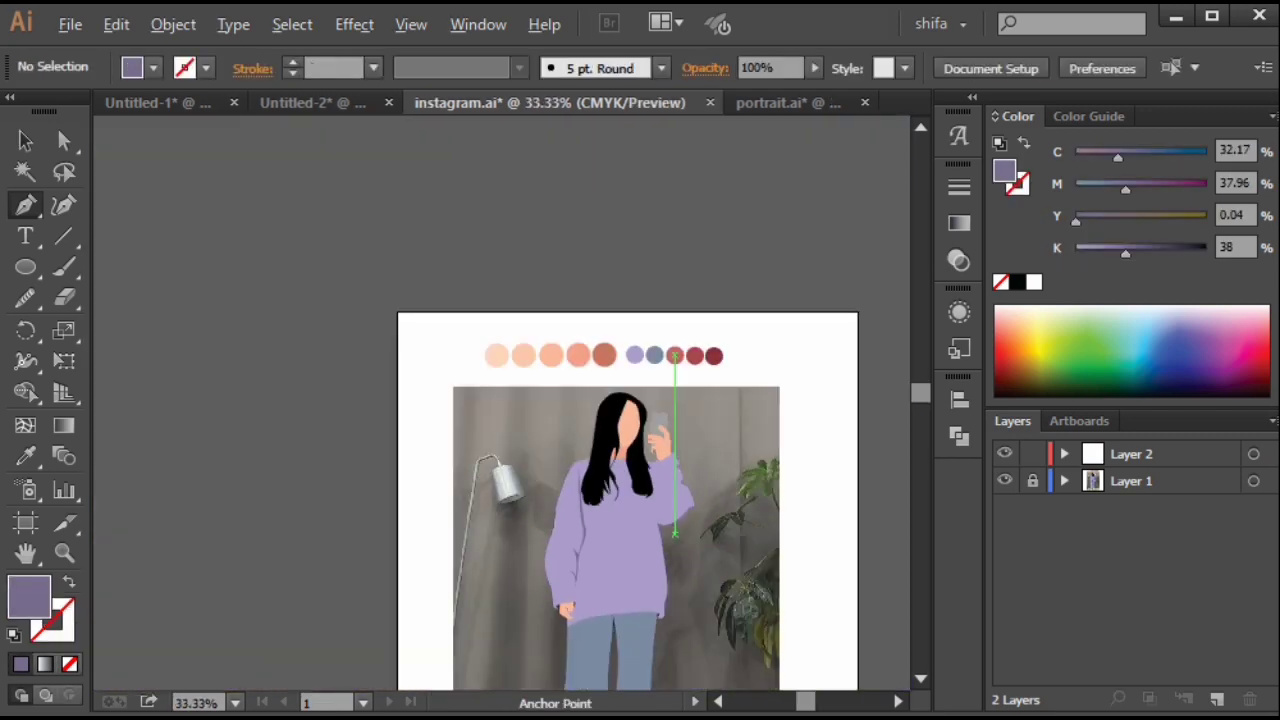
# In outline view, start tracing the sweater's side fold below the raised arm, running down to just above the hem band.
pyautogui.moveTo(677, 534); pyautogui.dragTo(637, 454)
pyautogui.hotkey('ctrl', 'y')
pyautogui.scroll(4, 620, 435)
pyautogui.scroll(2, 600, 430)
pyautogui.click(580, 400)
pyautogui.moveTo(553, 291); pyautogui.dragTo(570, 375)
pyautogui.moveTo(603, 608); pyautogui.dragTo(552, 387)
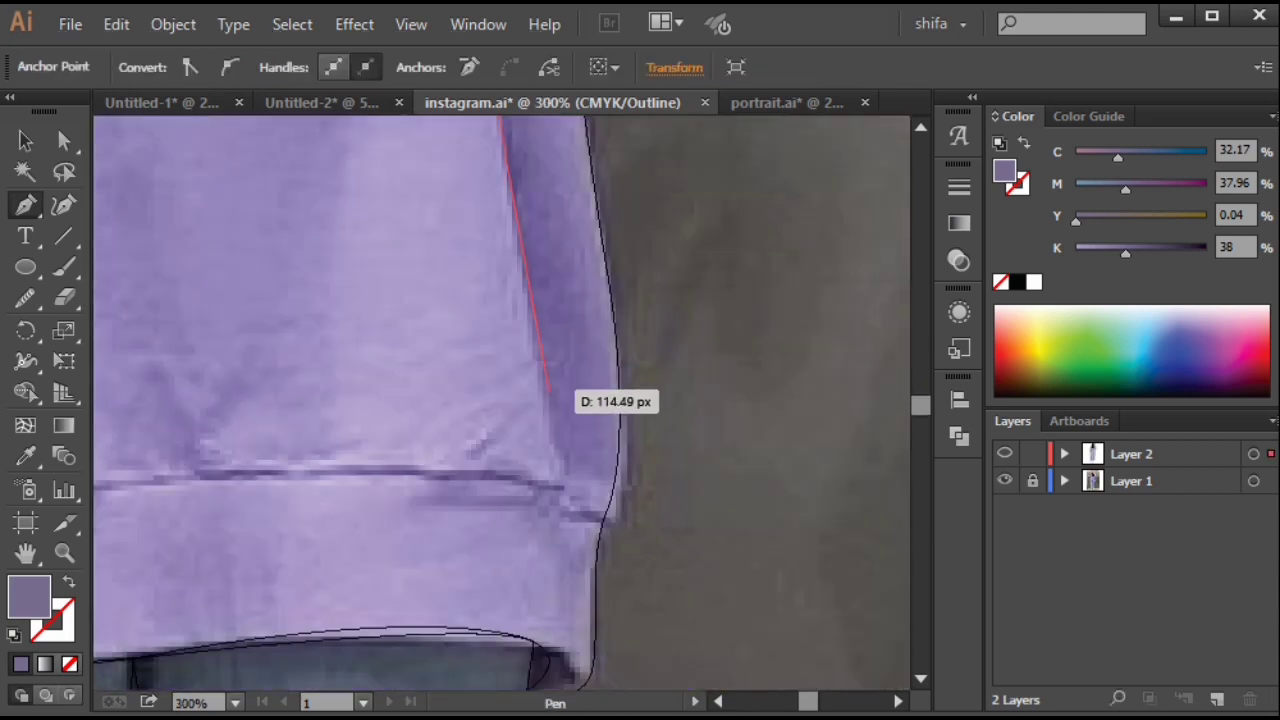
pyautogui.click(560, 390)
# Trace the side fold back up to the hair tips, close the outline and restore the coloured preview.
pyautogui.moveTo(560, 300); pyautogui.dragTo(589, 628)
pyautogui.moveTo(531, 334); pyautogui.dragTo(515, 213)
pyautogui.moveTo(555, 280); pyautogui.dragTo(597, 525)
pyautogui.click(569, 293)
pyautogui.moveTo(605, 400); pyautogui.dragTo(605, 469)
pyautogui.moveTo(602, 342); pyautogui.dragTo(545, 360)
pyautogui.click(593, 297)
pyautogui.hotkey('ctrl', 'y')
pyautogui.scroll(-3, 654, 433)
pyautogui.hotkey('ctrl', 'shift', 'a')
pyautogui.scroll(-1, 754, 512)
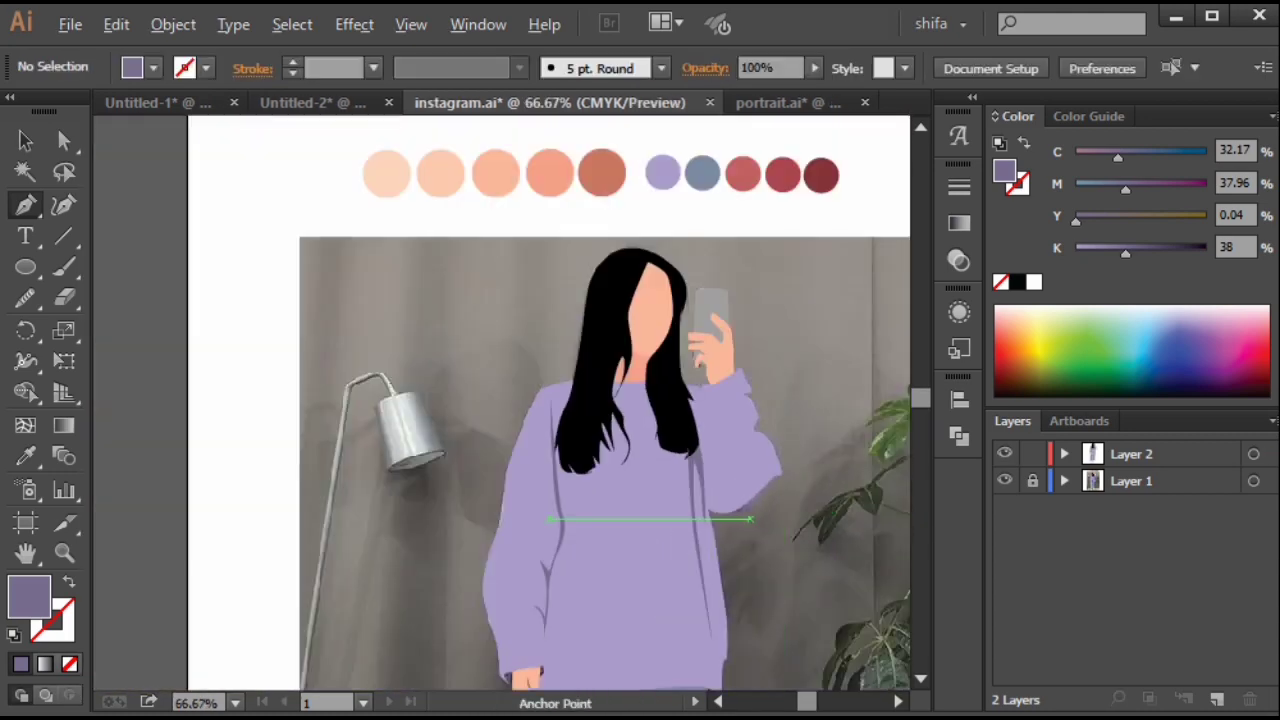
# Rearrange the stacking of the side fold below the raised arm so it sits behind the hair, and deselect it.
pyautogui.scroll(2, 705, 555)
pyautogui.click(635, 287)
pyautogui.rightClick(633, 312)
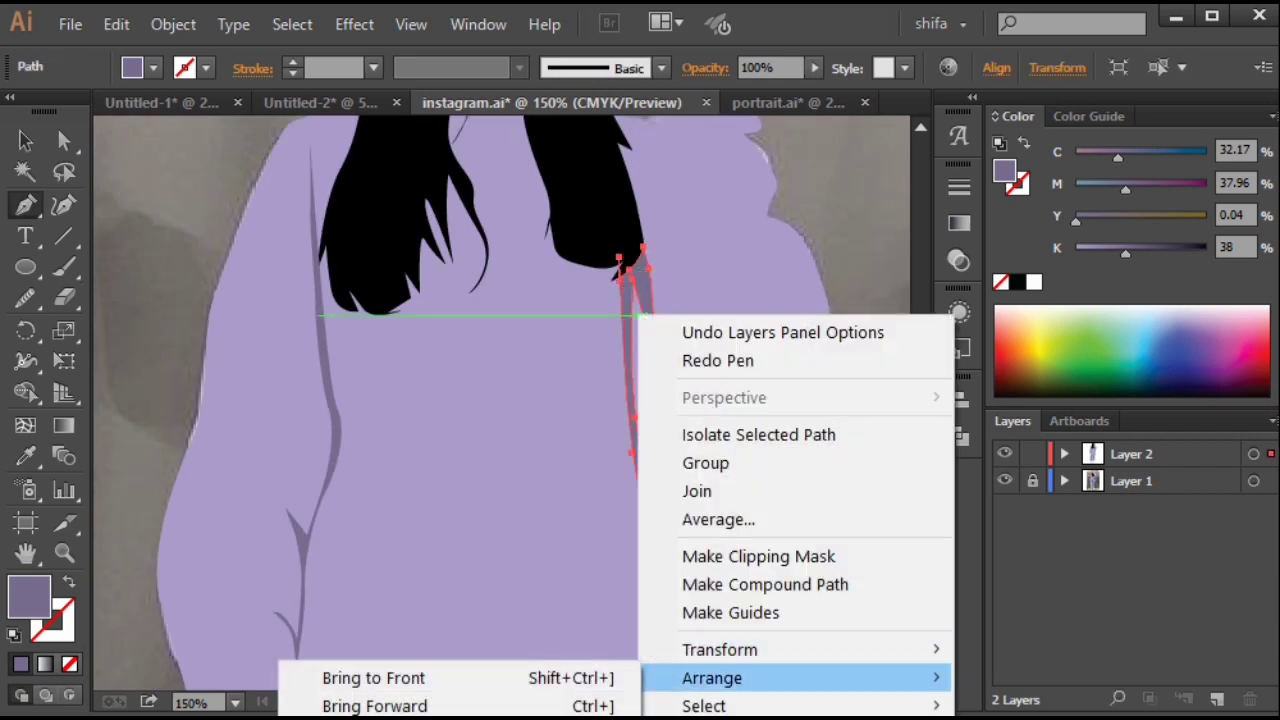
pyautogui.click(173, 24)
pyautogui.moveTo(260, 83)
pyautogui.click(609, 168)
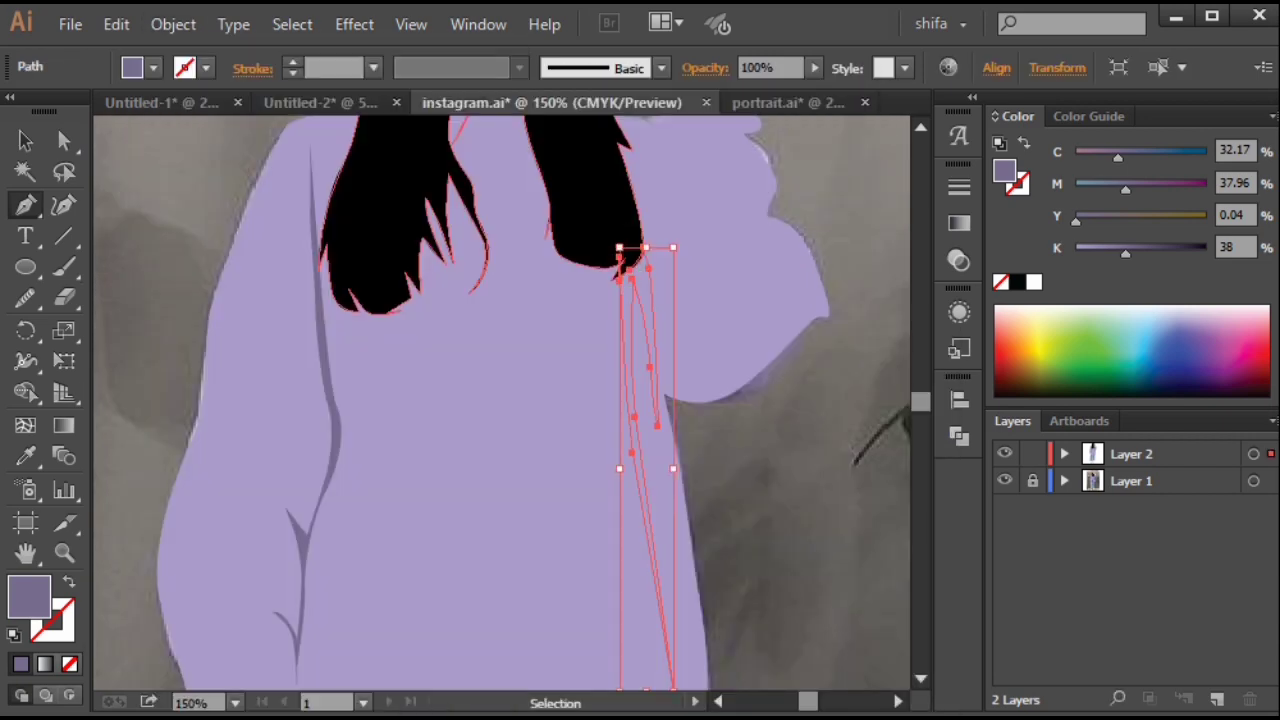
pyautogui.hotkey('ctrl', 'shift', 'a')
pyautogui.scroll(-2, 785, 370)
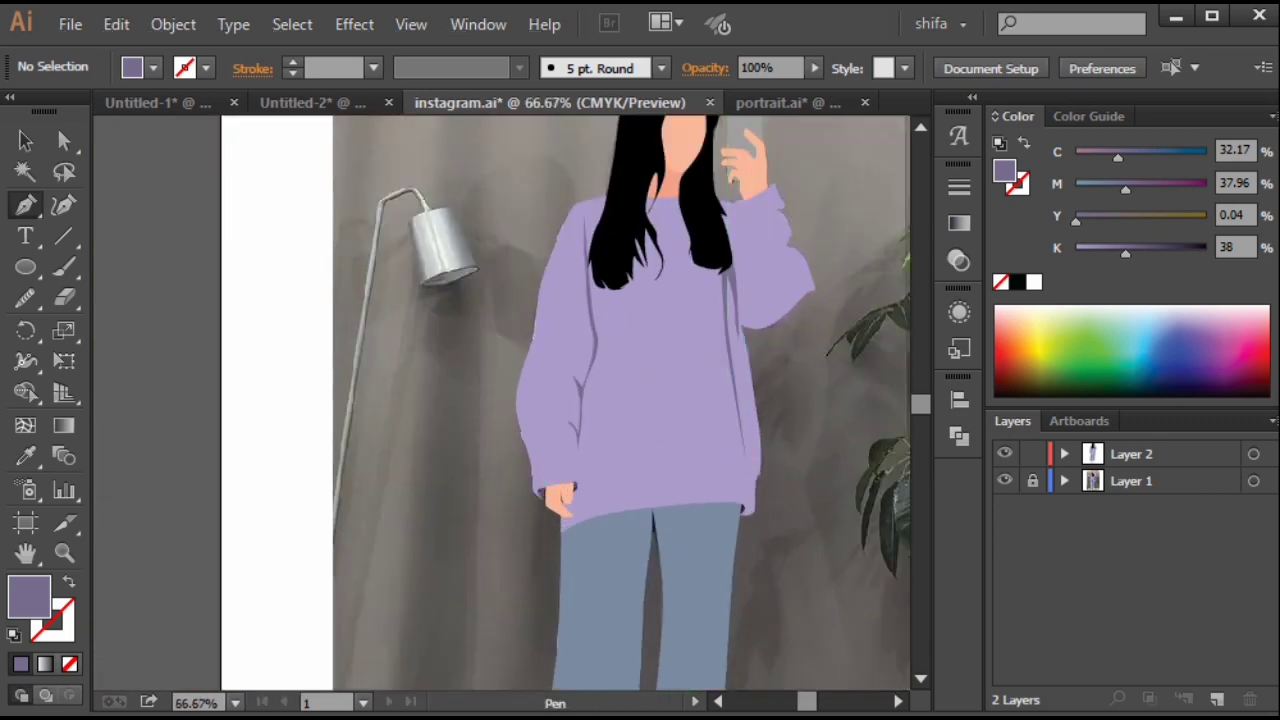
# In outline view, trace the seam line along the upper edge of the sweater's hem band from one side to the other.
pyautogui.hotkey('ctrl', 'y')
pyautogui.scroll(2, 677, 366)
pyautogui.moveTo(634, 629); pyautogui.dragTo(750, 432)
pyautogui.scroll(1, 750, 432)
pyautogui.scroll(2, 612, 285)
pyautogui.moveTo(448, 532); pyautogui.dragTo(499, 499)
pyautogui.moveTo(690, 480); pyautogui.dragTo(387, 543)
pyautogui.moveTo(335, 567); pyautogui.dragTo(483, 535)
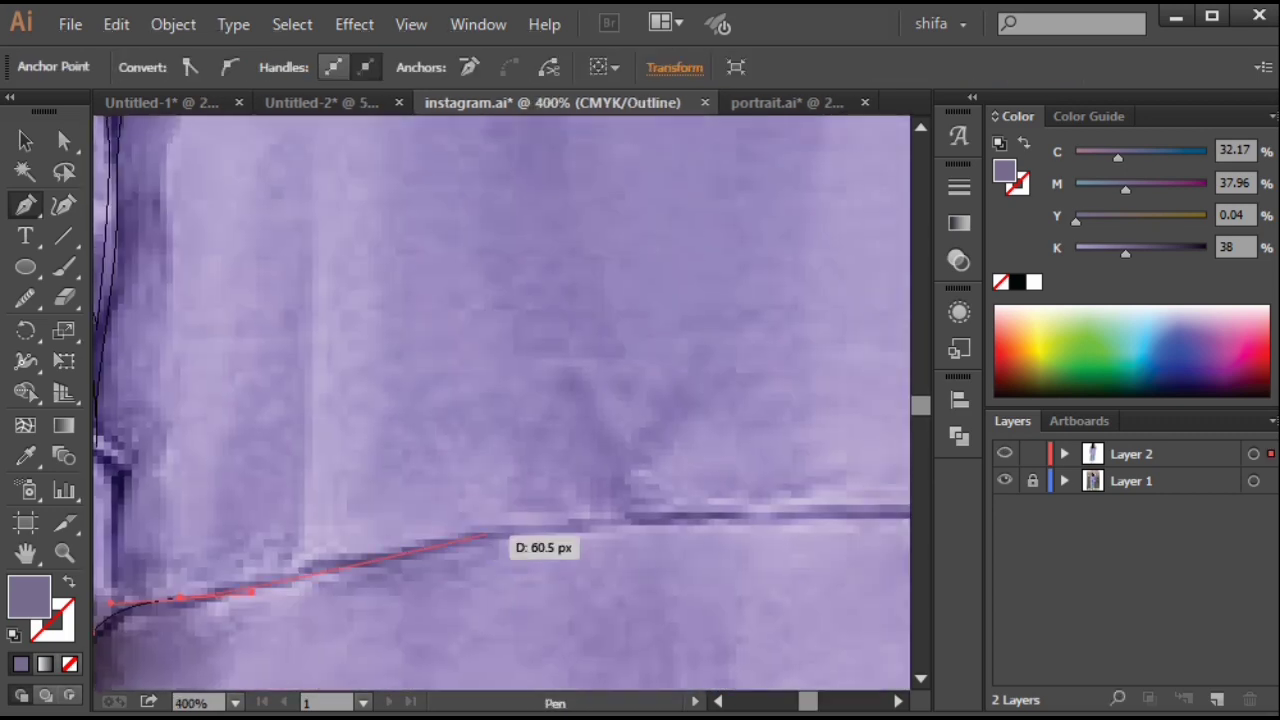
pyautogui.moveTo(620, 521); pyautogui.dragTo(105, 521)
pyautogui.moveTo(105, 521); pyautogui.dragTo(443, 503)
# Restore the coloured preview and give the hem seam a dark lavender 3 pt stroke with round caps and no fill.
pyautogui.hotkey('ctrl', 'shift', 'a')
pyautogui.hotkey('ctrl', 'y')
pyautogui.keyDown('ctrl'); pyautogui.click(154, 519); pyautogui.keyUp('ctrl')
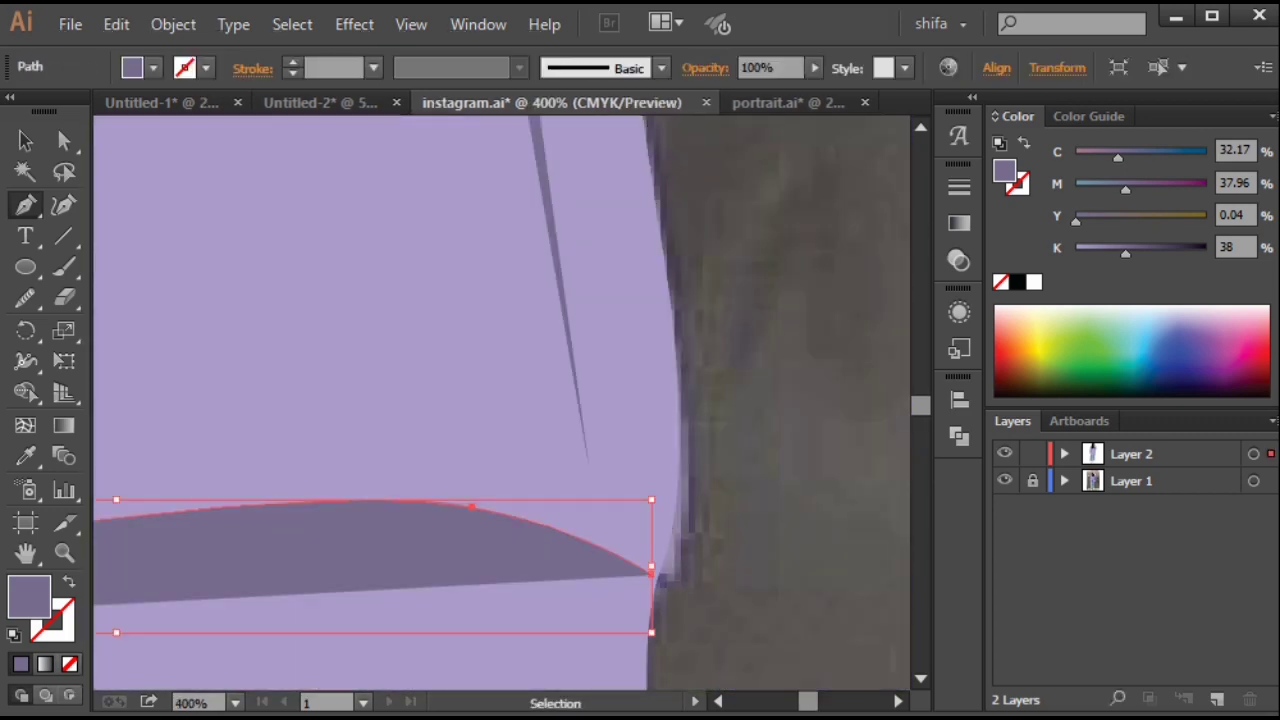
pyautogui.scroll(-3, 154, 517)
pyautogui.hotkey('shift', 'x')
pyautogui.scroll(-2, 549, 445)
pyautogui.click(959, 187)
pyautogui.click(822, 202)
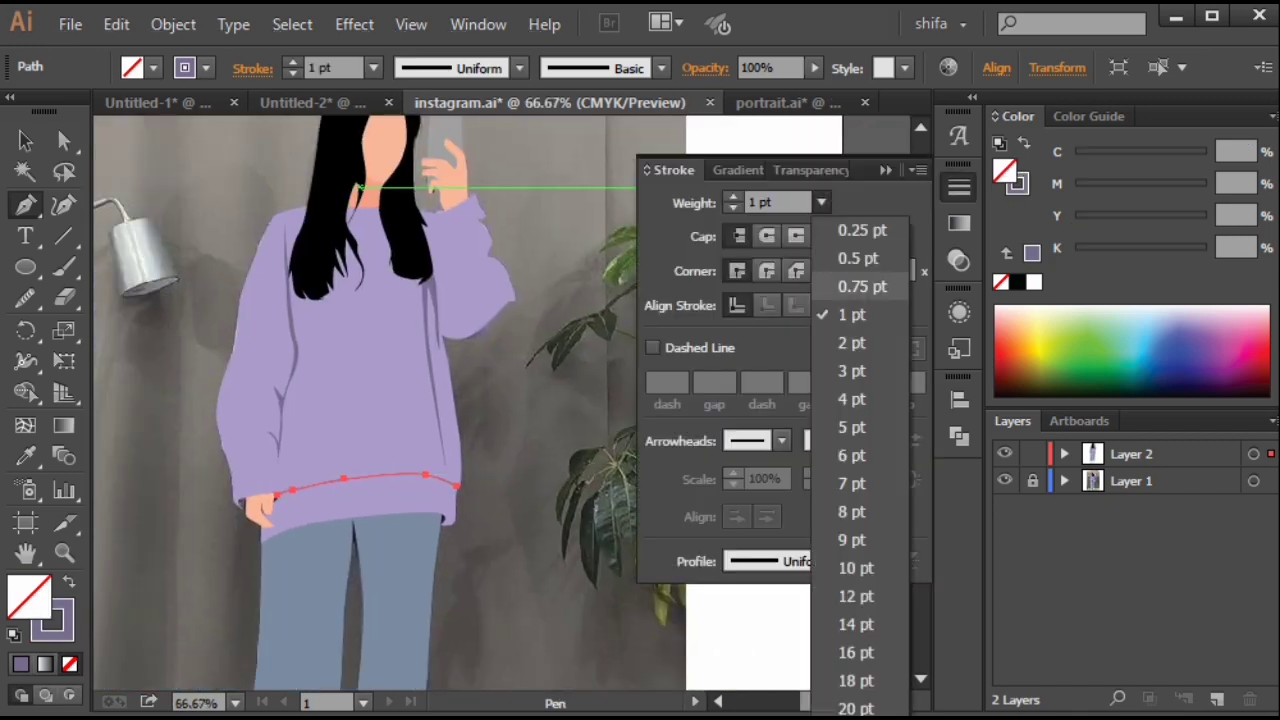
pyautogui.click(851, 343)
pyautogui.press('super')
pyautogui.press('super')
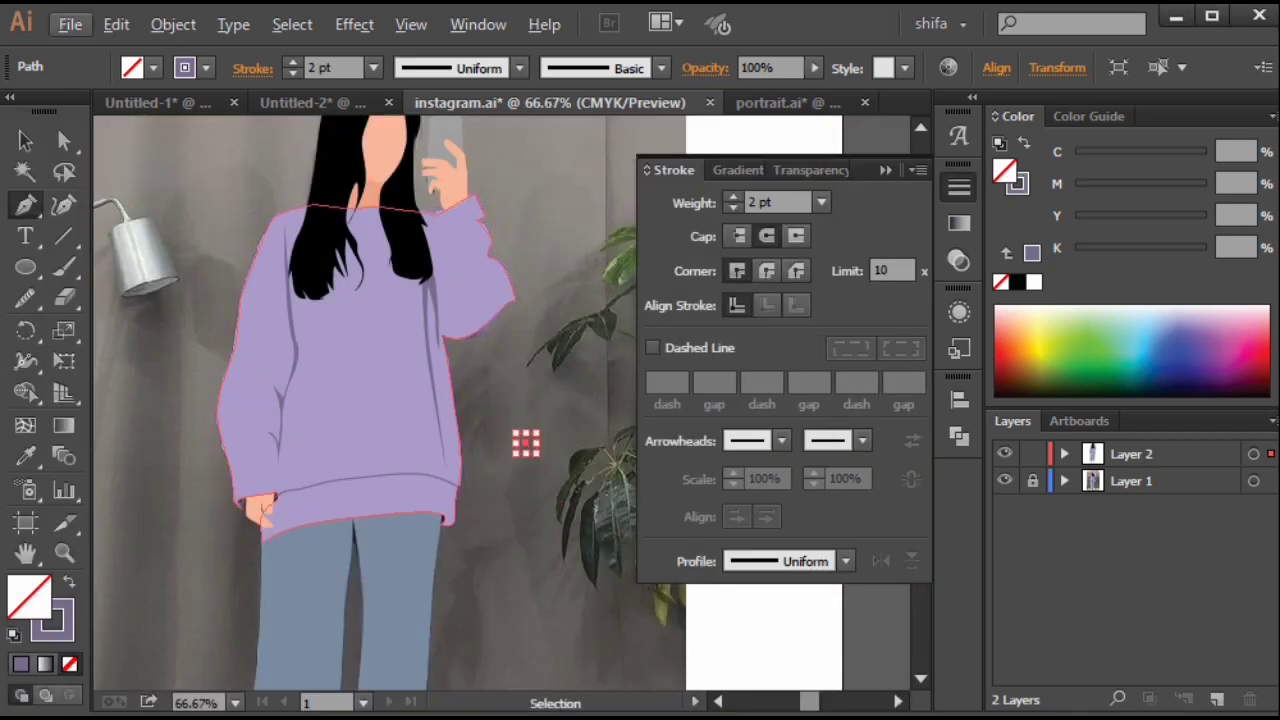
pyautogui.press('v')
pyautogui.hotkey('ctrl', 'shift', 'a')
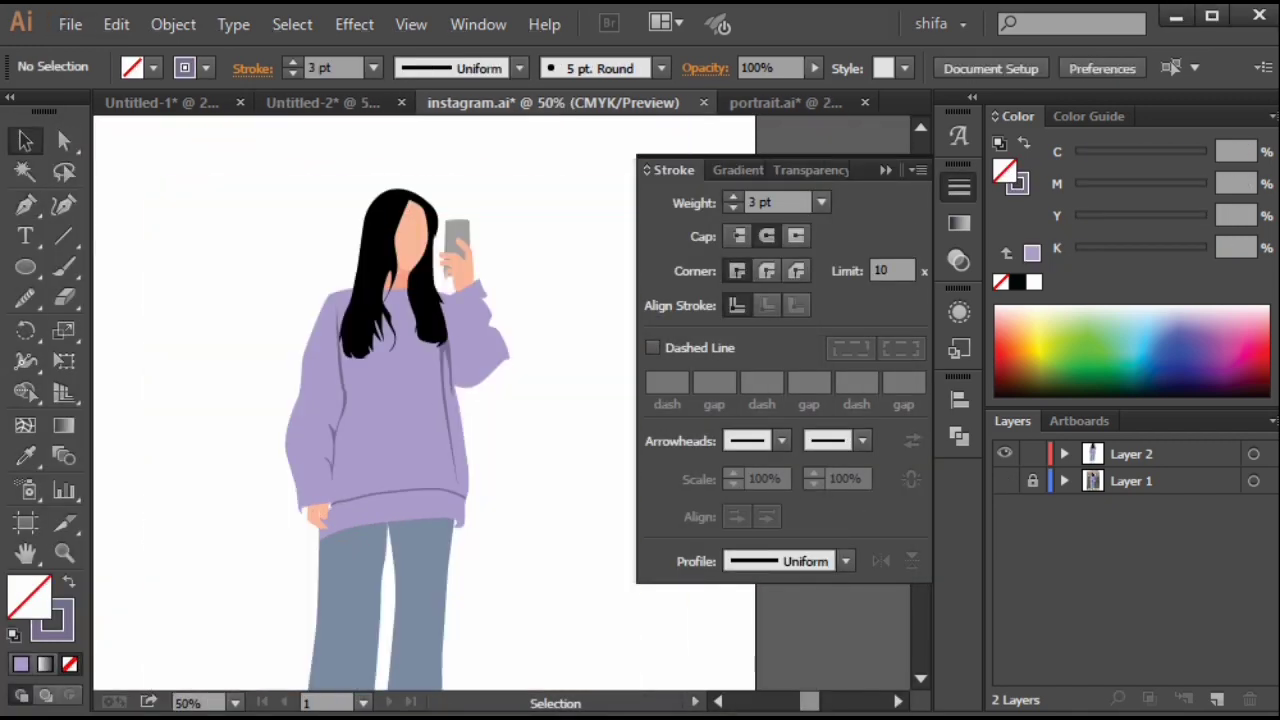
# Show the photo layer again and, with Layer 2 in outline view, trace the cuff seam of the raised sleeve.
pyautogui.click(1005, 481)
pyautogui.keyDown('ctrl'); pyautogui.click(1005, 454); pyautogui.keyUp('ctrl')
pyautogui.scroll(2, 491, 290)
pyautogui.click(886, 170)
pyautogui.press('p')
pyautogui.scroll(4, 443, 306)
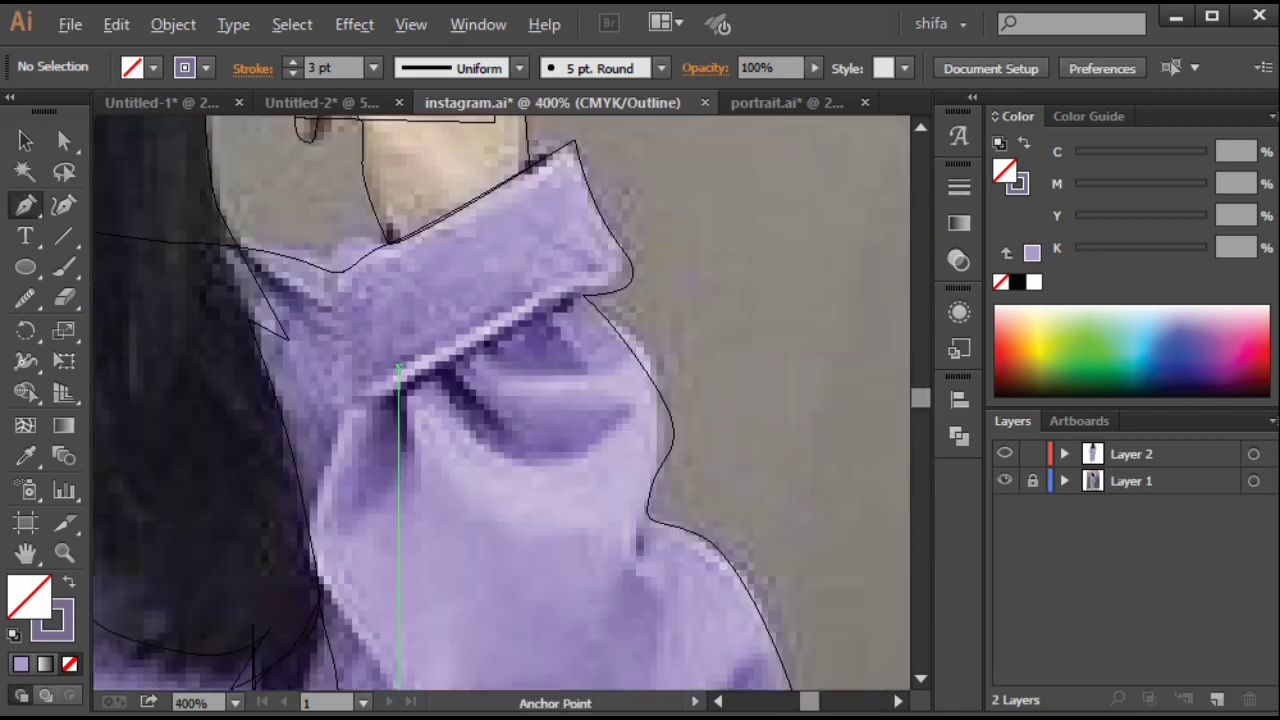
pyautogui.scroll(1, 397, 370)
pyautogui.click(301, 223)
pyautogui.click(329, 413)
pyautogui.moveTo(609, 269); pyautogui.dragTo(510, 377)
pyautogui.hotkey('ctrl', 'shift', 'a')
# Trace the lowered sleeve's cuff seam from its outer edge across and down to the hand, and restore the coloured preview.
pyautogui.scroll(-5, 745, 155)
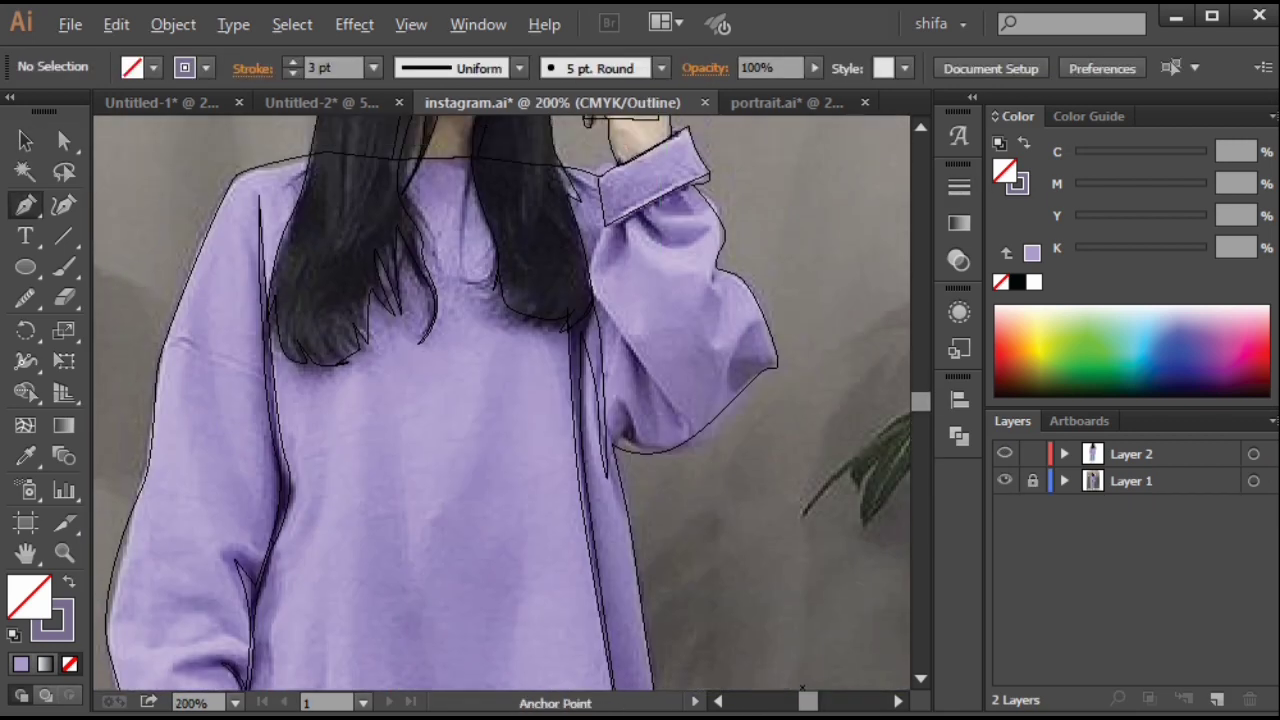
pyautogui.scroll(5, 275, 400)
pyautogui.click(171, 443)
pyautogui.hotkey('ctrl', 'z')
pyautogui.moveTo(181, 446); pyautogui.dragTo(194, 434)
pyautogui.moveTo(301, 375); pyautogui.dragTo(365, 358)
pyautogui.moveTo(617, 352); pyautogui.dragTo(646, 372)
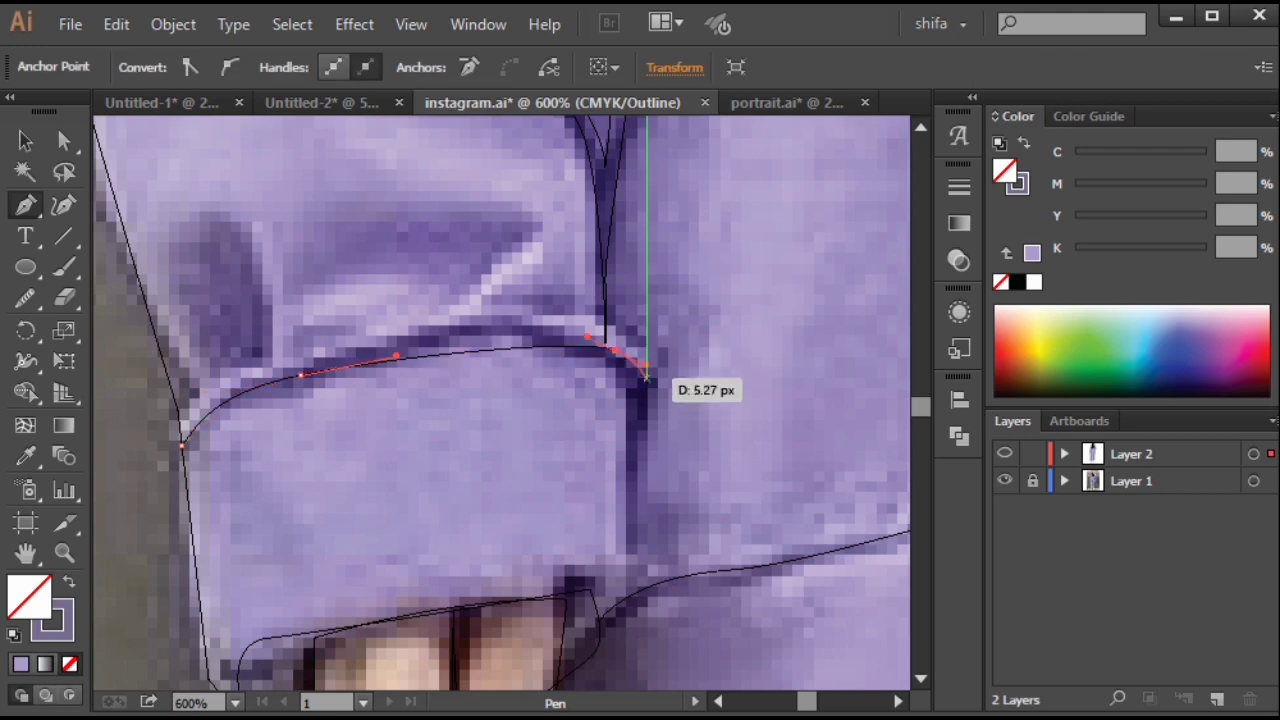
pyautogui.click(559, 594)
pyautogui.hotkey('ctrl', 'shift', 'a')
pyautogui.hotkey('ctrl', 'y')
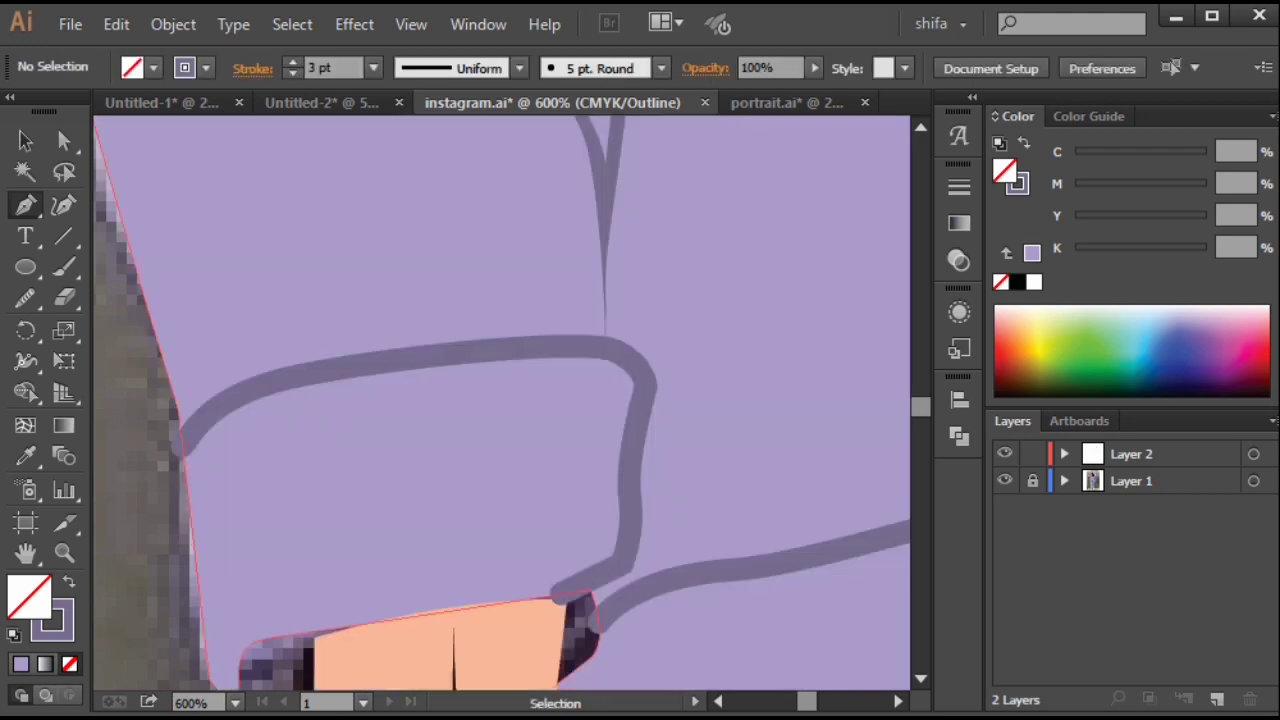
# In outline view, trace the shoulder seam across the upper part of the lowered sleeve and deselect it.
pyautogui.scroll(-6, 600, 480)
pyautogui.moveTo(757, 480); pyautogui.dragTo(719, 518)
pyautogui.hotkey('ctrl', 'y')
pyautogui.scroll(4, 541, 328)
pyautogui.moveTo(541, 328)
pyautogui.mouseDown()
pyautogui.moveTo(361, 399)
pyautogui.moveTo(400, 438)
pyautogui.mouseUp()
pyautogui.click(223, 367)
pyautogui.click(434, 429)
pyautogui.scroll(-3, 434, 429)
pyautogui.hotkey('ctrl', 'shift', 'a')
pyautogui.scroll(3, 517, 370)
pyautogui.scroll(2, 483, 204)
pyautogui.click(491, 191)
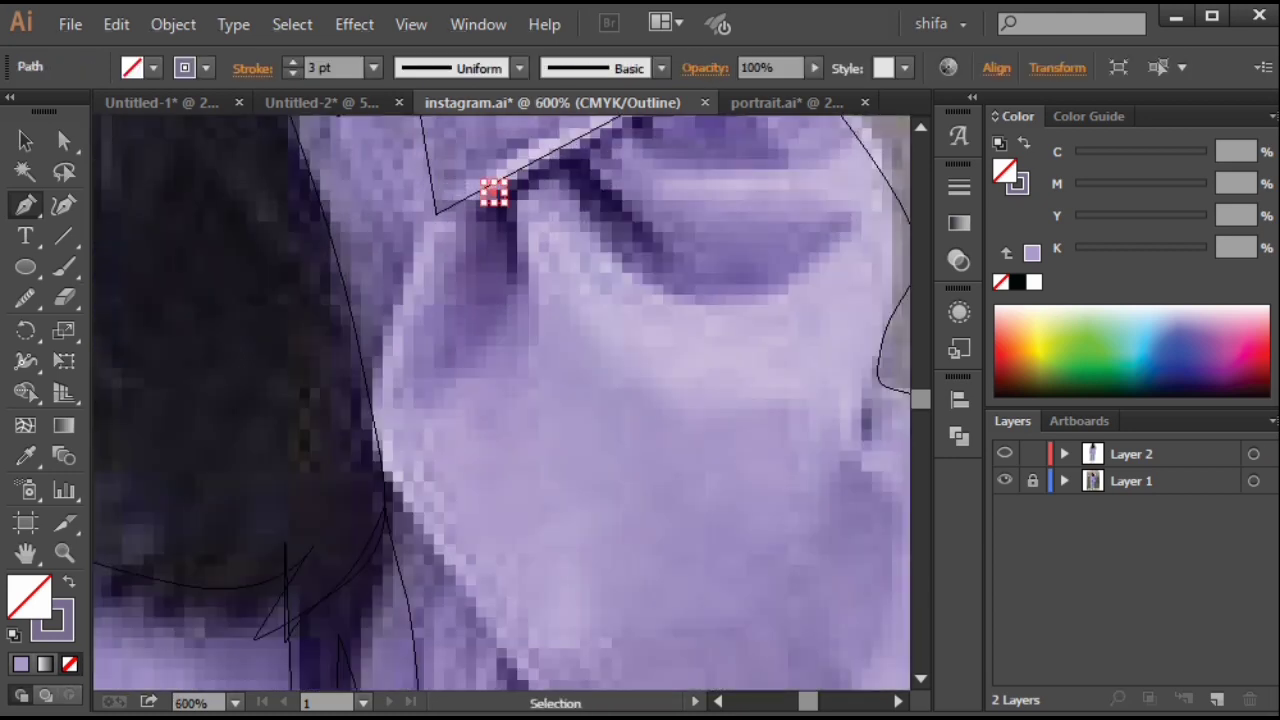
pyautogui.hotkey('ctrl', 'z')
pyautogui.keyDown('ctrl'); pyautogui.click(383, 508); pyautogui.keyUp('ctrl')
pyautogui.click(452, 273)
pyautogui.click(420, 434)
pyautogui.hotkey('ctrl', 'z')
pyautogui.hotkey('ctrl', 'z')
# Trace the pointed gathers beneath the raised sleeve's cuff as a dark lavender shape without stroke, and restore the coloured preview.
pyautogui.click(486, 251)
pyautogui.moveTo(500, 358); pyautogui.dragTo(499, 366)
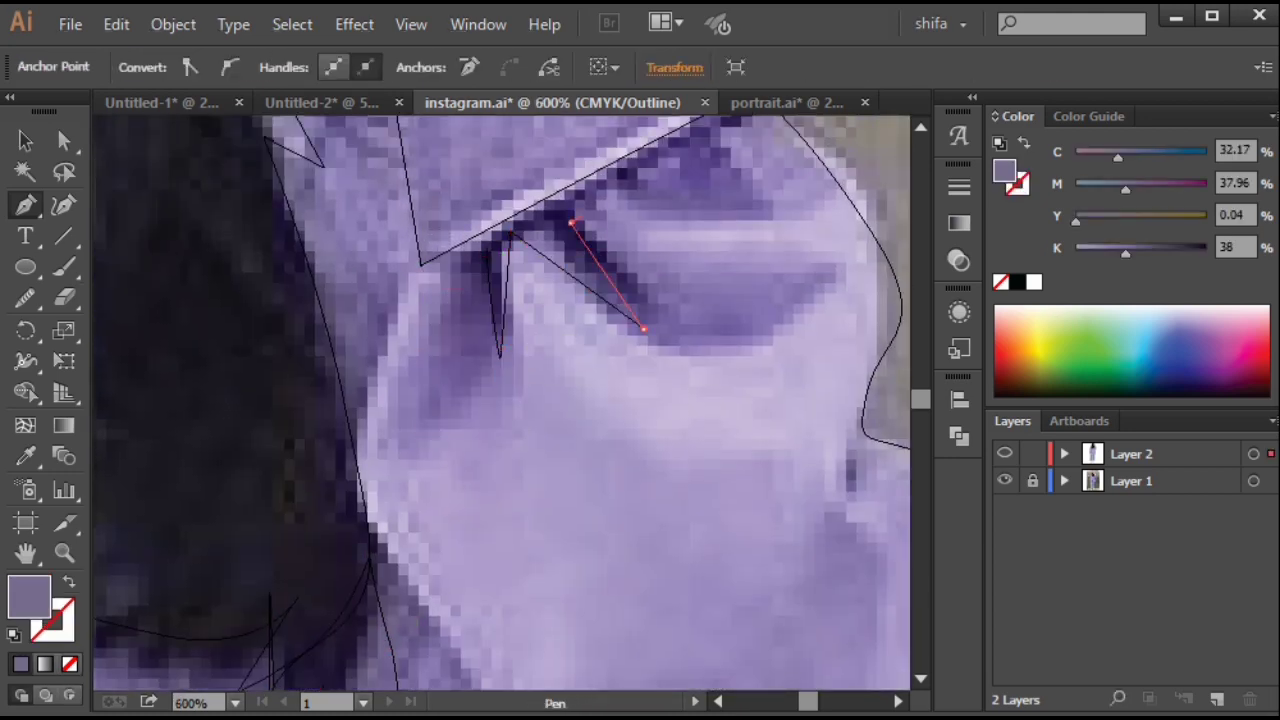
pyautogui.scroll(3, 700, 312)
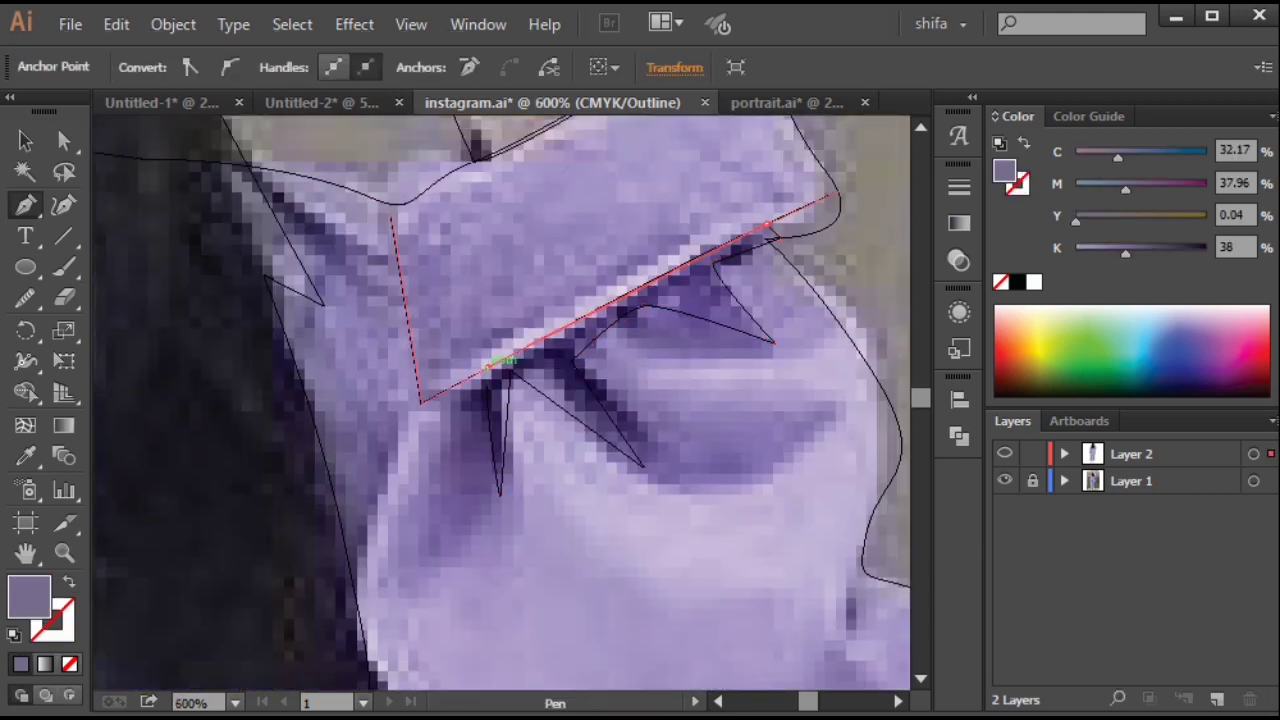
pyautogui.scroll(-4, 500, 362)
pyautogui.keyDown('ctrl'); pyautogui.click(1005, 453); pyautogui.keyUp('ctrl')
pyautogui.keyDown('ctrl'); pyautogui.click(690, 380); pyautogui.keyUp('ctrl')
pyautogui.scroll(-3, 667, 375)
pyautogui.scroll(3, 611, 480)
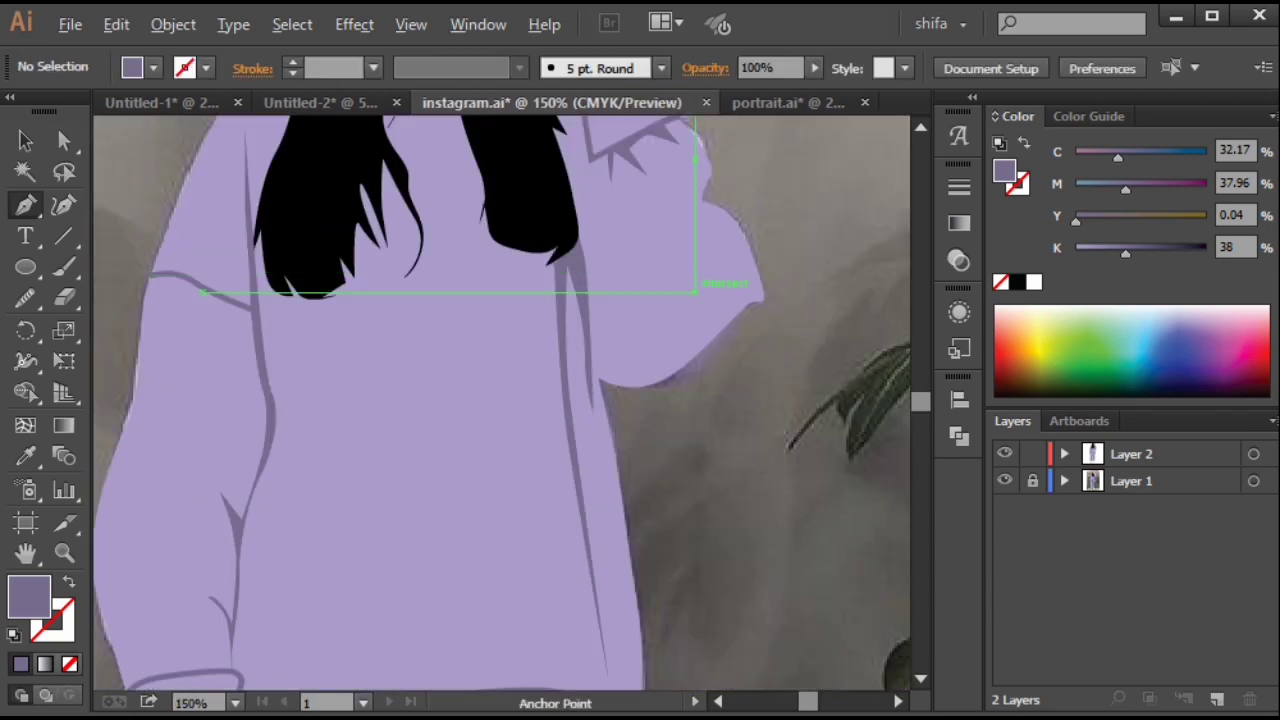
# Select the sweater's side fold below the raised arm, set its black value to 29%, and deselect it.
pyautogui.scroll(-1, 706, 319)
pyautogui.keyDown('ctrl'); pyautogui.click(1005, 453); pyautogui.keyUp('ctrl')
pyautogui.scroll(2, 415, 292)
pyautogui.moveTo(612, 620); pyautogui.dragTo(473, 526)
pyautogui.keyDown('ctrl'); pyautogui.click(1005, 453); pyautogui.keyUp('ctrl')
pyautogui.scroll(-4, 604, 463)
pyautogui.keyDown('ctrl'); pyautogui.click(622, 424); pyautogui.keyUp('ctrl')
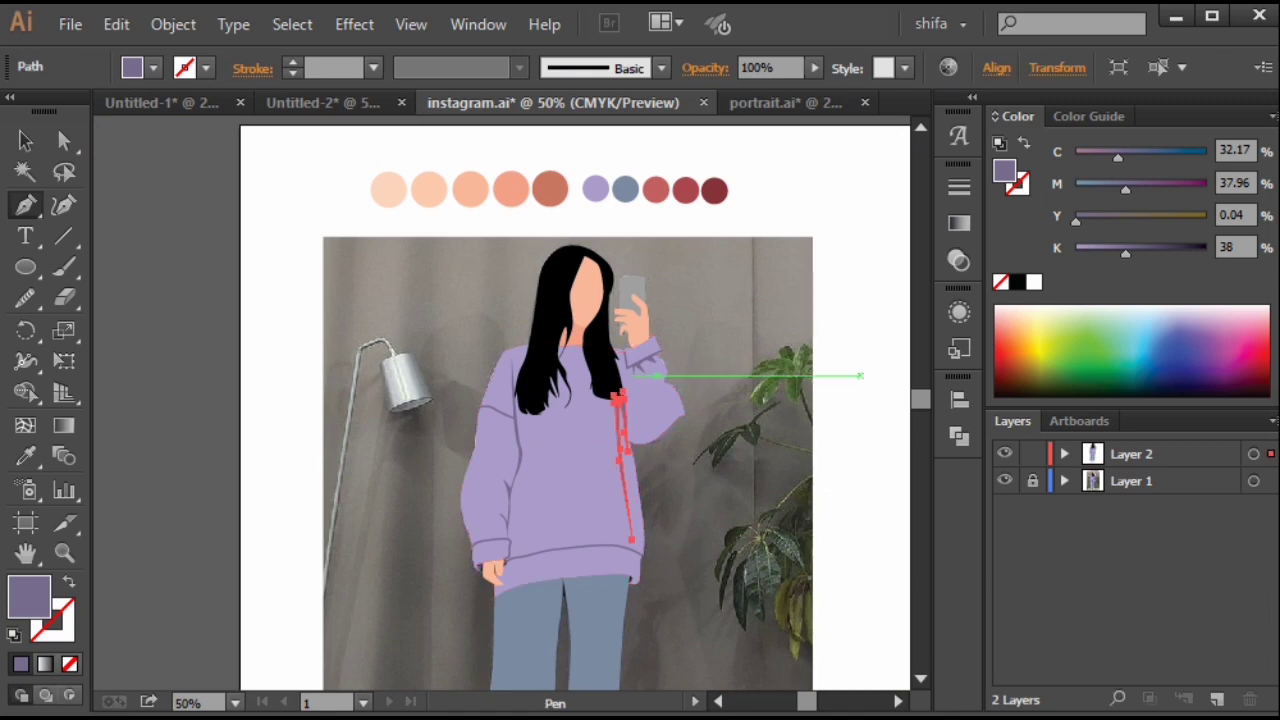
pyautogui.moveTo(1126, 254); pyautogui.dragTo(1114, 254)
pyautogui.keyDown('ctrl'); pyautogui.click(800, 320); pyautogui.keyUp('ctrl')
# In outline view, start tracing a broad sleeve shadow from the shoulder, around the shoulder seam and down to the elbow crease.
pyautogui.scroll(4, 513, 402)
pyautogui.click(475, 140)
pyautogui.keyDown('ctrl'); pyautogui.click(1005, 453); pyautogui.keyUp('ctrl')
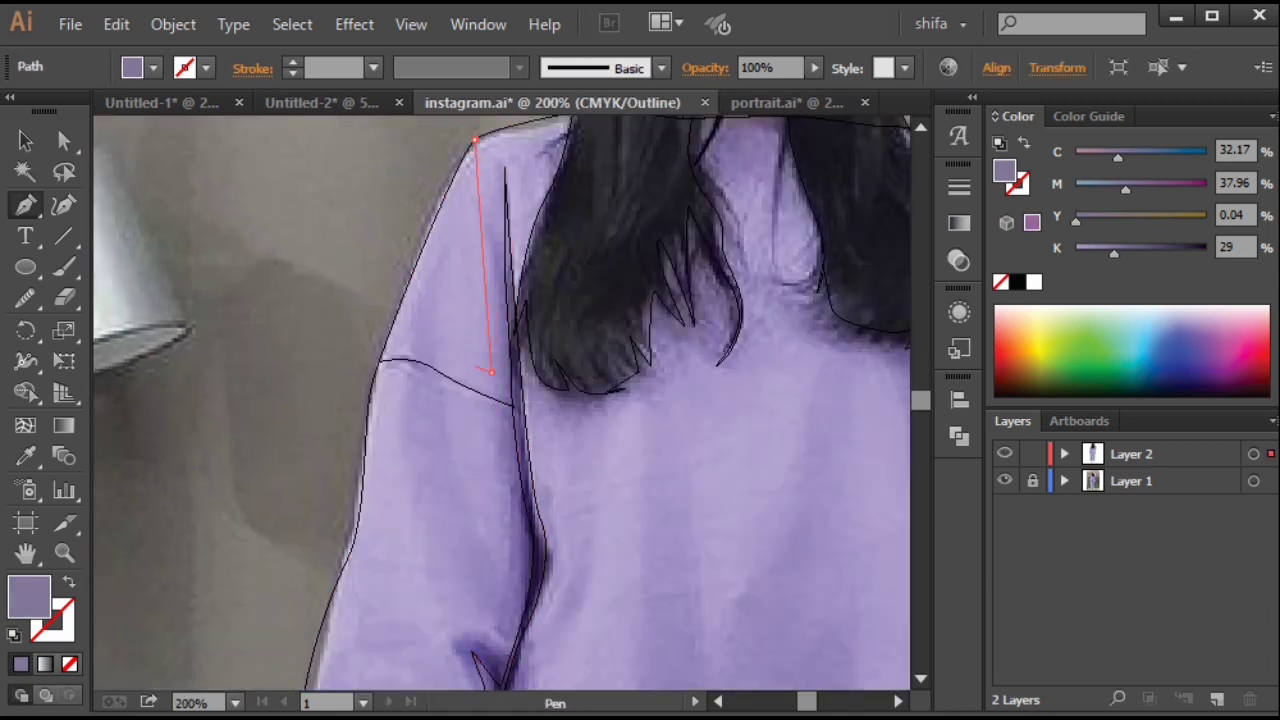
pyautogui.click(491, 372)
pyautogui.click(386, 342)
pyautogui.moveTo(528, 510); pyautogui.dragTo(519, 334)
pyautogui.click(503, 380)
pyautogui.click(488, 455)
pyautogui.click(442, 451)
pyautogui.moveTo(448, 475); pyautogui.dragTo(447, 326)
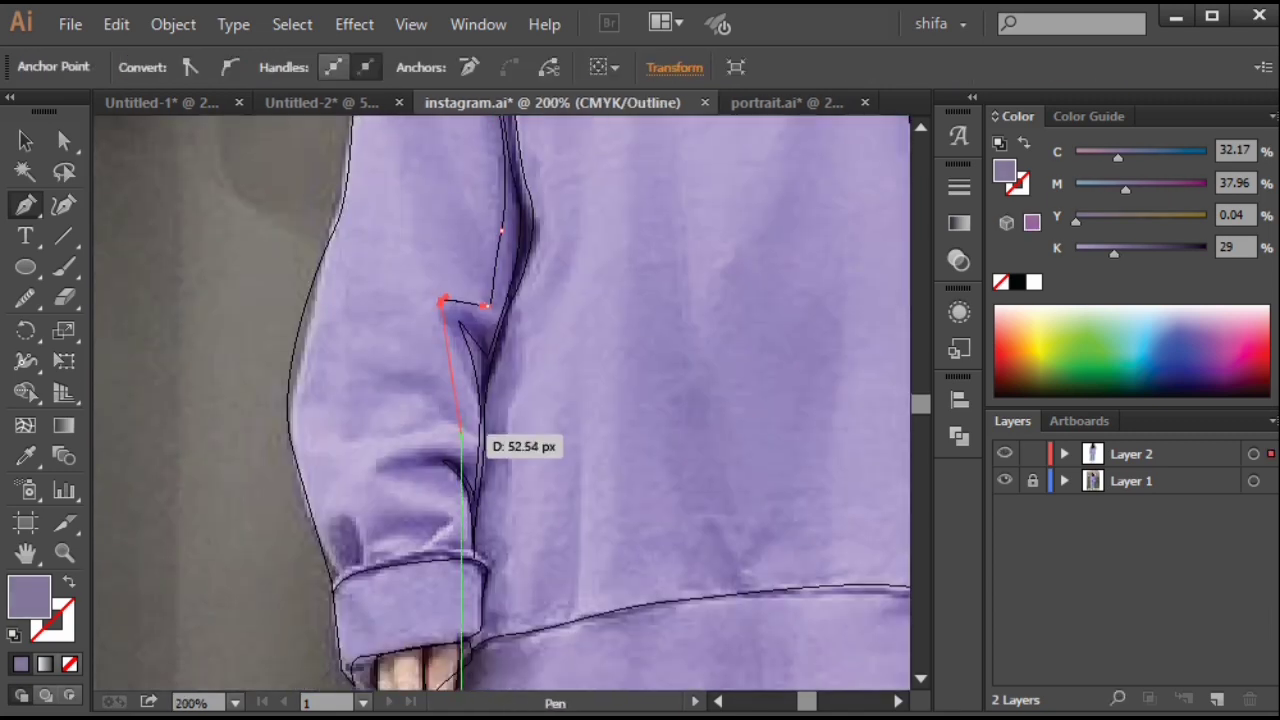
# Continue the sleeve shadow outline through the wrinkles above the lowered cuff and out to the sleeve's outer edge.
pyautogui.scroll(3, 446, 543)
pyautogui.click(422, 513)
pyautogui.click(406, 560)
pyautogui.moveTo(406, 562); pyautogui.dragTo(471, 385)
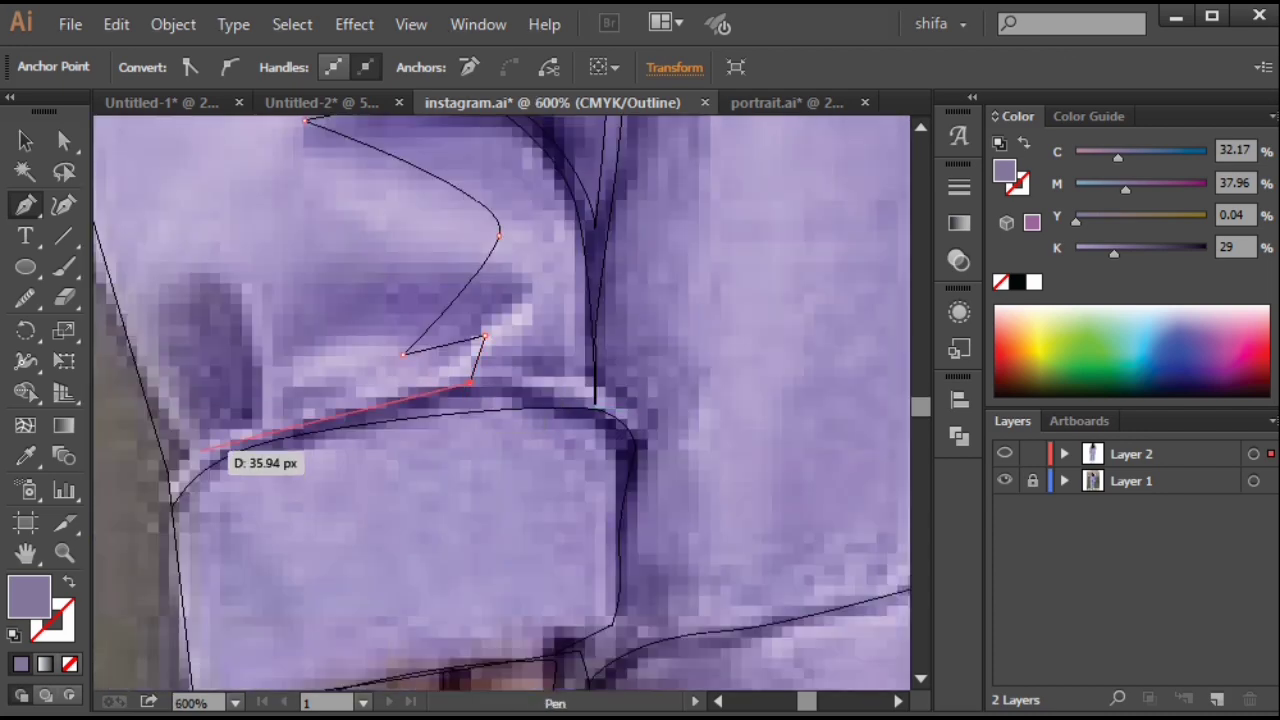
pyautogui.click(168, 471)
pyautogui.click(173, 516)
# Carry the sleeve shadow outline around the lit part of the lowered cuff and along its edge at the hand.
pyautogui.moveTo(567, 445); pyautogui.dragTo(584, 315)
pyautogui.click(603, 458)
pyautogui.click(215, 563)
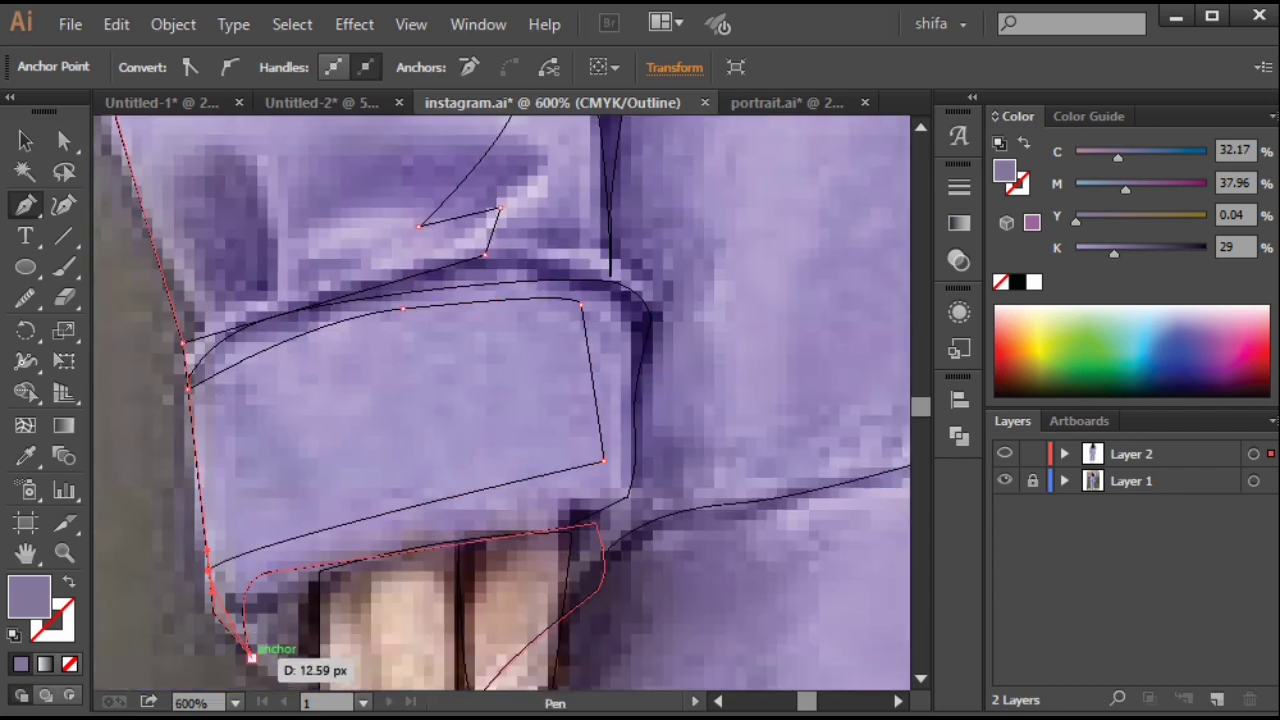
pyautogui.moveTo(252, 655); pyautogui.dragTo(264, 492)
pyautogui.click(240, 541)
pyautogui.click(492, 439)
pyautogui.moveTo(492, 439); pyautogui.dragTo(262, 119)
pyautogui.moveTo(130, 428); pyautogui.dragTo(150, 506)
# Run the shadow outline below the hand across the hem and back up the torso beside the sleeve.
pyautogui.click(524, 516)
pyautogui.moveTo(560, 170); pyautogui.dragTo(394, 524)
pyautogui.moveTo(424, 432); pyautogui.dragTo(468, 360)
pyautogui.scroll(-4, 451, 506)
pyautogui.moveTo(506, 233); pyautogui.dragTo(431, 348)
pyautogui.moveTo(430, 348); pyautogui.dragTo(409, 279)
pyautogui.moveTo(409, 279); pyautogui.dragTo(409, 446)
# Trace the shadow outline under the hair tips up to the neckline, close it at the shoulder and restore the coloured preview.
pyautogui.moveTo(414, 357); pyautogui.dragTo(414, 316)
pyautogui.click(414, 300)
pyautogui.moveTo(473, 282); pyautogui.dragTo(484, 258)
pyautogui.moveTo(491, 526); pyautogui.dragTo(491, 633)
pyautogui.moveTo(499, 337); pyautogui.dragTo(512, 308)
pyautogui.click(335, 241)
pyautogui.keyDown('ctrl'); pyautogui.click(1005, 453); pyautogui.keyUp('ctrl')
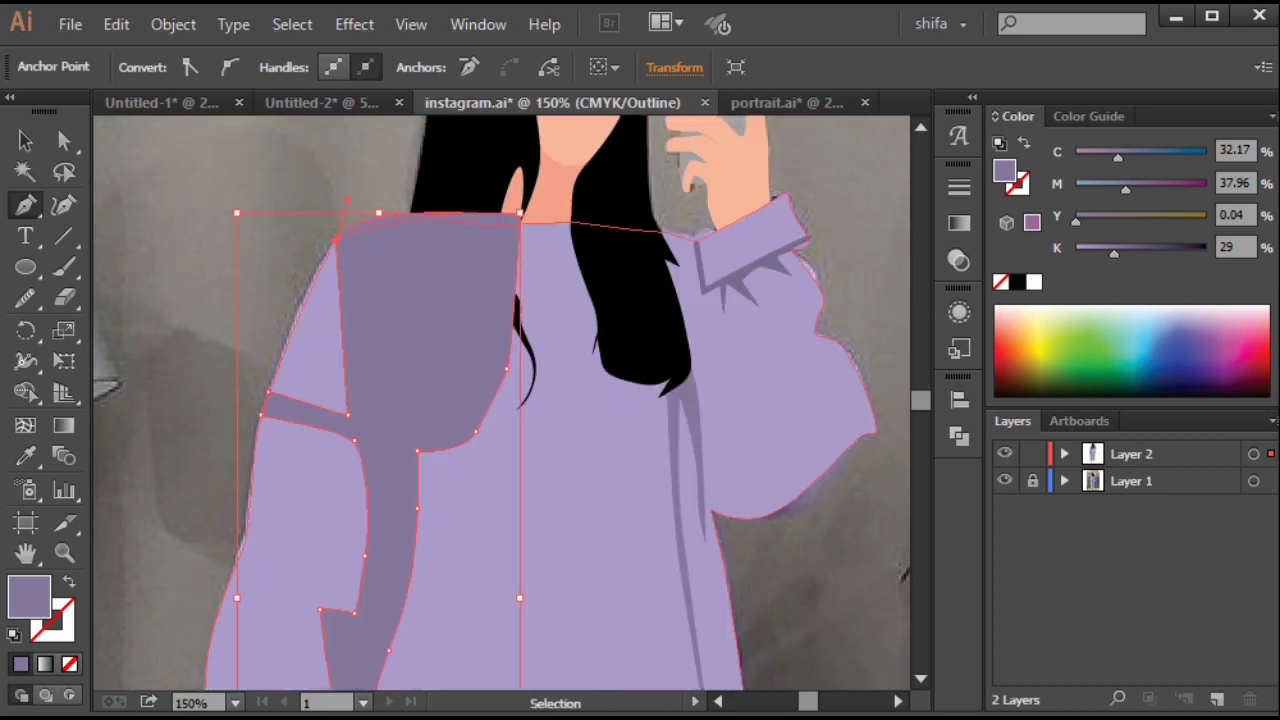
# Select the sleeve shadow together with the sweater shape and trim the shadow with the Intersect shape mode.
pyautogui.scroll(-3, 515, 390)
pyautogui.click(25, 141)
pyautogui.scroll(2, 541, 518)
pyautogui.click(535, 480)
pyautogui.keyDown('shift'); pyautogui.click(435, 230); pyautogui.keyUp('shift')
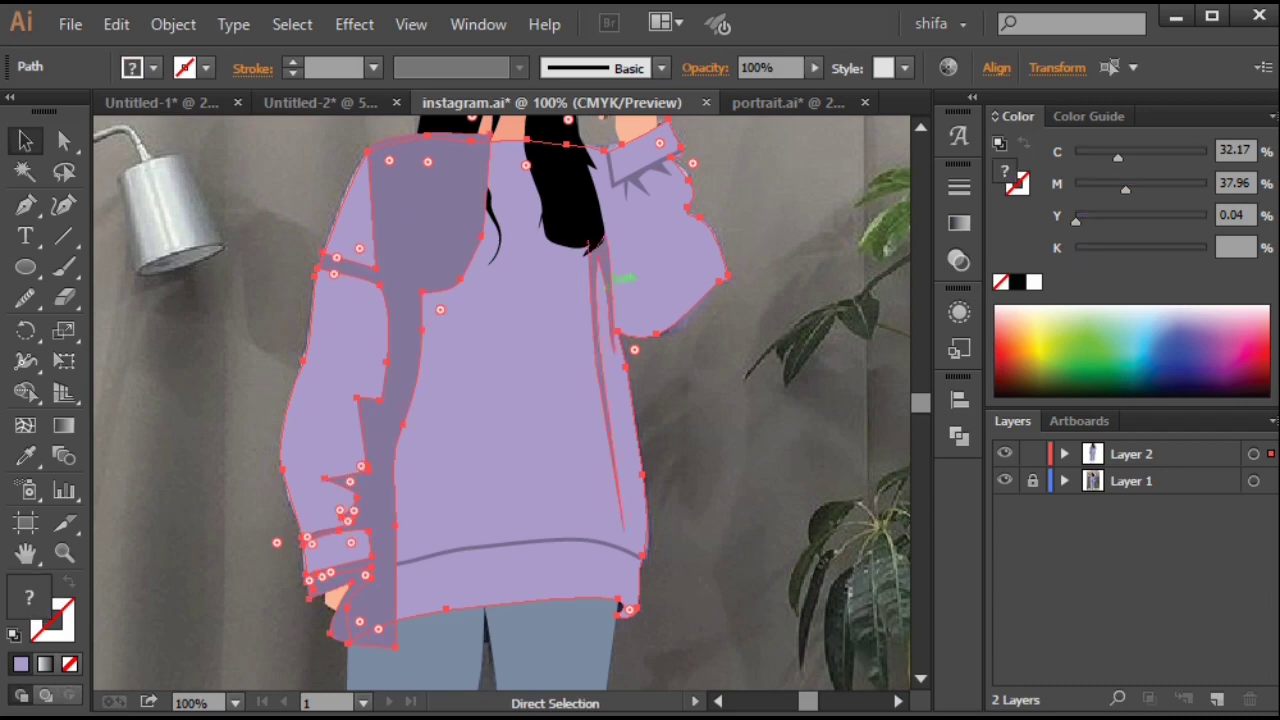
pyautogui.click(959, 436)
pyautogui.click(755, 438)
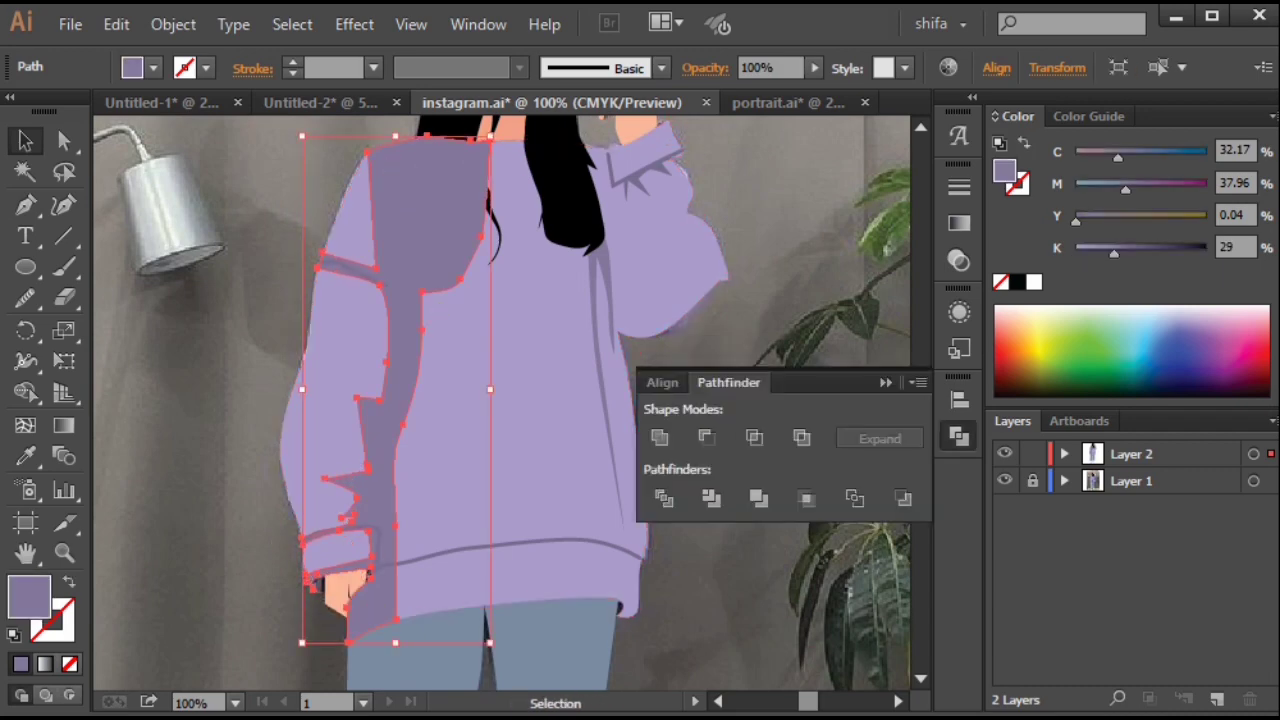
# Stack the sleeve shadow above the sweater but behind the hair and fold lines, with its black value set to 15%.
pyautogui.rightClick(447, 250)
pyautogui.click(173, 24)
pyautogui.moveTo(214, 80)
pyautogui.click(586, 137)
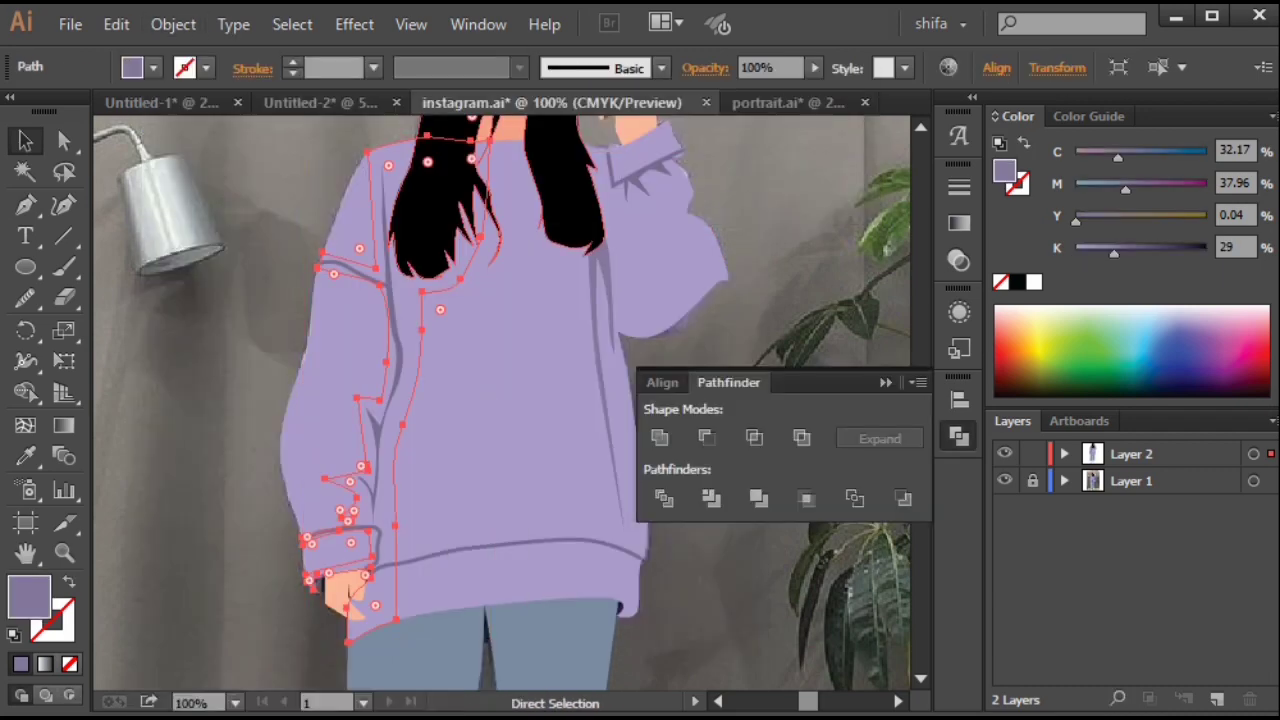
pyautogui.hotkey('ctrl', ']')
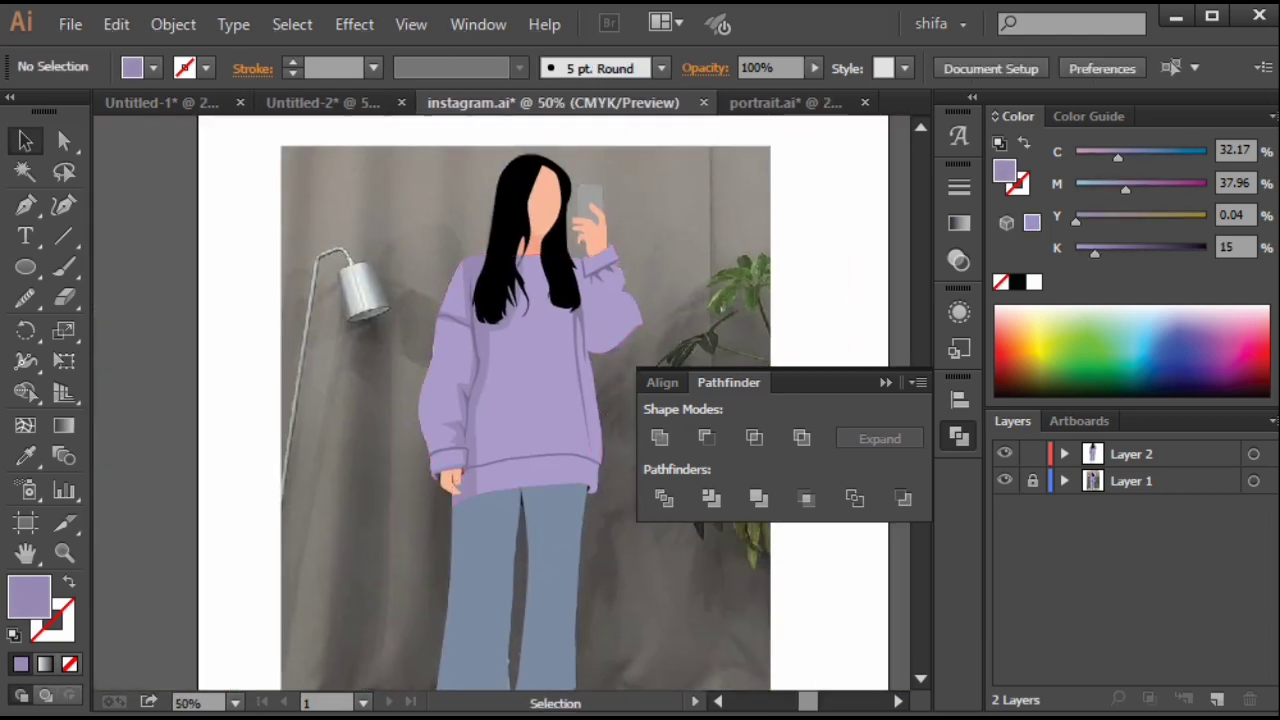
pyautogui.click(1004, 481)
pyautogui.click(1004, 481)
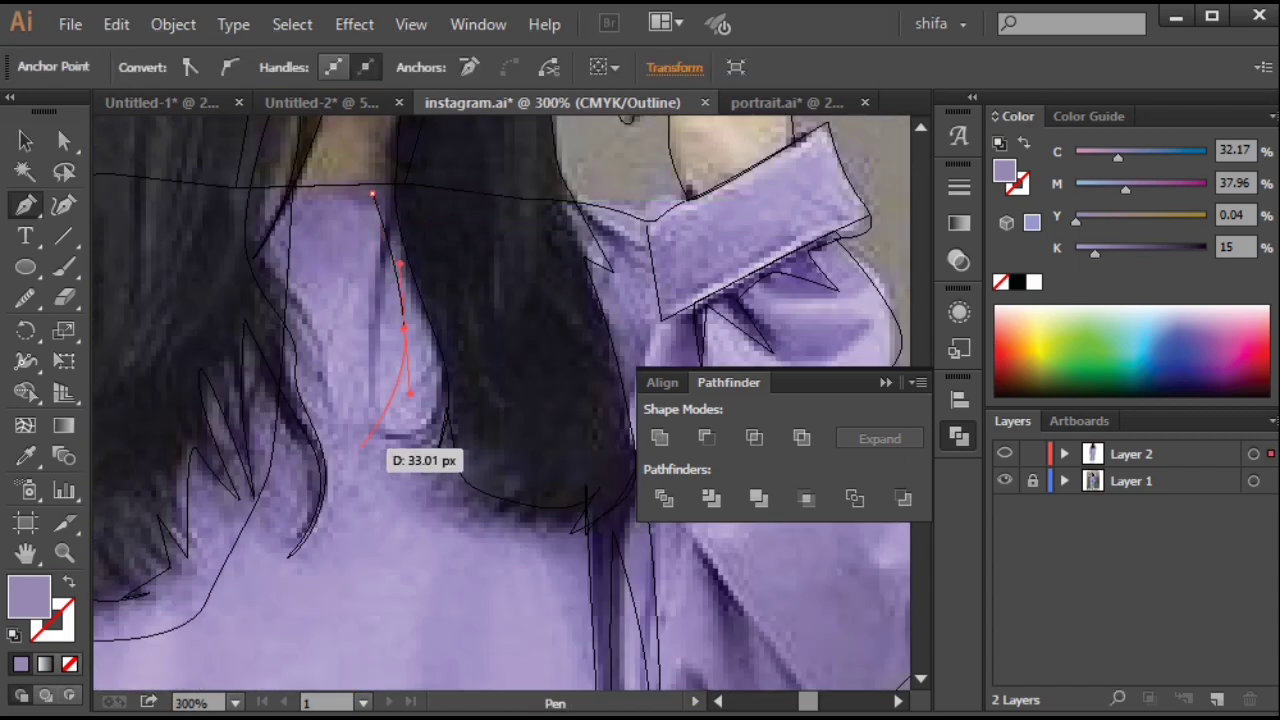
# In outline view, trace the torso shadow from the neckline, beneath the hair near the raised arm, and down the side fold to the hem.
pyautogui.click(310, 325)
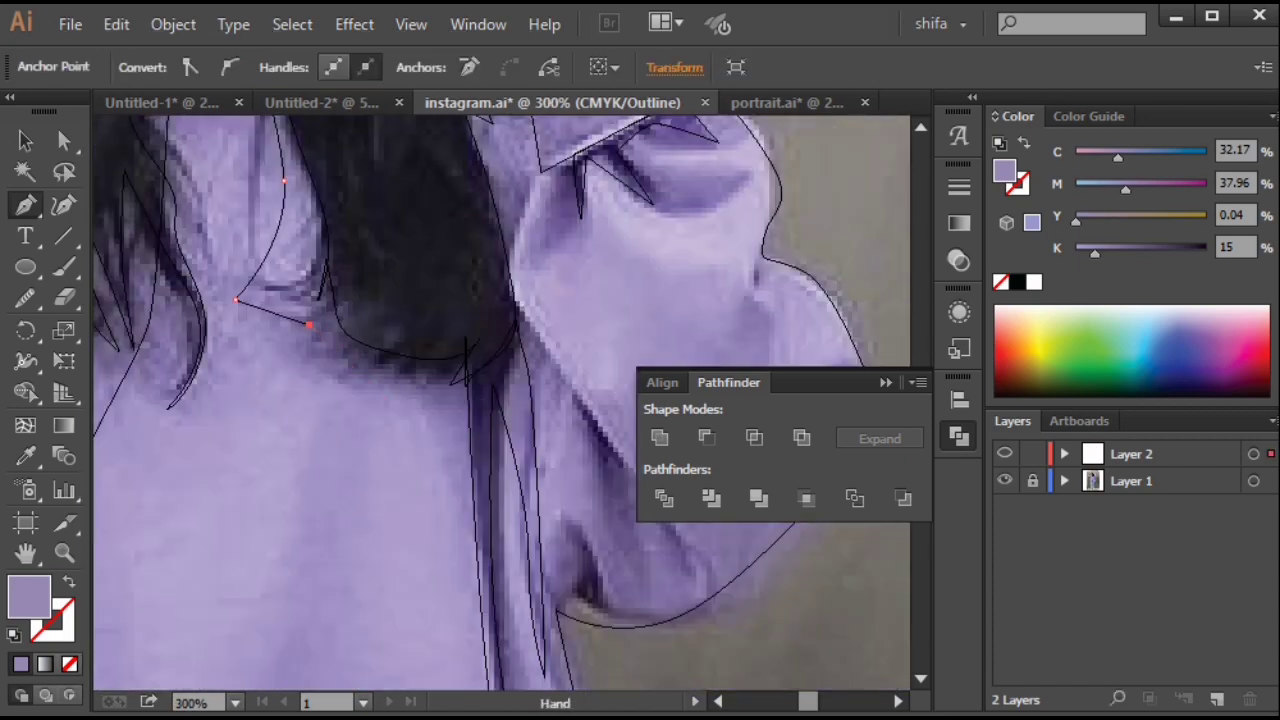
pyautogui.moveTo(400, 391); pyautogui.dragTo(463, 399)
pyautogui.moveTo(463, 399); pyautogui.dragTo(449, 234)
pyautogui.moveTo(455, 600); pyautogui.dragTo(440, 190)
pyautogui.moveTo(476, 324); pyautogui.dragTo(494, 440)
pyautogui.click(530, 673)
pyautogui.moveTo(555, 643); pyautogui.dragTo(514, 589)
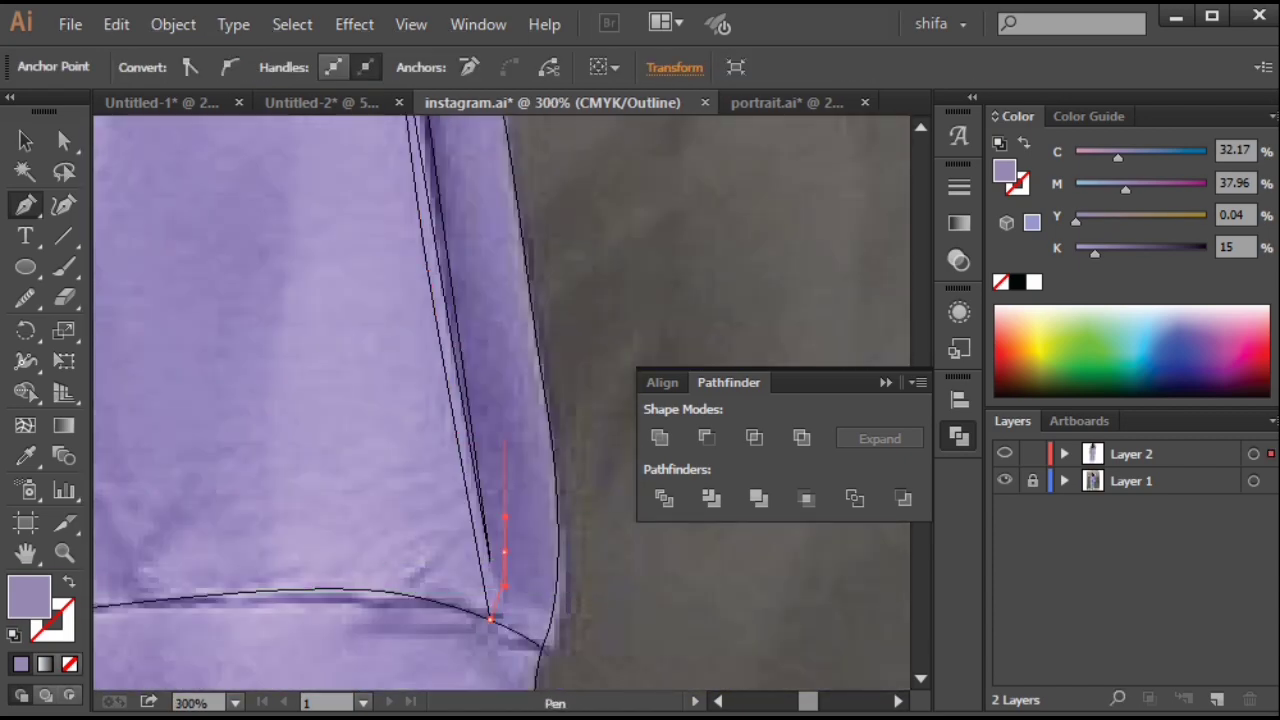
# Continue the torso shadow outline through the hem area, back up outside the sweater's side and around below the raised sleeve.
pyautogui.click(518, 632)
pyautogui.scroll(-2, 518, 600)
pyautogui.moveTo(520, 370); pyautogui.dragTo(527, 622)
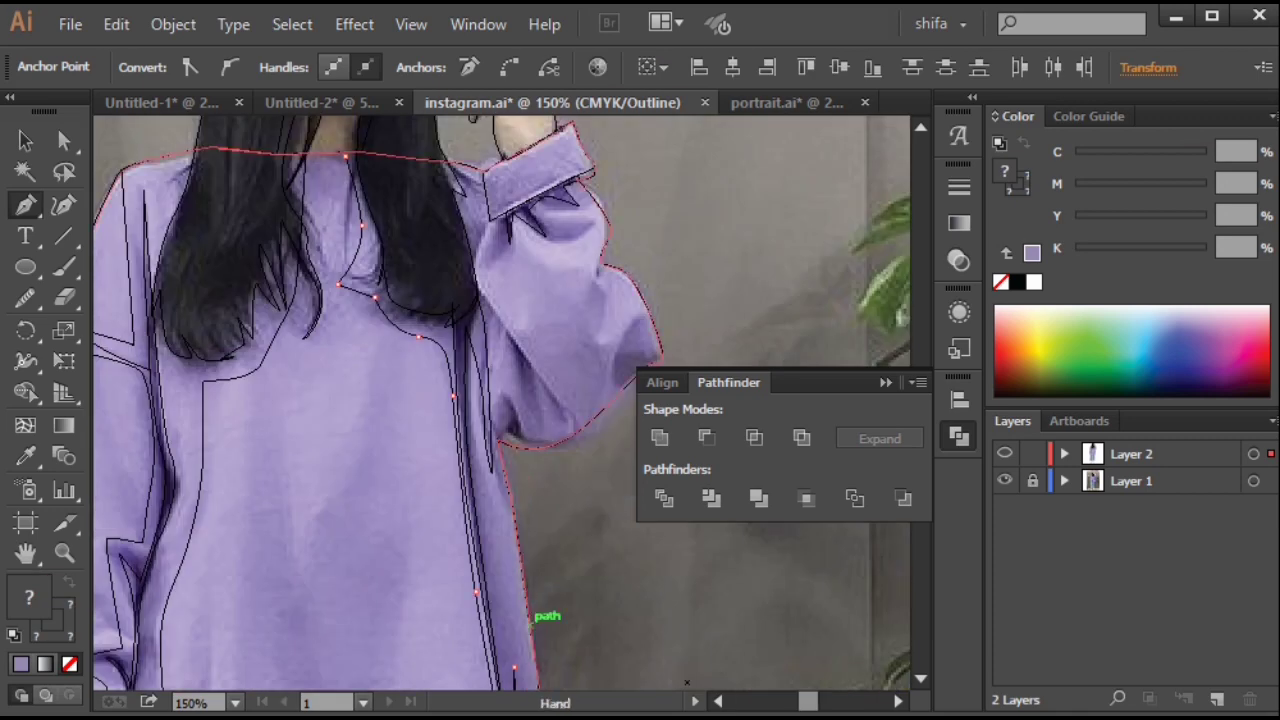
pyautogui.click(524, 518)
pyautogui.scroll(2, 499, 433)
pyautogui.click(495, 456)
pyautogui.moveTo(560, 500); pyautogui.dragTo(446, 491)
pyautogui.click(473, 574)
pyautogui.moveTo(588, 552); pyautogui.dragTo(582, 530)
pyautogui.moveTo(500, 440); pyautogui.dragTo(537, 537)
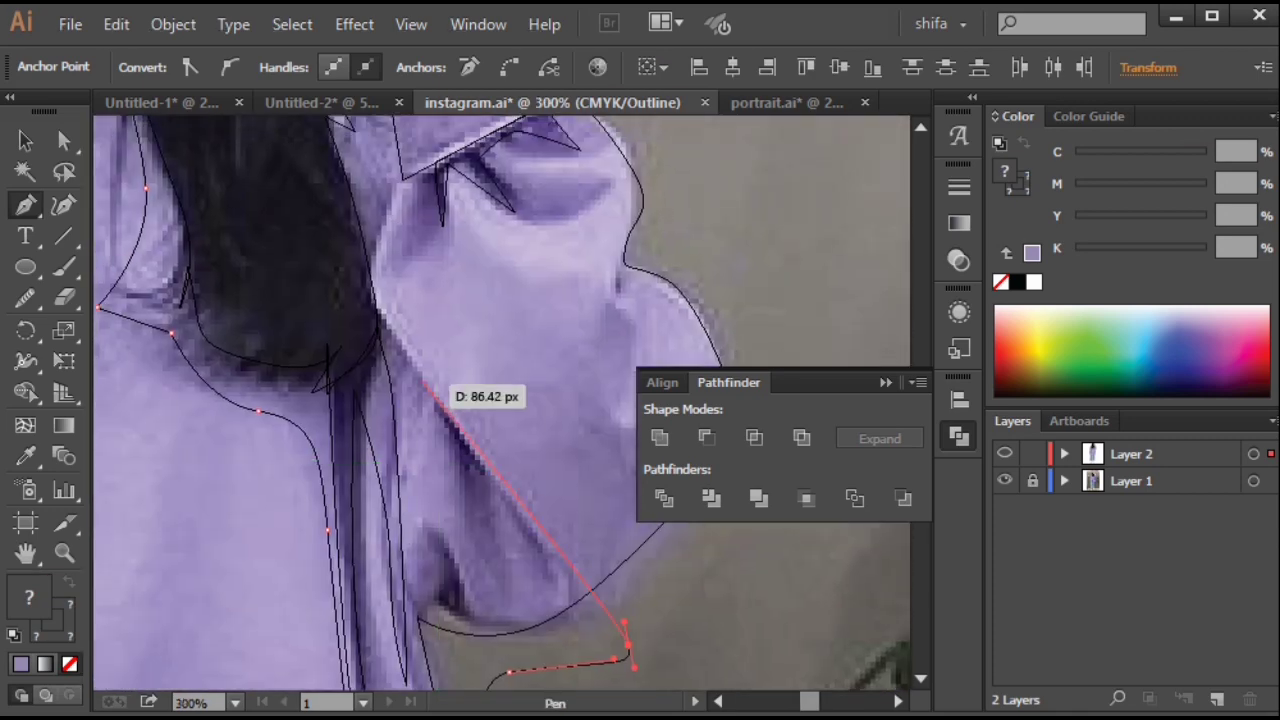
# Finish the torso shadow outline around the raised sleeve's folds and cuff, closing it at the neckline.
pyautogui.moveTo(418, 380); pyautogui.dragTo(390, 324)
pyautogui.moveTo(395, 300); pyautogui.dragTo(395, 450)
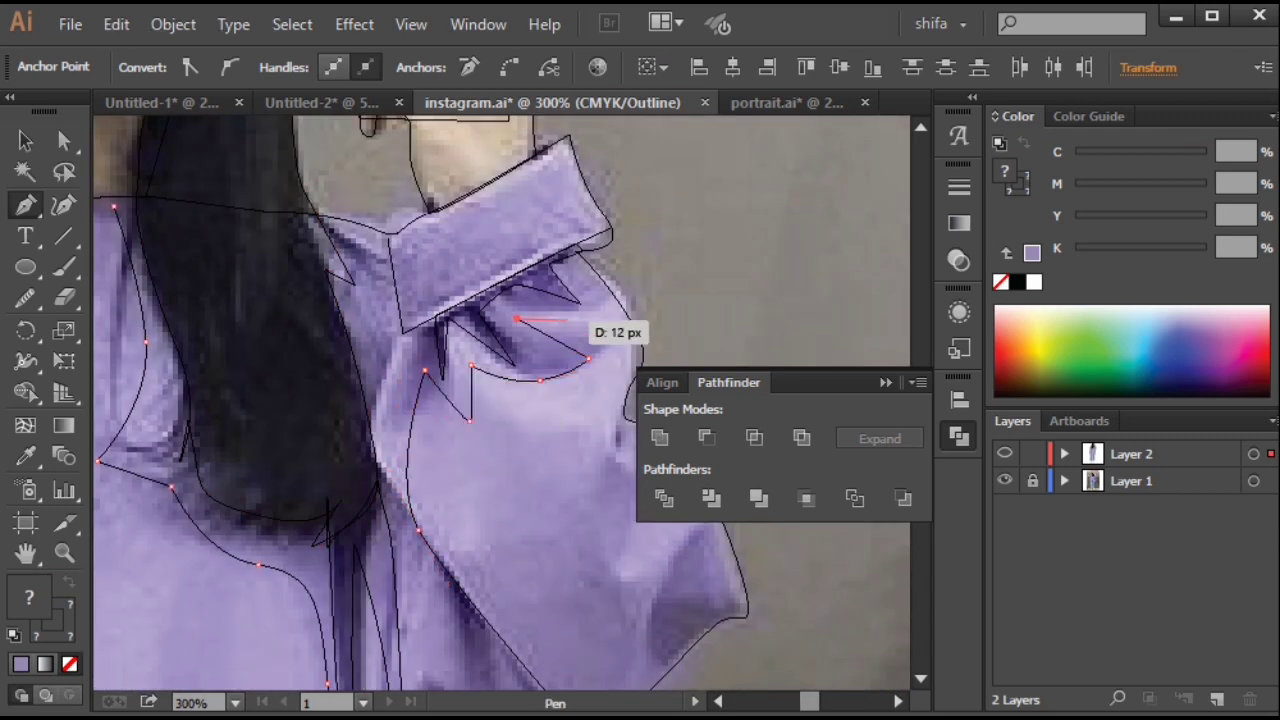
pyautogui.click(600, 312)
pyautogui.click(604, 230)
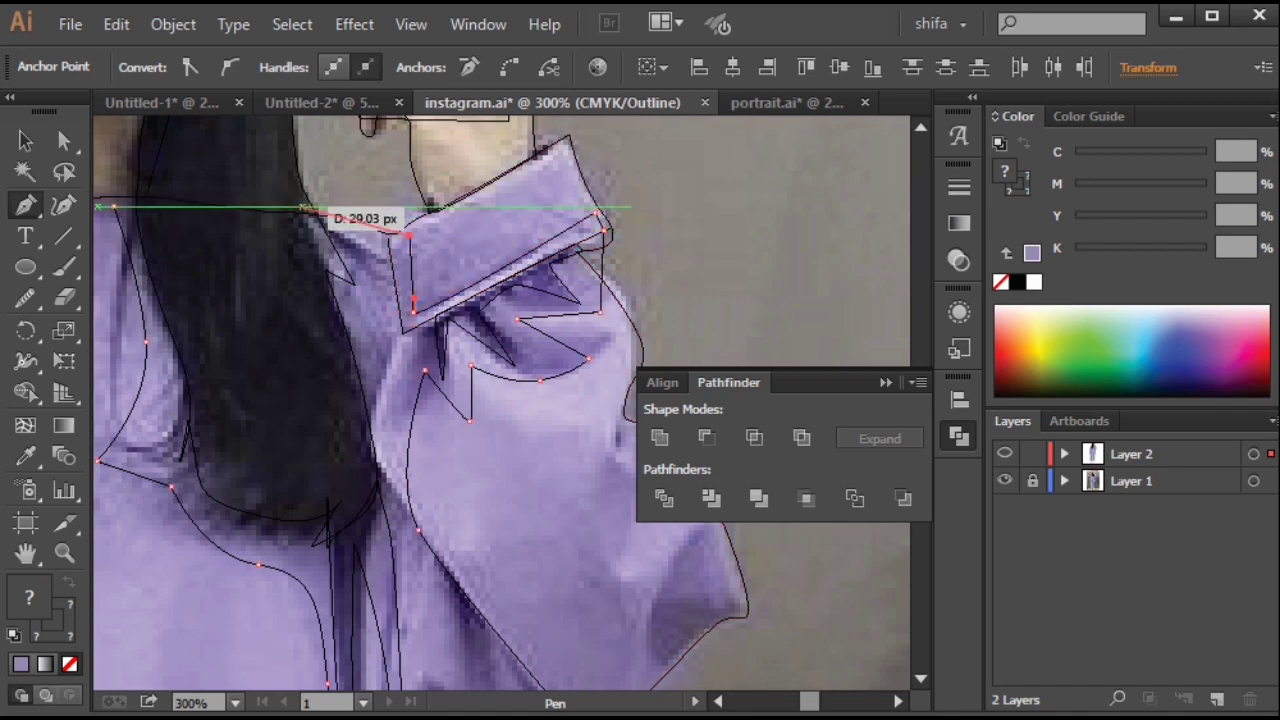
pyautogui.moveTo(302, 207); pyautogui.dragTo(386, 217)
pyautogui.moveTo(276, 211); pyautogui.dragTo(197, 195)
# Select the torso shadow together with the sweater shape and trim the shadow with the Intersect shape mode.
pyautogui.hotkey('ctrl', 'y')
pyautogui.hotkey('ctrl', '-')
pyautogui.hotkey('ctrl', '-')
pyautogui.moveTo(520, 500); pyautogui.dragTo(489, 269)
pyautogui.press('v')
pyautogui.click(545, 265)
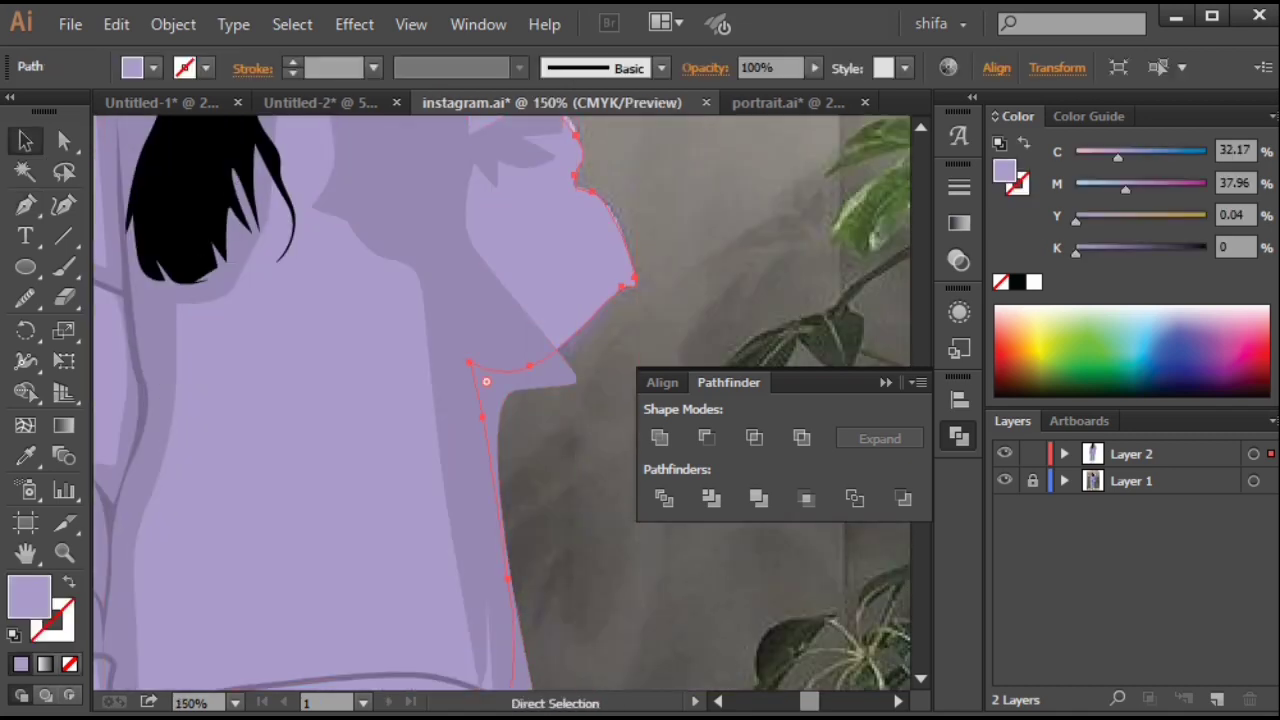
pyautogui.keyDown('shift'); pyautogui.click(455, 310); pyautogui.keyUp('shift')
pyautogui.click(754, 437)
# Stack the torso shadow above the sweater but behind the hair and fold lines, and deselect it.
pyautogui.hotkey('ctrl', '-')
pyautogui.hotkey('ctrl', '-')
pyautogui.hotkey('ctrl', '-')
pyautogui.moveTo(500, 390); pyautogui.dragTo(500, 431)
pyautogui.click(173, 24)
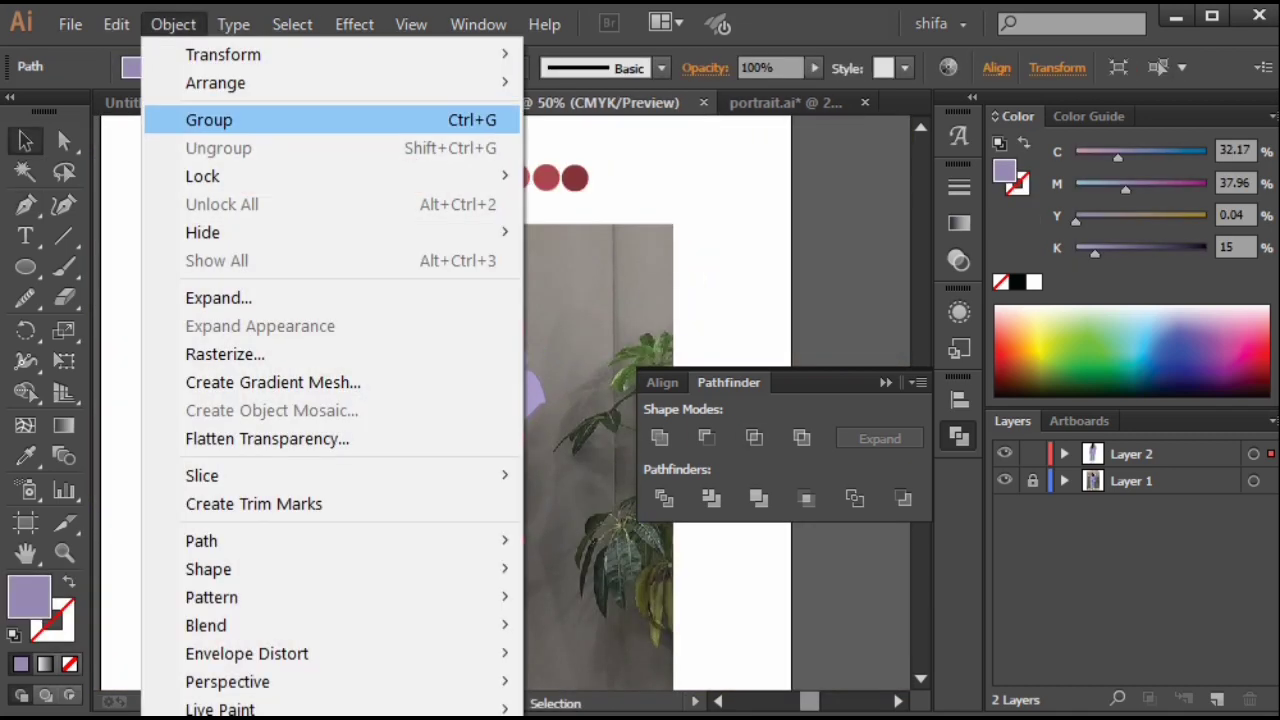
pyautogui.moveTo(216, 83)
pyautogui.click(610, 167)
pyautogui.press('a')
pyautogui.click(628, 347)
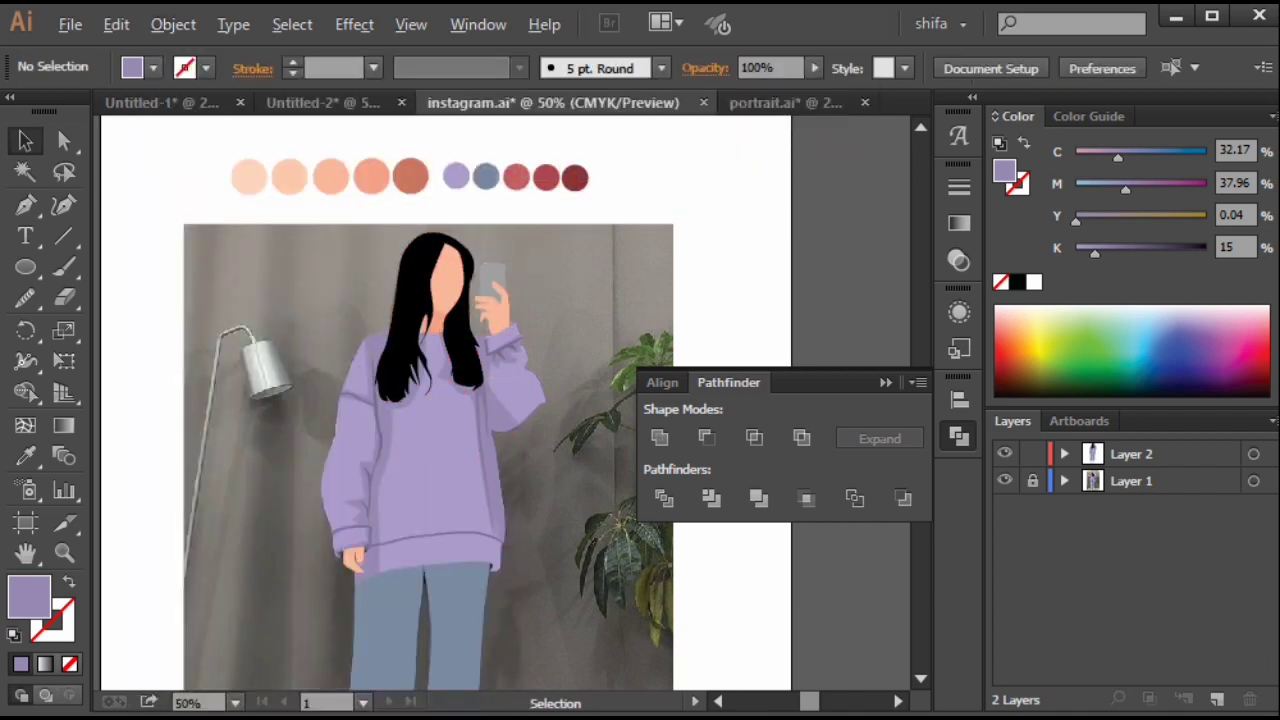
# In outline view, draw a thin dark crease along the raised sleeve's diagonal fold, using the fold-line fill with 38% black.
pyautogui.scroll(-1, 628, 347)
pyautogui.click(1005, 480)
pyautogui.click(1005, 480)
pyautogui.scroll(3, 580, 425)
pyautogui.scroll(2, 496, 232)
pyautogui.hotkey('ctrl', 'y')
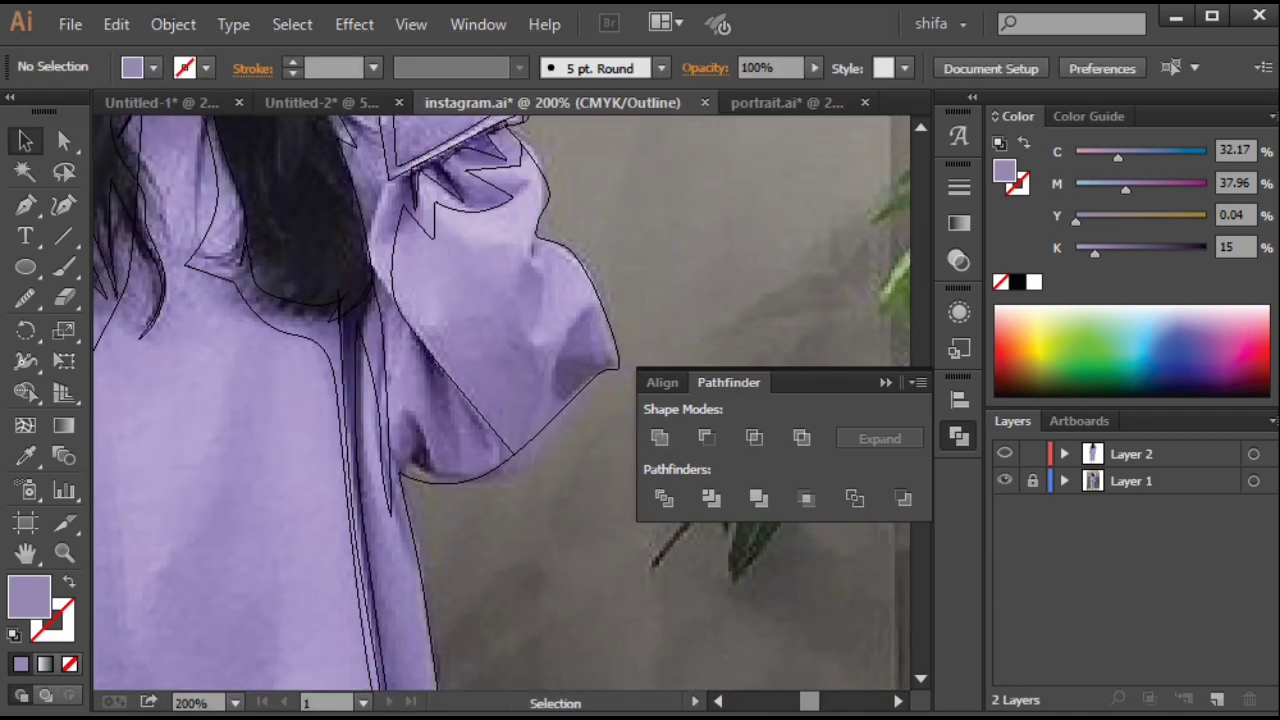
pyautogui.click(482, 172)
pyautogui.press('p')
pyautogui.scroll(2, 463, 290)
pyautogui.moveTo(351, 380); pyautogui.dragTo(362, 382)
pyautogui.click(562, 640)
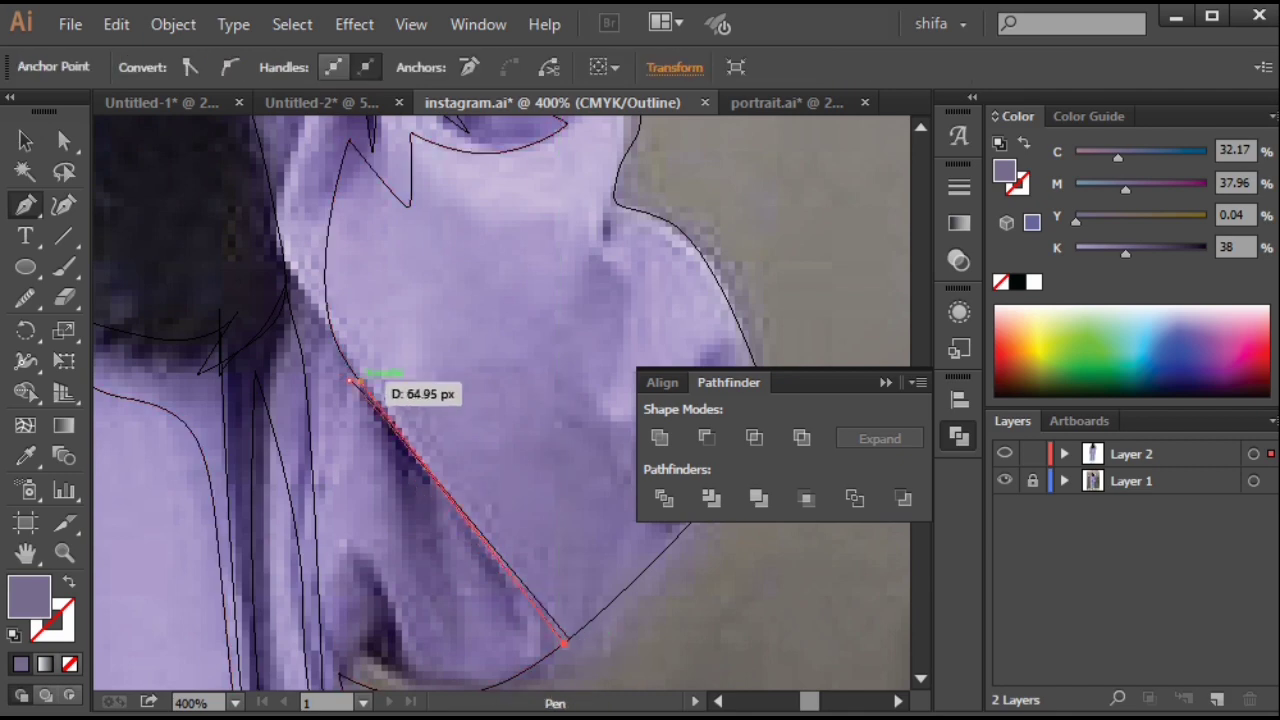
pyautogui.hotkey('ctrl', 'y')
pyautogui.scroll(-2, 622, 420)
pyautogui.keyDown('ctrl'); pyautogui.click(712, 288); pyautogui.keyUp('ctrl')
pyautogui.scroll(-3, 712, 288)
pyautogui.moveTo(712, 286); pyautogui.dragTo(560, 245)
pyautogui.scroll(-1, 560, 245)
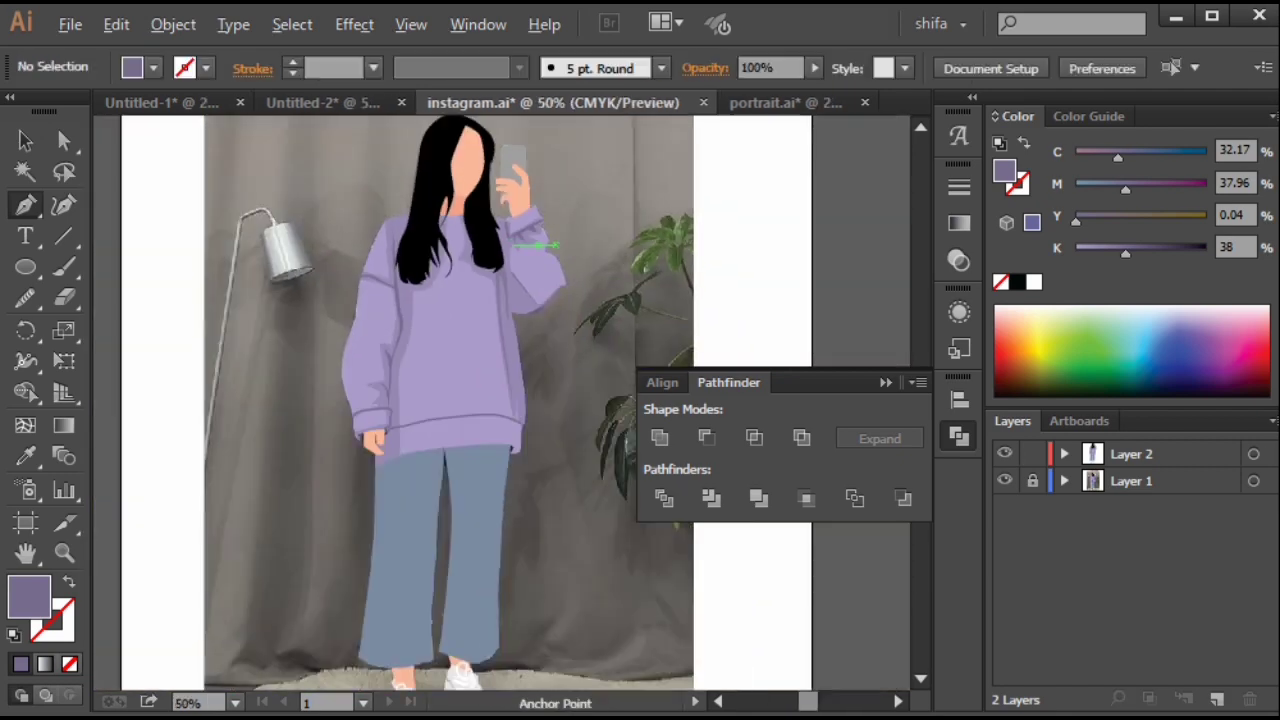
# In outline view, draw a narrow pointed fold shape just inside the raised sleeve's diagonal crease.
pyautogui.scroll(3, 525, 280)
pyautogui.hotkey('ctrl', 'y')
pyautogui.scroll(3, 525, 280)
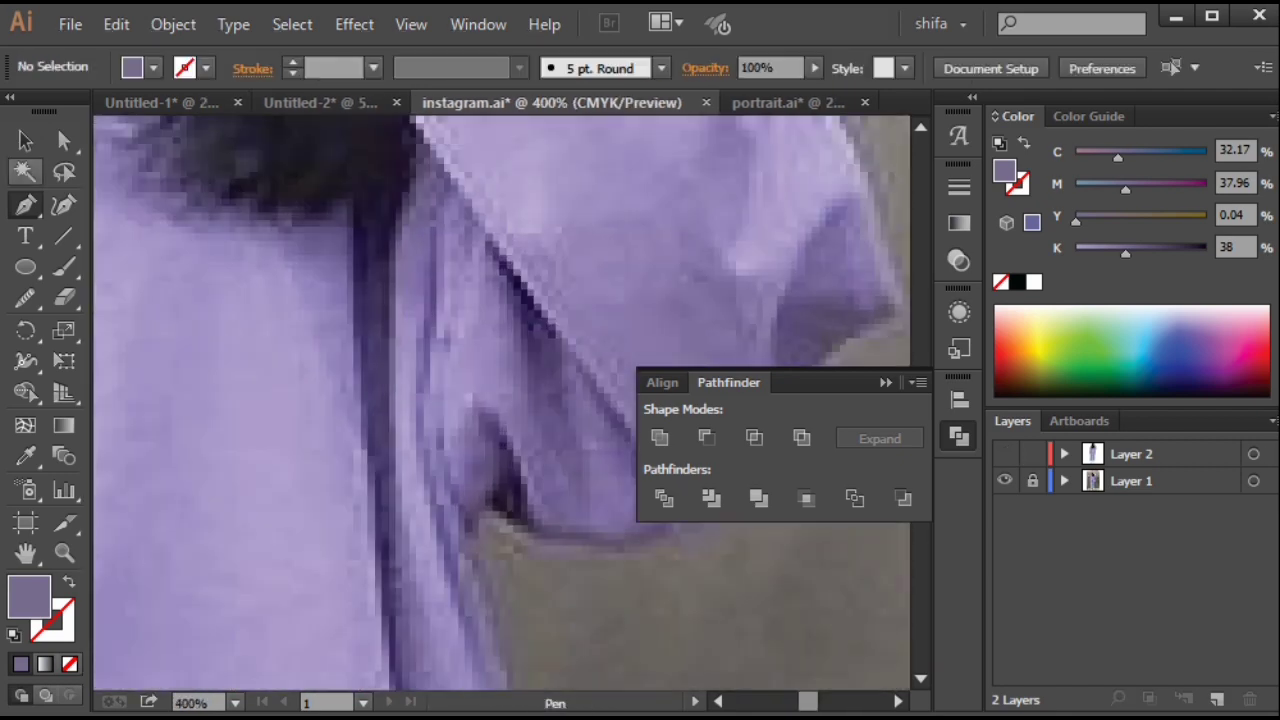
pyautogui.click(471, 217)
pyautogui.moveTo(528, 326); pyautogui.dragTo(534, 371)
pyautogui.click(573, 432)
pyautogui.moveTo(540, 305); pyautogui.dragTo(517, 268)
pyautogui.click(468, 213)
pyautogui.scroll(-2, 495, 247)
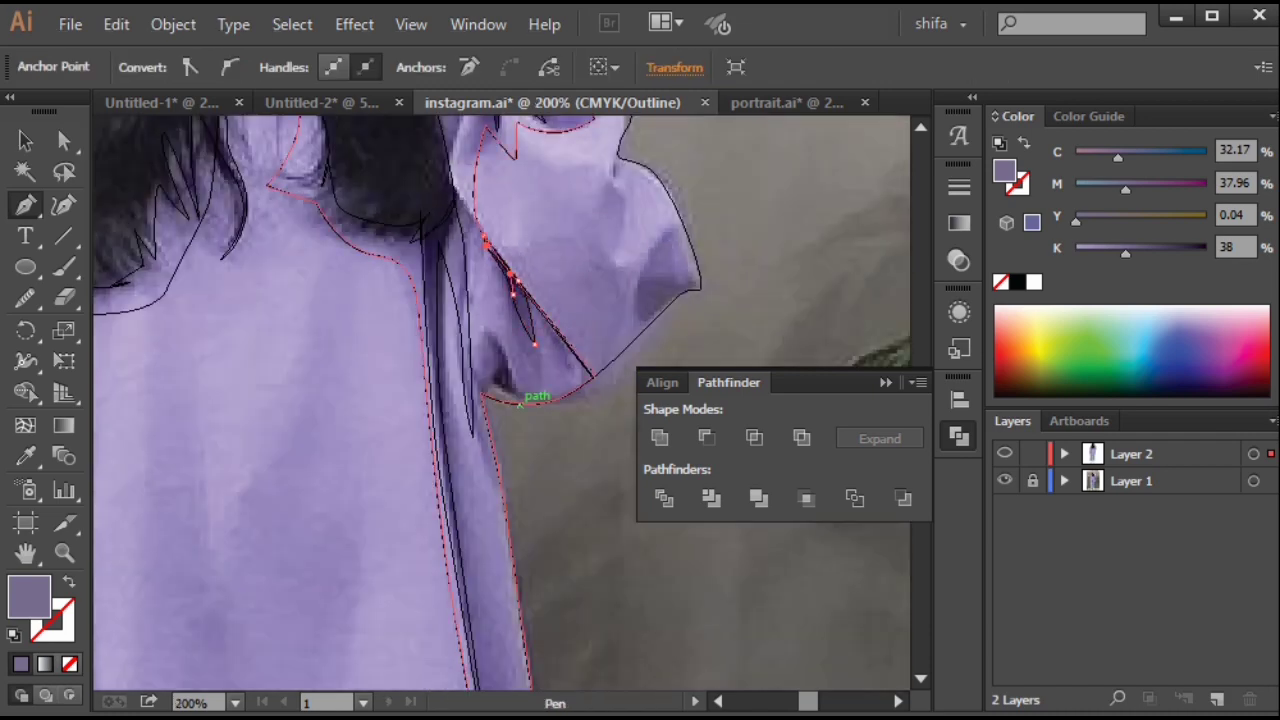
# Draw a dark fold shape at the underside of the raised sleeve, tapering upward and following the sleeve's lower edge.
pyautogui.scroll(3, 506, 375)
pyautogui.click(496, 449)
pyautogui.moveTo(503, 324); pyautogui.dragTo(474, 249)
pyautogui.click(466, 219)
pyautogui.moveTo(559, 425); pyautogui.dragTo(582, 431)
pyautogui.moveTo(582, 431); pyautogui.dragTo(413, 400)
pyautogui.click(525, 399)
pyautogui.moveTo(328, 419); pyautogui.dragTo(196, 397)
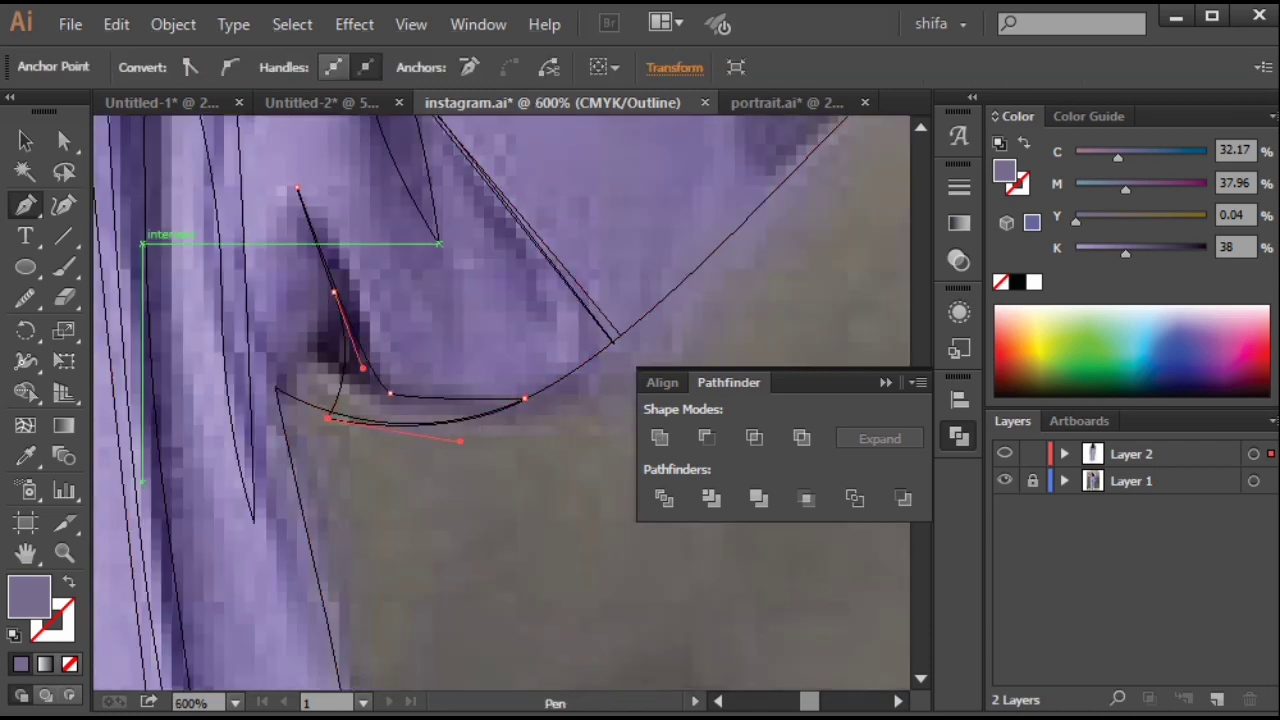
pyautogui.click(64, 141)
pyautogui.hotkey('ctrl', 'shift', 'a')
pyautogui.hotkey('ctrl', 'y')
# Bend the underside fold's lower curve to match the raised sleeve's edge, and save the file.
pyautogui.scroll(-4, 452, 462)
pyautogui.scroll(4, 455, 462)
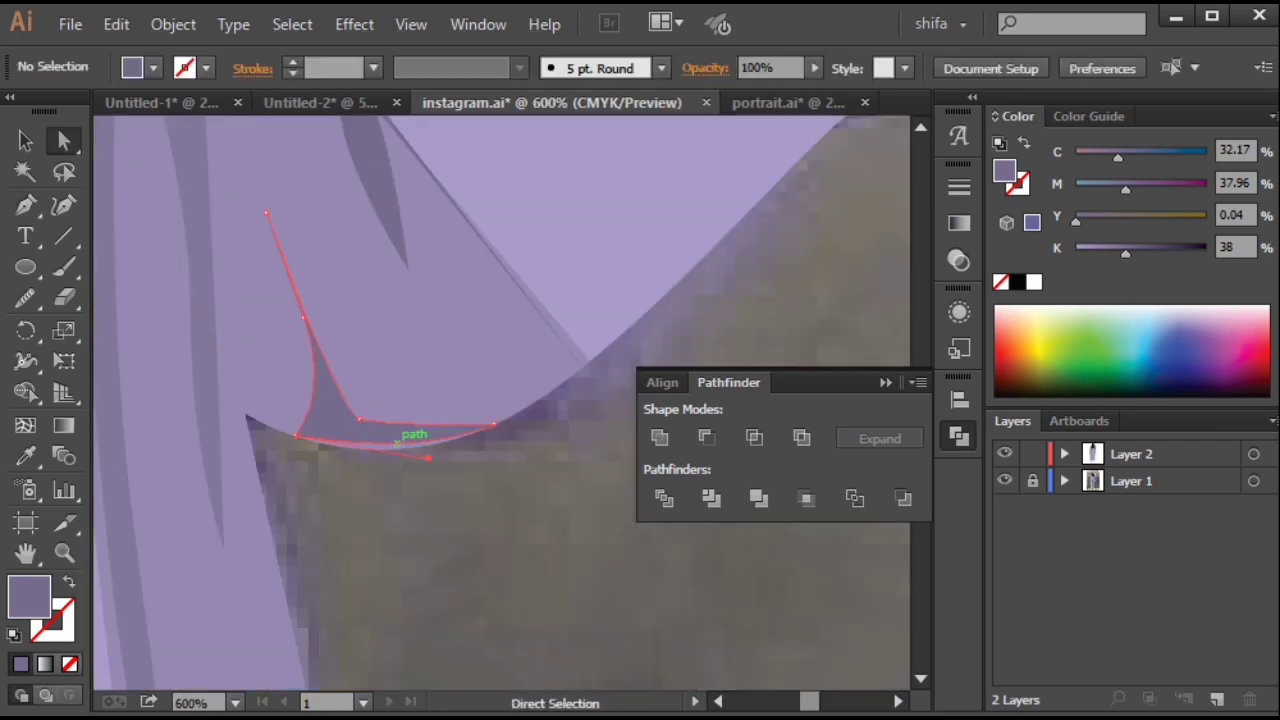
pyautogui.click(396, 443)
pyautogui.moveTo(428, 459); pyautogui.dragTo(419, 478)
pyautogui.click(477, 559)
pyautogui.scroll(-7, 477, 559)
pyautogui.moveTo(477, 559); pyautogui.dragTo(479, 529)
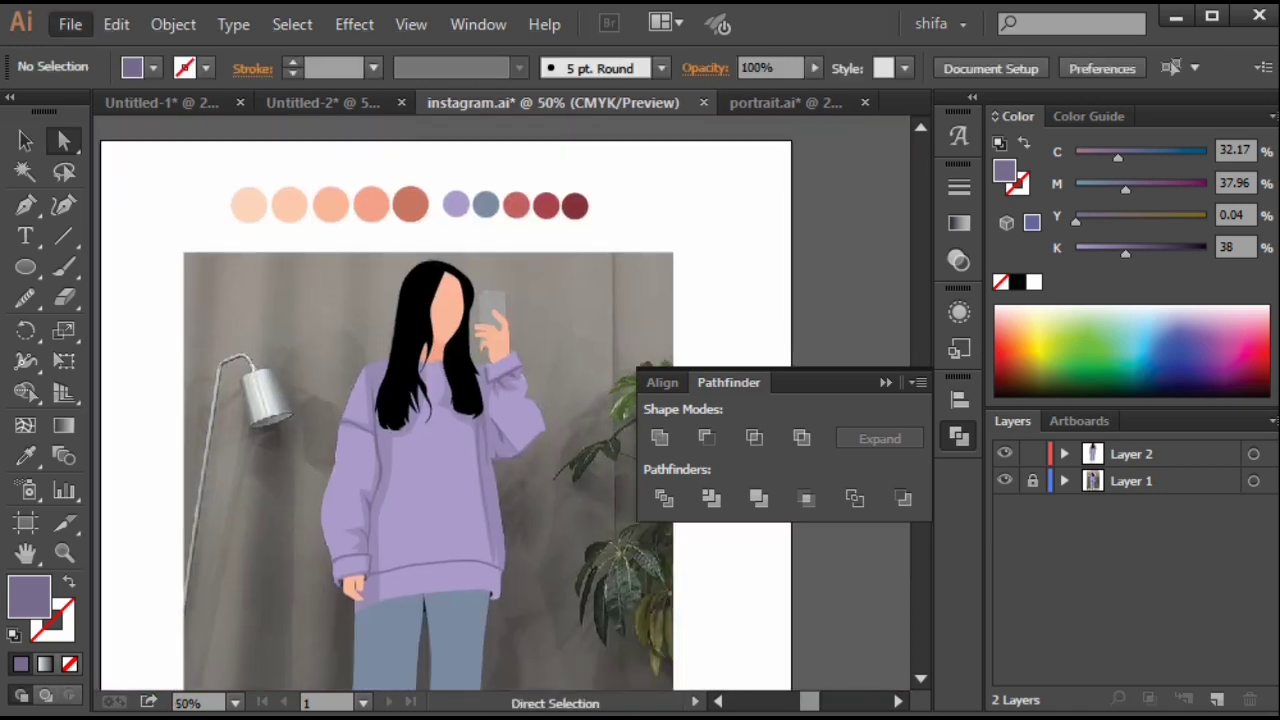
pyautogui.click(70, 24)
pyautogui.click(110, 232)
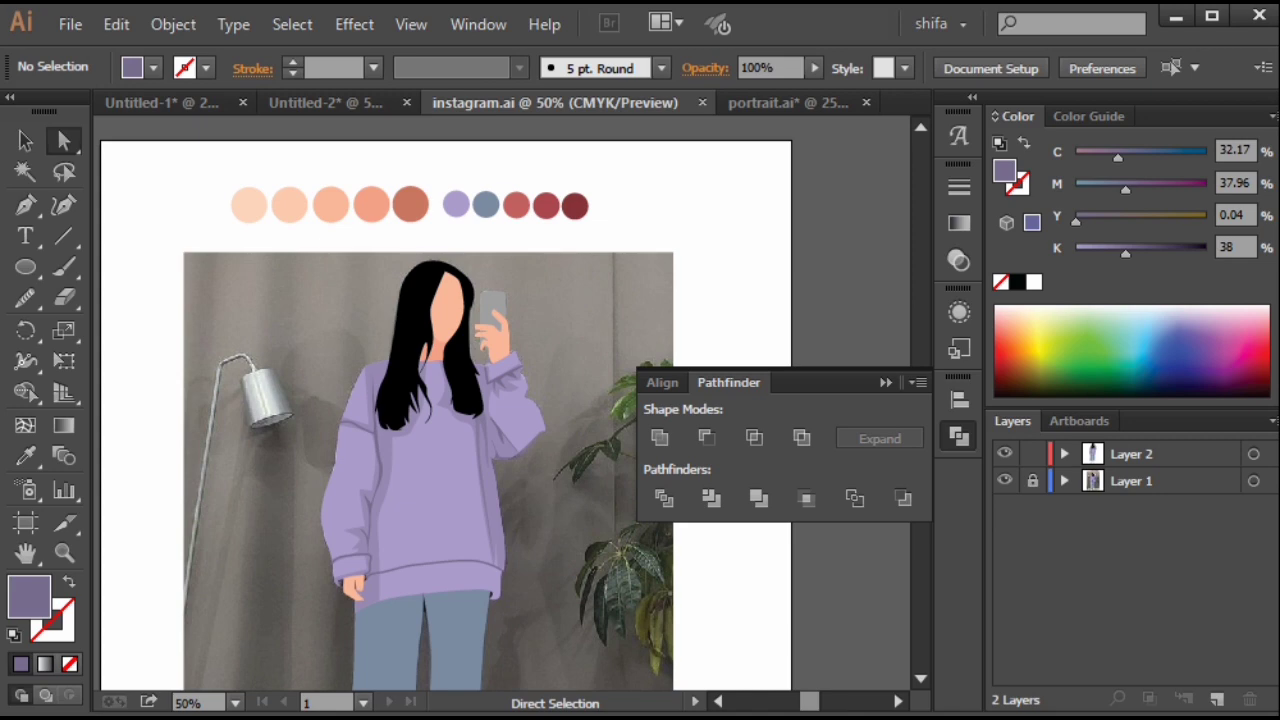
# Select the broad shadow on the lowered-arm side to reuse its 15% black fill, and ready the Pen tool in outline view.
pyautogui.keyDown('ctrl'); pyautogui.click(1005, 453); pyautogui.keyUp('ctrl')
pyautogui.scroll(2, 468, 613)
pyautogui.click(25, 236)
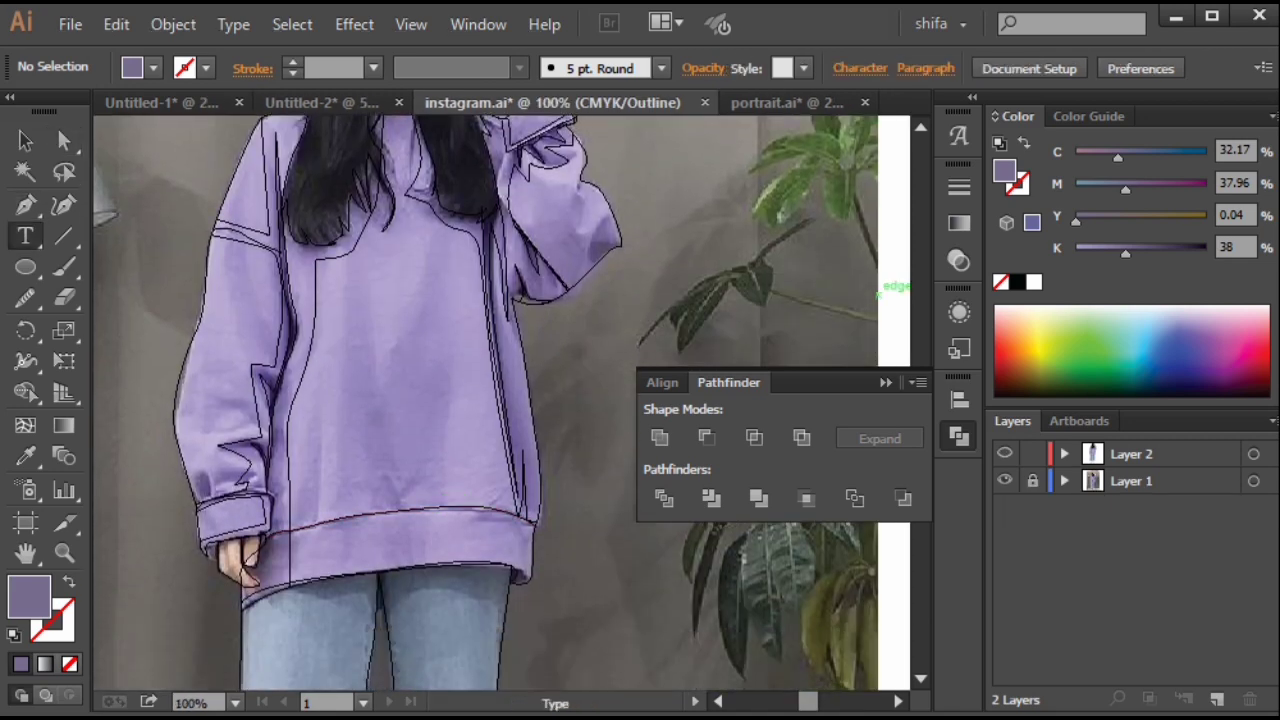
pyautogui.hotkey('ctrl', 'y')
pyautogui.keyDown('ctrl'); pyautogui.click(317, 271); pyautogui.keyUp('ctrl')
pyautogui.hotkey('ctrl', 'y')
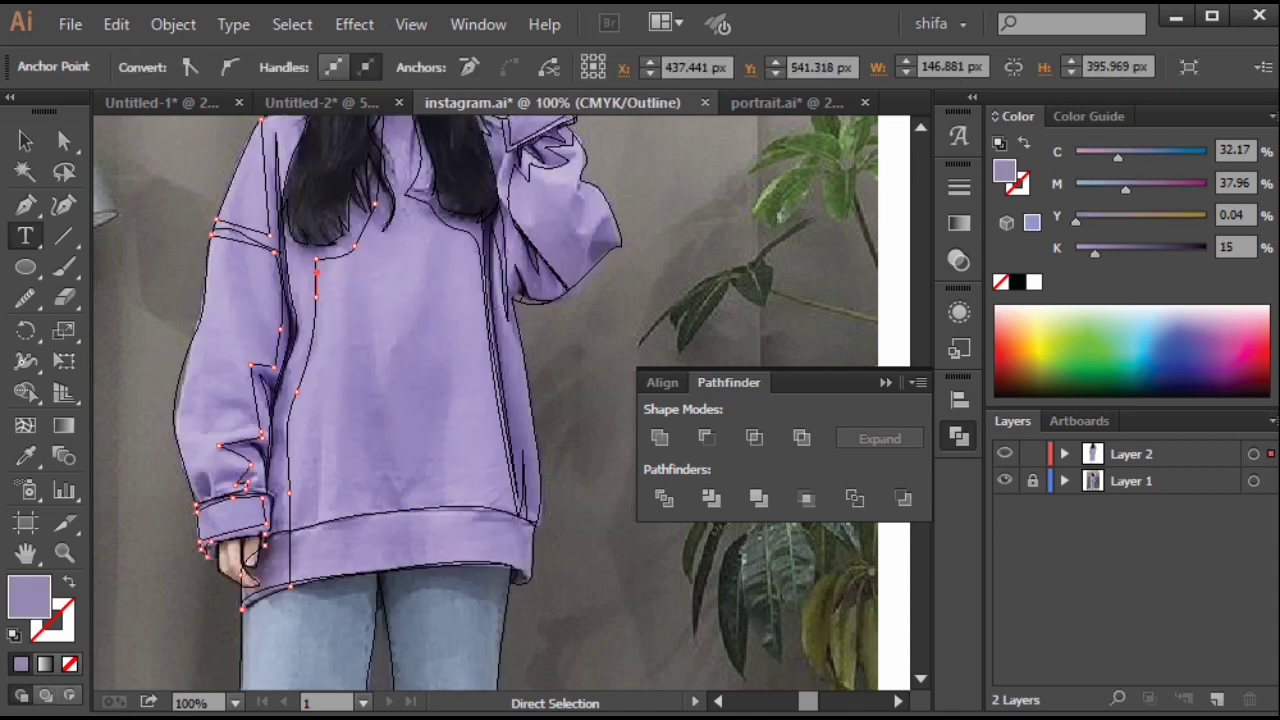
pyautogui.scroll(-1, 360, 574)
pyautogui.scroll(1, 360, 574)
pyautogui.moveTo(359, 575); pyautogui.dragTo(369, 555)
pyautogui.click(25, 205)
pyautogui.moveTo(296, 541); pyautogui.dragTo(320, 515)
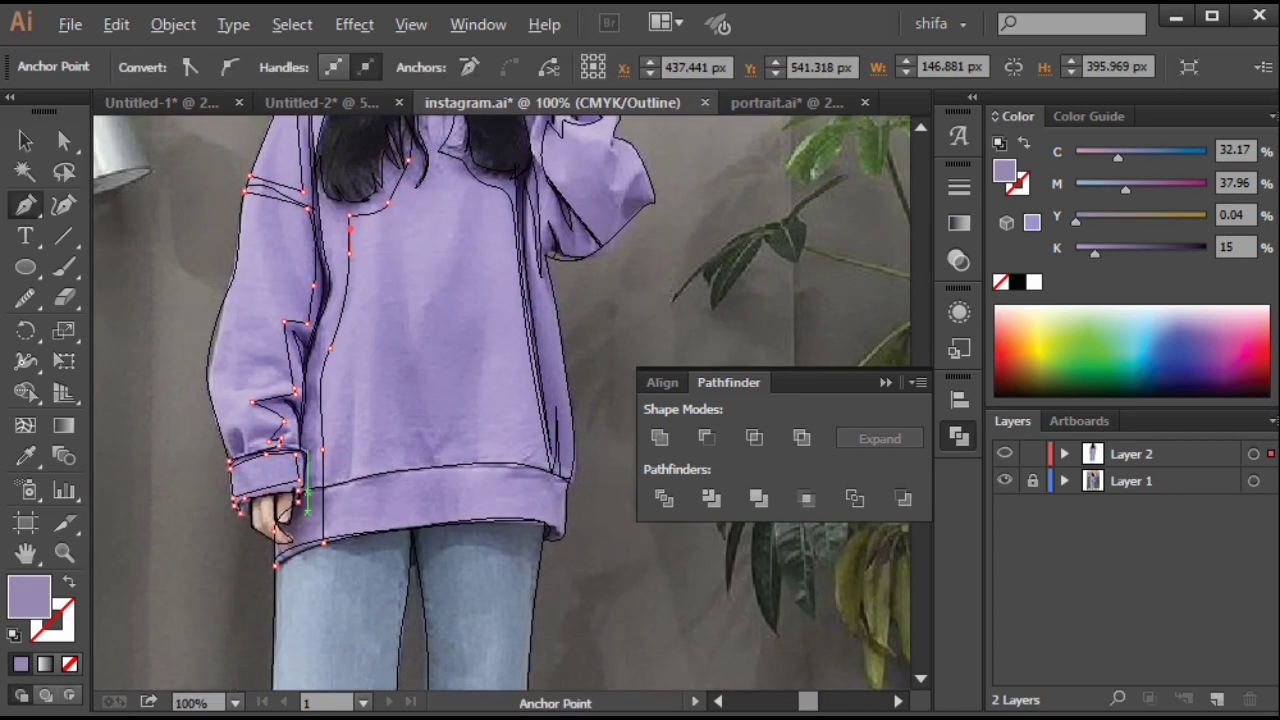
# Start a shadow shape below the hem band seam, tracing its lower edge from the side shadow across to the sweater's far side.
pyautogui.scroll(2, 320, 515)
pyautogui.click(334, 468)
pyautogui.moveTo(334, 468)
pyautogui.mouseDown()
pyautogui.moveTo(227, 523)
pyautogui.moveTo(73, 545)
pyautogui.moveTo(317, 539)
pyautogui.moveTo(277, 558)
pyautogui.mouseUp()
pyautogui.click(277, 548)
pyautogui.keyDown('ctrl'); pyautogui.click(305, 556); pyautogui.keyUp('ctrl')
pyautogui.click(277, 546)
pyautogui.moveTo(600, 514); pyautogui.dragTo(445, 548)
pyautogui.moveTo(447, 547); pyautogui.dragTo(581, 560)
pyautogui.click(609, 573)
pyautogui.scroll(4, 609, 562)
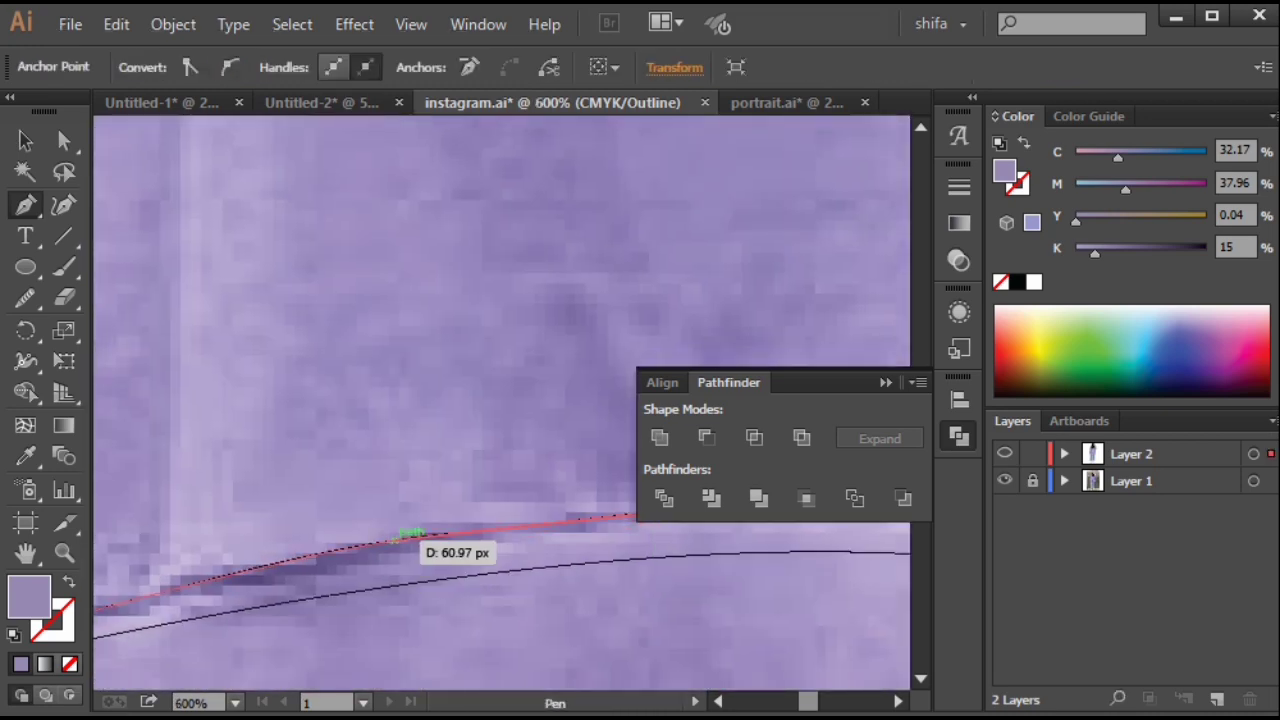
# Trace the band shadow's upper edge back along the hem seam, close the shape and return to preview.
pyautogui.click(395, 540)
pyautogui.moveTo(395, 540); pyautogui.dragTo(771, 490)
pyautogui.click(458, 539)
pyautogui.click(458, 578)
pyautogui.scroll(-5, 460, 574)
pyautogui.hotkey('ctrl', 'y')
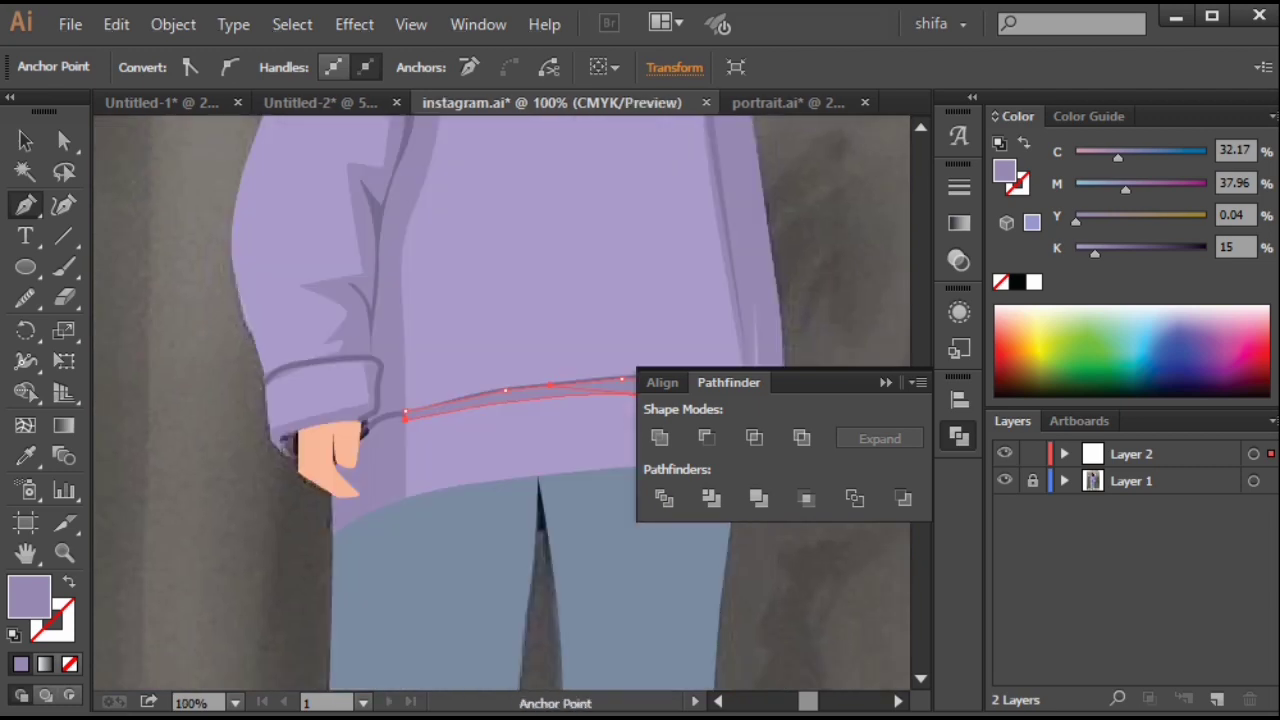
pyautogui.scroll(-1, 410, 510)
pyautogui.hotkey('ctrl', 'shift', 'a')
# Adjust the band shadow's anchors and lower edge near the sweater's far side with the Direct Selection tool.
pyautogui.scroll(4, 480, 475)
pyautogui.moveTo(720, 300); pyautogui.dragTo(483, 265)
pyautogui.press('a')
pyautogui.click(467, 384)
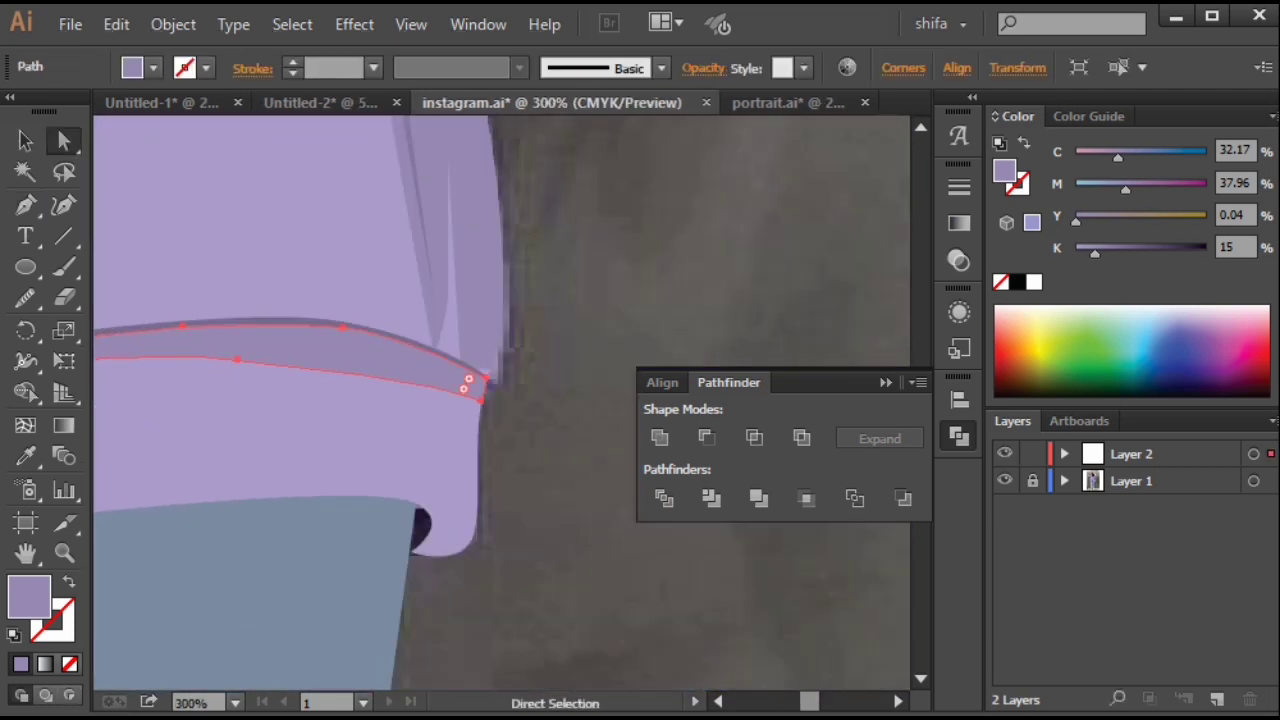
pyautogui.moveTo(467, 384); pyautogui.dragTo(581, 429)
pyautogui.click(345, 406)
pyautogui.hotkey('ctrl', 'z')
pyautogui.moveTo(193, 370); pyautogui.dragTo(286, 369)
pyautogui.click(275, 371)
pyautogui.scroll(-4, 337, 403)
pyautogui.hotkey('ctrl', 'shift', 'a')
pyautogui.scroll(-2, 525, 529)
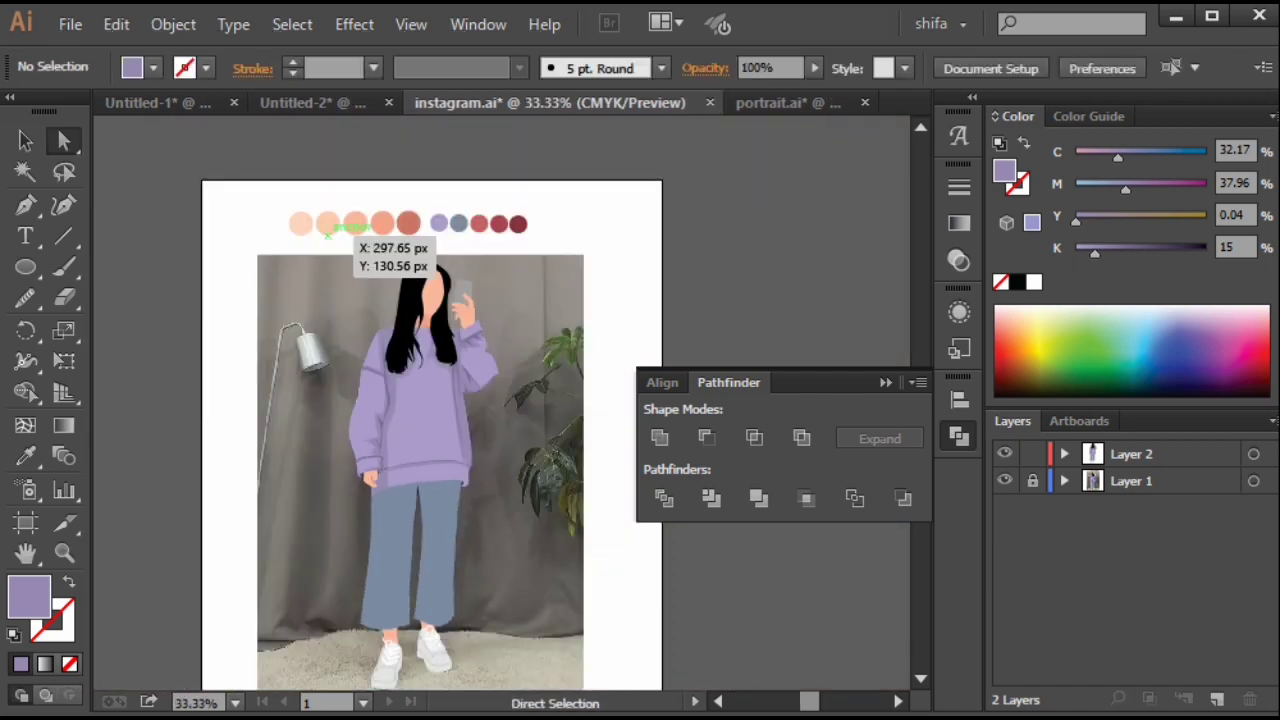
# In outline view, start a torso fold shadow at the hem seam with a narrow peak and a rounded valley beside it.
pyautogui.click(1005, 480)
pyautogui.click(1005, 480)
pyautogui.keyDown('ctrl'); pyautogui.click(1005, 453); pyautogui.keyUp('ctrl')
pyautogui.scroll(3, 391, 389)
pyautogui.keyDown('ctrl'); pyautogui.click(459, 508); pyautogui.keyUp('ctrl')
pyautogui.keyDown('ctrl'); pyautogui.click(459, 508); pyautogui.keyUp('ctrl')
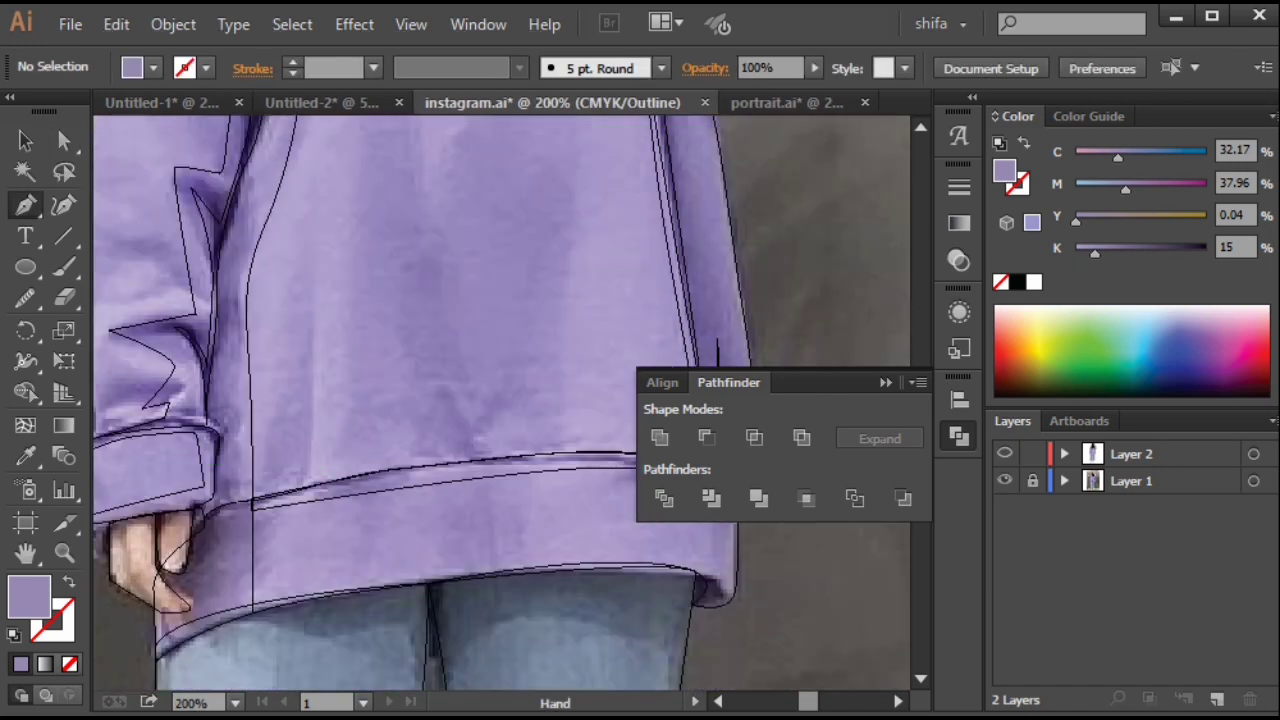
pyautogui.click(299, 267)
pyautogui.moveTo(311, 488); pyautogui.dragTo(334, 493)
pyautogui.moveTo(330, 310); pyautogui.dragTo(322, 582)
pyautogui.click(346, 244)
pyautogui.moveTo(440, 430); pyautogui.dragTo(381, 182)
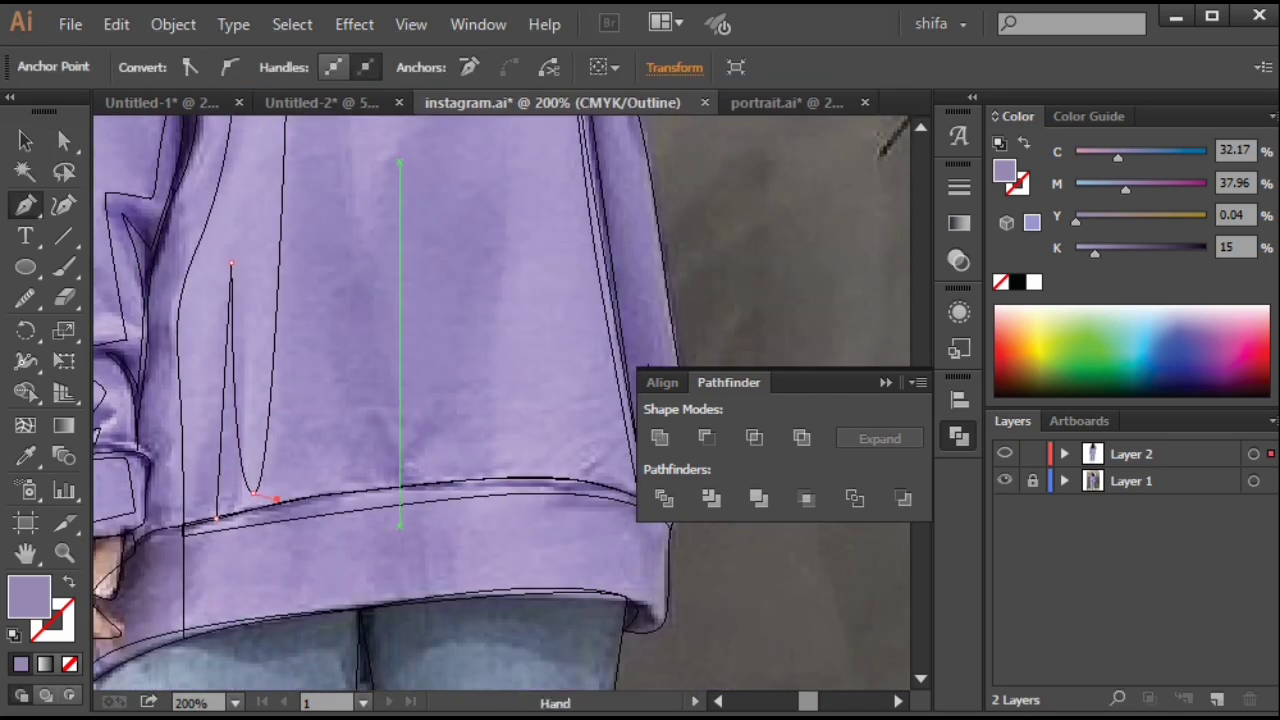
# Continue the torso fold shadow with two tall peaks reaching toward the hair and a deep rounded valley between them.
pyautogui.moveTo(376, 412); pyautogui.dragTo(417, 453)
pyautogui.moveTo(500, 310); pyautogui.dragTo(310, 384)
pyautogui.moveTo(323, 233); pyautogui.dragTo(337, 551)
pyautogui.moveTo(284, 401); pyautogui.dragTo(306, 329)
pyautogui.click(313, 300)
pyautogui.moveTo(330, 540); pyautogui.dragTo(353, 271)
pyautogui.moveTo(347, 554); pyautogui.dragTo(350, 568)
pyautogui.click(456, 586)
pyautogui.moveTo(430, 270); pyautogui.dragTo(428, 522)
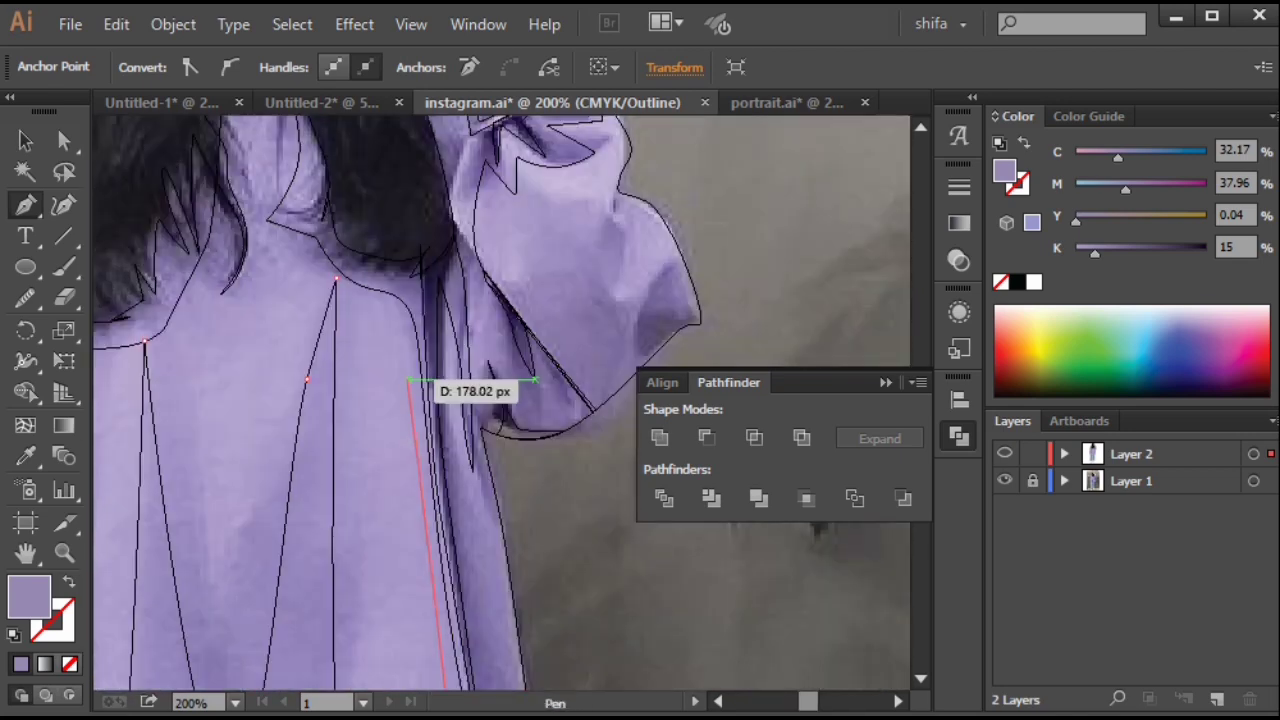
# Complete the torso fold shadow with a last peak under the hair, running outside the sweater's side and back through the hem band.
pyautogui.moveTo(405, 374); pyautogui.dragTo(404, 318)
pyautogui.moveTo(484, 402); pyautogui.dragTo(505, 528)
pyautogui.moveTo(505, 528); pyautogui.dragTo(540, 243)
pyautogui.moveTo(554, 443); pyautogui.dragTo(640, 443)
pyautogui.moveTo(581, 499); pyautogui.dragTo(568, 491)
pyautogui.moveTo(551, 404); pyautogui.dragTo(500, 388)
pyautogui.moveTo(480, 390); pyautogui.dragTo(740, 419)
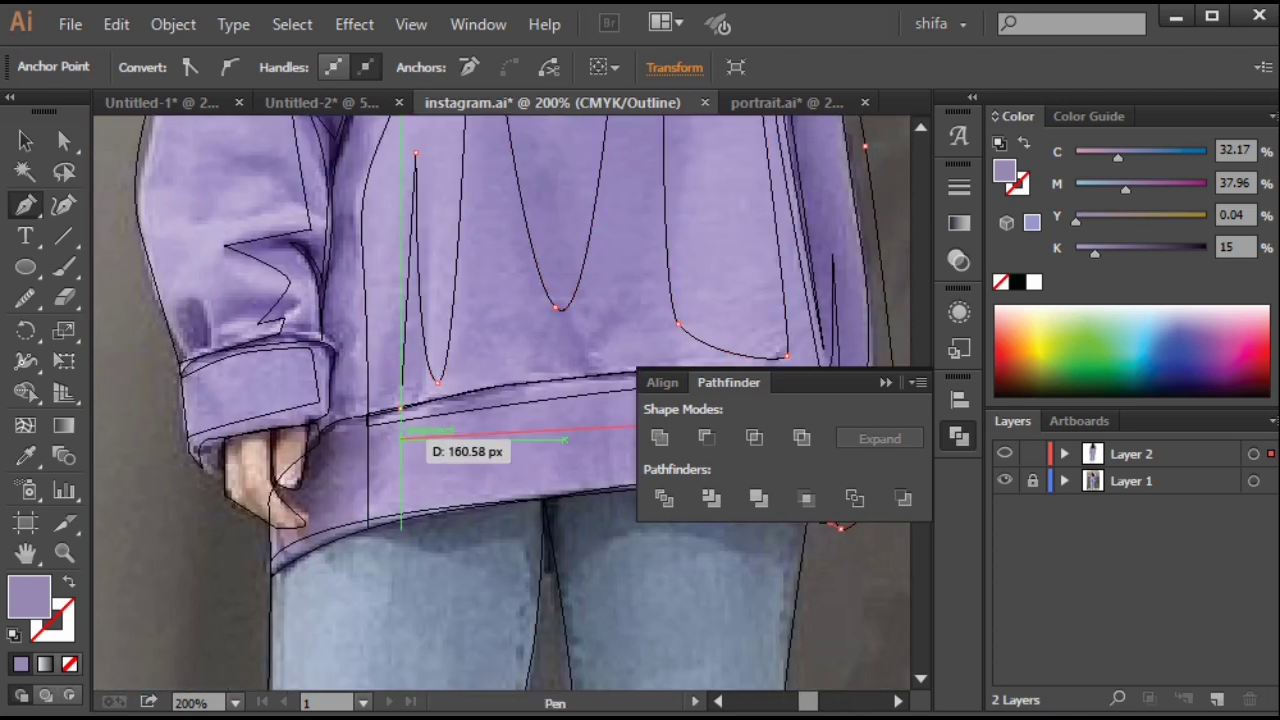
pyautogui.click(369, 508)
pyautogui.click(367, 413)
pyautogui.keyDown('ctrl'); pyautogui.click(1005, 453); pyautogui.keyUp('ctrl')
pyautogui.scroll(-4, 412, 358)
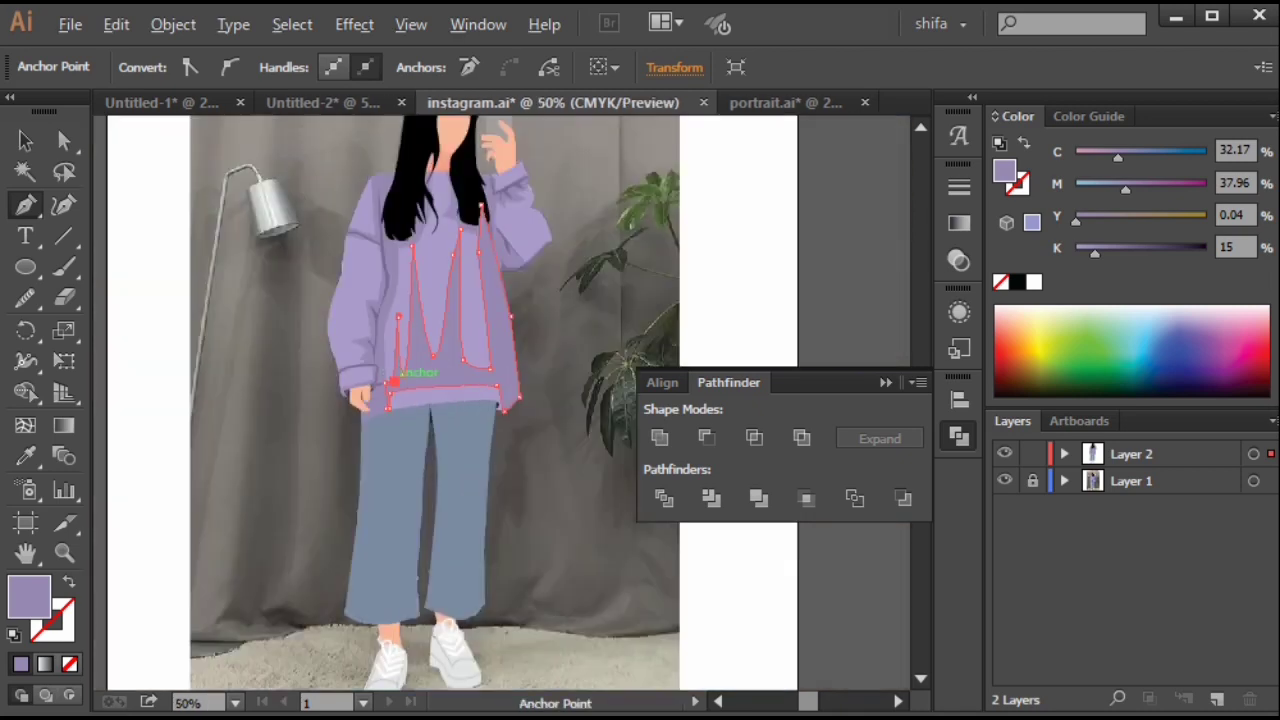
# Copy the sweater shape in place and trim the torso fold shadow against it with the Intersect shape mode.
pyautogui.scroll(3, 412, 358)
pyautogui.click(25, 141)
pyautogui.scroll(2, 518, 428)
pyautogui.click(458, 420)
pyautogui.hotkey('ctrl', 'c')
pyautogui.hotkey('ctrl', 'f')
pyautogui.keyDown('shift'); pyautogui.click(450, 537); pyautogui.keyUp('shift')
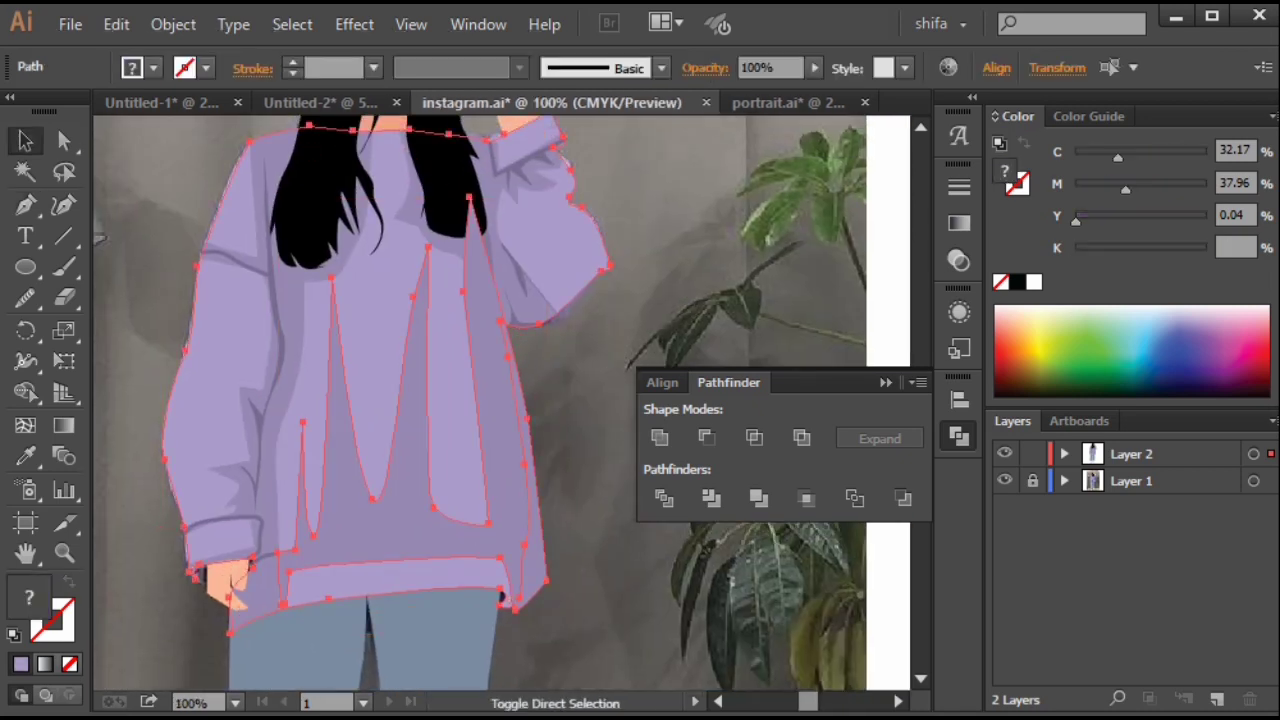
pyautogui.click(754, 438)
# Stack the torso fold shadow behind the hair and seams, match its fill to the 15% black shadow and set its opacity to 50%.
pyautogui.click(173, 24)
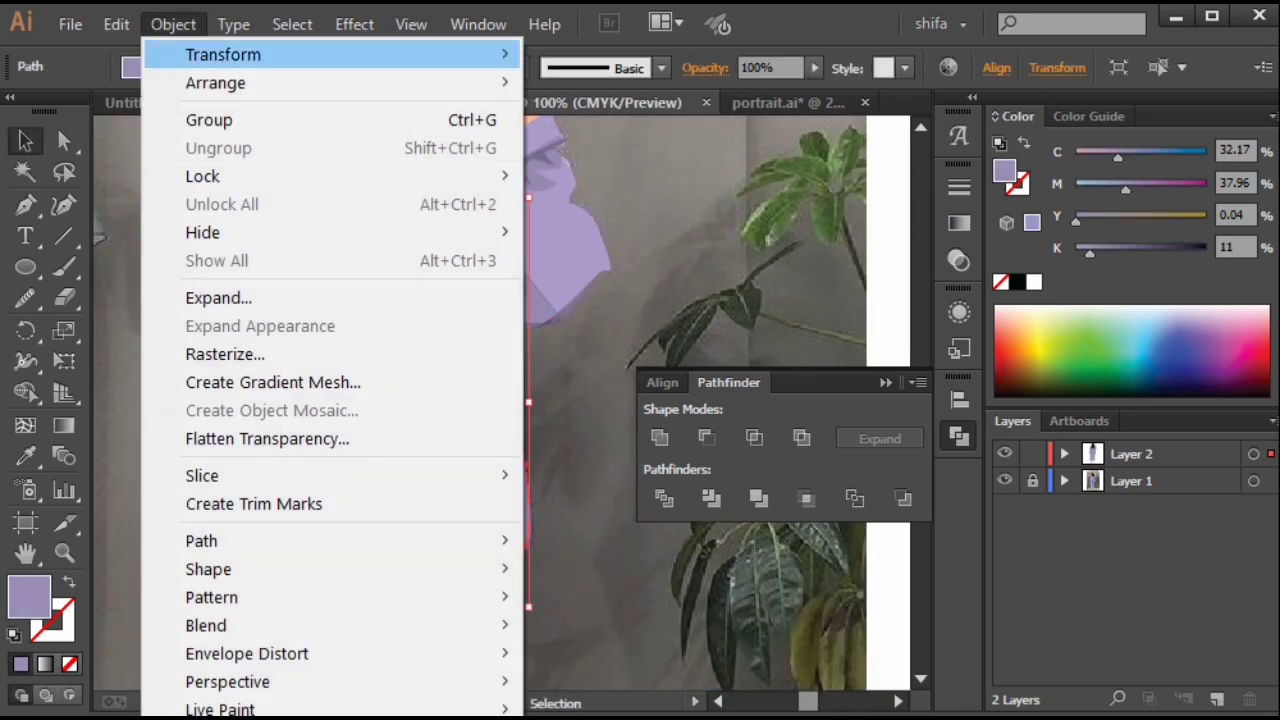
pyautogui.moveTo(216, 83)
pyautogui.click(580, 168)
pyautogui.hotkey('ctrl', ']')
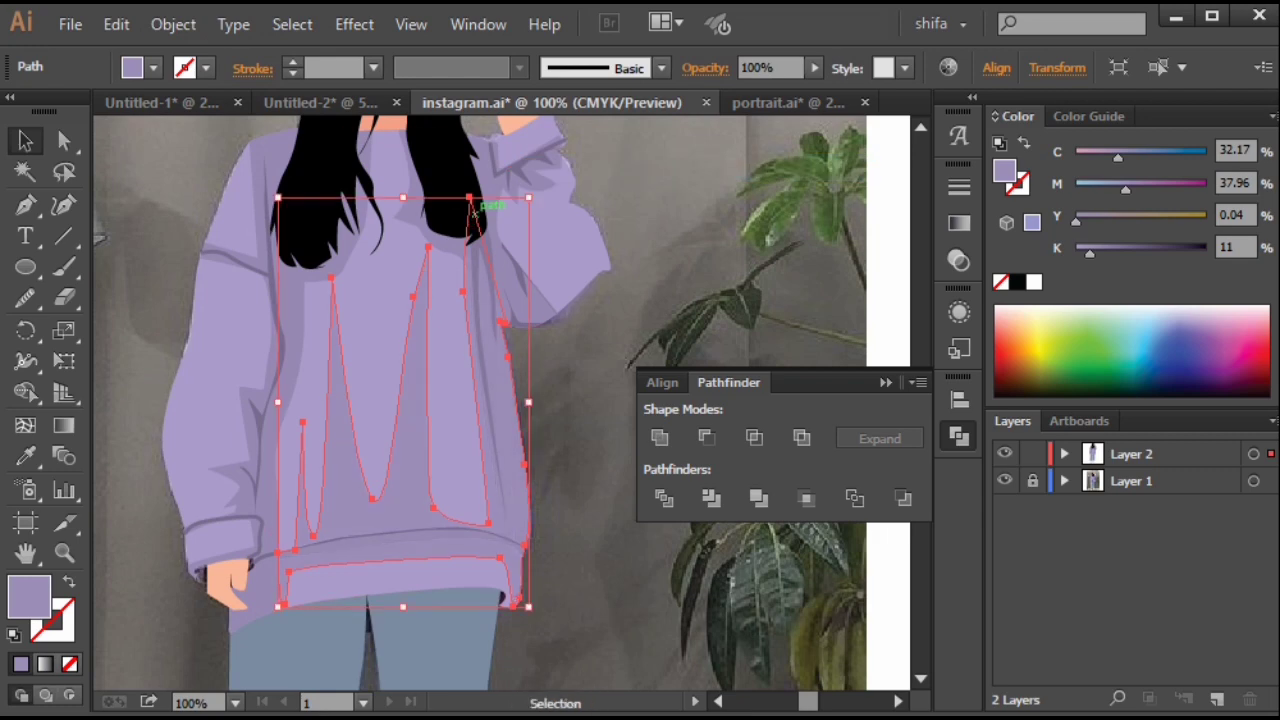
pyautogui.click(558, 530)
pyautogui.click(427, 418)
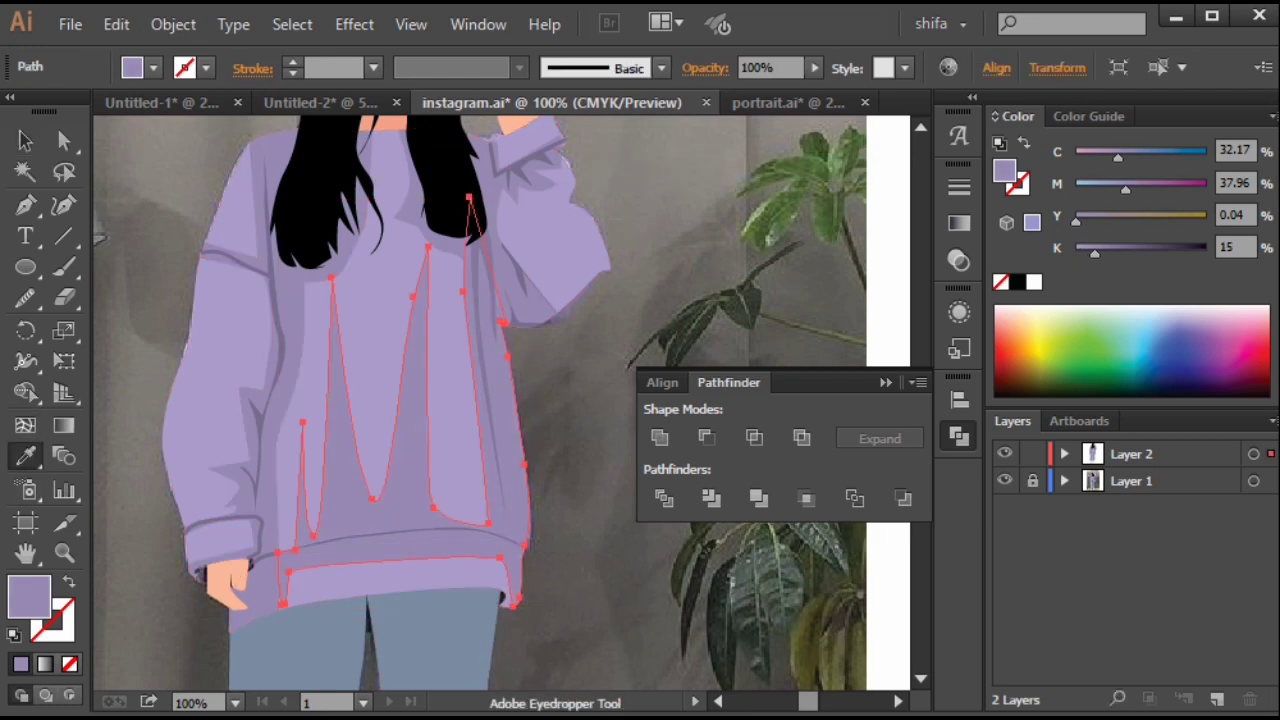
pyautogui.click(815, 68)
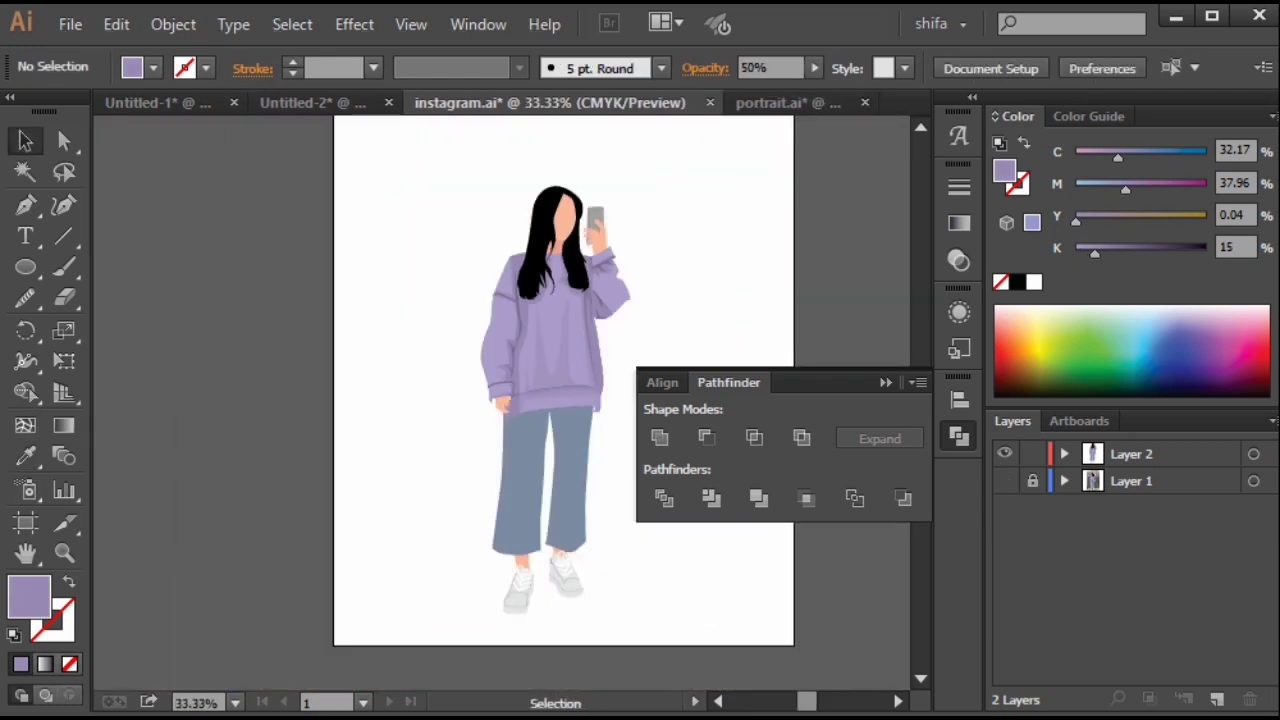
# Start another shadow shape on the hanging sleeve with the Pen tool, outlining the cuff's inner band and the creases above it.
pyautogui.scroll(1, 401, 321)
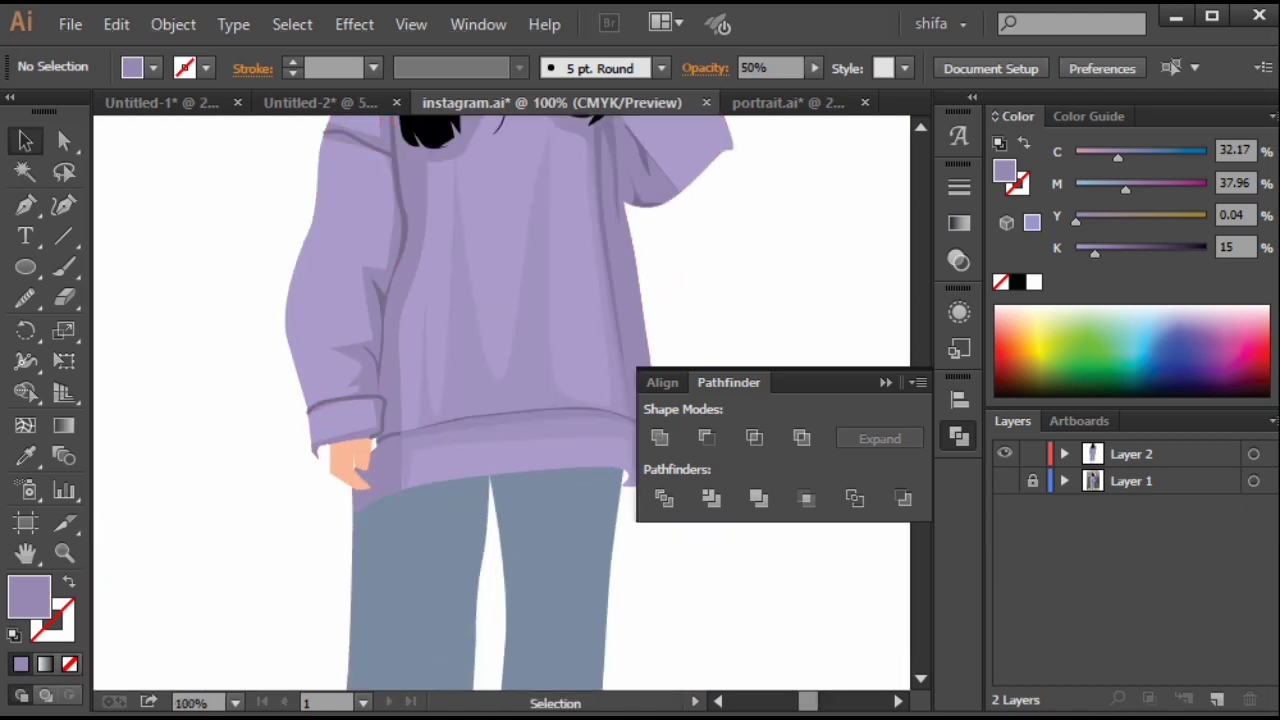
pyautogui.press('p')
pyautogui.scroll(-2, 553, 378)
pyautogui.scroll(5, 386, 380)
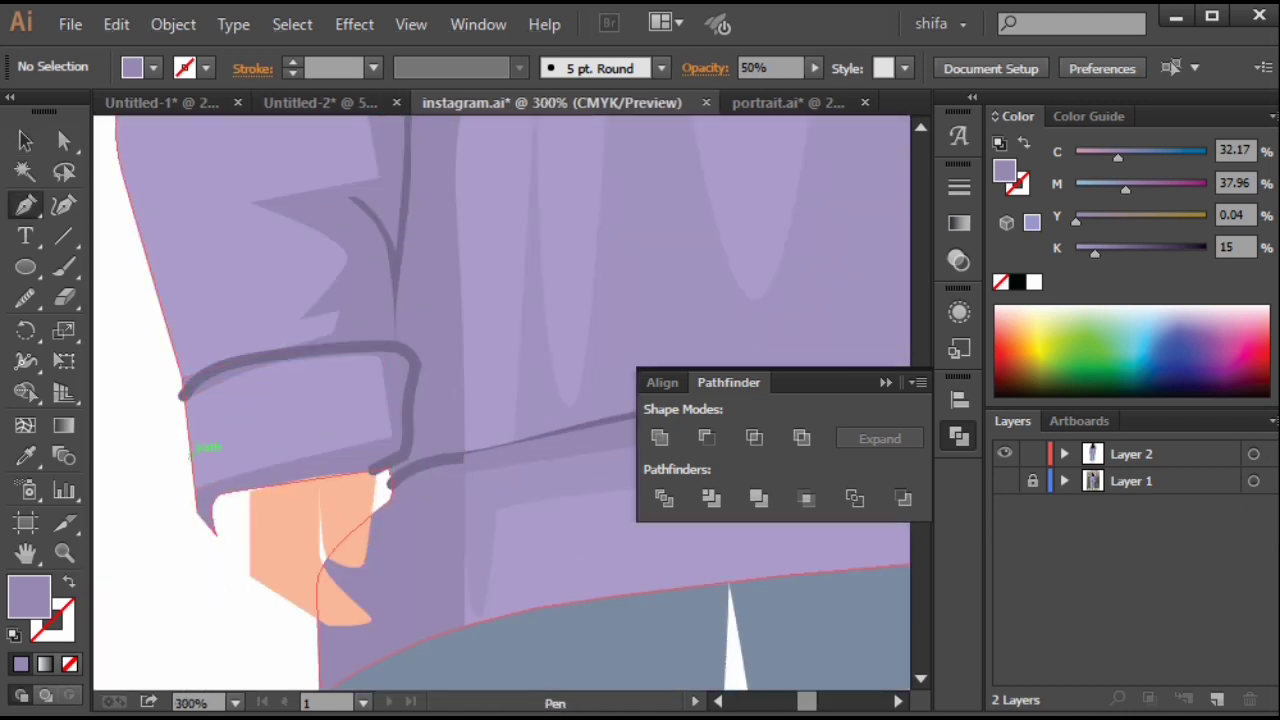
pyautogui.moveTo(352, 397); pyautogui.dragTo(348, 420)
pyautogui.hotkey('ctrl', 'z')
pyautogui.hotkey('ctrl', 'z')
pyautogui.moveTo(306, 262); pyautogui.dragTo(288, 646)
pyautogui.click(334, 425)
pyautogui.click(260, 363)
pyautogui.moveTo(331, 606); pyautogui.dragTo(371, 443)
# Continue the hanging sleeve's shadow up past the elbow folds and across the crease on the upper arm.
pyautogui.click(306, 386)
pyautogui.moveTo(343, 352); pyautogui.dragTo(335, 352)
pyautogui.click(170, 316)
pyautogui.click(202, 229)
pyautogui.click(307, 256)
pyautogui.moveTo(307, 235); pyautogui.dragTo(303, 680)
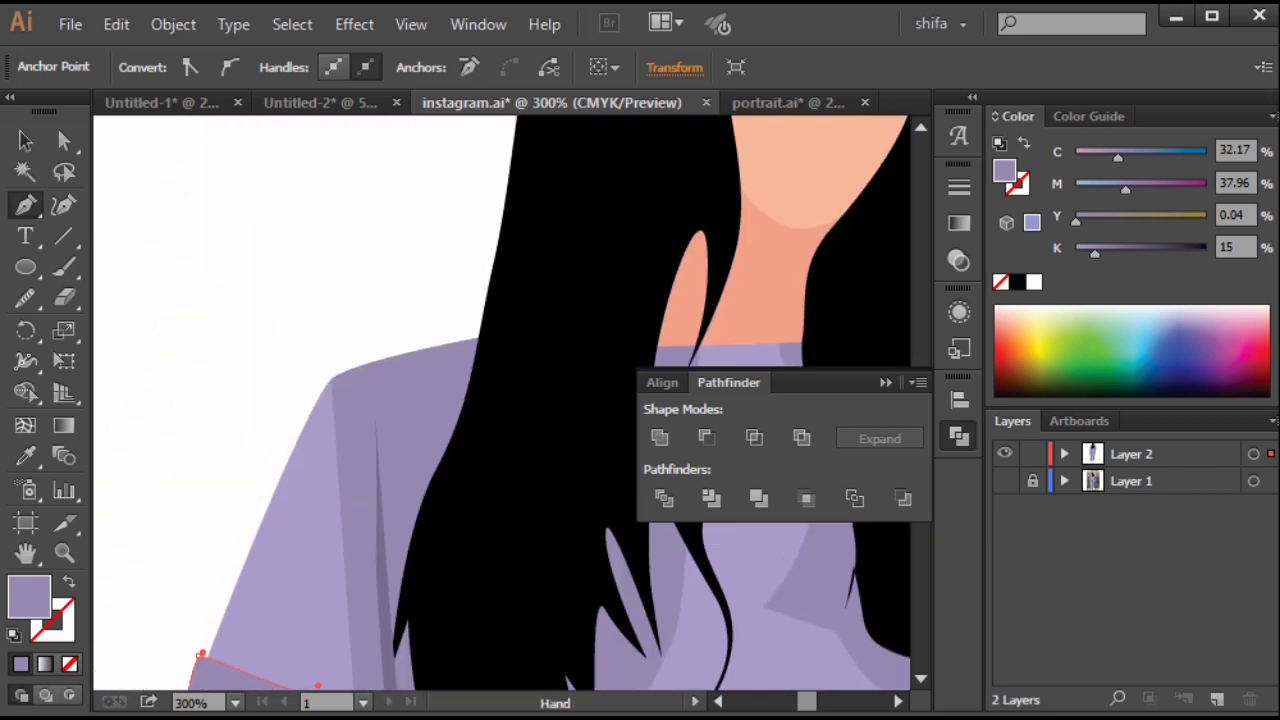
# Complete the hanging sleeve's shadow through the shoulder and behind the hair, then down along the sleeve seam to the cuff.
pyautogui.moveTo(292, 382); pyautogui.dragTo(320, 362)
pyautogui.moveTo(460, 480); pyautogui.dragTo(331, 275)
pyautogui.click(390, 154)
pyautogui.moveTo(558, 300); pyautogui.dragTo(322, 300)
pyautogui.moveTo(320, 372); pyautogui.dragTo(515, 248)
pyautogui.moveTo(250, 620); pyautogui.dragTo(300, 190)
pyautogui.moveTo(294, 191); pyautogui.dragTo(306, 300)
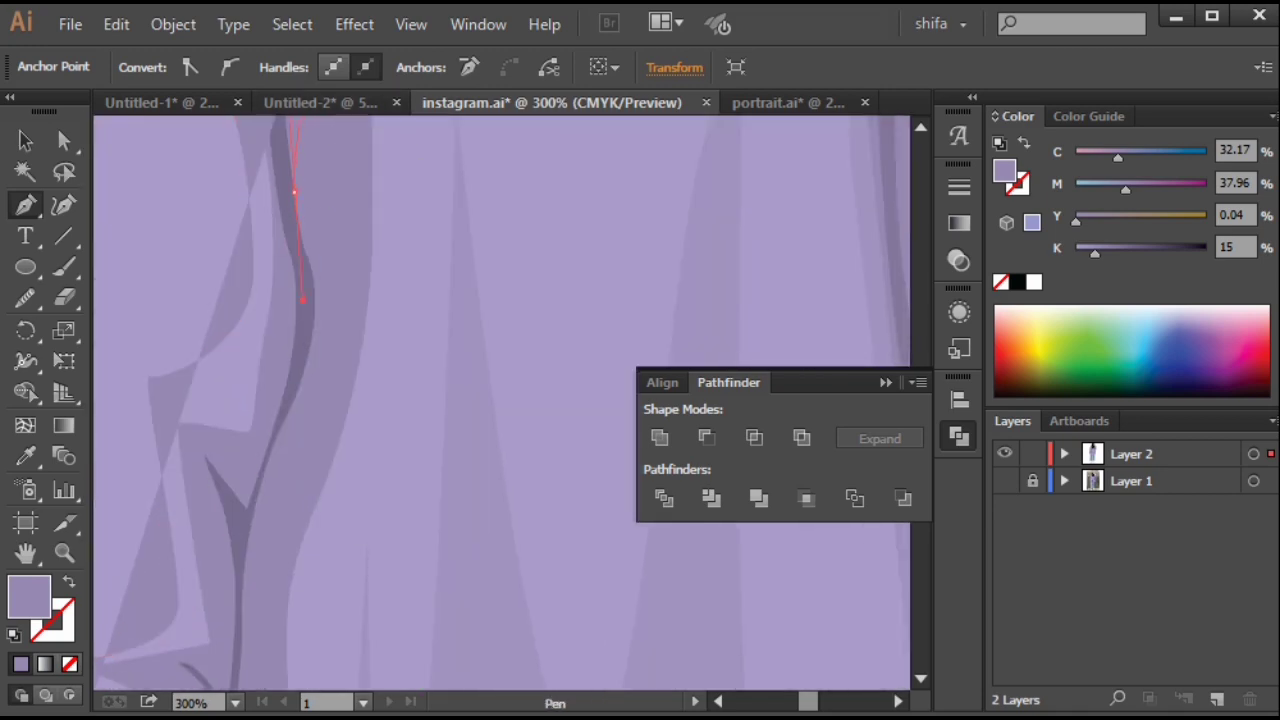
pyautogui.moveTo(270, 610); pyautogui.dragTo(345, 210)
pyautogui.moveTo(342, 292); pyautogui.dragTo(347, 345)
pyautogui.moveTo(353, 452); pyautogui.dragTo(356, 462)
pyautogui.click(350, 490)
# Trim the hanging sleeve's shadow to the sweater's outline, using the sweater shape as the boundary.
pyautogui.hotkey('ctrl', '-')
pyautogui.hotkey('ctrl', '-')
pyautogui.hotkey('ctrl', '-')
pyautogui.hotkey('ctrl', '-')
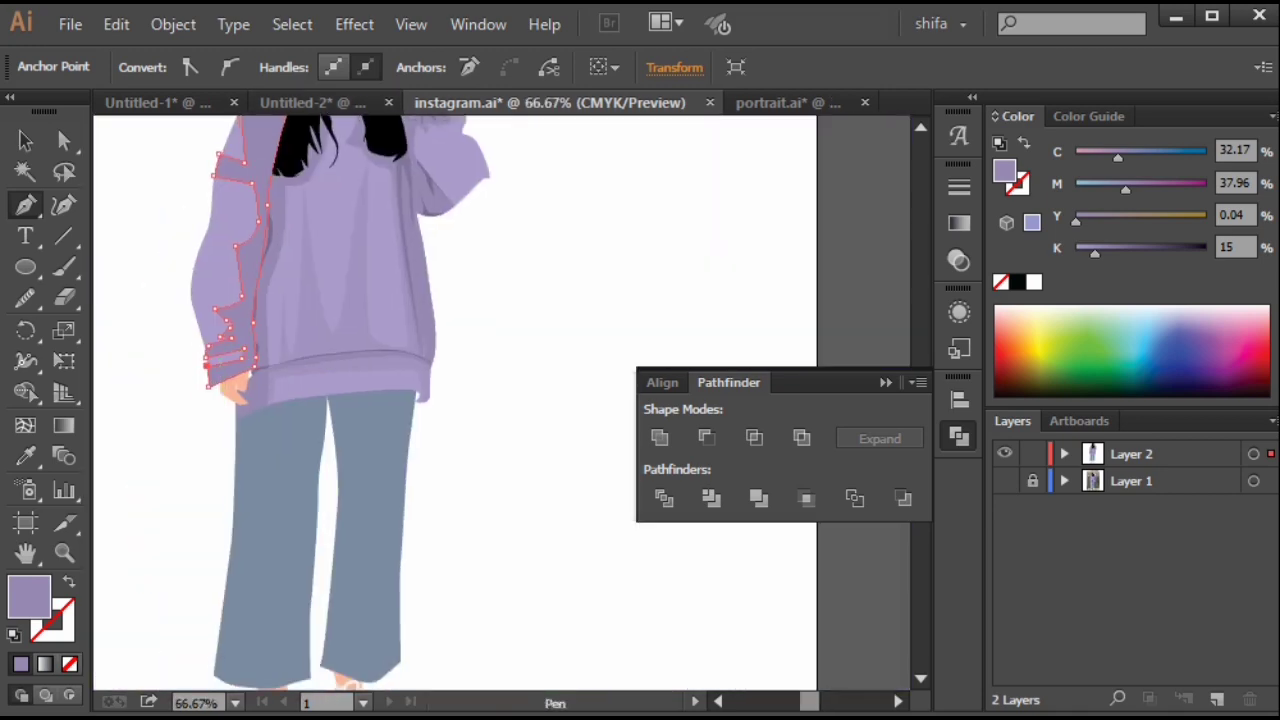
pyautogui.moveTo(298, 317); pyautogui.dragTo(298, 437)
pyautogui.press('v')
pyautogui.hotkey('ctrl', '+')
pyautogui.hotkey('ctrl', '+')
pyautogui.moveTo(180, 440); pyautogui.dragTo(580, 403)
pyautogui.click(530, 380)
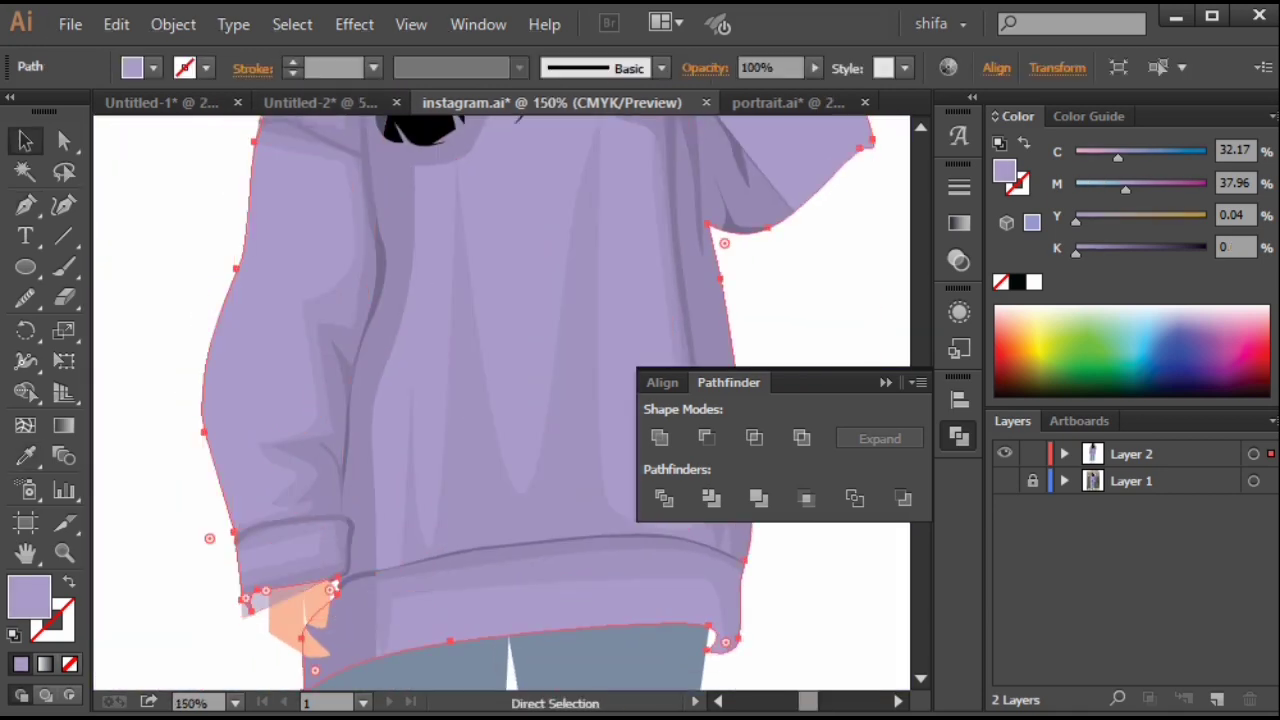
# Restack the hanging sleeve's shadow so it sits above the sweater base but behind the seams and fold lines.
pyautogui.click(335, 585)
pyautogui.click(173, 24)
pyautogui.moveTo(229, 80)
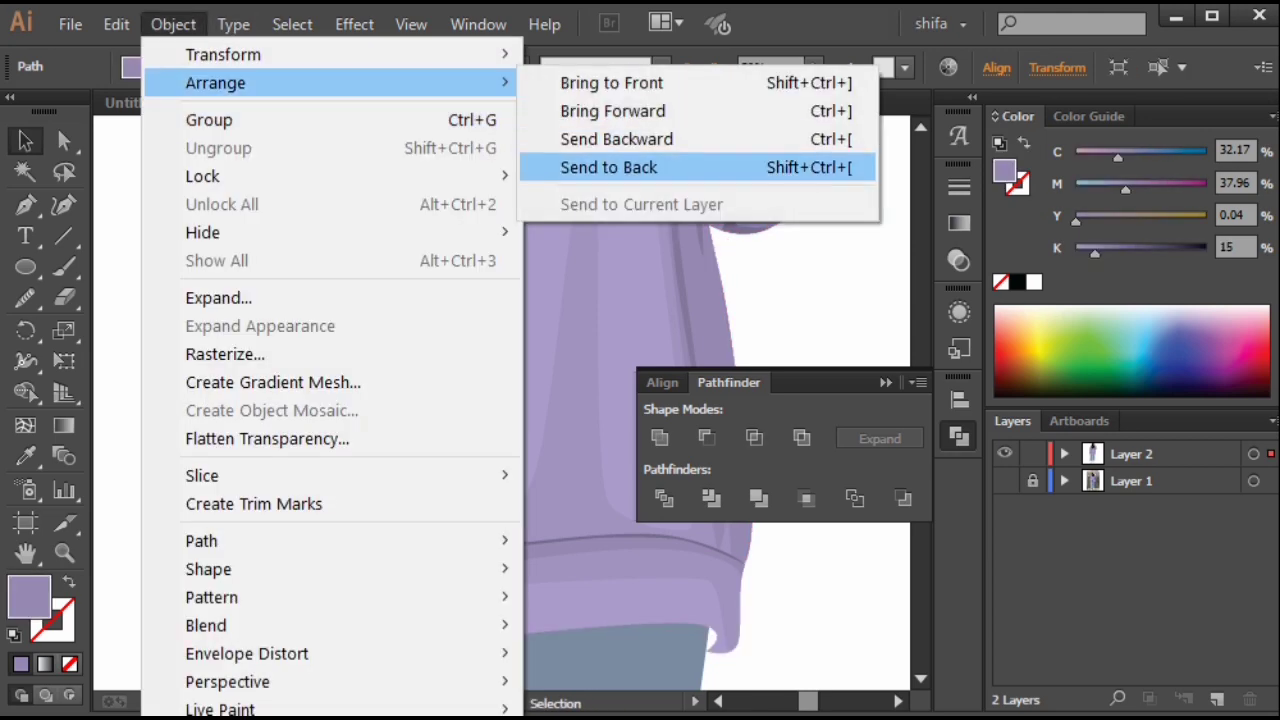
pyautogui.click(600, 163)
pyautogui.press('ctrl')
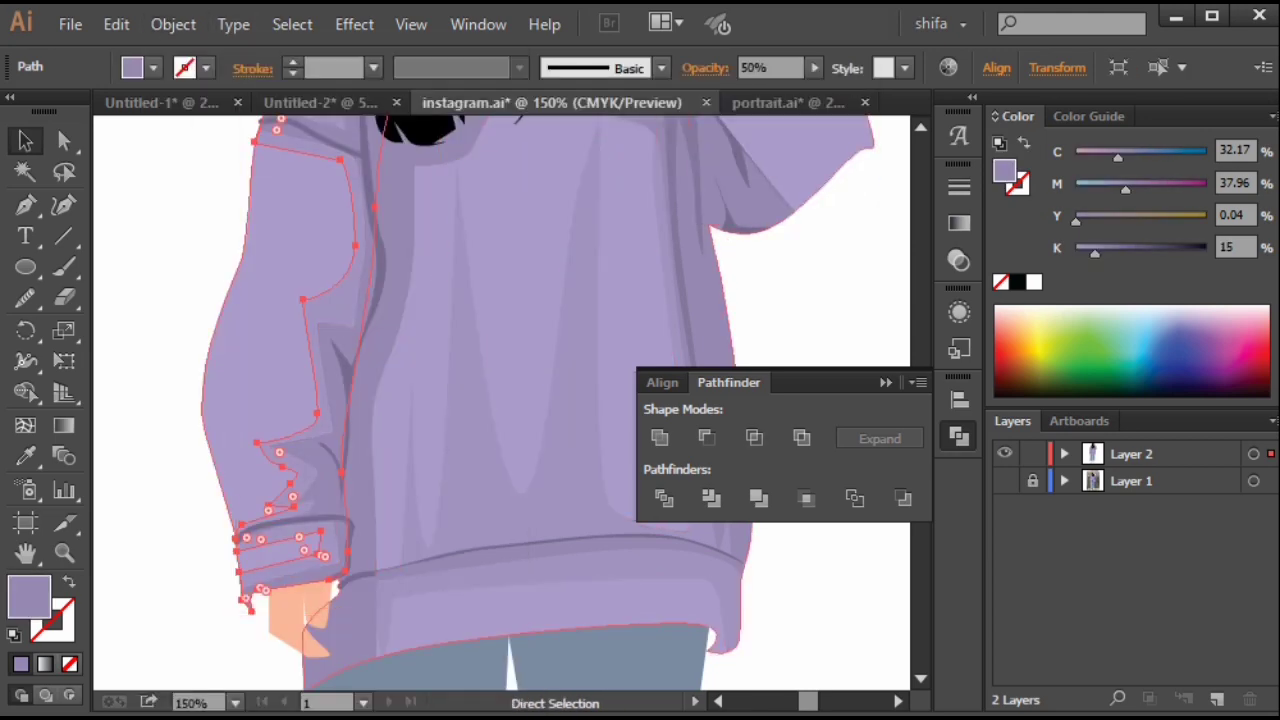
pyautogui.hotkey('ctrl', 'shift', 'a')
# Start a shadow shape on the raised sleeve, drawing its fold notch and the inner edge running down beside the hair.
pyautogui.hotkey('ctrl', '-')
pyautogui.hotkey('ctrl', '-')
pyautogui.hotkey('ctrl', '-')
pyautogui.scroll(4, 366, 400)
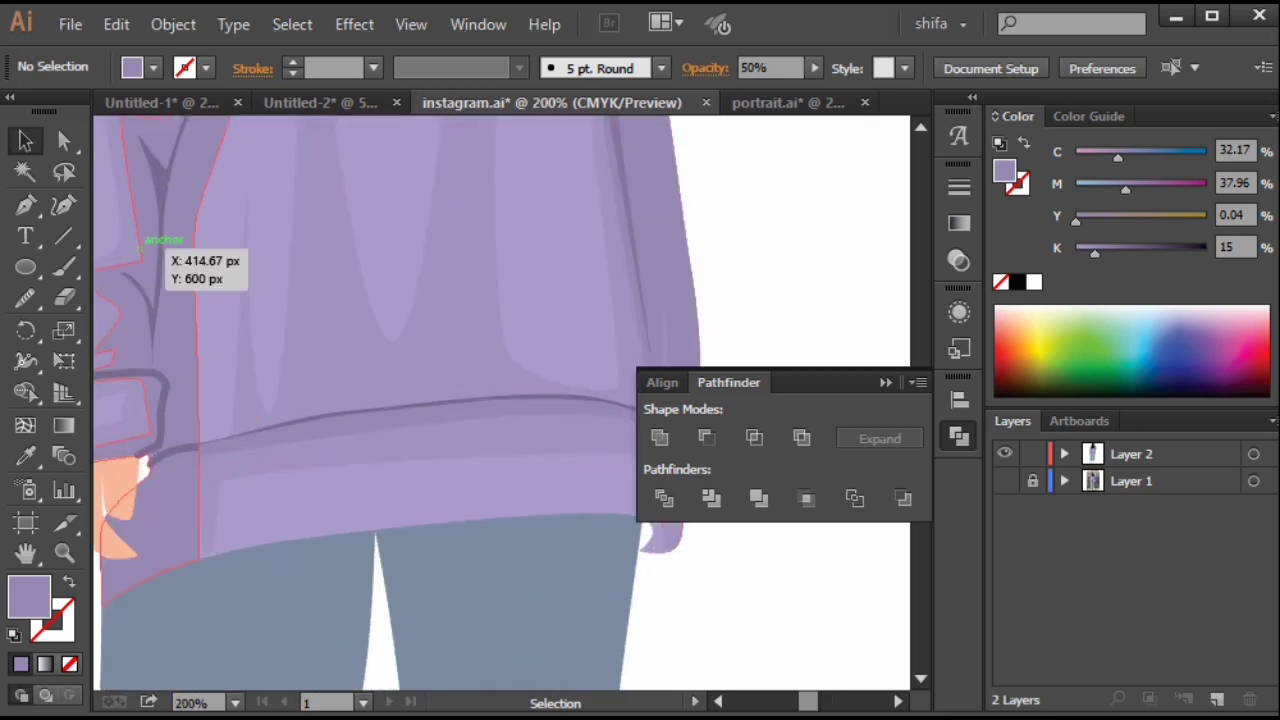
pyautogui.scroll(-3, 168, 243)
pyautogui.moveTo(245, 264); pyautogui.dragTo(331, 500)
pyautogui.press('p')
pyautogui.scroll(2, 388, 325)
pyautogui.scroll(1, 601, 381)
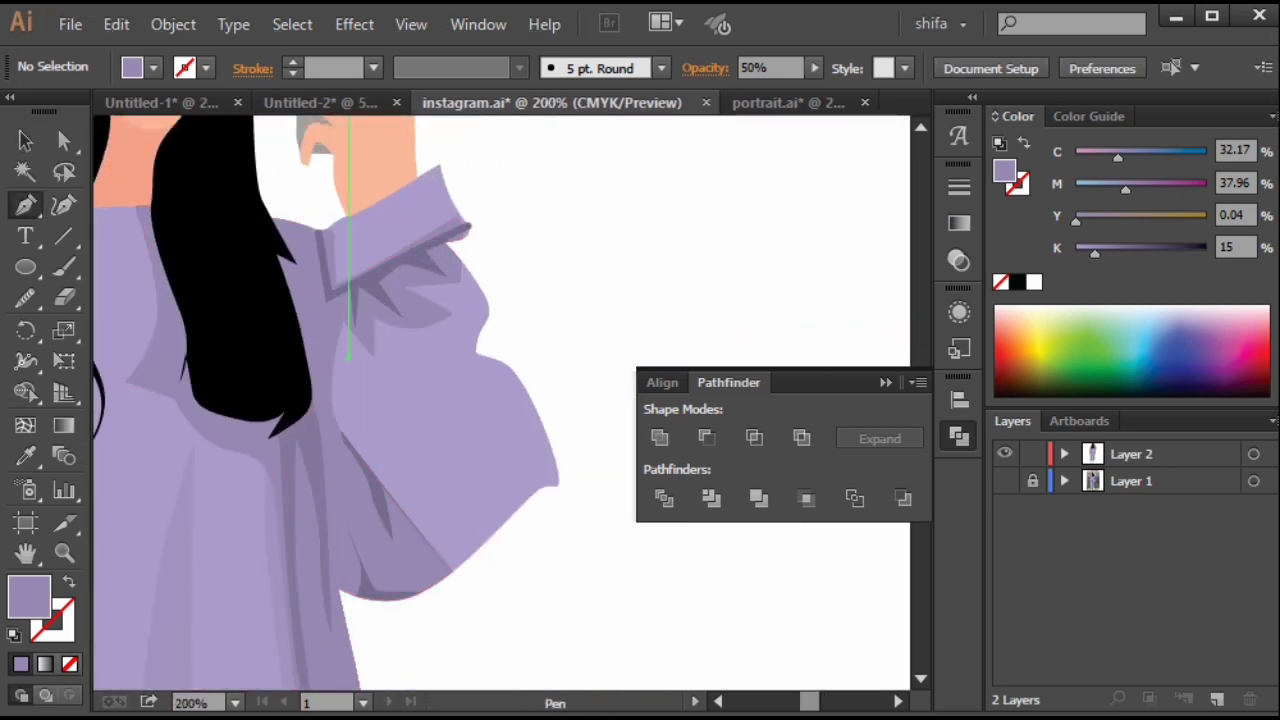
pyautogui.click(348, 353)
pyautogui.click(384, 393)
pyautogui.click(393, 349)
pyautogui.moveTo(308, 470); pyautogui.dragTo(278, 190)
pyautogui.moveTo(276, 187); pyautogui.dragTo(291, 245)
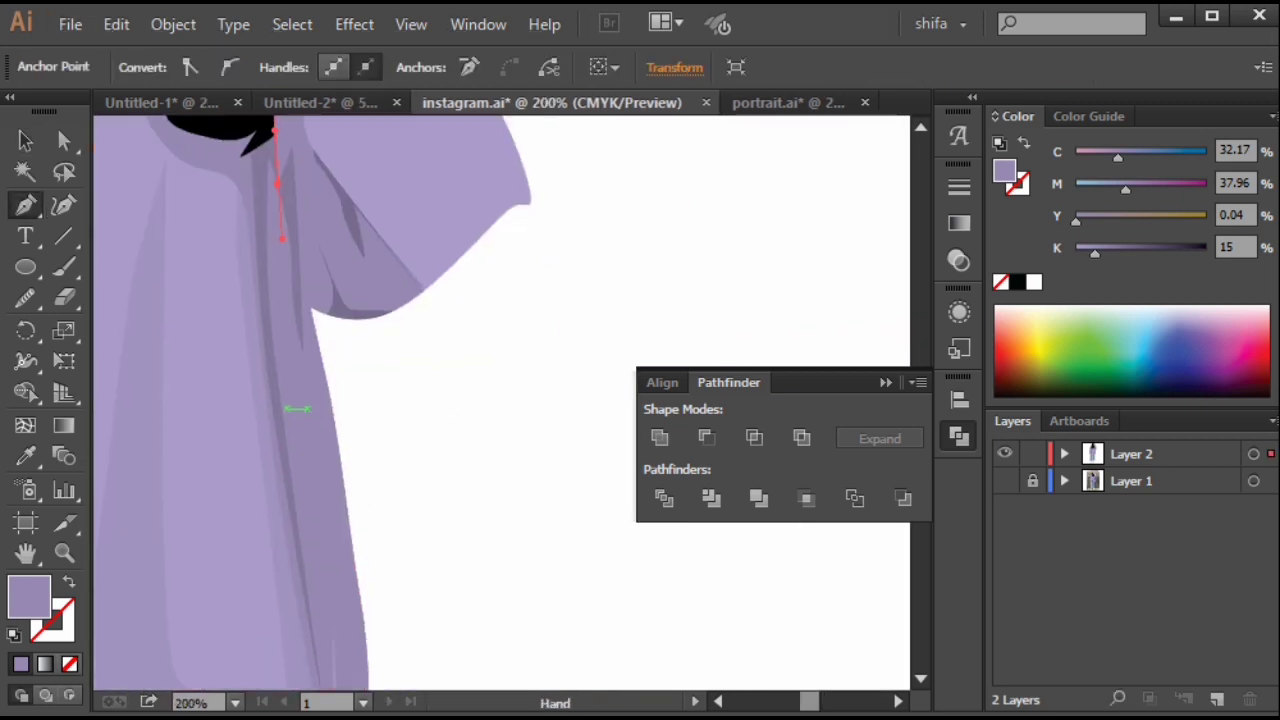
# Complete the raised sleeve's shadow outside the sweater below the elbow and back up around the elbow fold and cuff.
pyautogui.click(347, 400)
pyautogui.click(480, 368)
pyautogui.moveTo(402, 207); pyautogui.dragTo(445, 425)
pyautogui.click(361, 292)
pyautogui.scroll(-2, 362, 294)
pyautogui.moveTo(364, 260); pyautogui.dragTo(366, 304)
# Trim the raised sleeve's shadow to the sweater's outline and match it to the 15% black shadow at 50% opacity.
pyautogui.press('v')
pyautogui.click(432, 376)
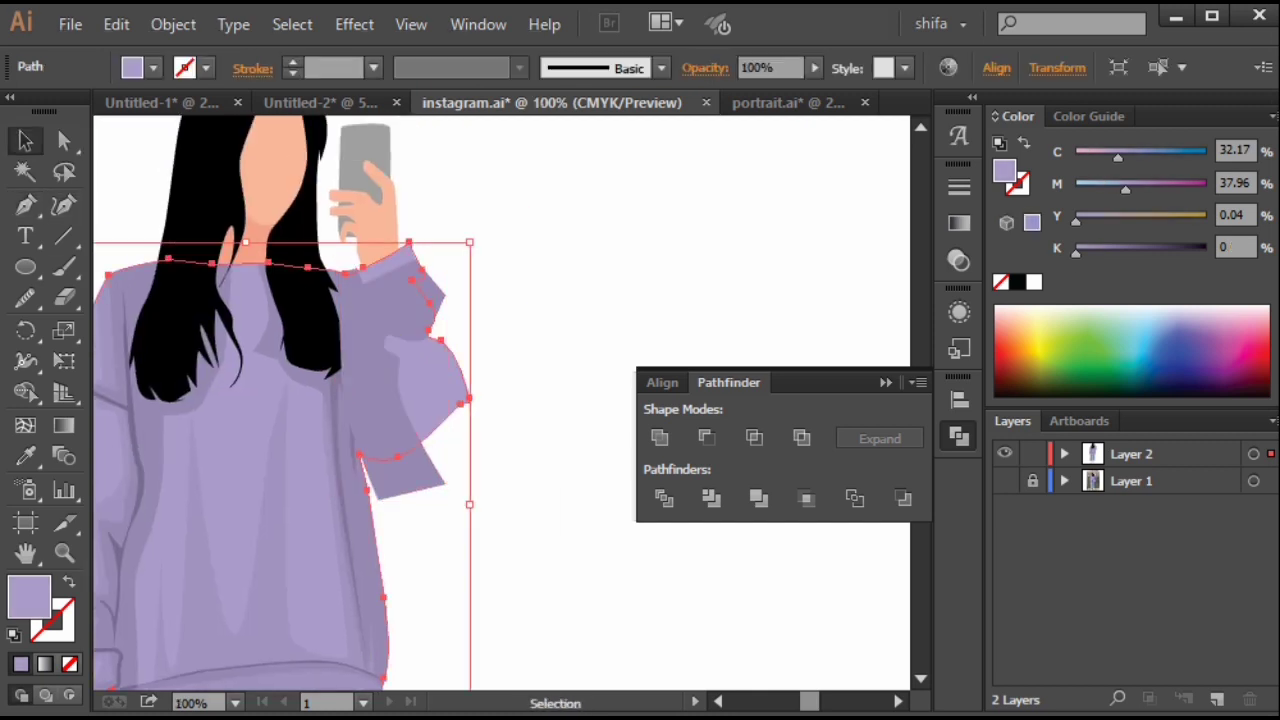
pyautogui.click(398, 372)
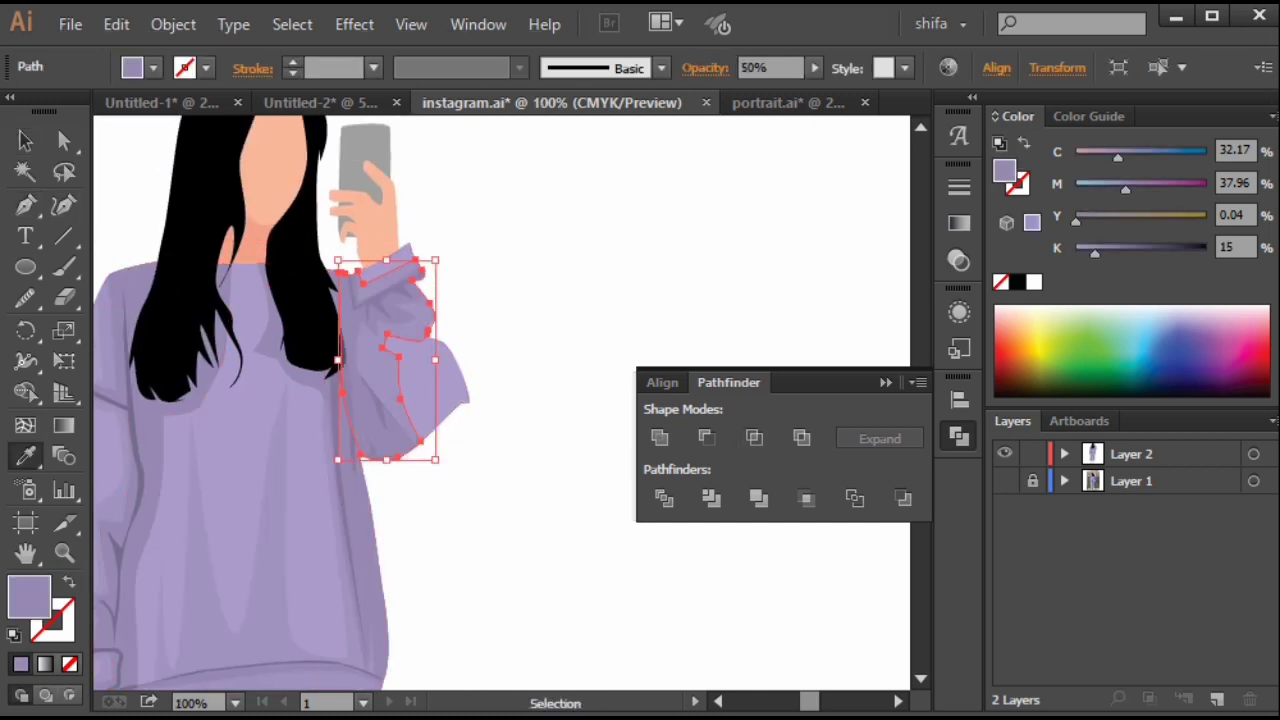
# Restack the raised sleeve's shadow above the sweater base but behind the hair, cuff and fold lines.
pyautogui.rightClick(397, 384)
pyautogui.click(173, 24)
pyautogui.moveTo(215, 83)
pyautogui.click(615, 167)
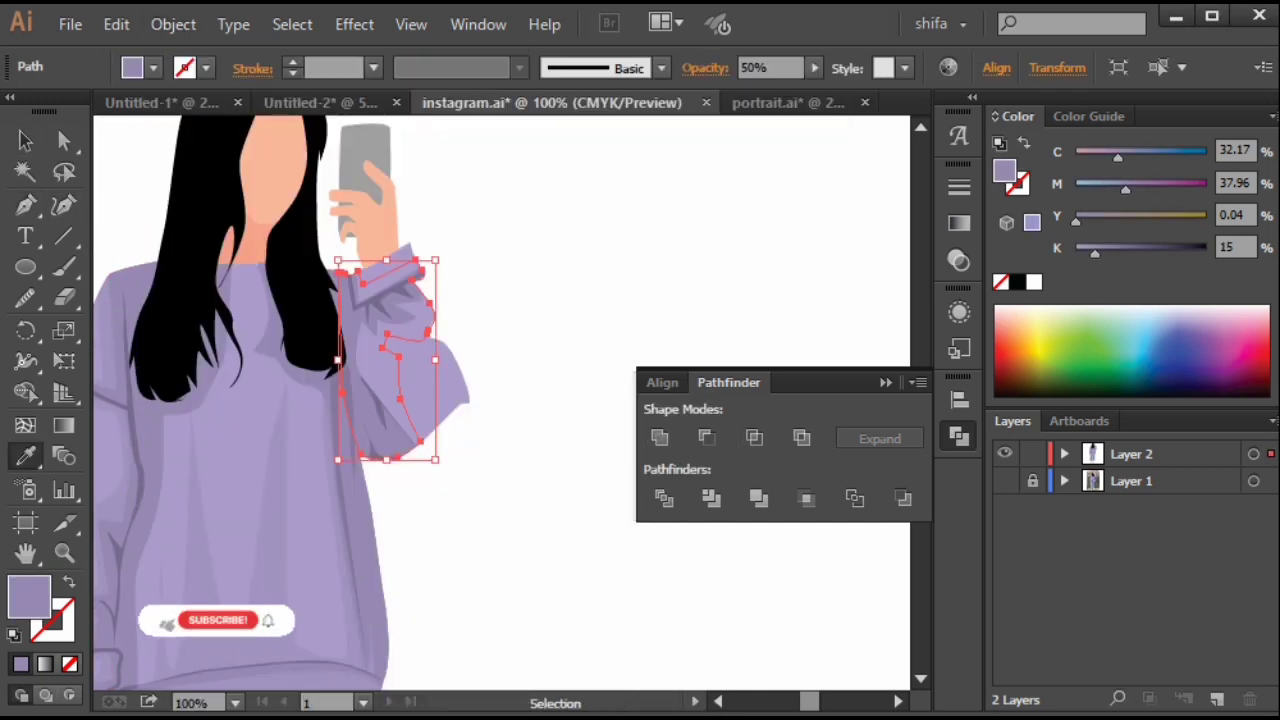
pyautogui.hotkey('ctrl', ']')
pyautogui.keyDown('ctrl'); pyautogui.click(502, 443); pyautogui.keyUp('ctrl')
pyautogui.scroll(-3, 502, 443)
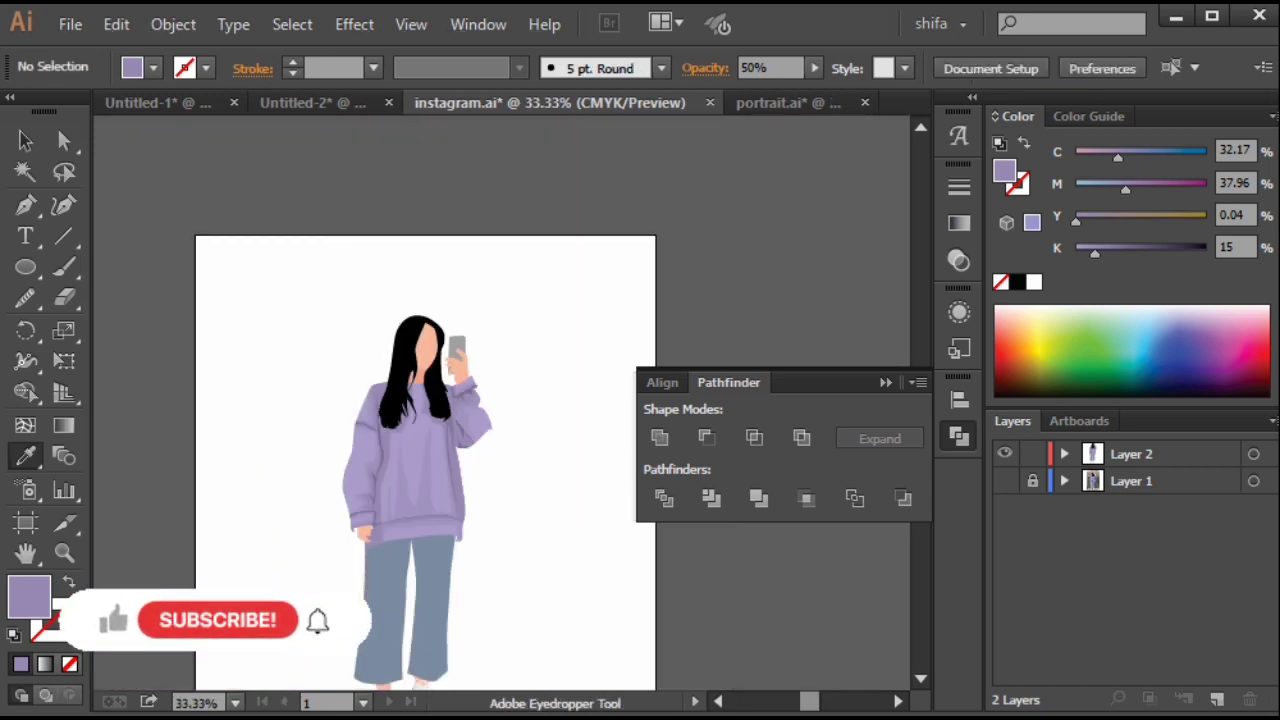
# Show the reference photo and draw a closed shape across the hanging sleeve's cuff opening, covering the top of the hand.
pyautogui.scroll(1, 390, 670)
pyautogui.press('p')
pyautogui.click(1005, 480)
pyautogui.scroll(2, 382, 479)
pyautogui.hotkey('ctrl', 'y')
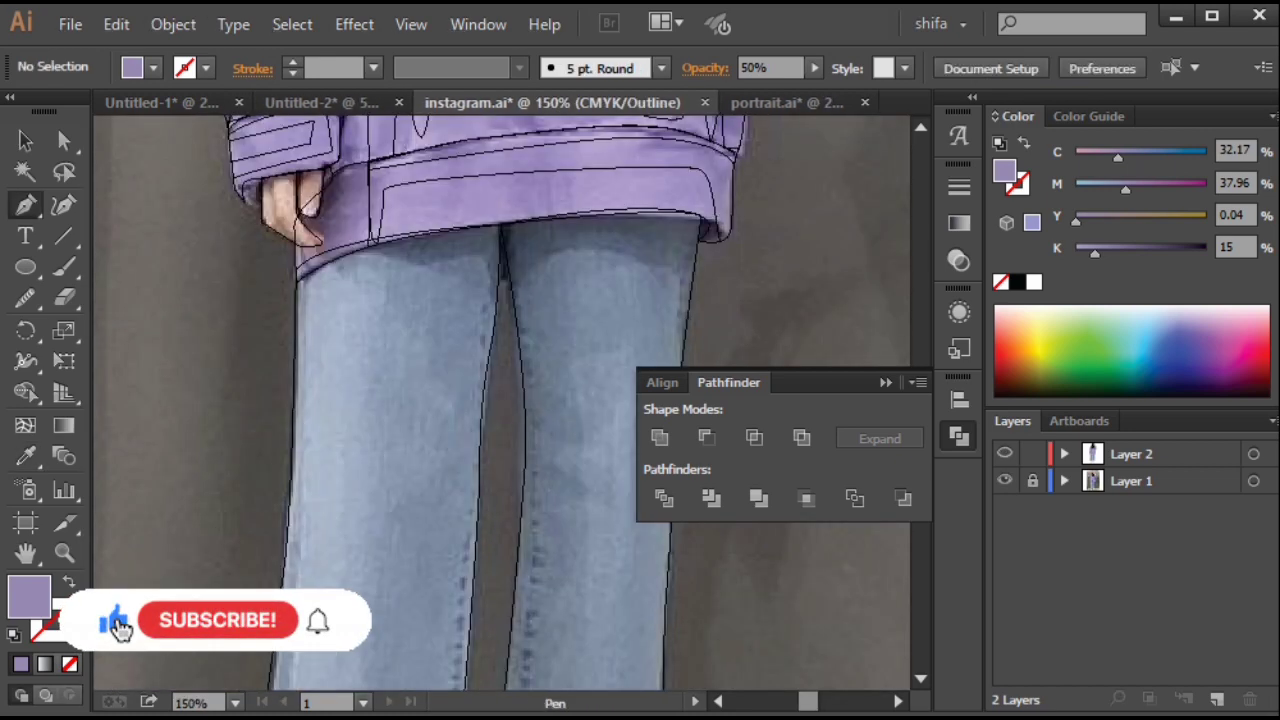
pyautogui.scroll(3, 300, 215)
pyautogui.scroll(2, 343, 243)
pyautogui.hotkey('ctrl', 'y')
pyautogui.hscroll(-2, 290, 345)
pyautogui.scroll(1, 386, 345)
pyautogui.moveTo(232, 391); pyautogui.dragTo(440, 400)
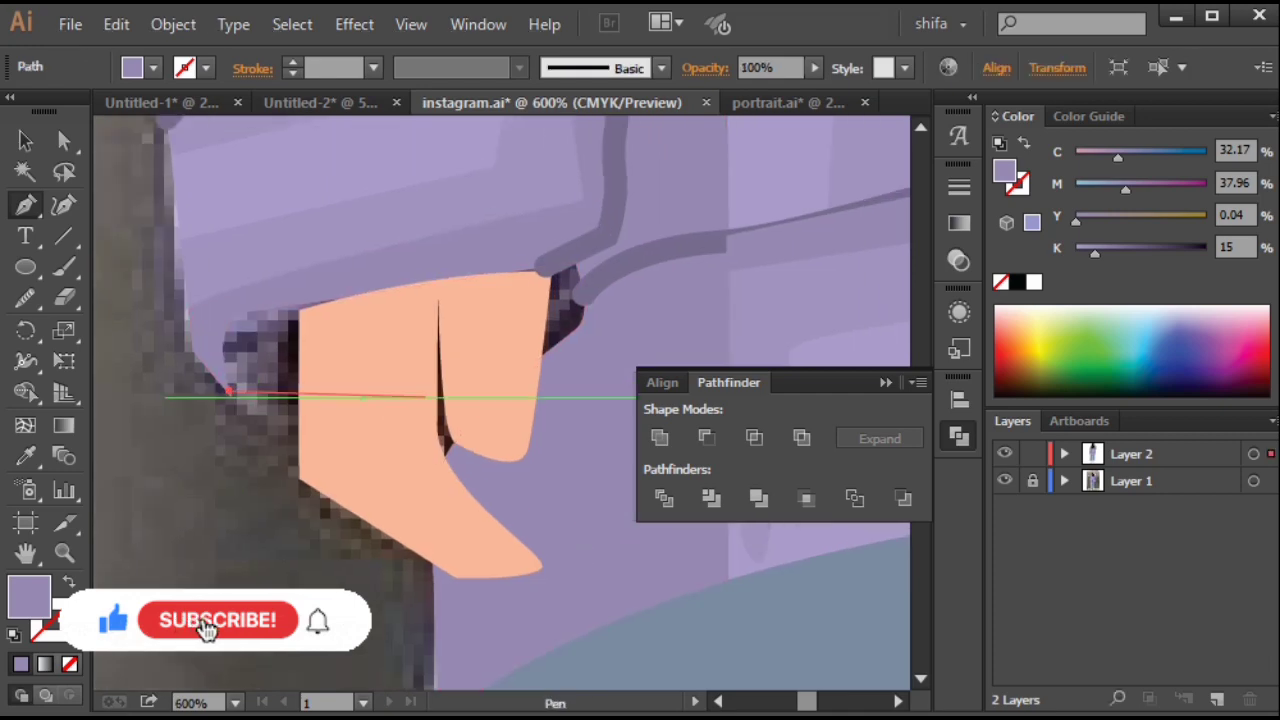
pyautogui.moveTo(583, 326); pyautogui.dragTo(590, 310)
pyautogui.moveTo(584, 246); pyautogui.dragTo(571, 251)
# Darken the cuff opening shape to 75% black and send it behind the hand and sweater.
pyautogui.moveTo(1095, 253); pyautogui.dragTo(1173, 253)
pyautogui.rightClick(344, 385)
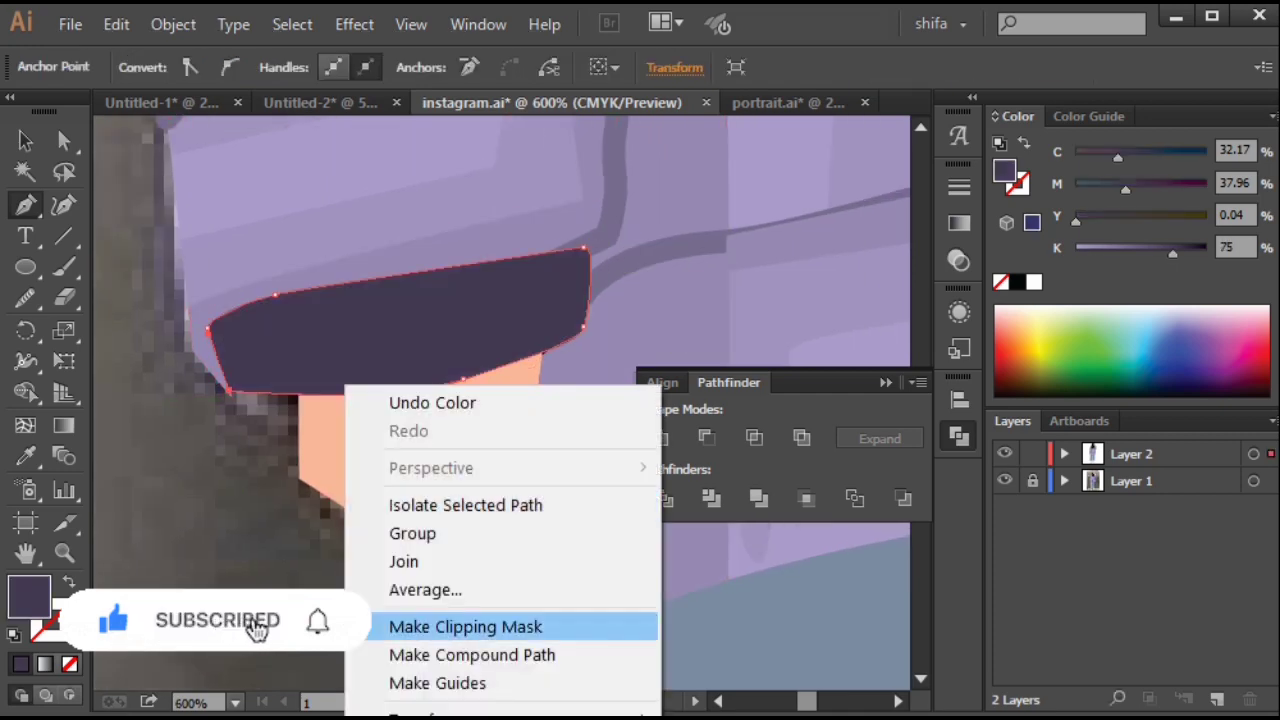
pyautogui.click(173, 24)
pyautogui.moveTo(215, 83)
pyautogui.click(609, 167)
pyautogui.scroll(-4, 400, 460)
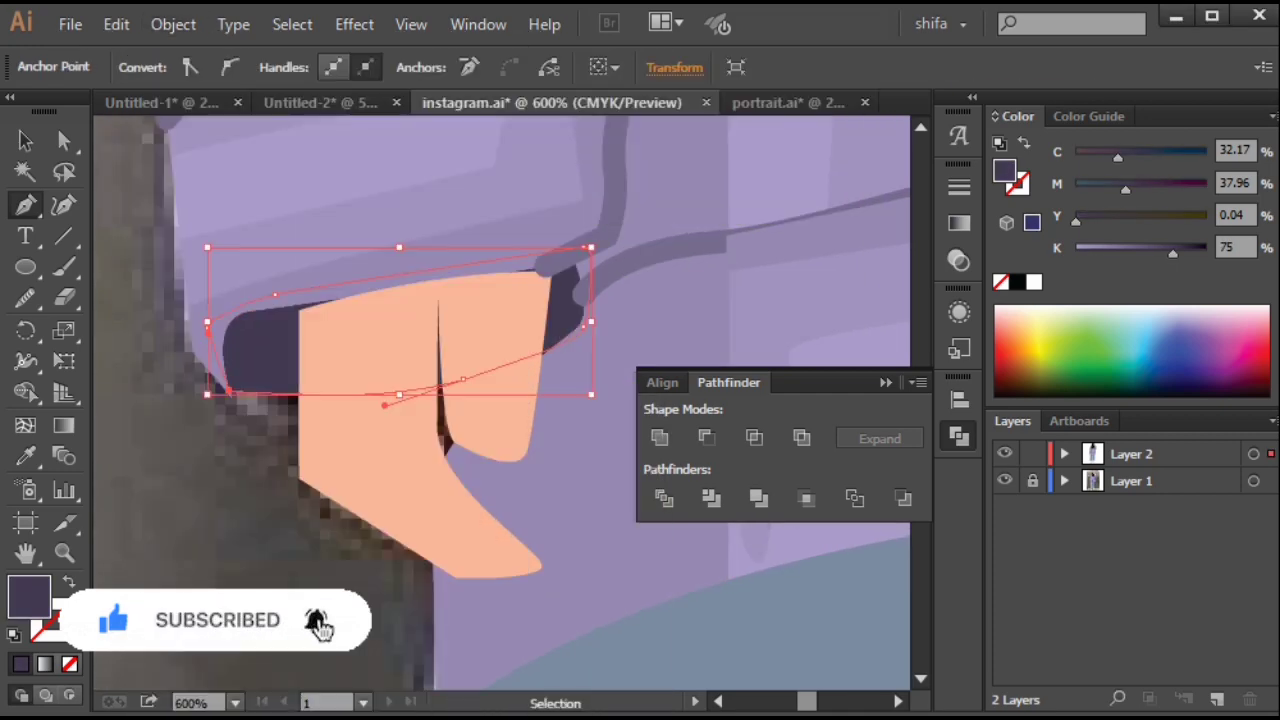
pyautogui.hotkey('ctrl', 'shift', 'a')
# Draw a dark strip in the same 75% black fill along the sweater's hem, spanning the tops of both trouser legs.
pyautogui.click(1005, 480)
pyautogui.scroll(-3, 376, 414)
pyautogui.click(1005, 480)
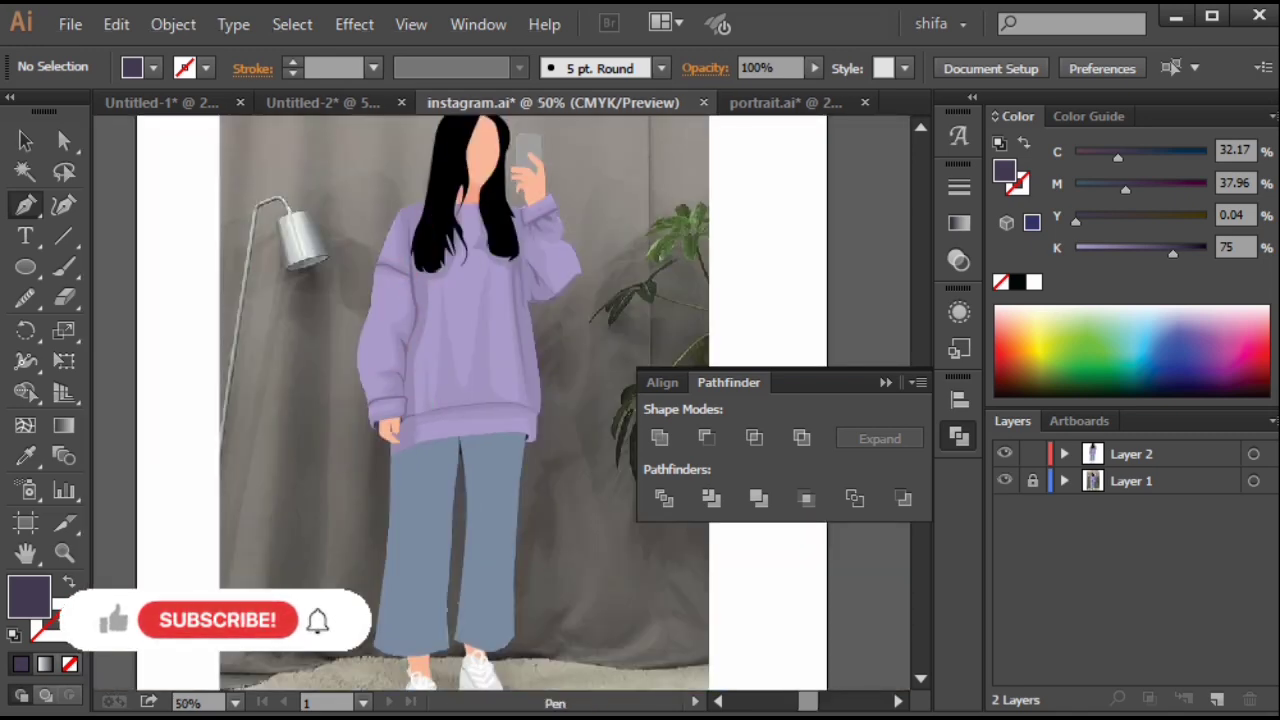
pyautogui.scroll(5, 543, 437)
pyautogui.click(463, 441)
pyautogui.hscroll(-3, 463, 441)
pyautogui.click(237, 443)
pyautogui.hscroll(3, 367, 300)
pyautogui.click(517, 327)
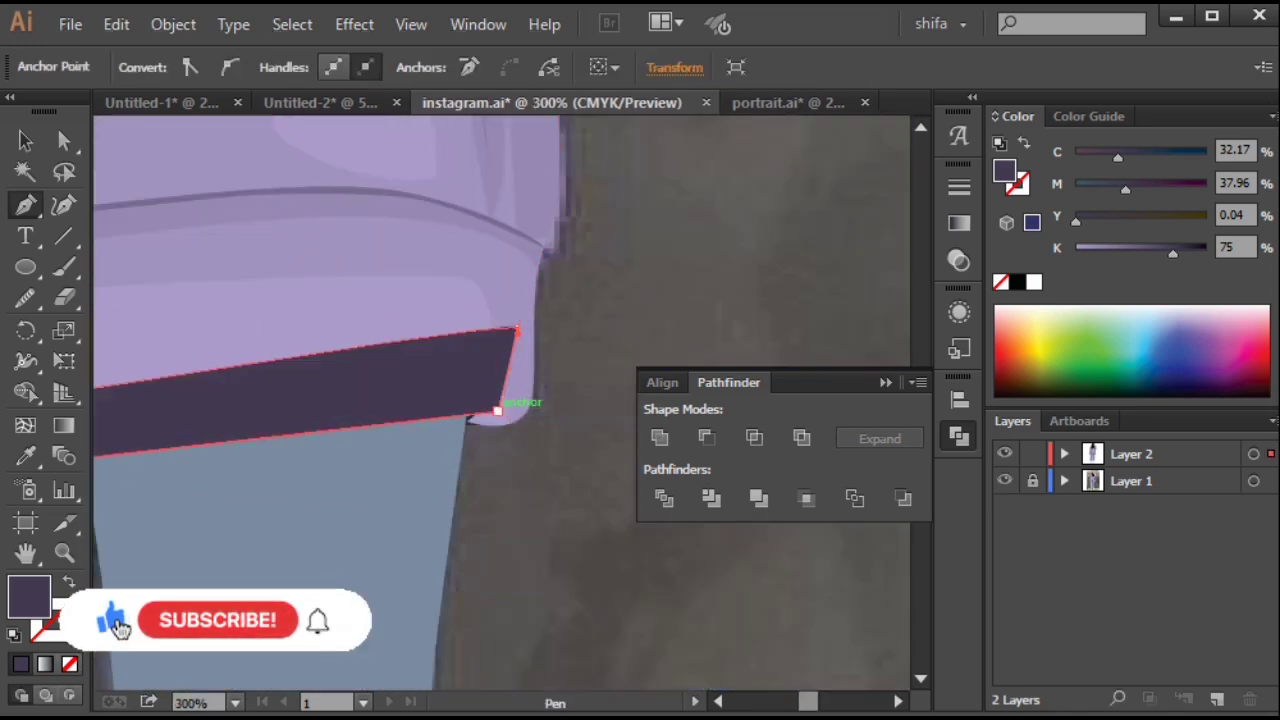
pyautogui.click(498, 411)
# Send the dark hem strip behind all the other shapes and hide the reference photo.
pyautogui.scroll(-4, 498, 411)
pyautogui.click(173, 24)
pyautogui.moveTo(215, 83)
pyautogui.click(609, 167)
pyautogui.hotkey('ctrl', 'shift', 'a')
pyautogui.click(1005, 480)
pyautogui.scroll(-3, 531, 393)
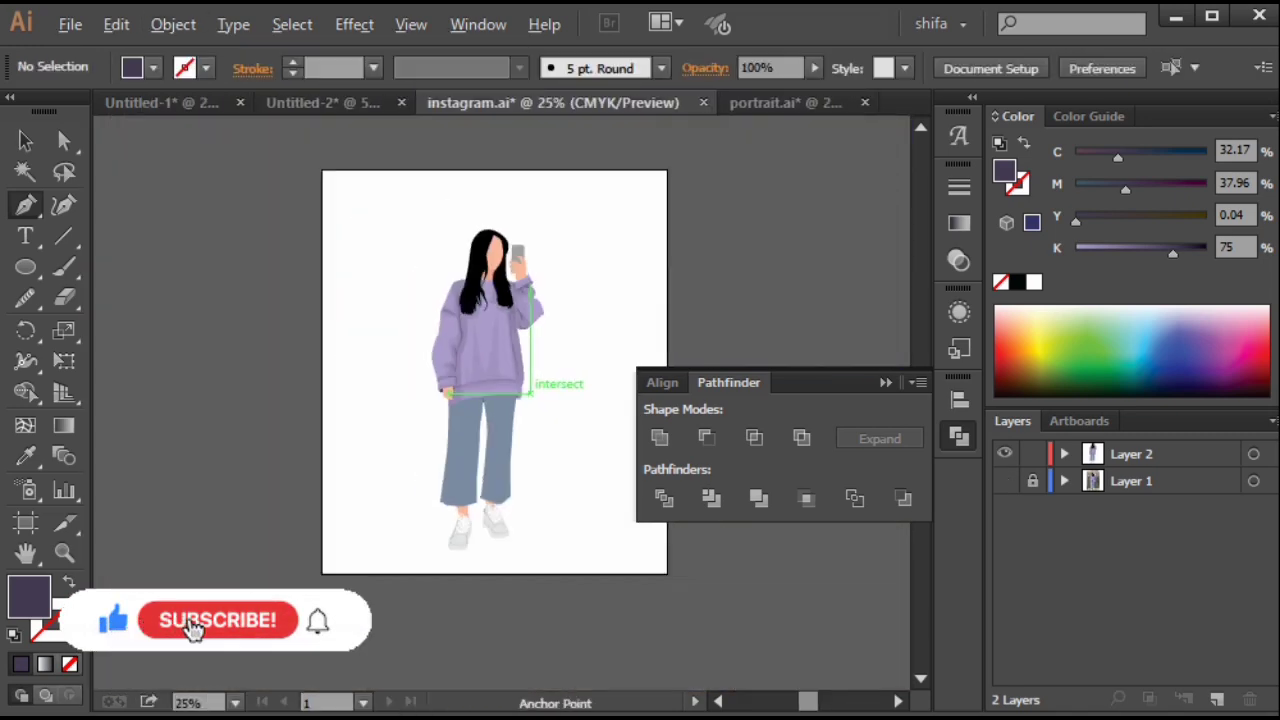
# Show the photo in outline view and draw a tapered shadow under the hem on the trouser leg beside the hanging hand.
pyautogui.scroll(2, 505, 425)
pyautogui.scroll(3, 380, 321)
pyautogui.moveTo(428, 420); pyautogui.dragTo(385, 162)
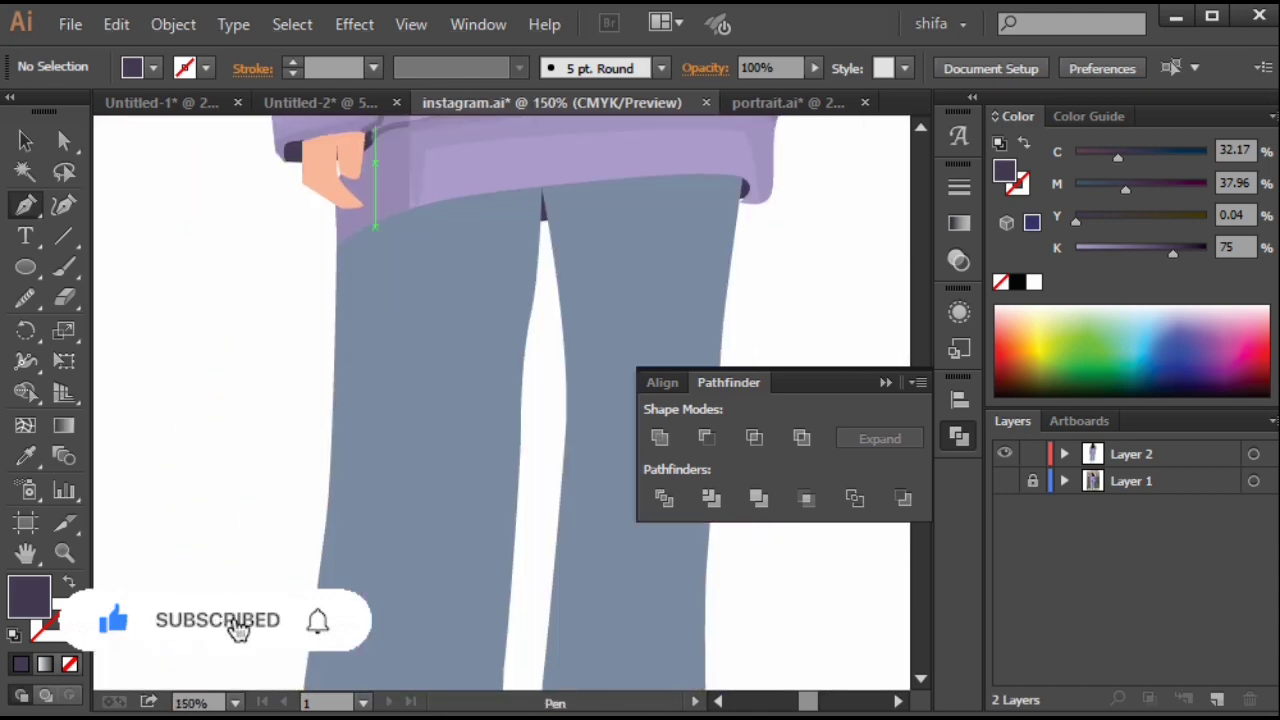
pyautogui.scroll(1, 362, 270)
pyautogui.click(1005, 480)
pyautogui.hotkey('ctrl', 'y')
pyautogui.scroll(1, 285, 628)
pyautogui.moveTo(555, 201); pyautogui.dragTo(651, 228)
pyautogui.moveTo(651, 228); pyautogui.dragTo(470, 380)
pyautogui.click(526, 394)
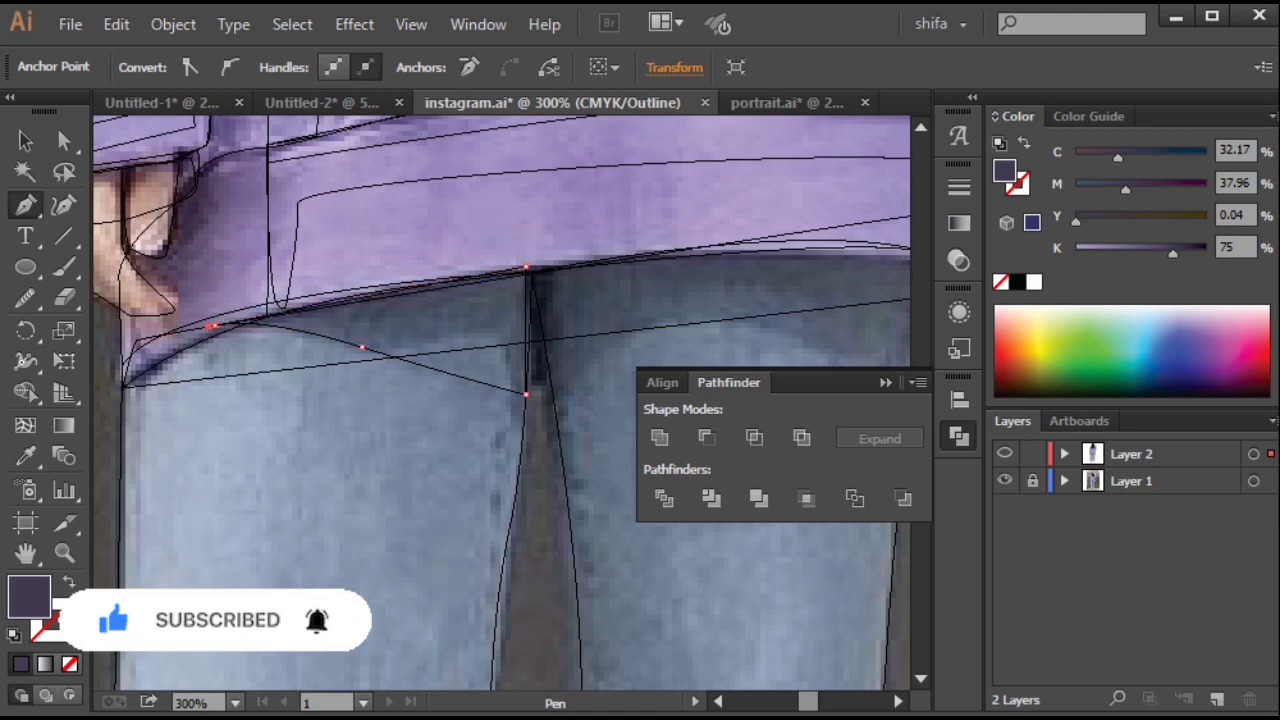
# Return to preview and fill the trouser leg's hem shadow with a darker jeans blue at 41% black.
pyautogui.hotkey('ctrl', 'y')
pyautogui.scroll(-3, 345, 359)
pyautogui.hotkey('ctrl', 'shift', 'a')
pyautogui.scroll(-3, 597, 316)
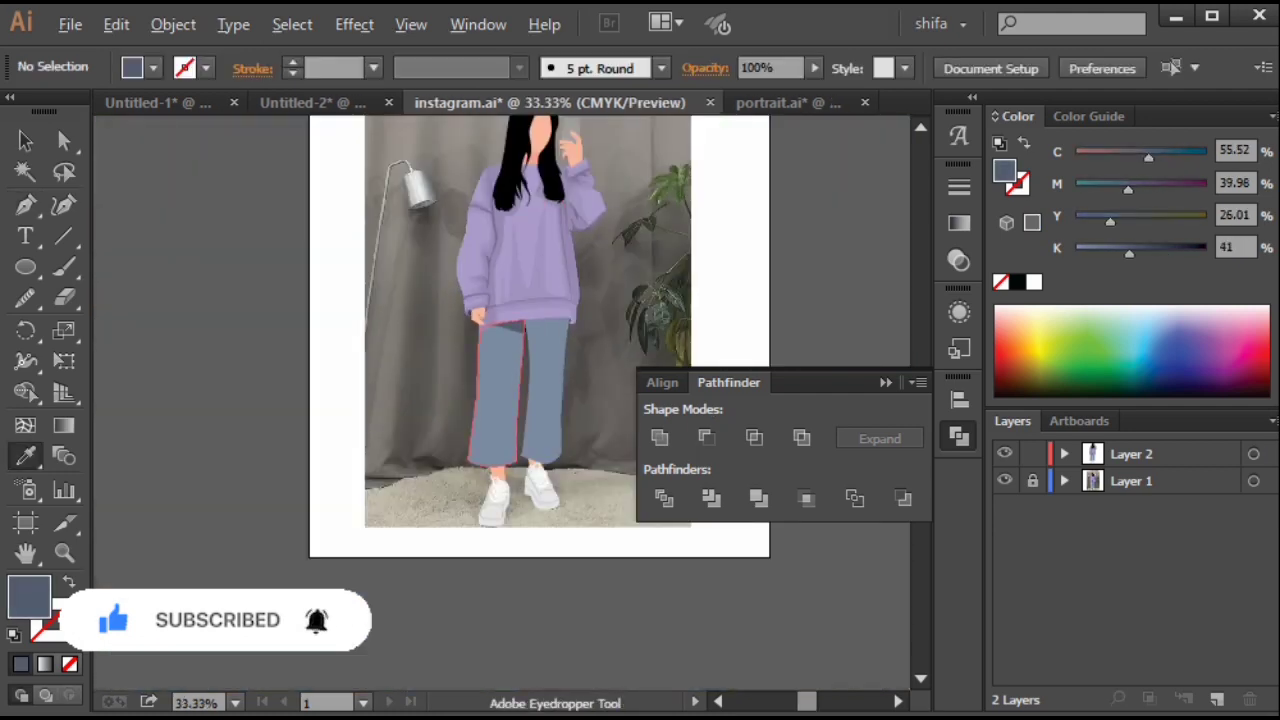
# Adjust the end point of the hem shadow near the hand with the Direct Selection tool.
pyautogui.scroll(3, 502, 361)
pyautogui.press('v')
pyautogui.click(582, 248)
pyautogui.scroll(4, 587, 245)
pyautogui.press('a')
pyautogui.moveTo(206, 297); pyautogui.dragTo(213, 293)
pyautogui.scroll(-3, 243, 348)
# Stack the trouser leg's hem shadow behind the sweater.
pyautogui.click(173, 24)
pyautogui.moveTo(216, 83)
pyautogui.click(609, 167)
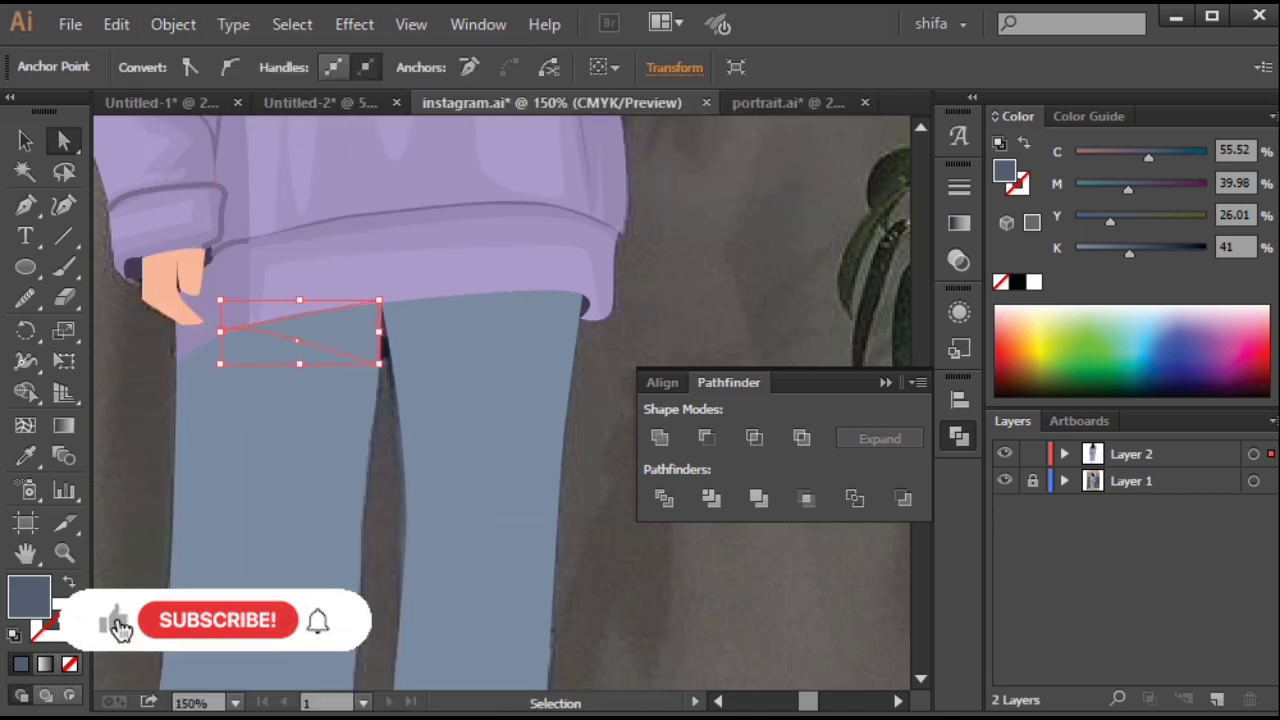
pyautogui.hotkey('ctrl', 'shift', 'a')
pyautogui.scroll(-3, 690, 275)
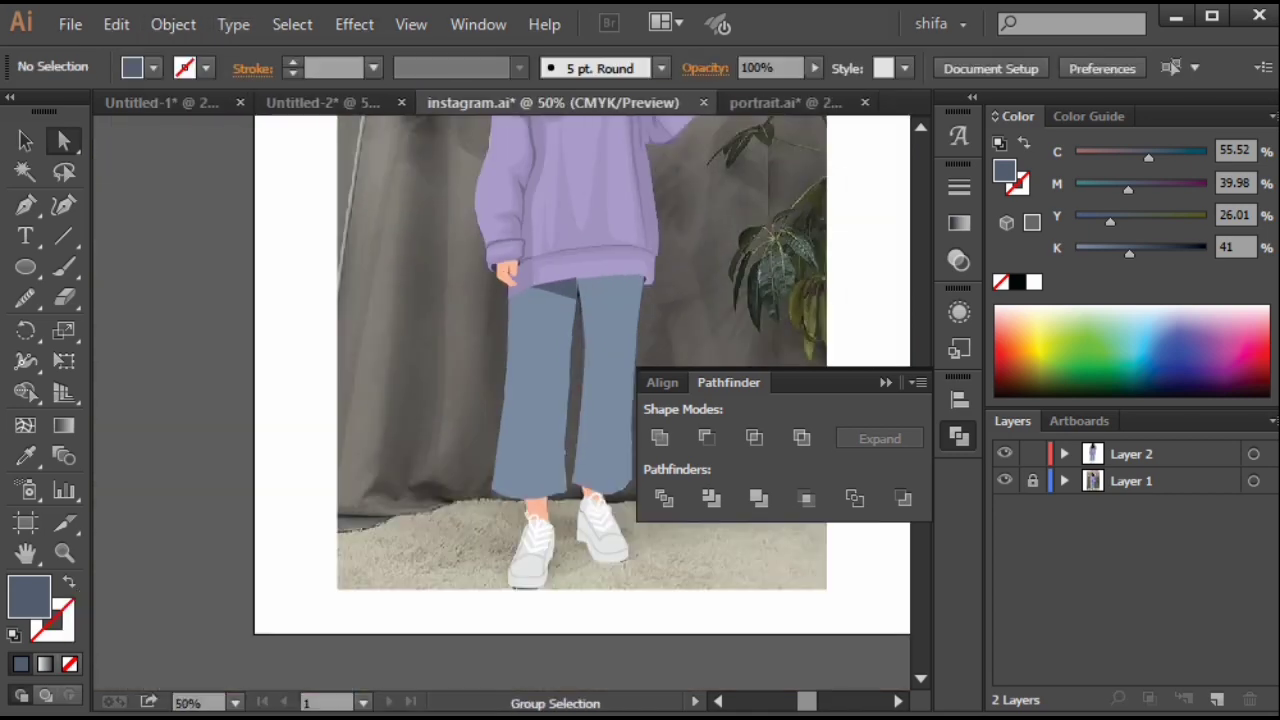
# Hide the photo, fine-tune the hem shadow's stacking order and adjust its upper corner between the legs.
pyautogui.click(1005, 481)
pyautogui.scroll(6, 600, 278)
pyautogui.click(305, 403)
pyautogui.hotkey('ctrl', '[')
pyautogui.hotkey('ctrl', '[')
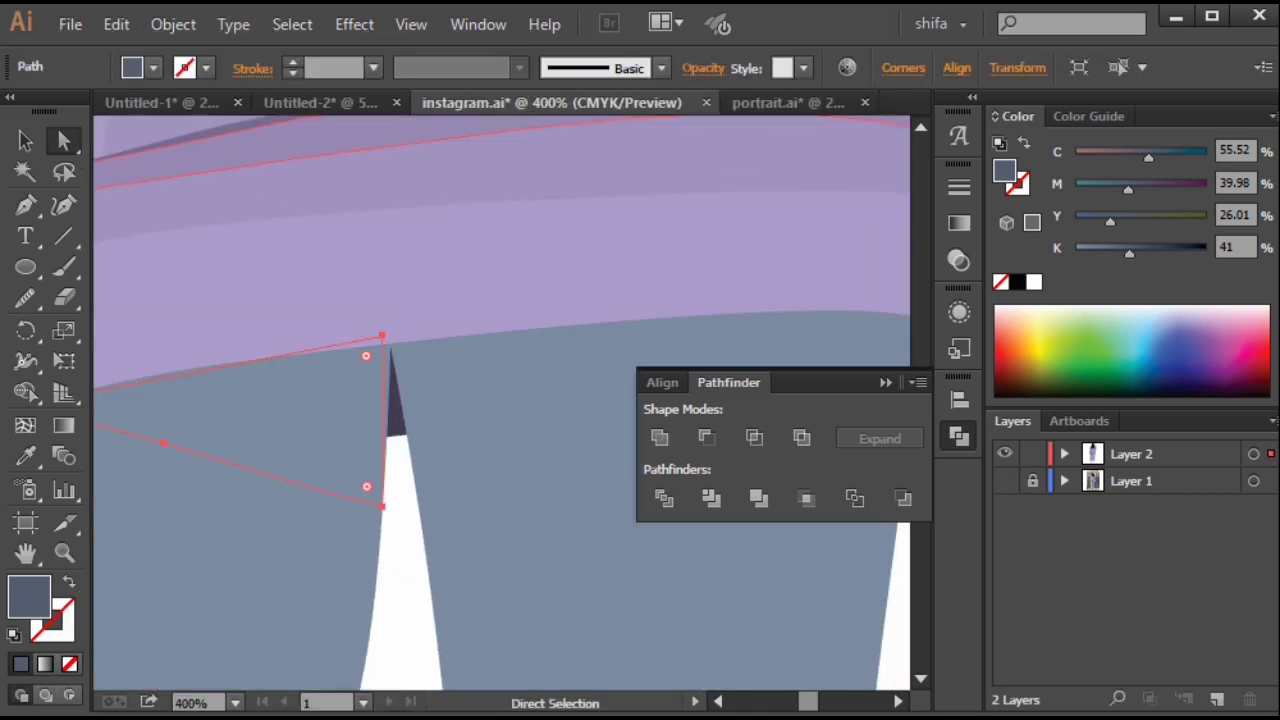
pyautogui.hotkey('ctrl', ']')
pyautogui.moveTo(382, 335); pyautogui.dragTo(554, 323)
pyautogui.scroll(-4, 340, 349)
pyautogui.hotkey('ctrl', 'shift', 'a')
# Show the photo with the artwork in outline and start an arched hem shadow on the other trouser leg from its inner edge.
pyautogui.scroll(-2, 428, 440)
pyautogui.click(1005, 481)
pyautogui.keyDown('ctrl'); pyautogui.click(1005, 454); pyautogui.keyUp('ctrl')
pyautogui.scroll(3, 452, 470)
pyautogui.scroll(2, 285, 390)
pyautogui.press('p')
pyautogui.click(259, 393)
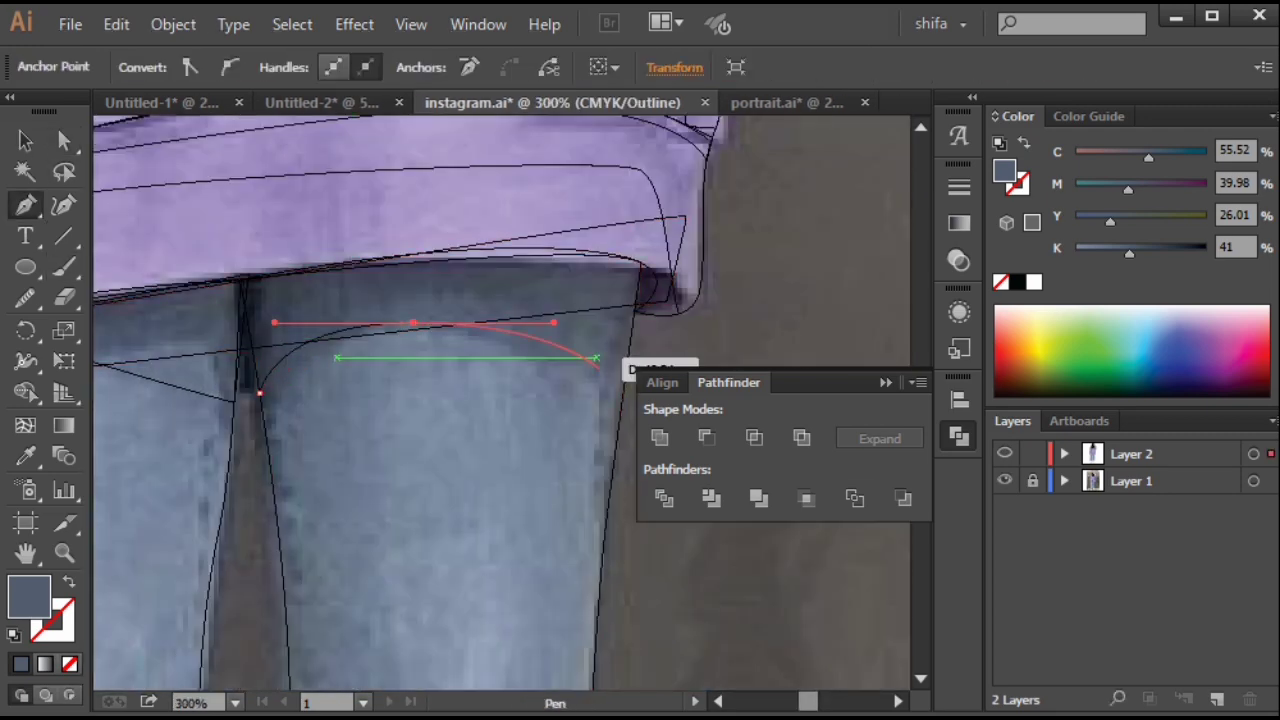
# Finish the arched hem shadow on the second trouser leg along its outer edge and the sweater hem, and return to the filled preview.
pyautogui.moveTo(607, 393); pyautogui.dragTo(612, 118)
pyautogui.click(586, 486)
pyautogui.click(605, 301)
pyautogui.moveTo(605, 301); pyautogui.dragTo(613, 548)
pyautogui.click(654, 235)
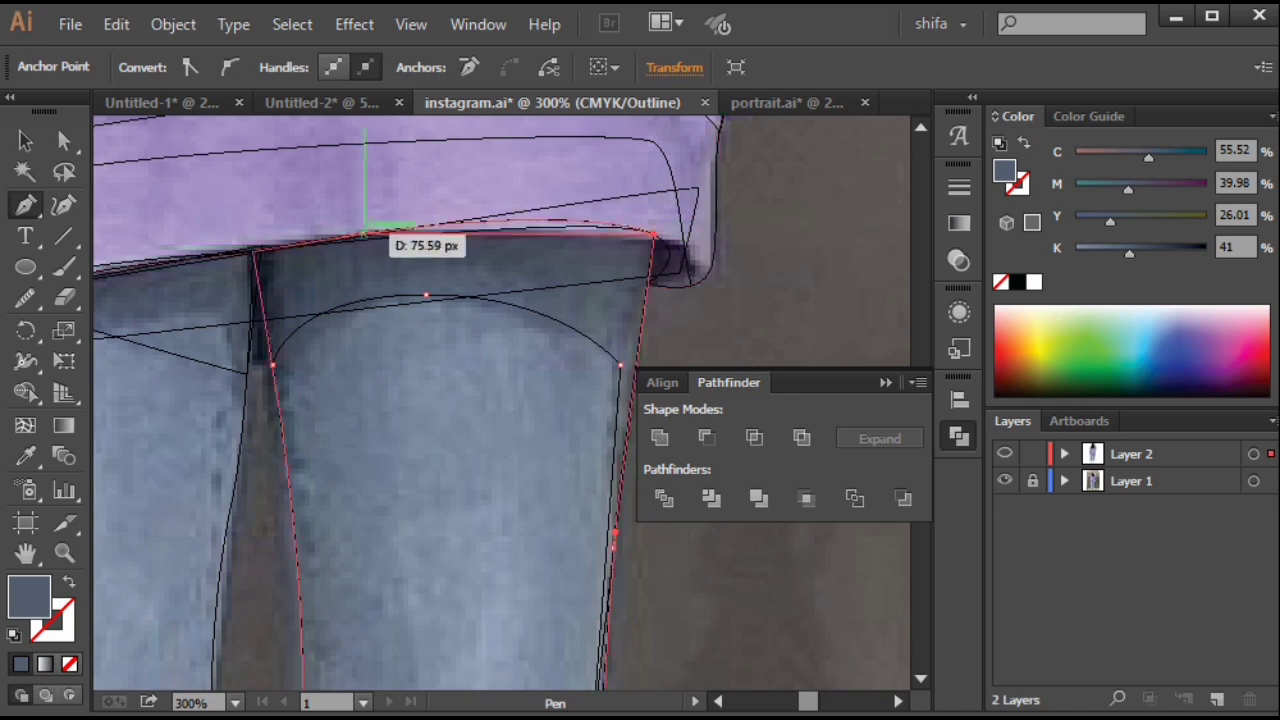
pyautogui.moveTo(363, 233); pyautogui.dragTo(302, 243)
pyautogui.click(252, 245)
pyautogui.click(272, 365)
pyautogui.keyDown('ctrl'); pyautogui.click(1005, 454); pyautogui.keyUp('ctrl')
pyautogui.scroll(-5, 610, 340)
# Stack the second trouser leg's hem shadow behind the sweater and inspect the jeans with the photo hidden.
pyautogui.hotkey('ctrl', 'shift', 'a')
pyautogui.scroll(3, 608, 345)
pyautogui.keyDown('ctrl'); pyautogui.click(575, 290); pyautogui.keyUp('ctrl')
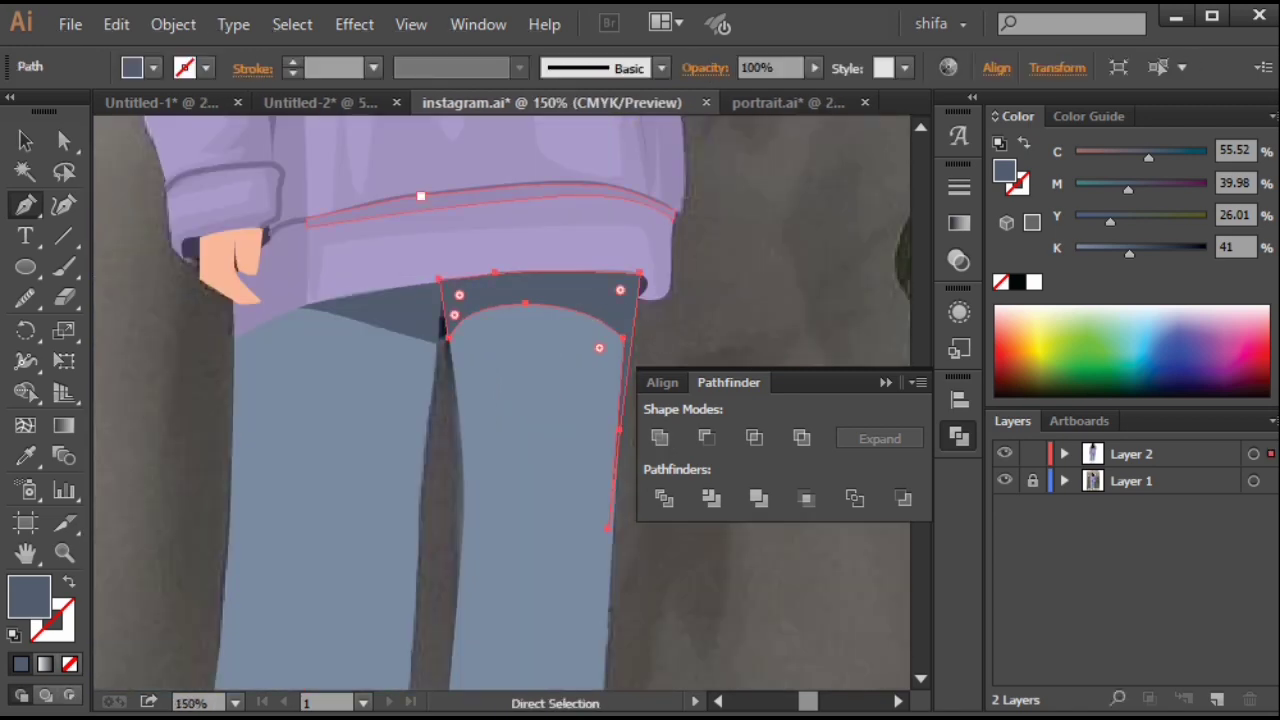
pyautogui.click(173, 24)
pyautogui.moveTo(215, 83)
pyautogui.click(565, 172)
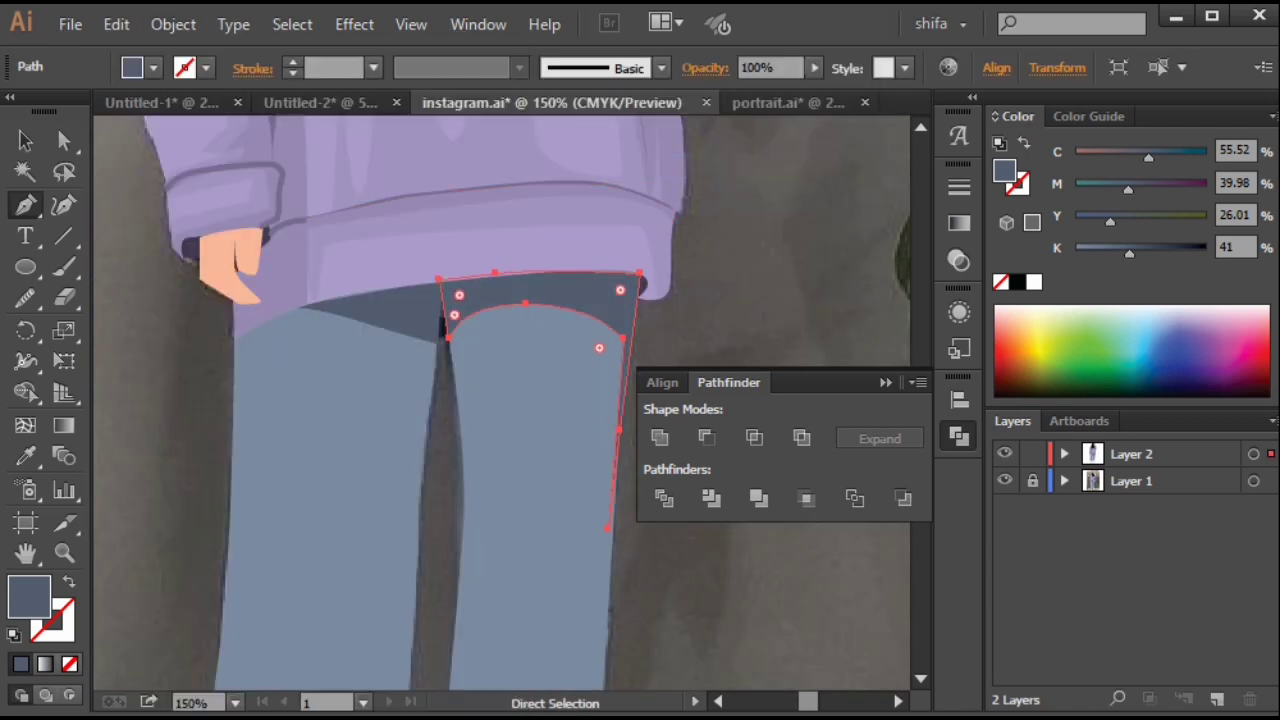
pyautogui.hotkey('ctrl', 'shift', 'a')
pyautogui.scroll(-2, 548, 243)
pyautogui.click(1005, 480)
pyautogui.scroll(-2, 515, 350)
pyautogui.scroll(1, 540, 290)
pyautogui.click(1005, 480)
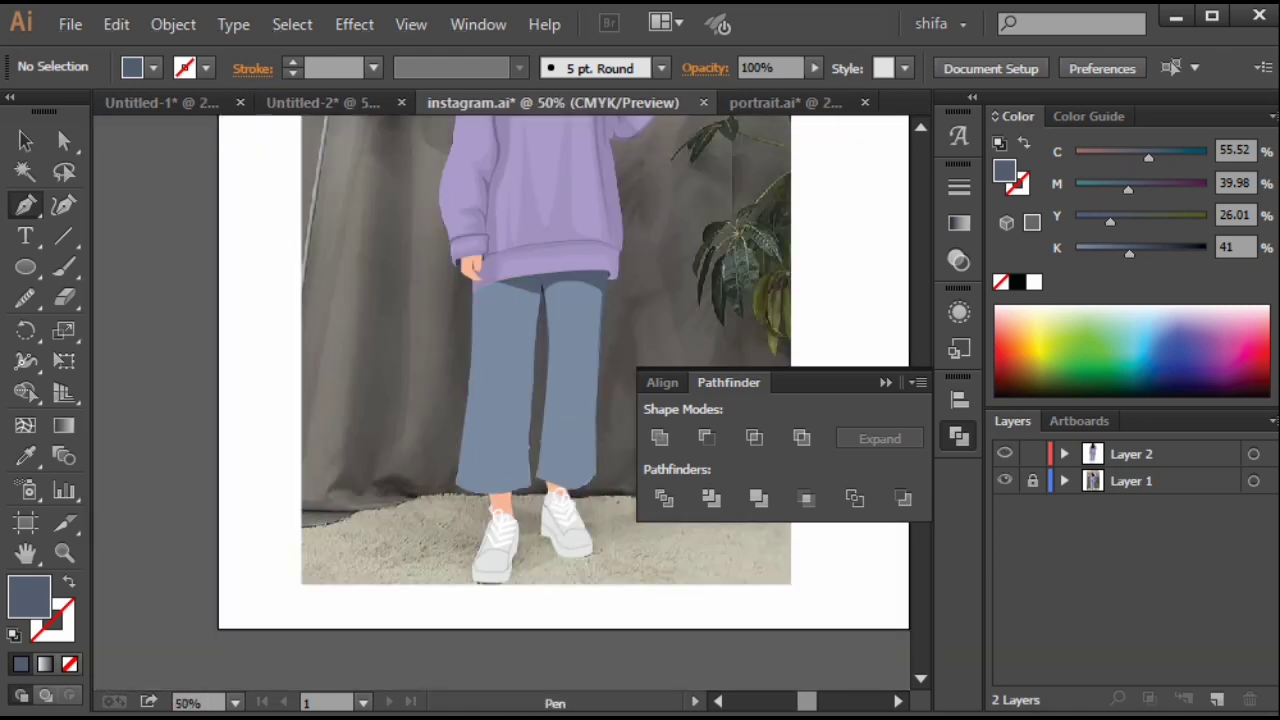
# In outline view, trace the turned-up cuff of the first trouser leg, with a curved upper edge and closed around the leg's bottom.
pyautogui.hotkey('ctrl', 'y')
pyautogui.scroll(5, 340, 385)
pyautogui.moveTo(335, 382); pyautogui.dragTo(501, 454)
pyautogui.moveTo(590, 450); pyautogui.dragTo(409, 440)
pyautogui.hotkey('ctrl', 'z')
pyautogui.click(487, 390)
pyautogui.moveTo(490, 550); pyautogui.dragTo(517, 435)
pyautogui.click(515, 522)
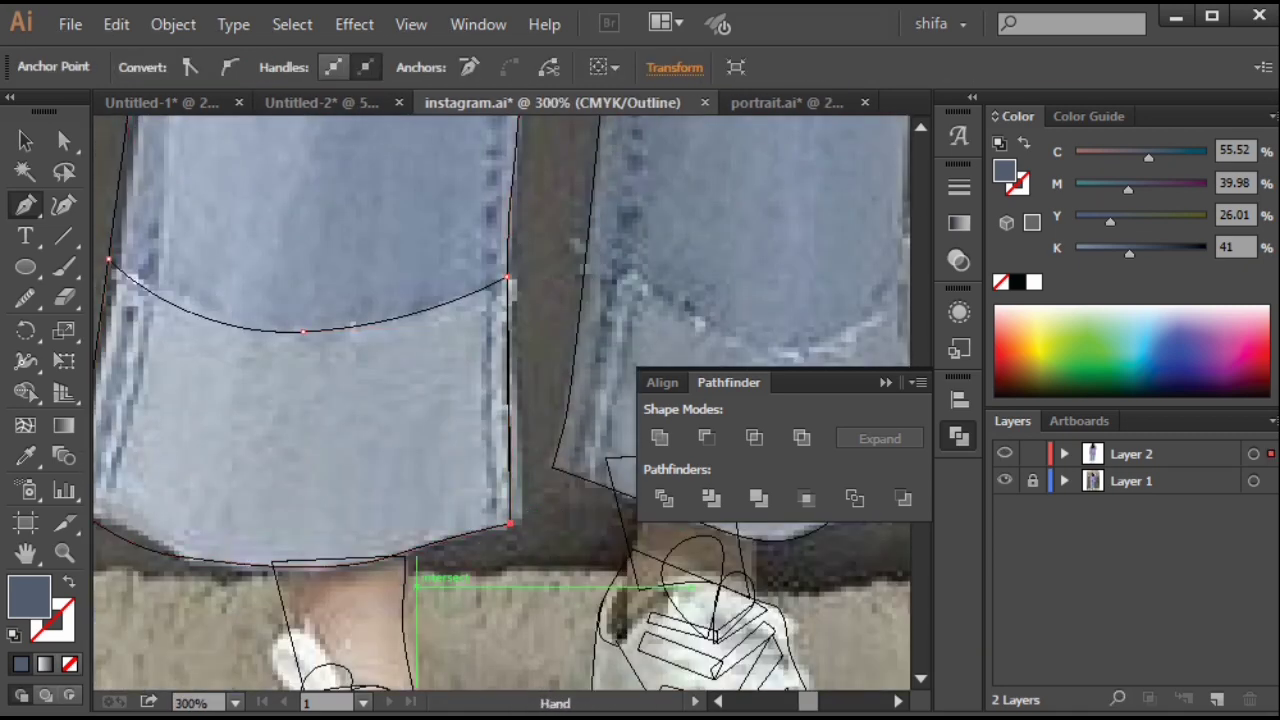
pyautogui.moveTo(417, 583); pyautogui.dragTo(575, 535)
pyautogui.moveTo(320, 523); pyautogui.dragTo(214, 487)
pyautogui.moveTo(201, 487); pyautogui.dragTo(204, 477)
# Sample the jeans' blue for the first cuff, and lighten its fill to C 29.08, M 16.52, Y 4.84, K 0.
pyautogui.hotkey('ctrl', 'y')
pyautogui.scroll(-3, 270, 209)
pyautogui.moveTo(270, 209); pyautogui.dragTo(350, 474)
pyautogui.press('i')
pyautogui.click(352, 430)
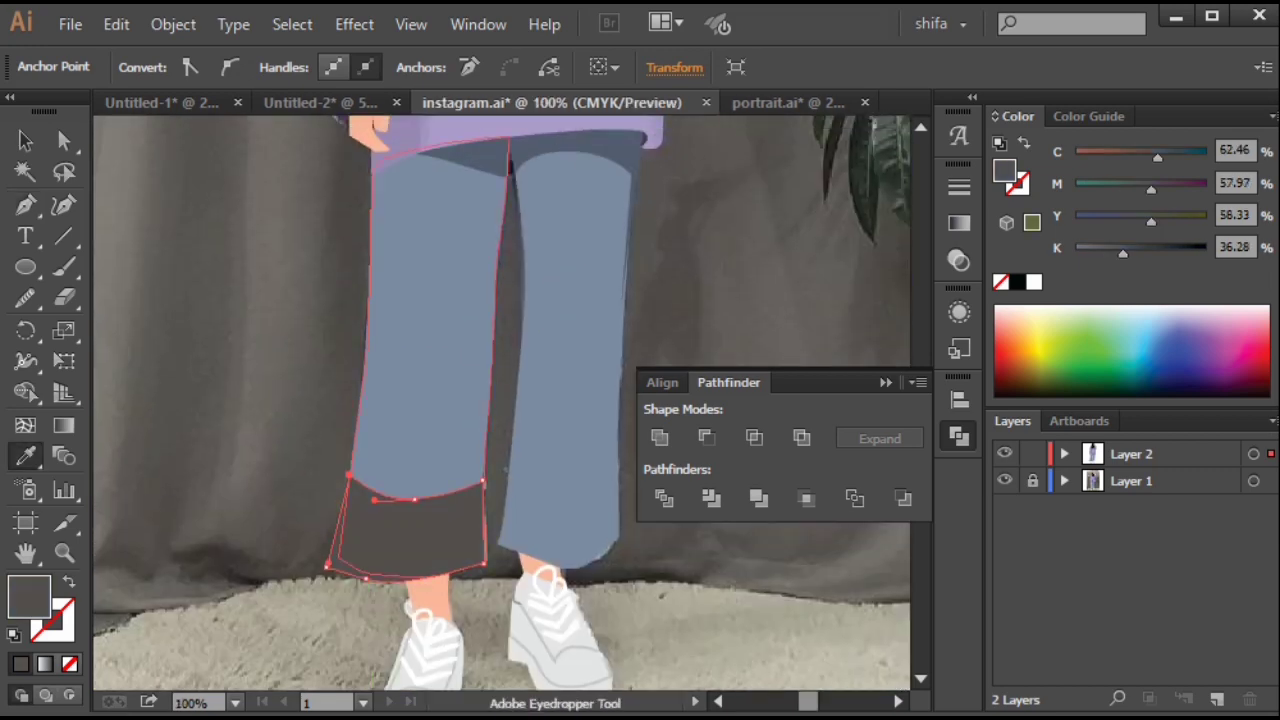
pyautogui.click(400, 425)
pyautogui.hotkey('ctrl', '-')
pyautogui.hotkey('ctrl', '-')
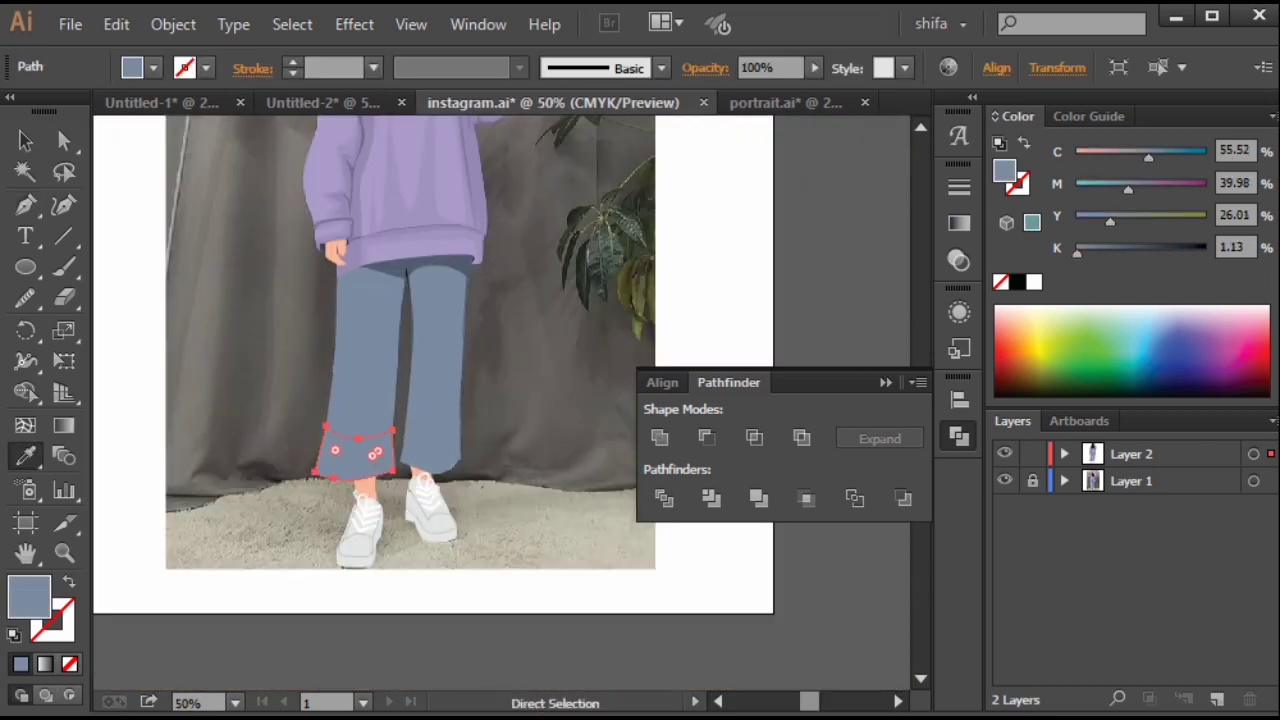
pyautogui.doubleClick(29, 597)
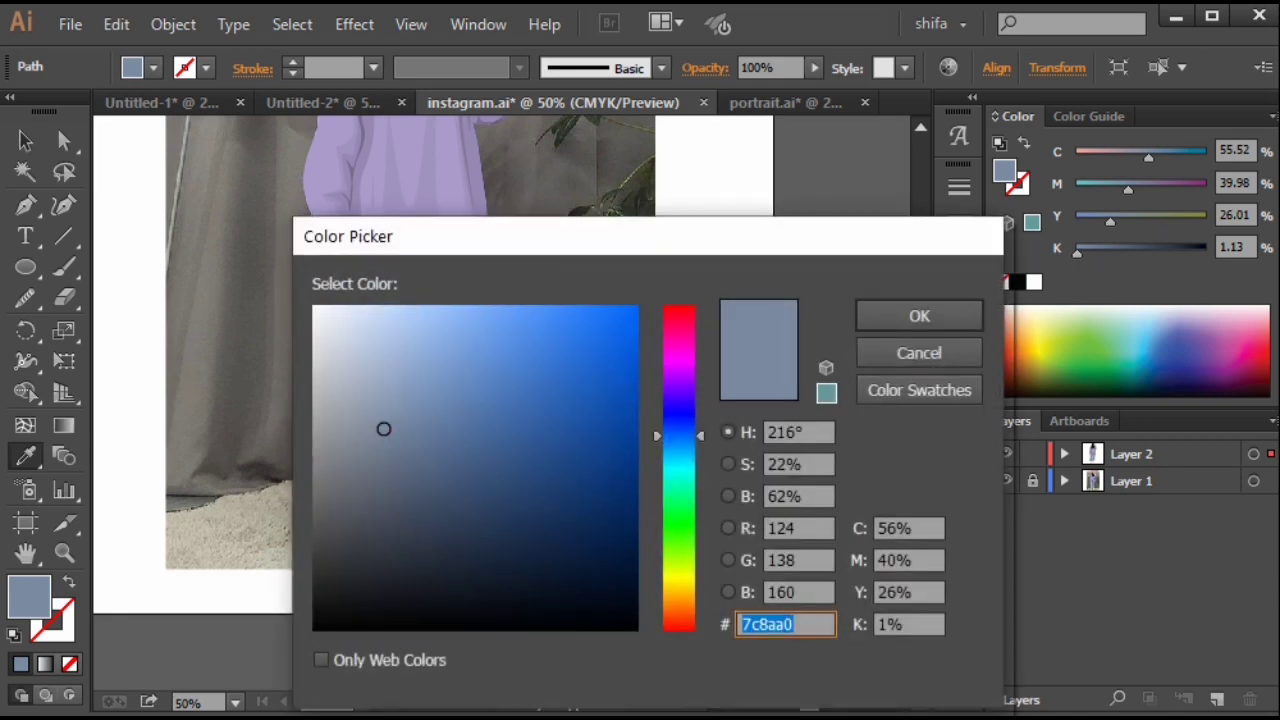
pyautogui.click(919, 316)
# Trim the first cuff to the trouser leg's outline by intersecting it with an in-place copy of the leg.
pyautogui.scroll(2, 405, 460)
pyautogui.moveTo(405, 460); pyautogui.dragTo(461, 550)
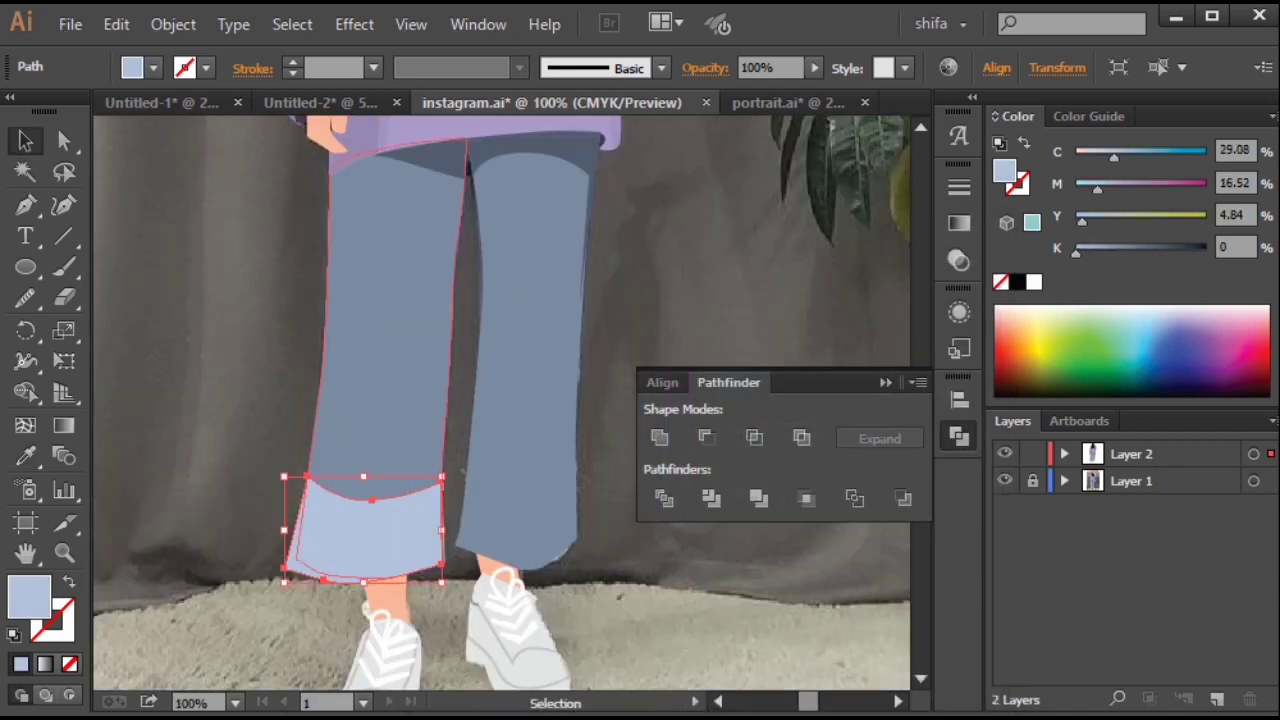
pyautogui.click(390, 330)
pyautogui.hotkey('ctrl', 'c')
pyautogui.hotkey('ctrl', 'f')
pyautogui.keyDown('shift'); pyautogui.click(370, 535); pyautogui.keyUp('shift')
pyautogui.hotkey('ctrl', '4')
pyautogui.click(235, 446)
pyautogui.scroll(-3, 235, 446)
pyautogui.scroll(3, 313, 456)
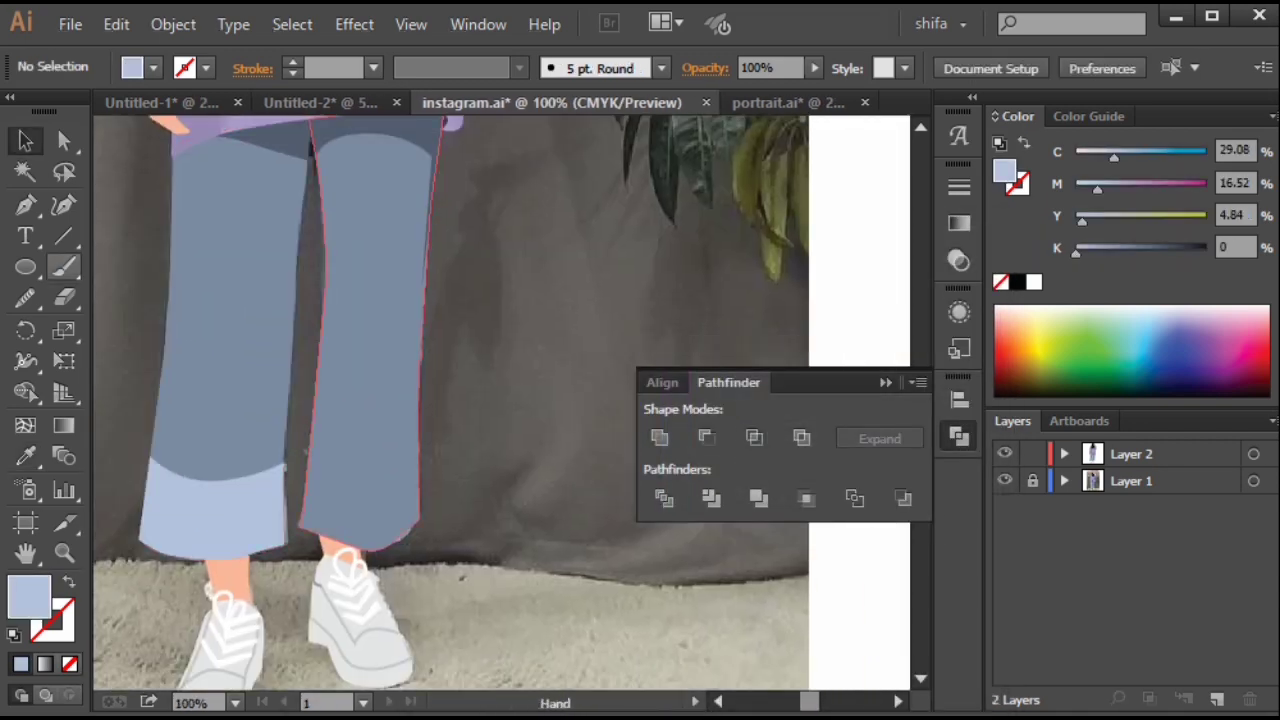
# In outline view, trace the curved cuff at the bottom of the second trouser leg with the Pen tool.
pyautogui.scroll(2, 330, 444)
pyautogui.hotkey('ctrl', 'y')
pyautogui.click(284, 466)
pyautogui.moveTo(426, 533); pyautogui.dragTo(466, 526)
pyautogui.click(505, 444)
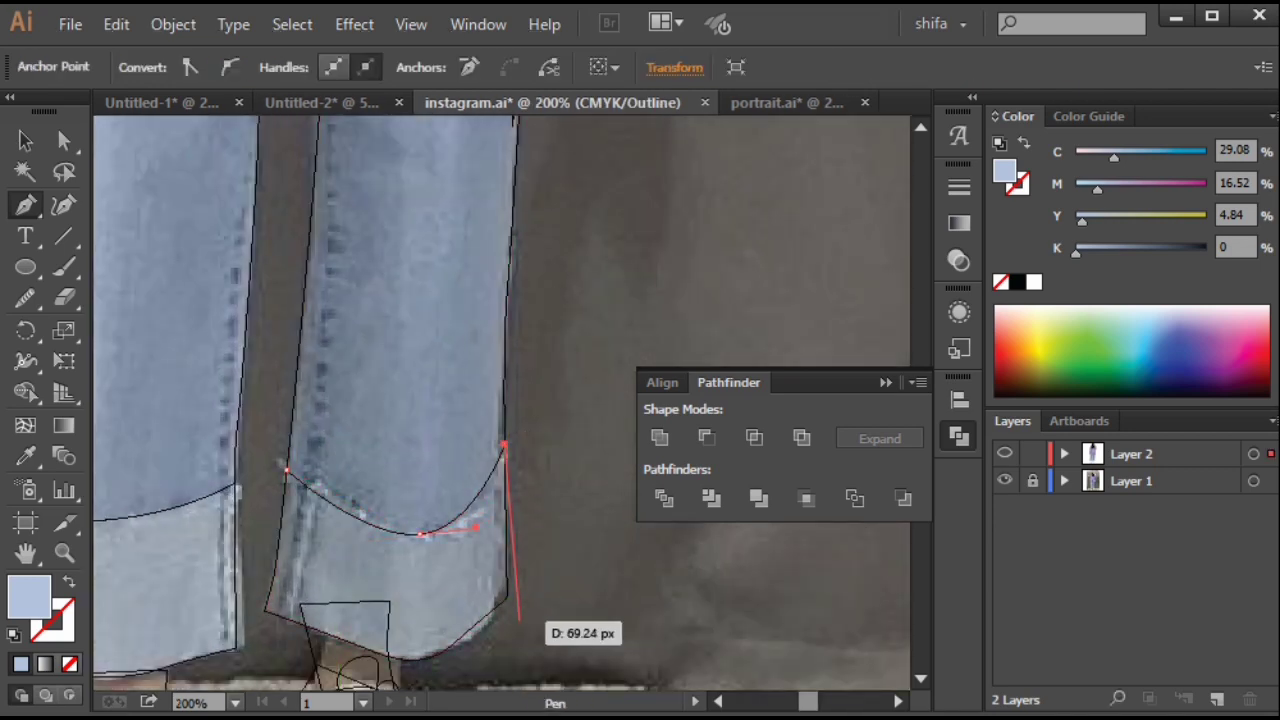
pyautogui.click(520, 622)
pyautogui.moveTo(520, 622); pyautogui.dragTo(571, 547)
pyautogui.moveTo(409, 592); pyautogui.dragTo(316, 561)
# Trim the second cuff to its trouser leg with Pathfinder Intersect, keeping a copy of the leg behind it.
pyautogui.hotkey('ctrl', 'y')
pyautogui.scroll(-2, 511, 502)
pyautogui.press('v')
pyautogui.click(434, 359)
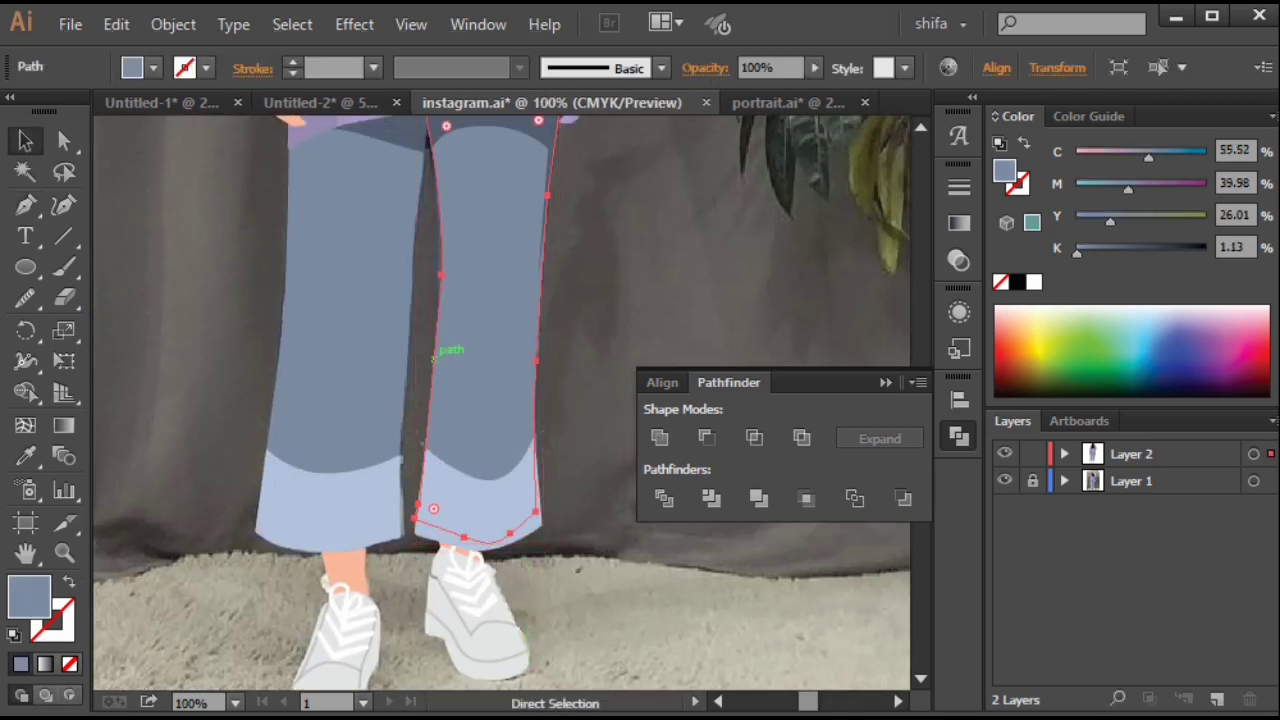
pyautogui.keyDown('shift'); pyautogui.click(480, 508); pyautogui.keyUp('shift')
pyautogui.click(754, 438)
pyautogui.hotkey('ctrl', 'b')
pyautogui.scroll(-3, 581, 465)
pyautogui.click(590, 462)
# Compare the artwork with the photo by toggling the visibility of the two layers.
pyautogui.click(1005, 453)
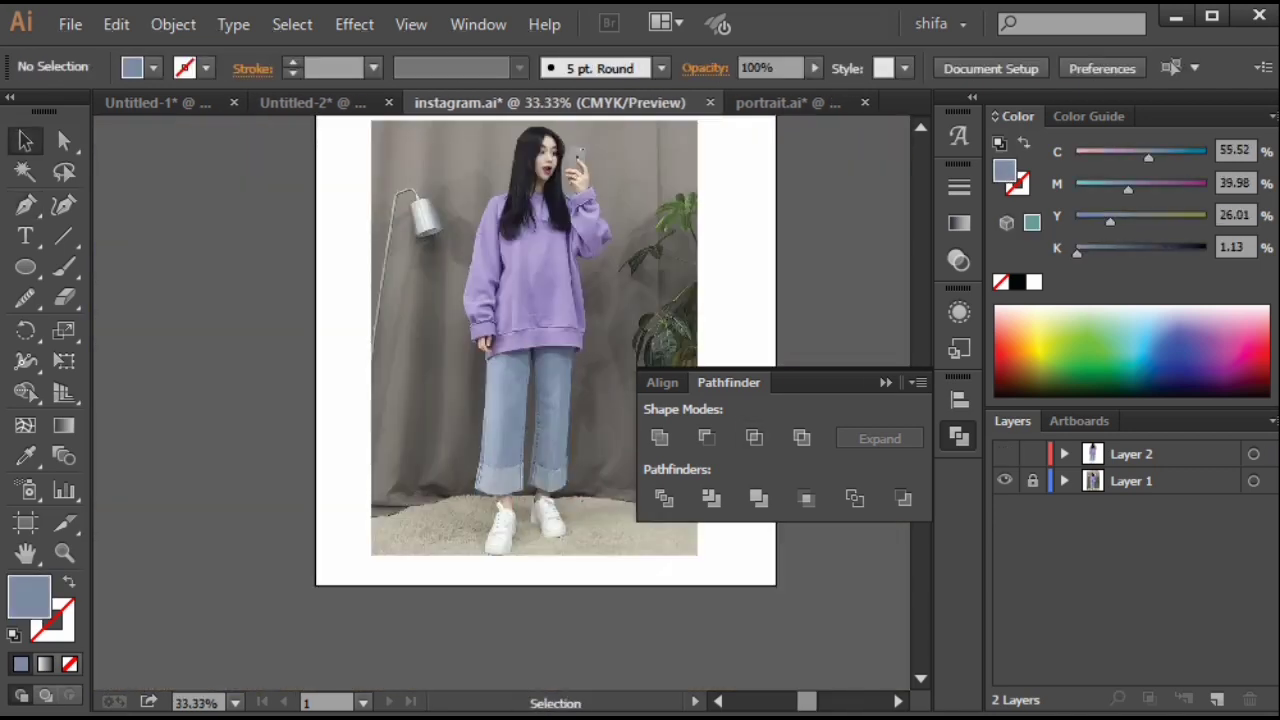
pyautogui.click(1005, 453)
pyautogui.scroll(1, 504, 511)
pyautogui.moveTo(504, 511); pyautogui.dragTo(468, 579)
pyautogui.click(1005, 480)
pyautogui.scroll(1, 480, 460)
# Trace a narrow shadow along the first trouser leg's inner edge, from the hem shadow down to the cuff, in outline view.
pyautogui.hotkey('ctrl', 'y')
pyautogui.click(1005, 480)
pyautogui.scroll(1, 460, 410)
pyautogui.moveTo(540, 390); pyautogui.dragTo(420, 400)
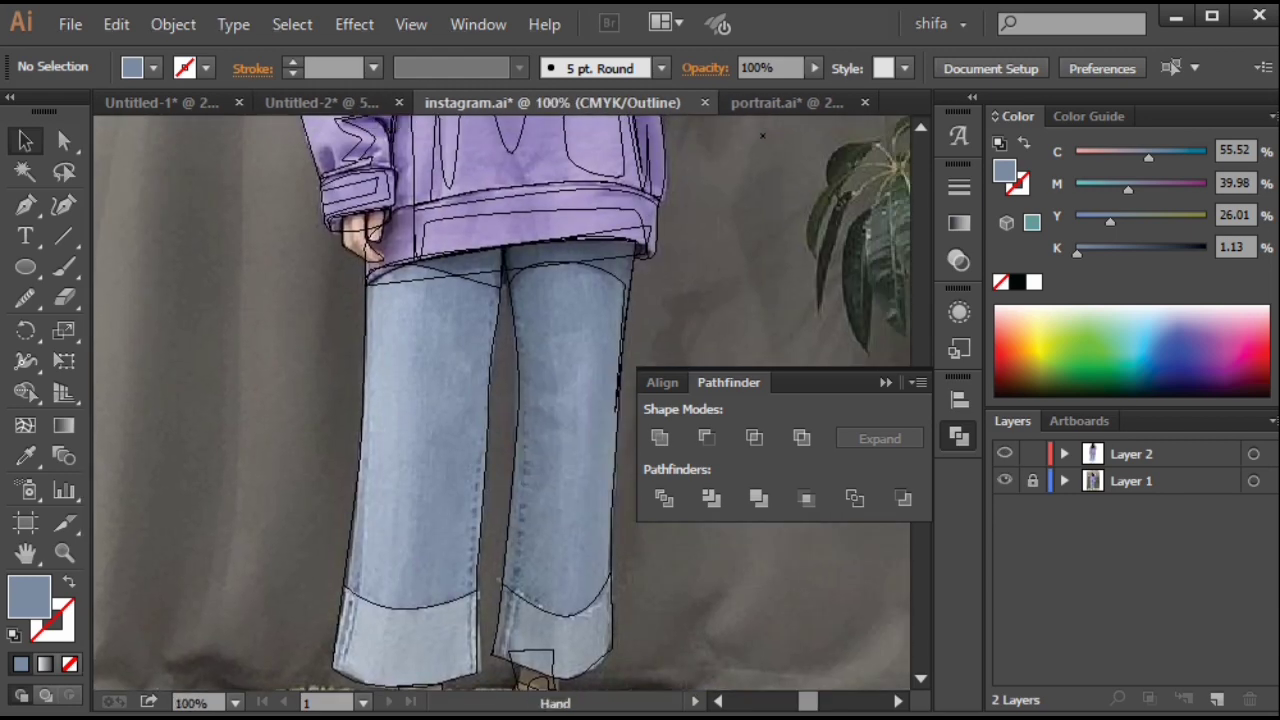
pyautogui.click(25, 205)
pyautogui.scroll(2, 480, 410)
pyautogui.moveTo(500, 300); pyautogui.dragTo(490, 415)
pyautogui.click(489, 197)
pyautogui.moveTo(485, 520); pyautogui.dragTo(540, 320)
pyautogui.moveTo(509, 315)
pyautogui.mouseDown()
pyautogui.moveTo(512, 520)
pyautogui.moveTo(470, 655)
pyautogui.mouseUp()
pyautogui.click(508, 600)
# Fill the first leg's inner-edge shadow with the dark blue of the hem shadow using the Eyedropper.
pyautogui.hotkey('ctrl', 'y')
pyautogui.scroll(1, 487, 206)
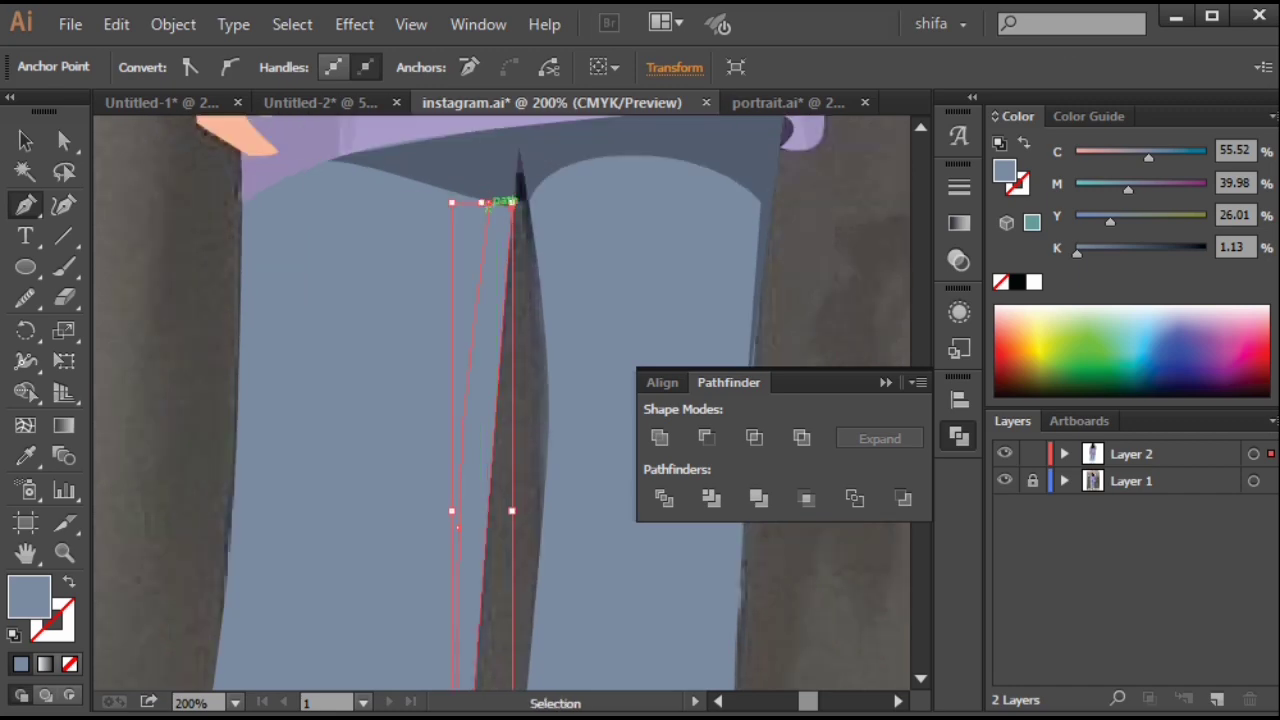
pyautogui.click(25, 425)
pyautogui.click(489, 201)
pyautogui.hotkey('ctrl', 'z')
pyautogui.click(25, 456)
pyautogui.click(500, 186)
pyautogui.scroll(-2, 500, 186)
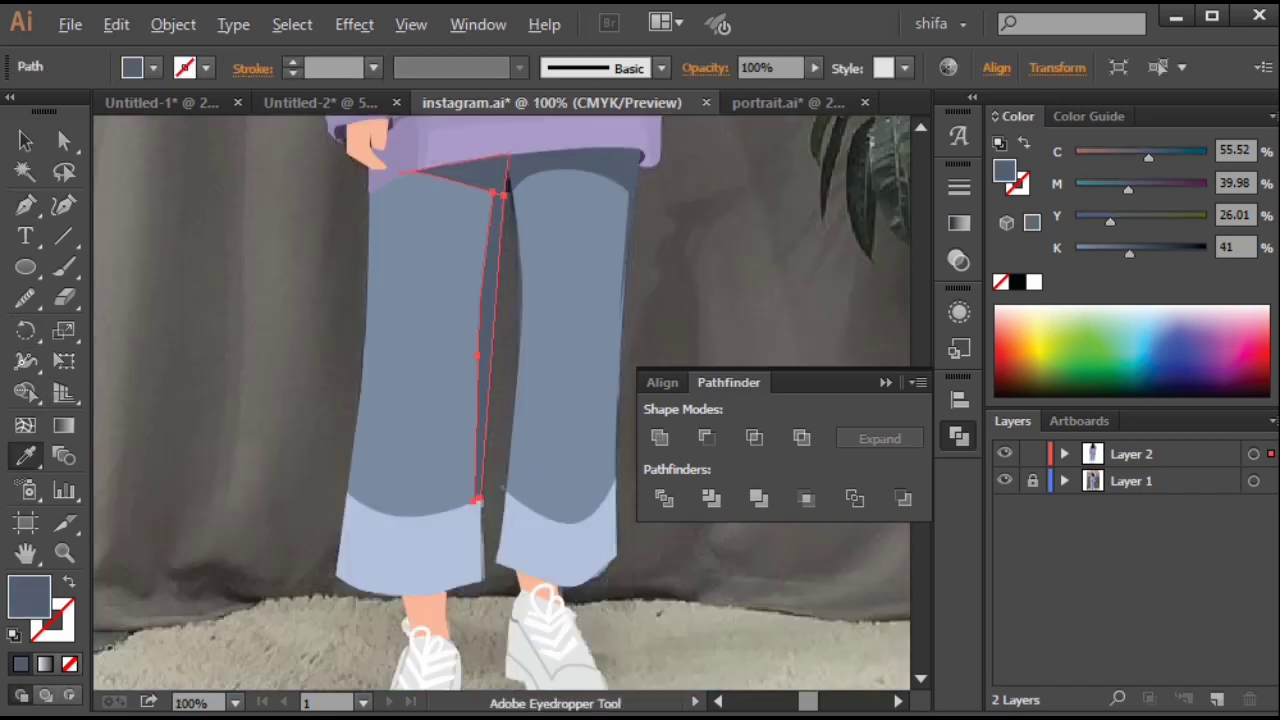
pyautogui.hotkey('ctrl', 'shift', 'a')
# Adjust the lower end of the first leg's inner-edge shadow where it meets the cuff.
pyautogui.scroll(-3, 560, 215)
pyautogui.scroll(3, 570, 200)
pyautogui.scroll(2, 428, 312)
pyautogui.click(64, 141)
pyautogui.click(512, 430)
pyautogui.moveTo(520, 530); pyautogui.dragTo(411, 210)
pyautogui.click(25, 205)
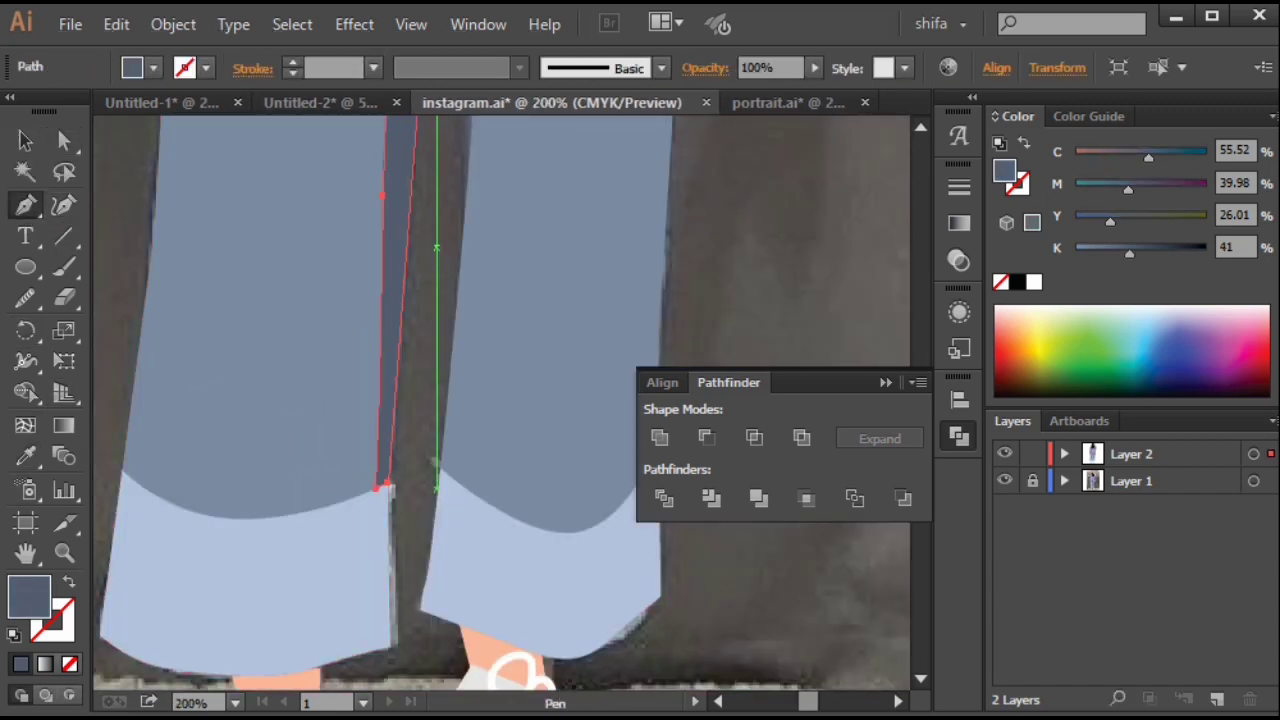
pyautogui.click(377, 488)
pyautogui.hotkey('ctrl', 'shift', 'a')
# Draw a narrow dark shadow along the second trouser leg's inner edge, from the hem shadow down to the cuff.
pyautogui.scroll(-2, 410, 362)
pyautogui.moveTo(408, 357); pyautogui.dragTo(431, 466)
pyautogui.scroll(2, 440, 249)
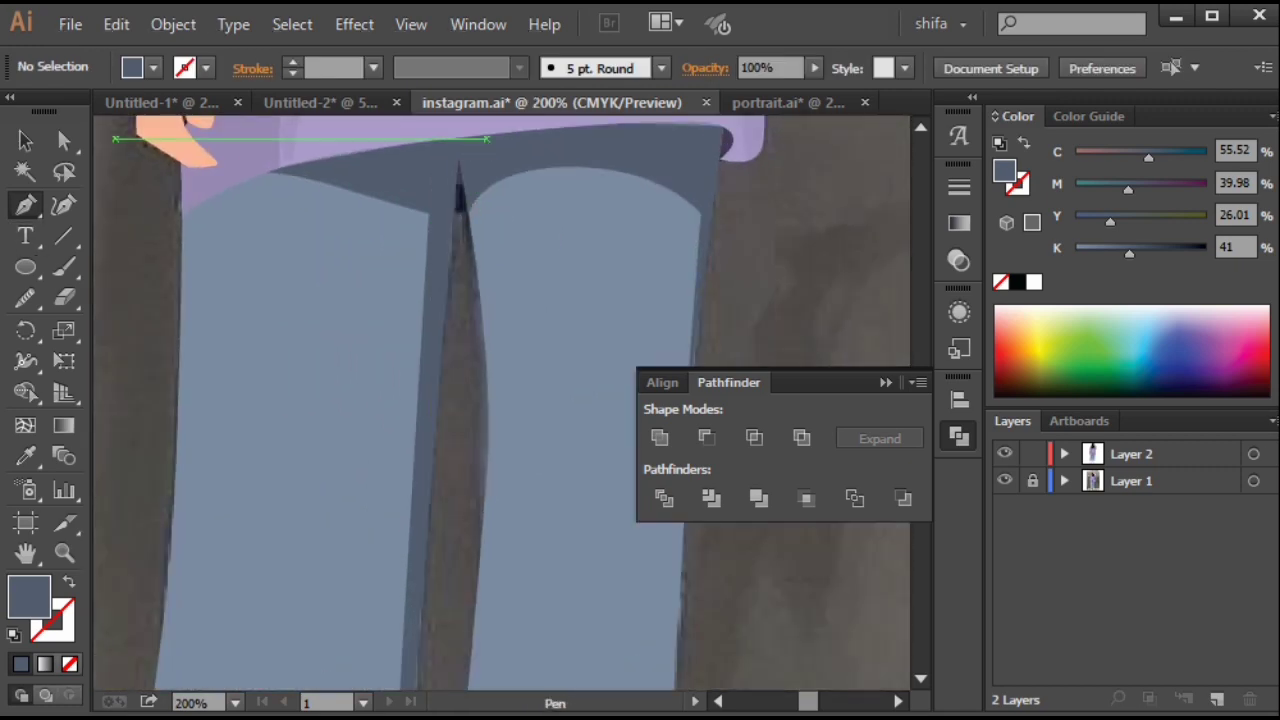
pyautogui.click(487, 138)
pyautogui.moveTo(528, 532); pyautogui.dragTo(500, 491)
pyautogui.hotkey('ctrl', 'z')
pyautogui.moveTo(498, 389); pyautogui.dragTo(491, 522)
pyautogui.click(449, 625)
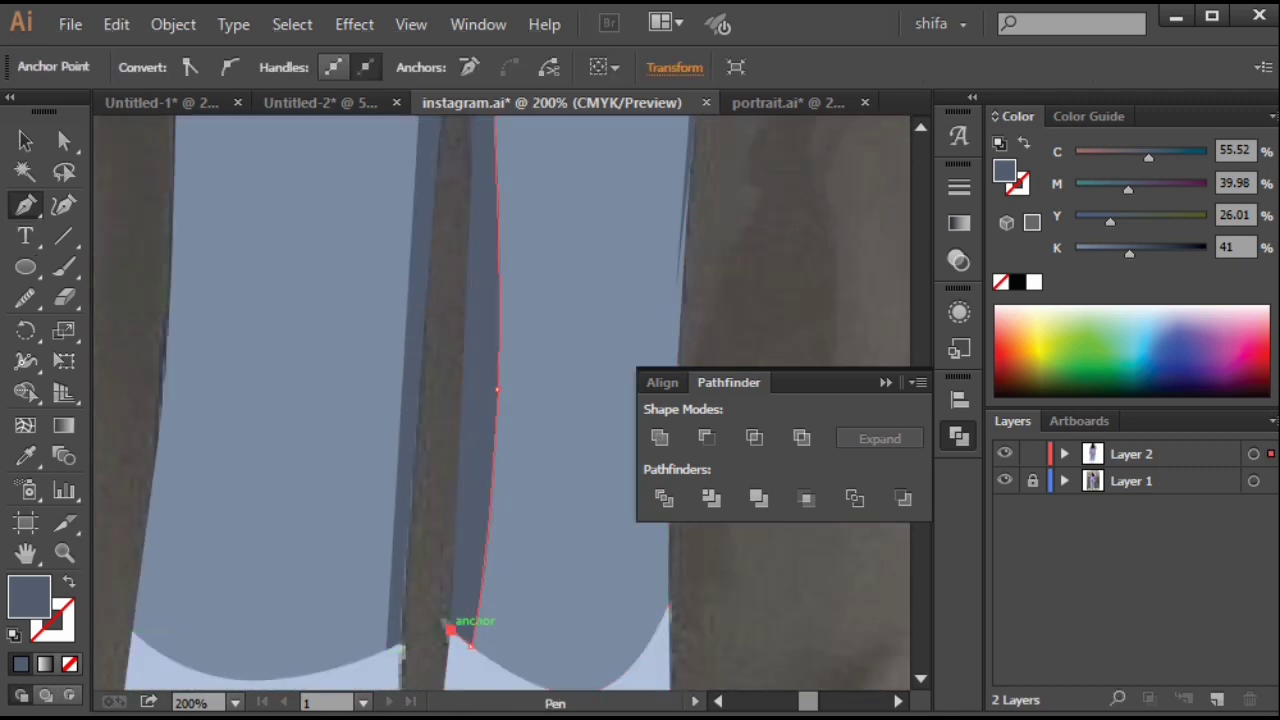
pyautogui.moveTo(484, 260); pyautogui.dragTo(484, 462)
pyautogui.moveTo(470, 416); pyautogui.dragTo(460, 277)
# Trim the second leg's inner-edge shadow to the trouser outline with Pathfinder Intersect and view the jeans without the photo.
pyautogui.scroll(-3, 438, 215)
pyautogui.click(25, 141)
pyautogui.click(490, 310)
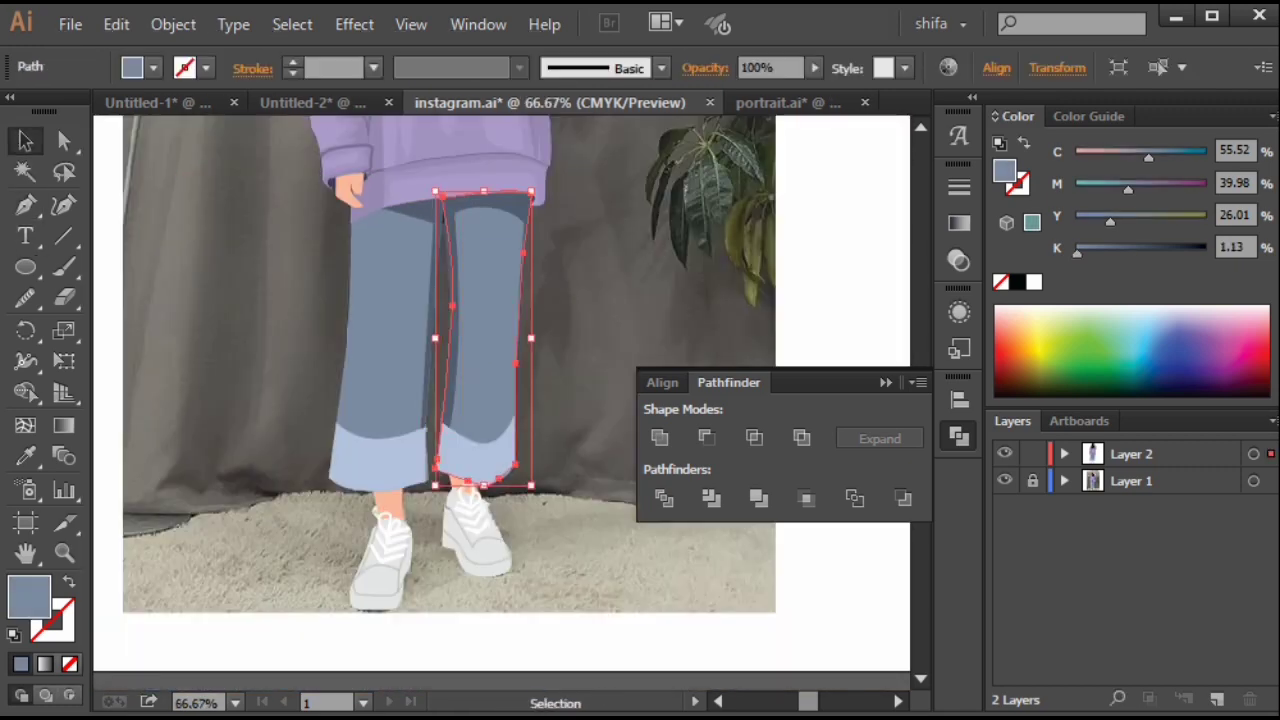
pyautogui.keyDown('shift'); pyautogui.click(456, 370); pyautogui.keyUp('shift')
pyautogui.click(755, 438)
pyautogui.click(857, 406)
pyautogui.click(490, 310)
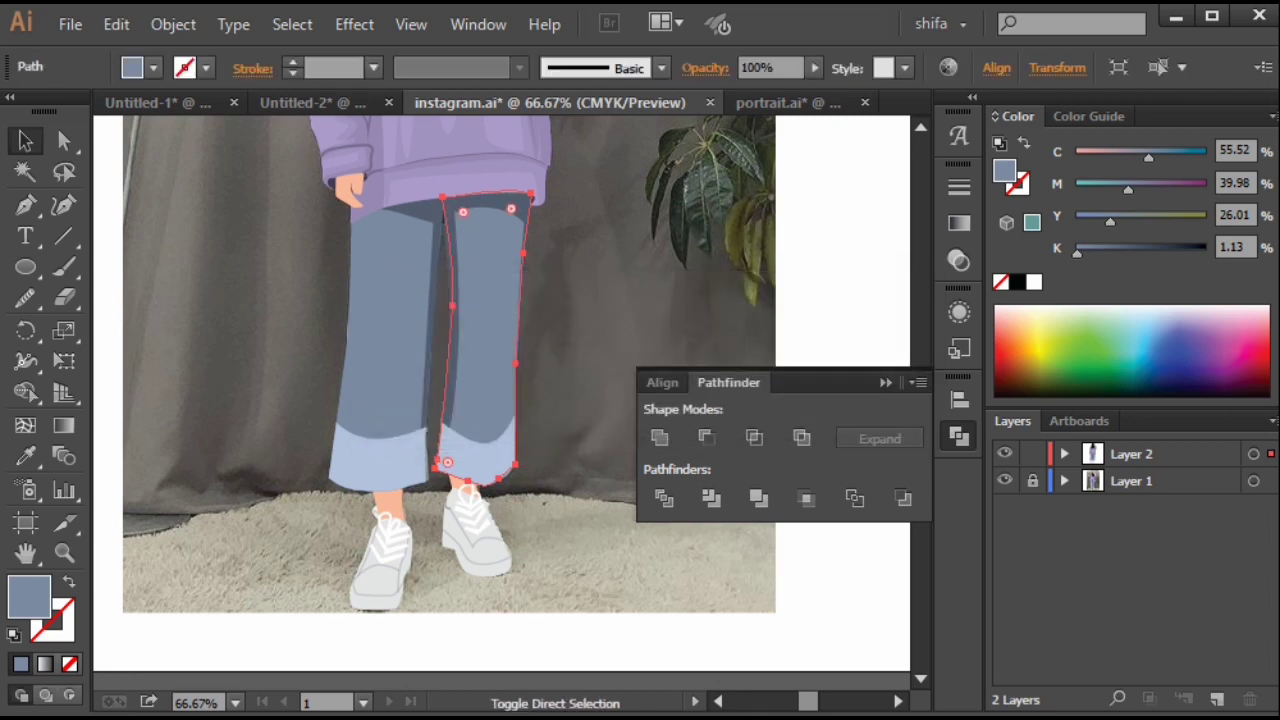
pyautogui.keyDown('shift'); pyautogui.click(456, 370); pyautogui.keyUp('shift')
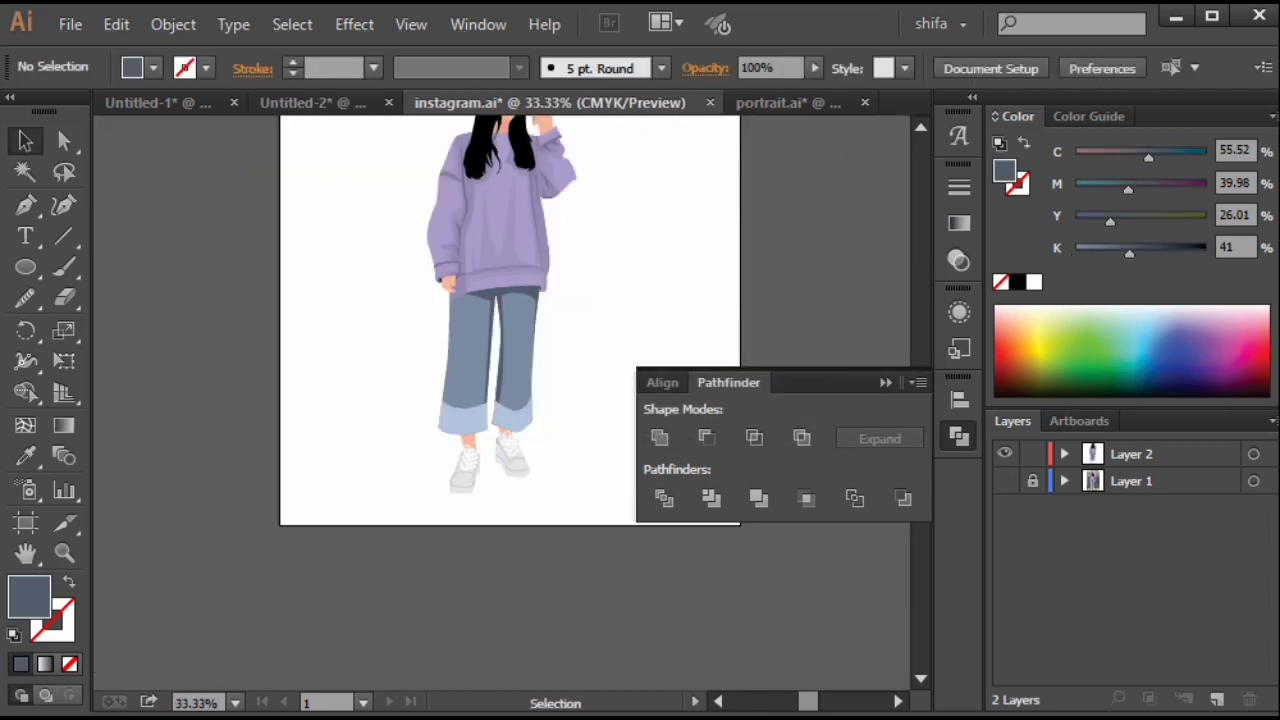
pyautogui.hotkey('ctrl', '+')
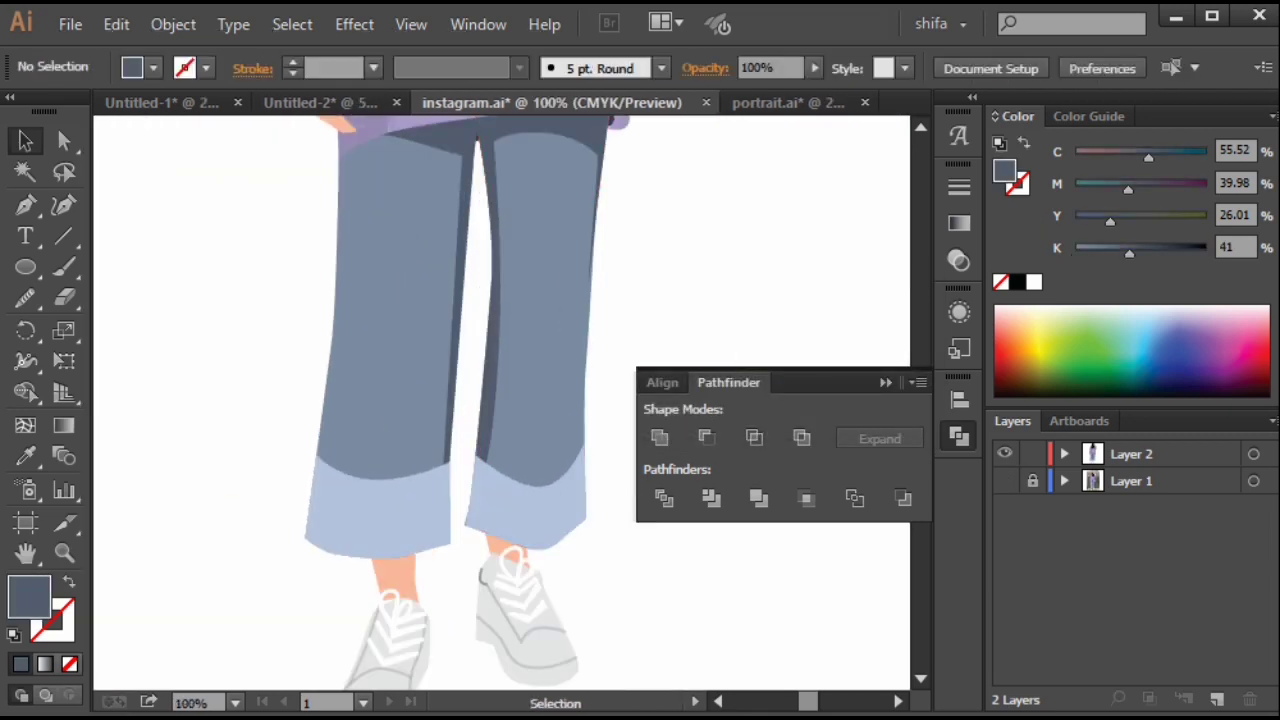
pyautogui.hotkey('ctrl', 'shift', 'a')
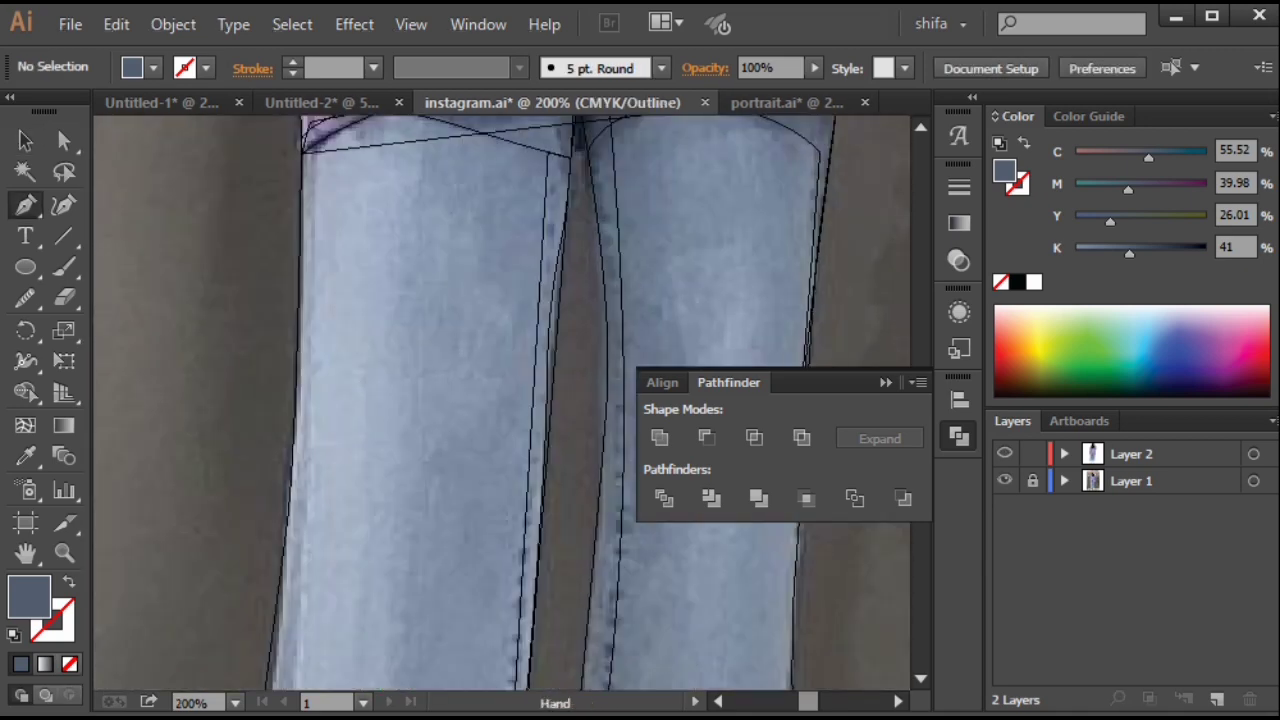
# Trace a broader shadow on the first trouser leg, curving below the hem and running down beside the inner seam to the cuff.
pyautogui.scroll(3, 500, 400)
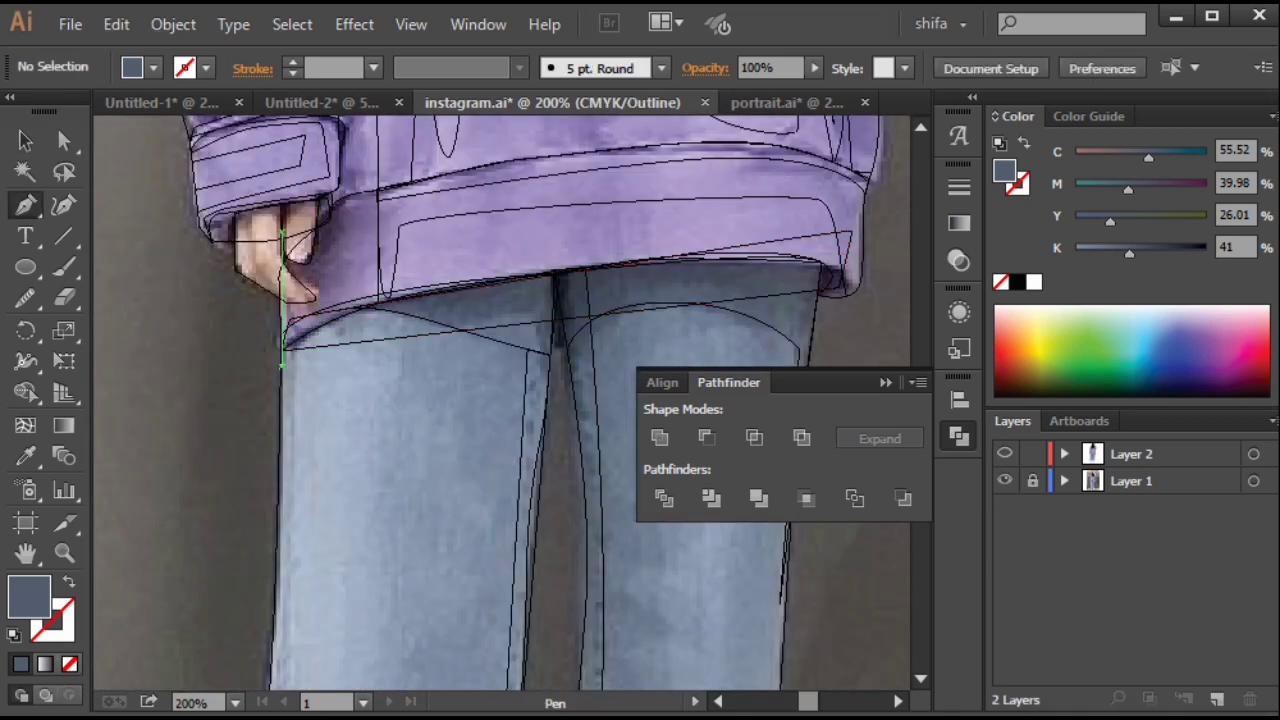
pyautogui.click(281, 357)
pyautogui.moveTo(427, 361); pyautogui.dragTo(514, 389)
pyautogui.moveTo(500, 468); pyautogui.dragTo(499, 548)
pyautogui.moveTo(499, 548); pyautogui.dragTo(548, 112)
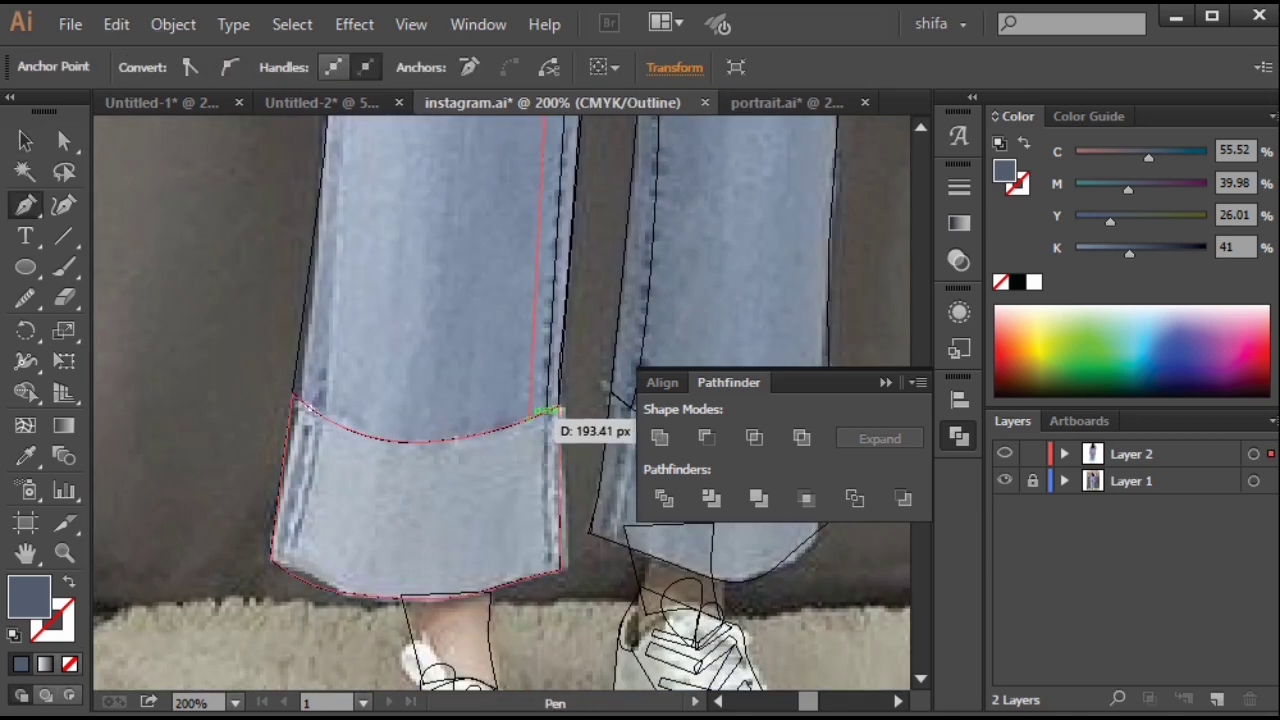
pyautogui.click(562, 411)
pyautogui.moveTo(562, 230); pyautogui.dragTo(547, 655)
pyautogui.click(598, 156)
pyautogui.moveTo(429, 178); pyautogui.dragTo(367, 198)
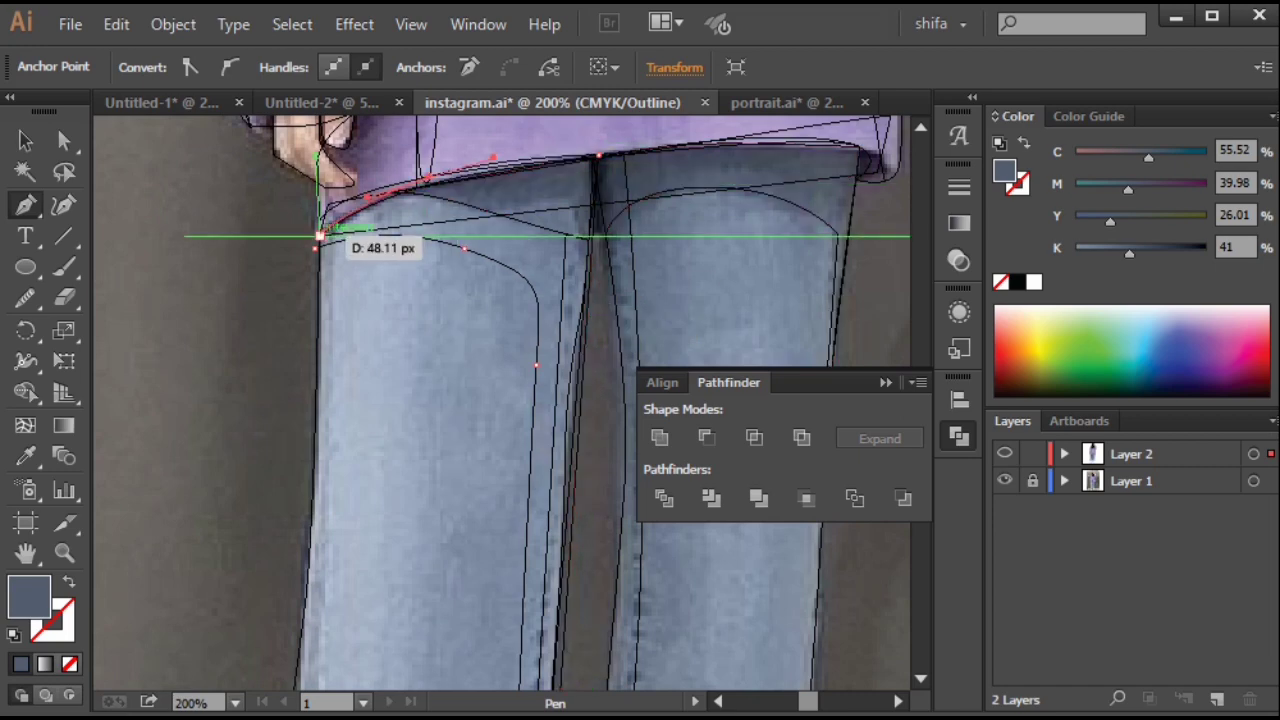
# Intersect the broader shadow with the first trouser leg and lighten its fill to K 19.
pyautogui.hotkey('ctrl', 'y')
pyautogui.hotkey('ctrl', '-')
pyautogui.press('y')
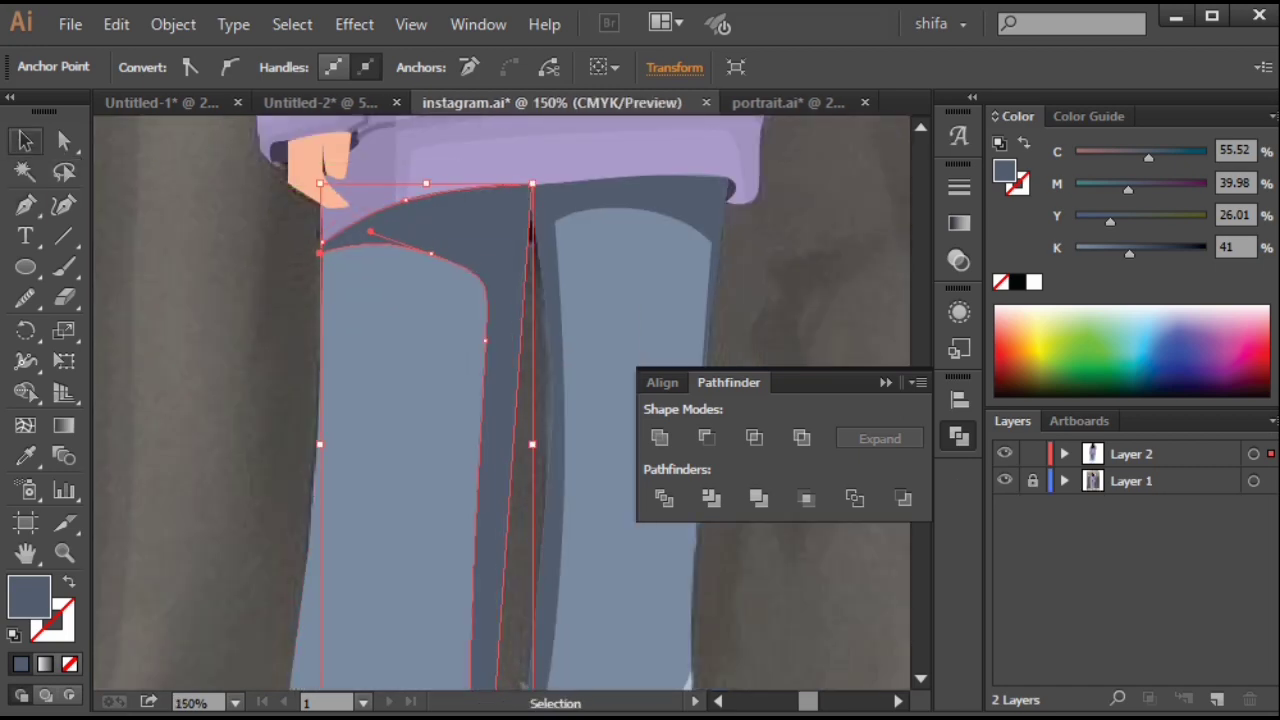
pyautogui.click(450, 345)
pyautogui.keyDown('shift'); pyautogui.click(490, 250); pyautogui.keyUp('shift')
pyautogui.click(754, 438)
pyautogui.hotkey('ctrl', '-')
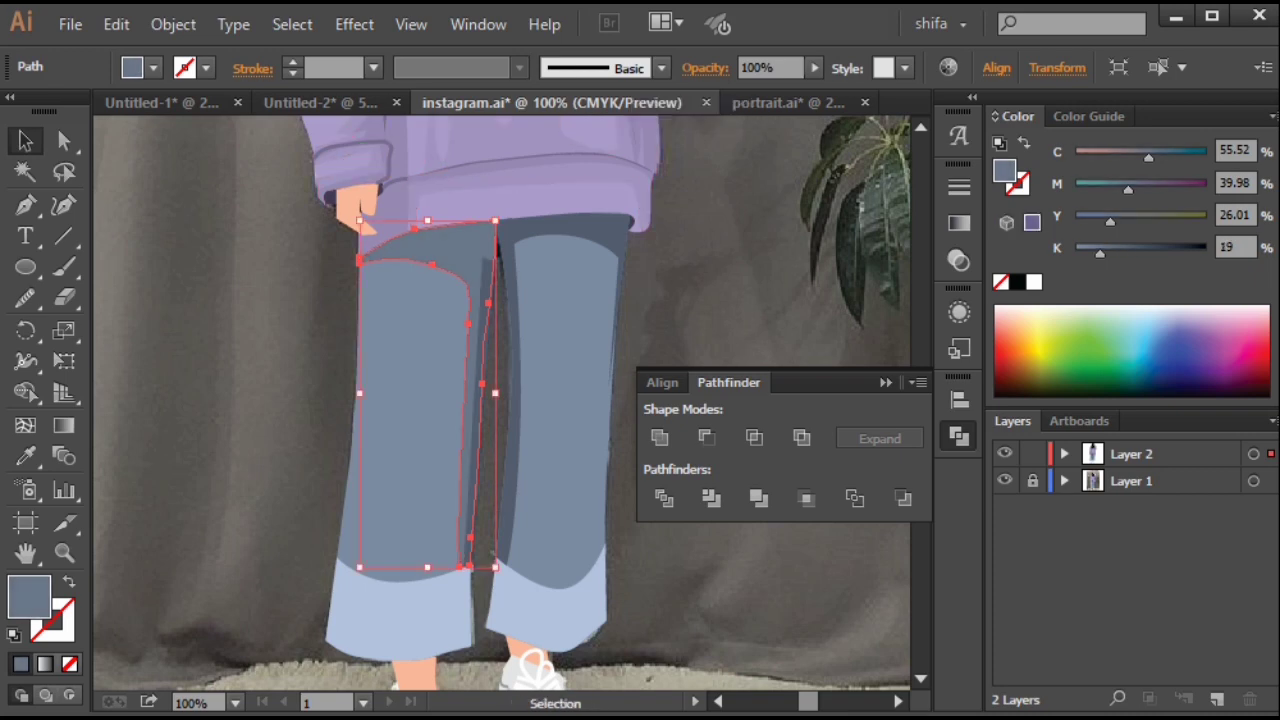
# Stack the lighter broad shadow behind the first leg's darker hem and inner-edge shadows.
pyautogui.click(173, 24)
pyautogui.moveTo(215, 80)
pyautogui.click(590, 167)
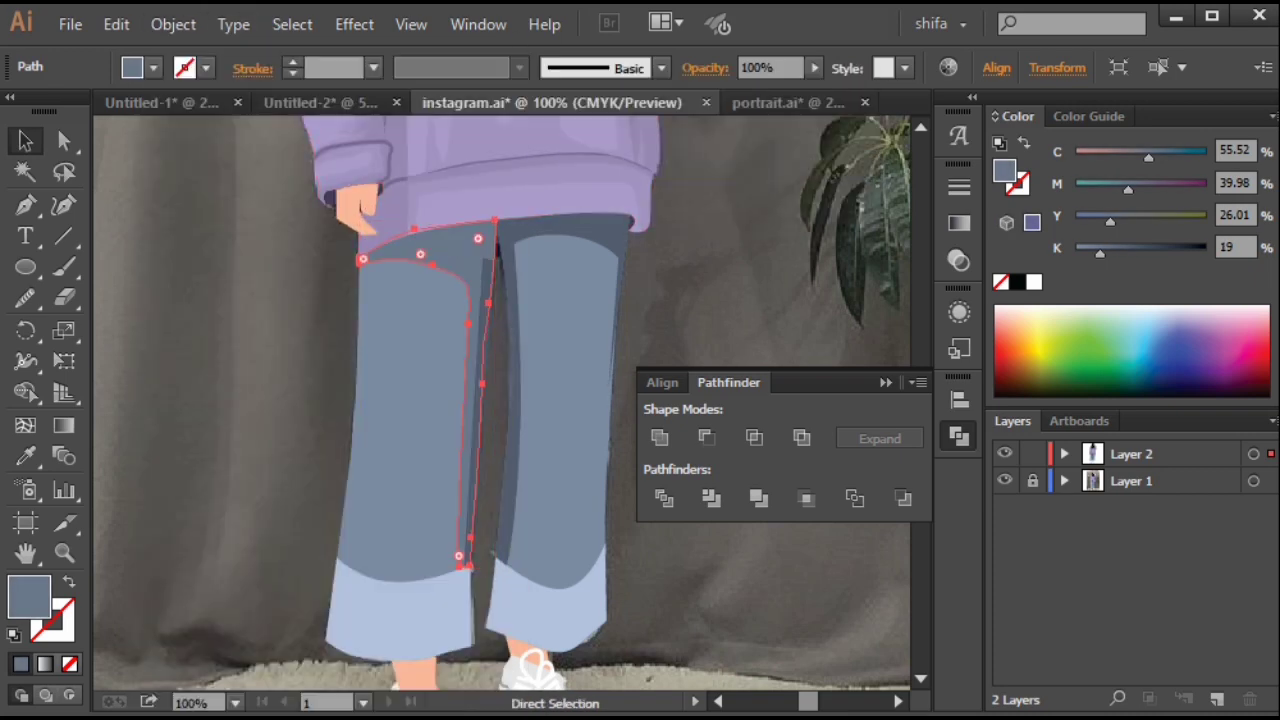
pyautogui.hotkey('ctrl', '-')
pyautogui.hotkey('ctrl', '-')
pyautogui.moveTo(480, 400); pyautogui.dragTo(490, 436)
# Trace a broader shadow's edge on the second trouser leg, curving below the hem and running down the inner side towards the cuff.
pyautogui.hotkey('ctrl', '+')
pyautogui.hotkey('ctrl', '+')
pyautogui.hotkey('ctrl', '+')
pyautogui.hotkey('ctrl', '+')
pyautogui.moveTo(482, 560); pyautogui.dragTo(441, 484)
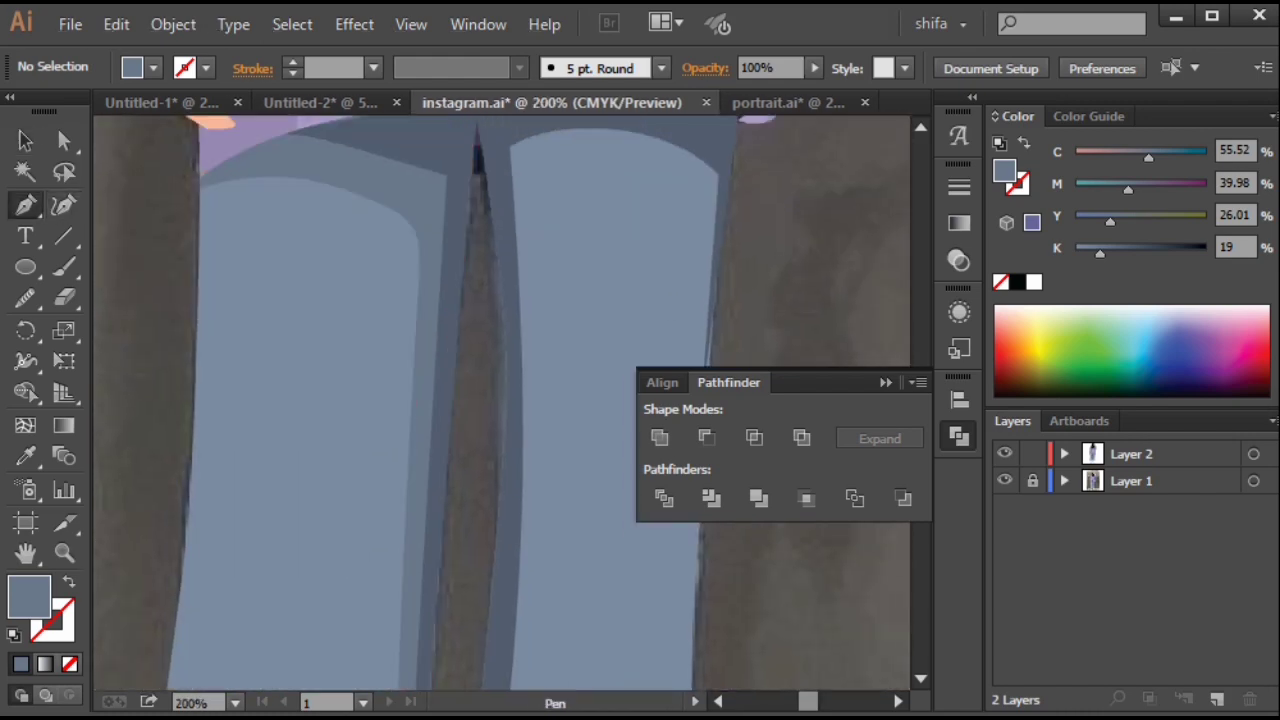
pyautogui.click(1005, 481)
pyautogui.hotkey('ctrl', 'y')
pyautogui.click(1005, 481)
pyautogui.moveTo(600, 220); pyautogui.dragTo(522, 315)
pyautogui.click(703, 309)
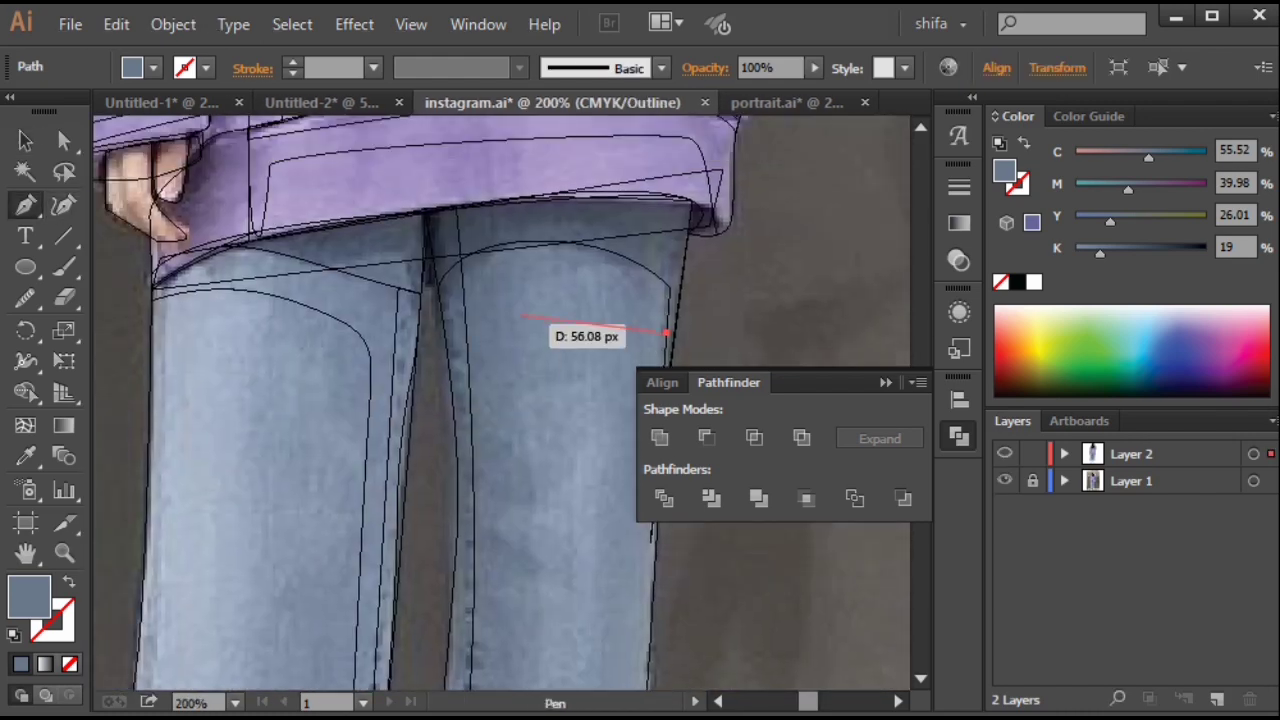
pyautogui.click(493, 534)
pyautogui.moveTo(494, 610); pyautogui.dragTo(541, 147)
pyautogui.click(551, 323)
pyautogui.moveTo(526, 530); pyautogui.dragTo(590, 397)
pyautogui.moveTo(522, 190); pyautogui.dragTo(523, 655)
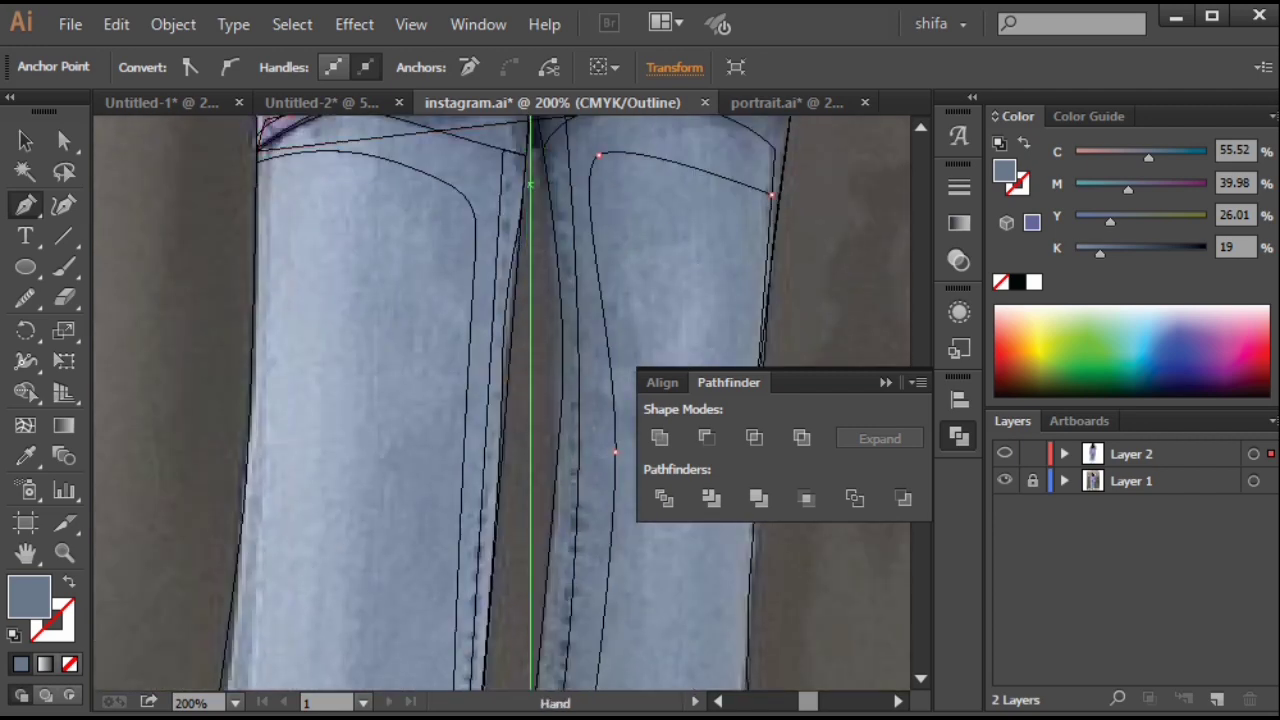
# Close the second leg's broader shadow outline up beside the inner seam and across just under the sweatshirt hem.
pyautogui.moveTo(530, 300); pyautogui.dragTo(530, 487)
pyautogui.click(534, 254)
pyautogui.moveTo(560, 330); pyautogui.dragTo(403, 331)
pyautogui.moveTo(648, 352); pyautogui.dragTo(581, 222)
pyautogui.click(570, 266)
pyautogui.click(546, 249)
pyautogui.hotkey('ctrl', 'y')
pyautogui.scroll(-2, 567, 435)
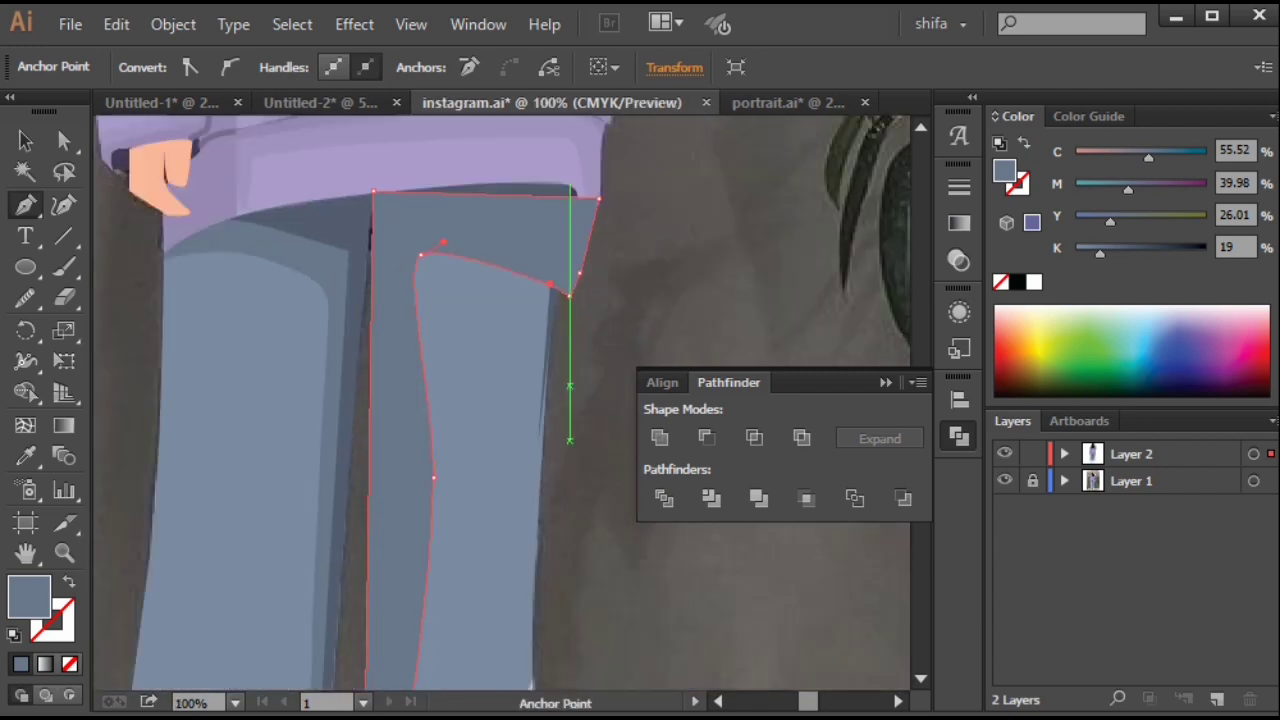
# Intersect the broader shadow with the second trouser leg and stack it behind the leg's darker hem and inner-edge shadows.
pyautogui.press('a')
pyautogui.click(429, 498)
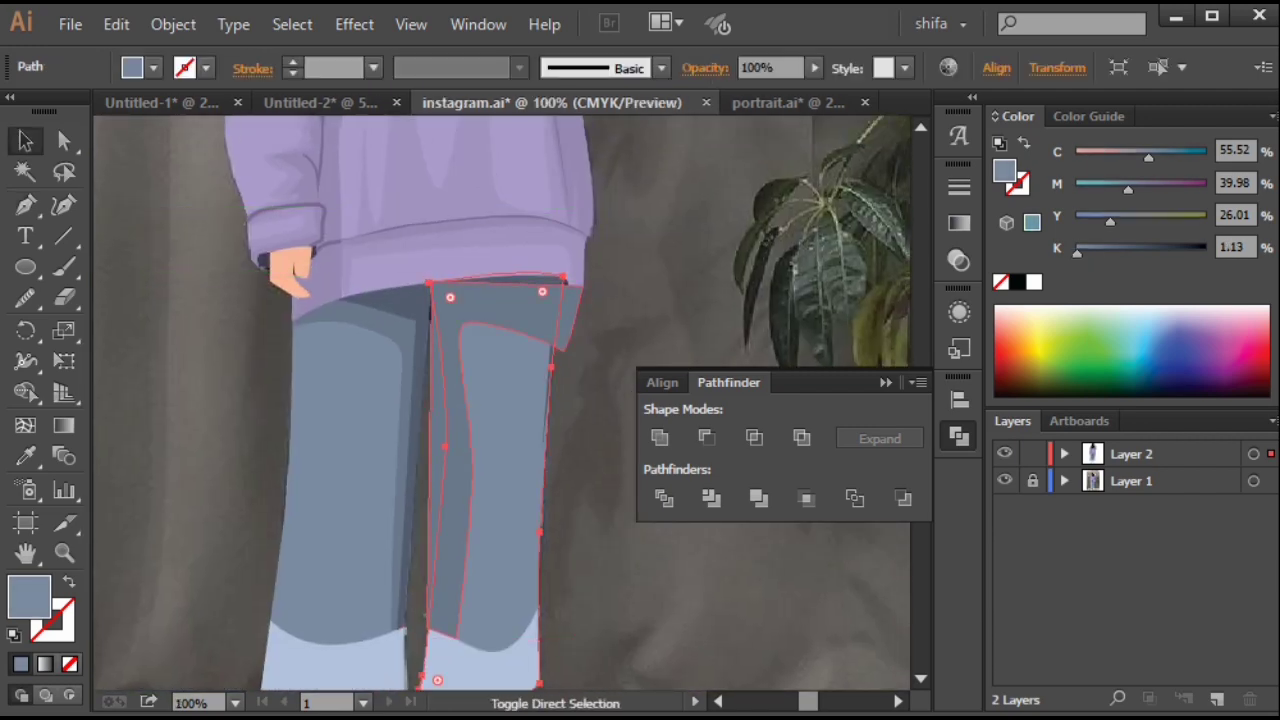
pyautogui.keyDown('ctrl'); pyautogui.keyDown('shift'); pyautogui.click(456, 480); pyautogui.keyUp('shift'); pyautogui.keyUp('ctrl')
pyautogui.click(755, 438)
pyautogui.click(173, 24)
pyautogui.moveTo(214, 80)
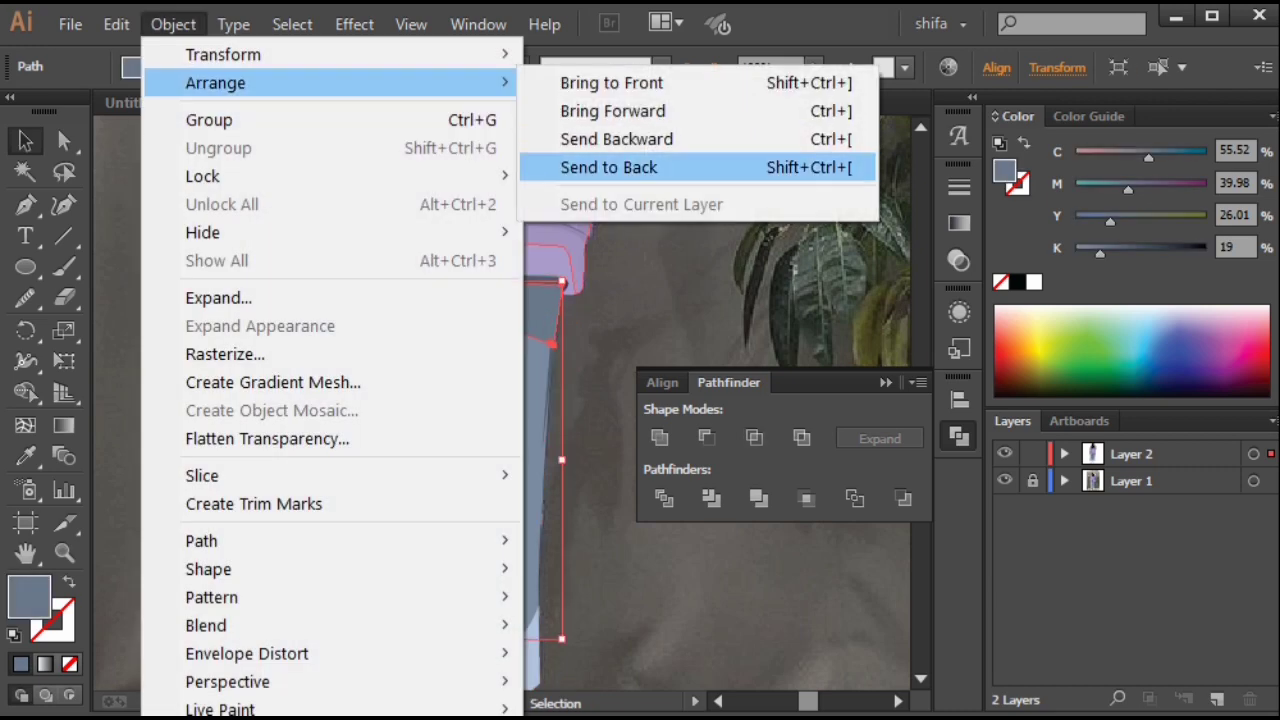
pyautogui.click(600, 166)
pyautogui.hotkey('ctrl', '-')
pyautogui.hotkey('ctrl', '-')
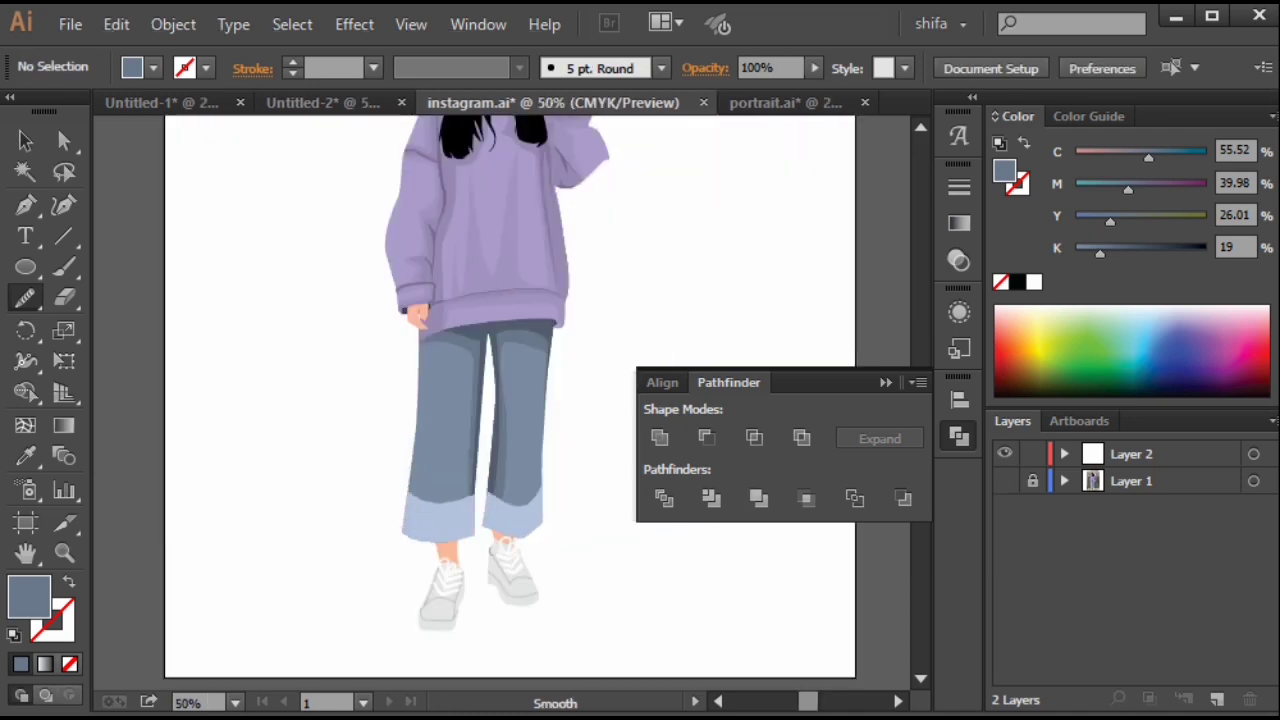
pyautogui.scroll(-1, 512, 400)
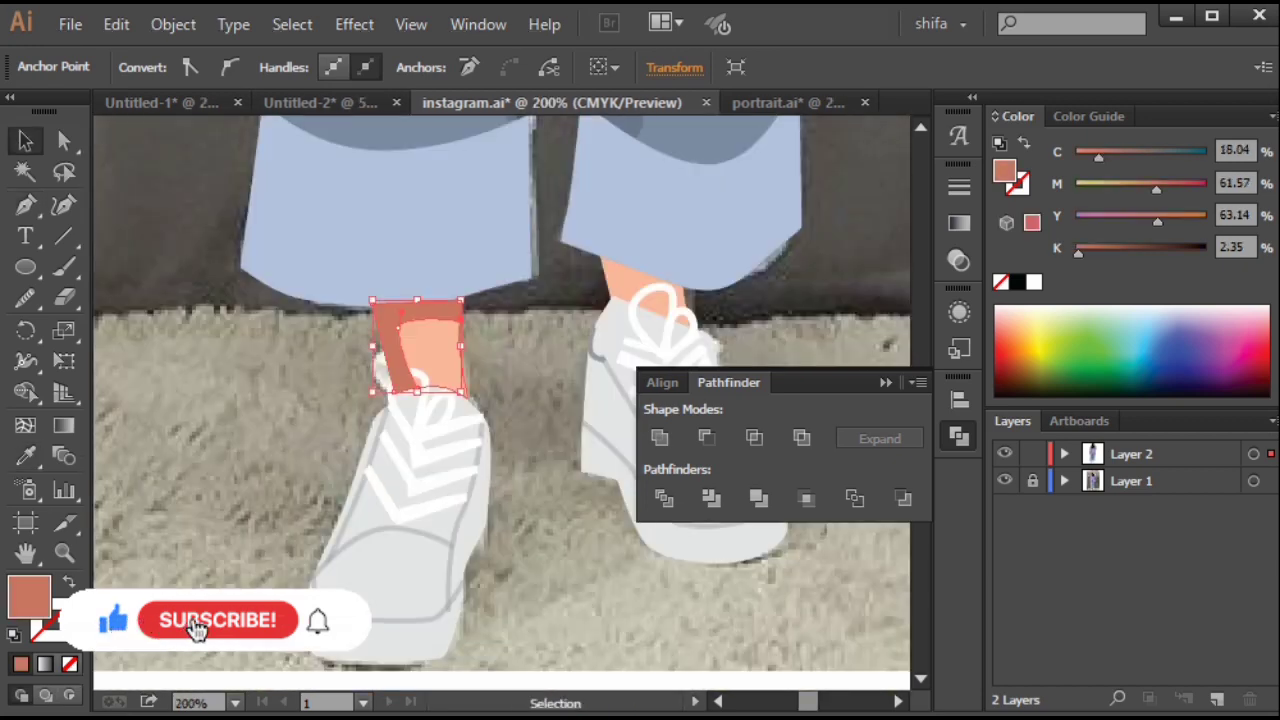
# Send the dark shadow on the first ankle behind the shoelaces.
pyautogui.rightClick(433, 328)
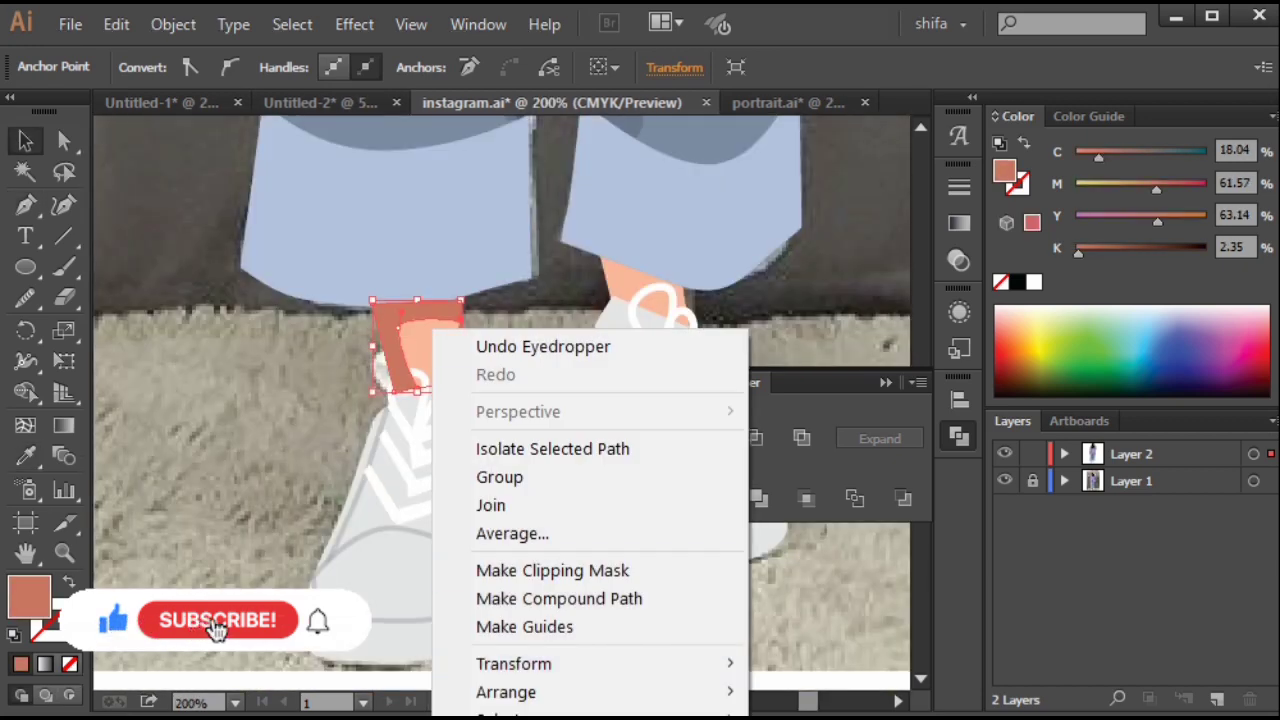
pyautogui.click(173, 24)
pyautogui.moveTo(220, 83)
pyautogui.click(608, 166)
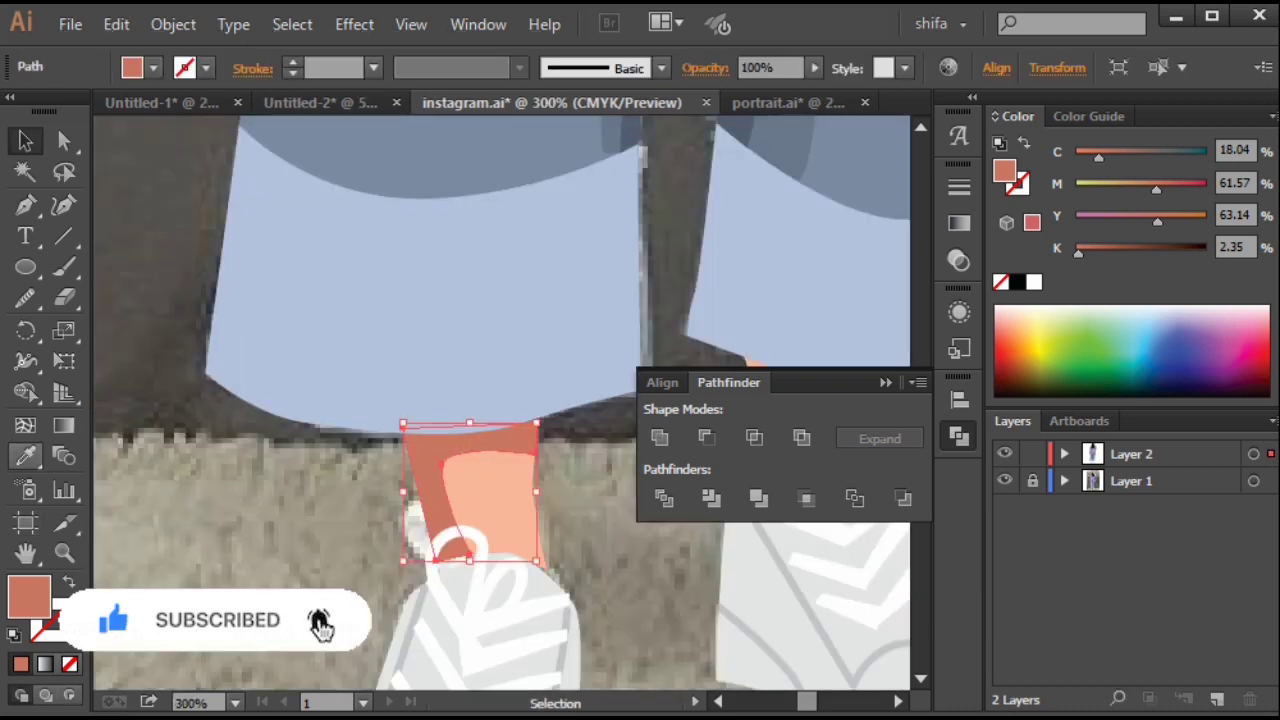
# Trace a broader shadow over the first ankle, leaving a light area on one side, and intersect it with the ankle shape.
pyautogui.press('i')
pyautogui.click(476, 493)
pyautogui.click(500, 553)
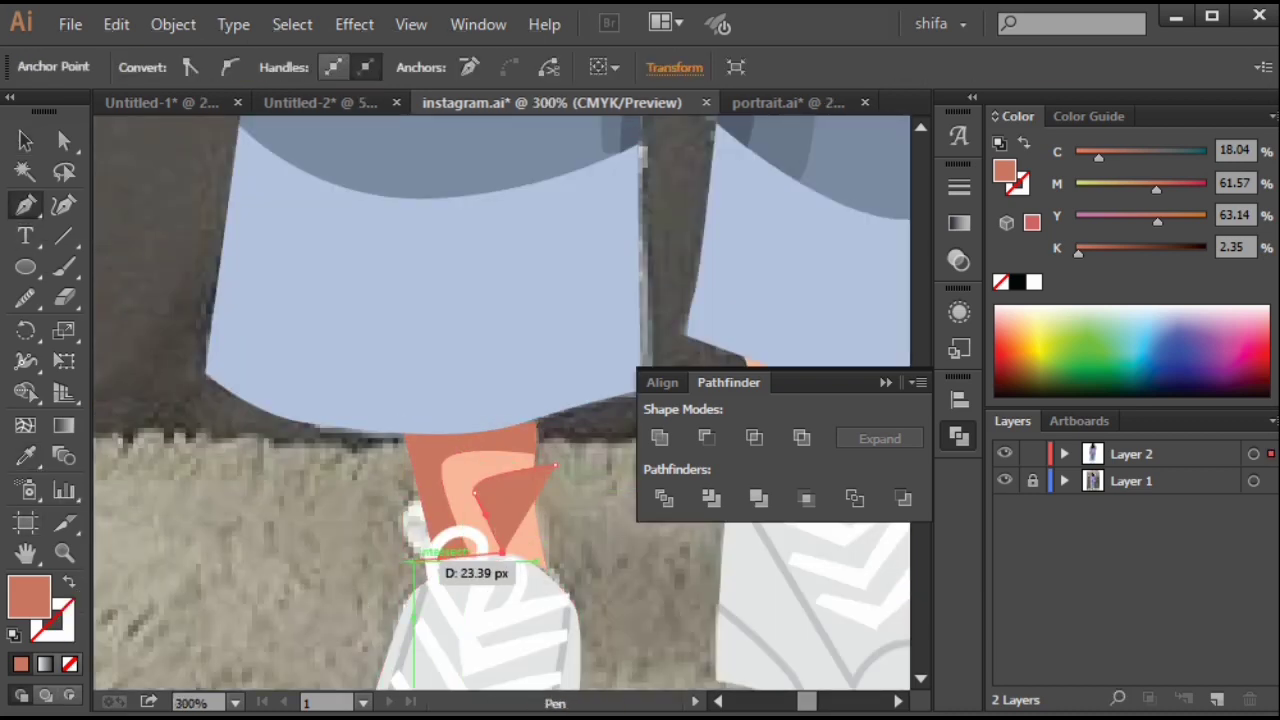
pyautogui.press('a')
pyautogui.click(516, 512)
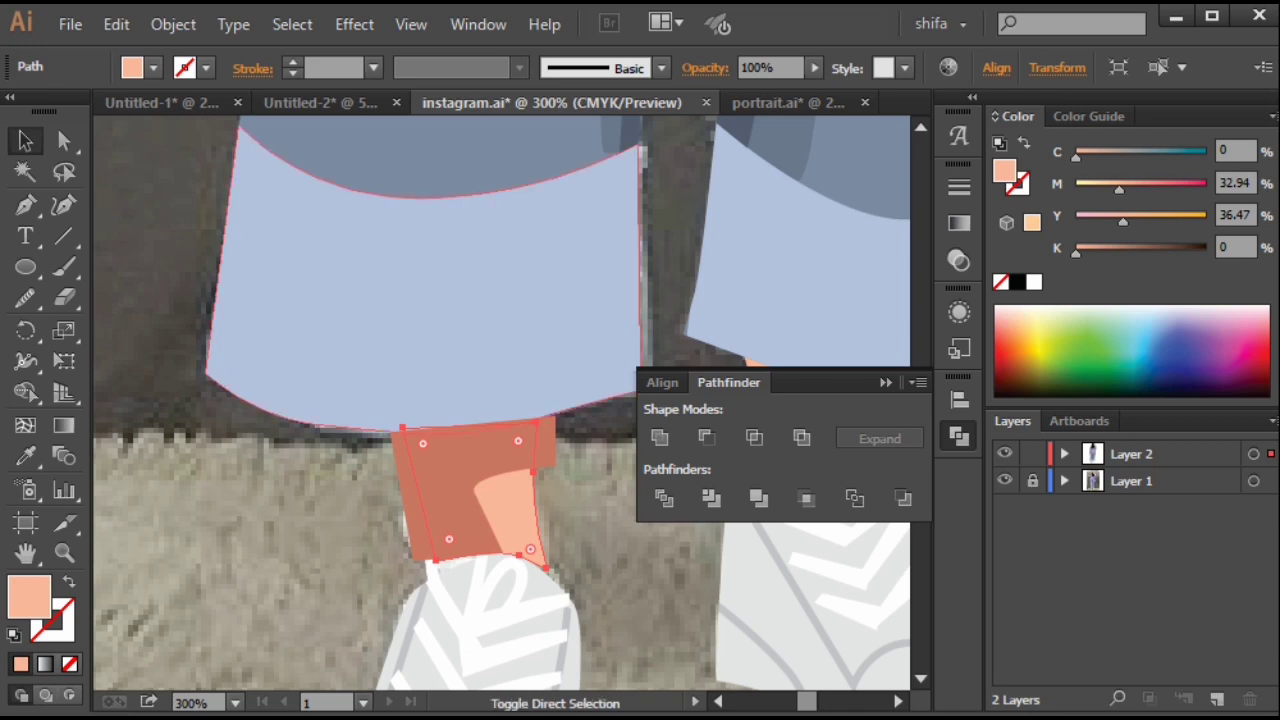
pyautogui.keyDown('shift'); pyautogui.click(450, 485); pyautogui.keyUp('shift')
pyautogui.click(754, 438)
# Recolour the broader ankle shadow to C 1.57, M 43.53, Y 43.53, K 0 and stack it behind the darker one.
pyautogui.scroll(-4, 485, 346)
pyautogui.press('i')
pyautogui.moveTo(465, 130); pyautogui.dragTo(433, 130)
pyautogui.click(454, 317)
pyautogui.hotkey('ctrl', '+')
pyautogui.hotkey('ctrl', '+')
pyautogui.hotkey('ctrl', '+')
pyautogui.hotkey('ctrl', '+')
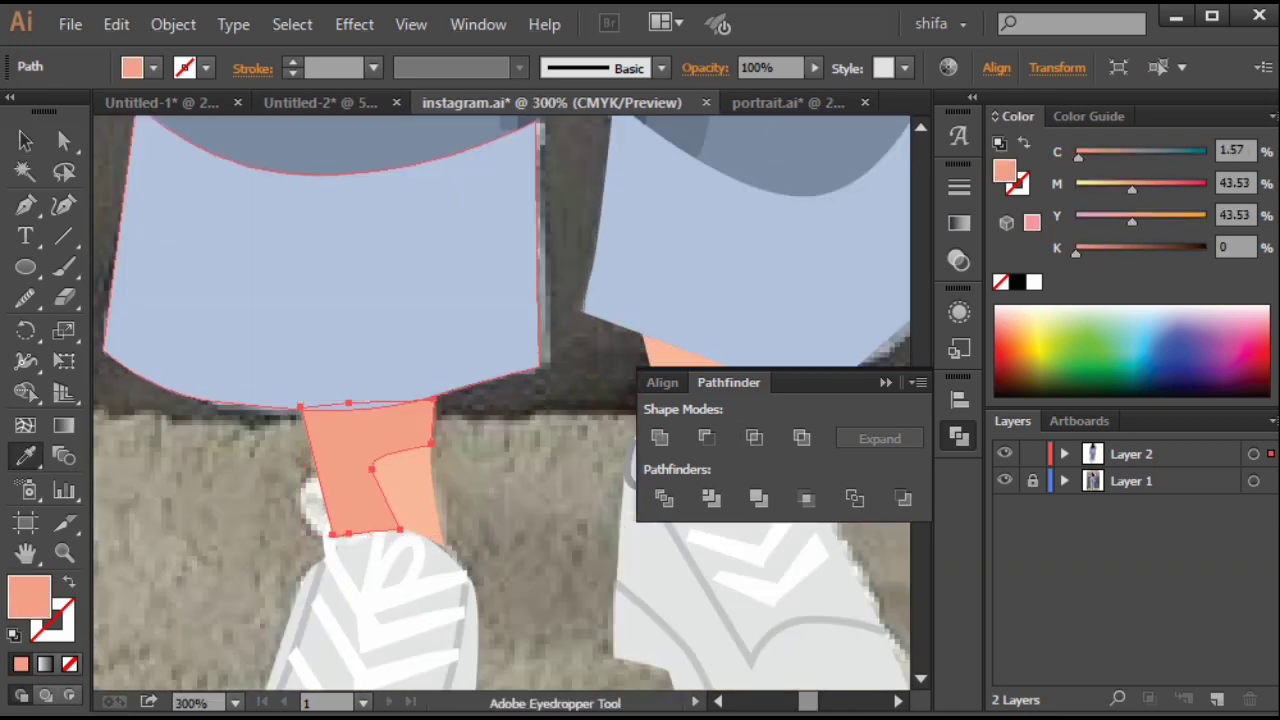
pyautogui.click(173, 24)
pyautogui.moveTo(223, 83)
pyautogui.click(614, 137)
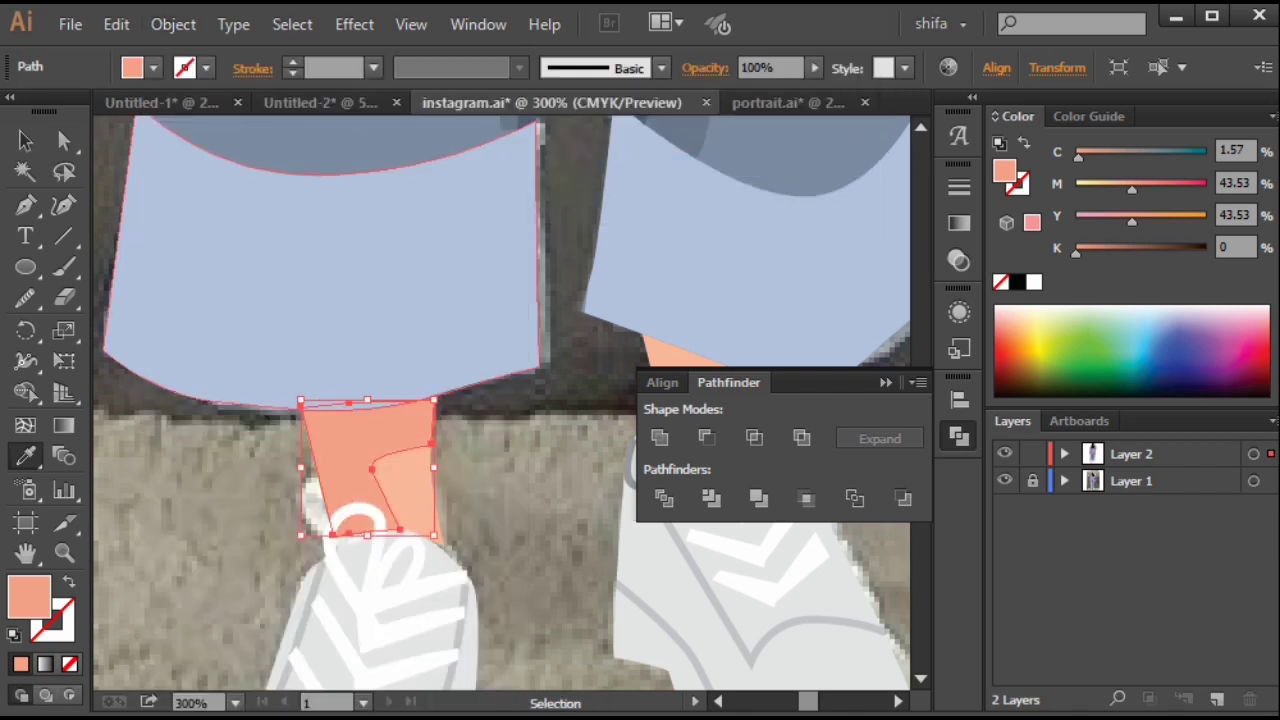
# Lower the opacity of the first ankle's darker shadow to 66%.
pyautogui.keyDown('ctrl'); pyautogui.click(565, 450); pyautogui.keyUp('ctrl')
pyautogui.scroll(-4, 565, 450)
pyautogui.scroll(4, 583, 464)
pyautogui.press('v')
pyautogui.click(267, 385)
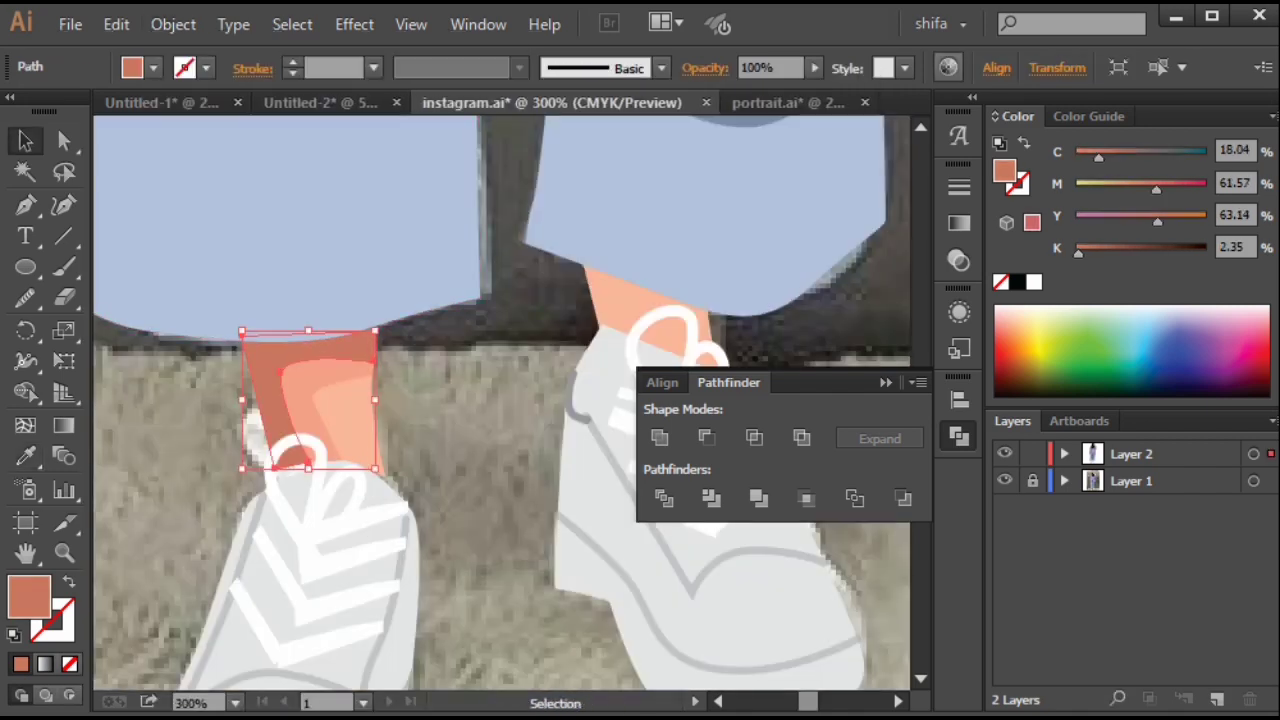
pyautogui.click(432, 445)
pyautogui.scroll(-5, 430, 462)
# Trace a dark shadow on the second ankle, running below the cuff, down the outer side and along the shoe's upper edge.
pyautogui.press('p')
pyautogui.scroll(3, 441, 466)
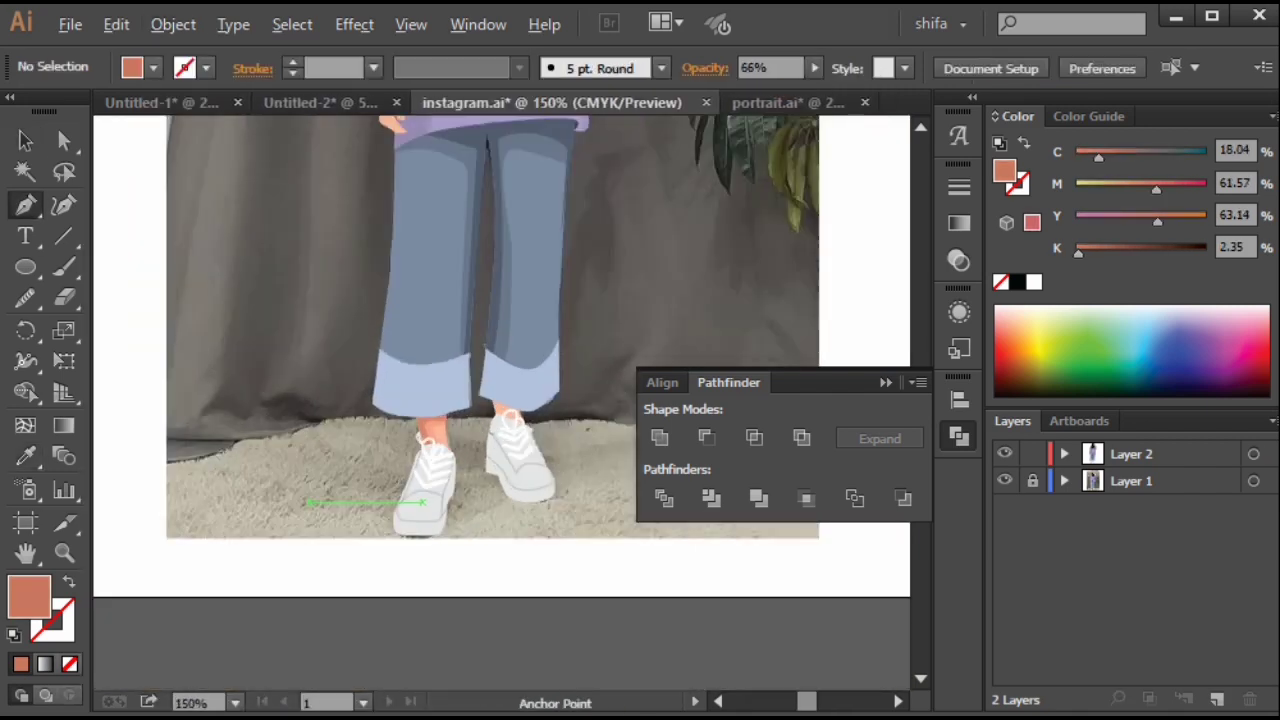
pyautogui.hotkey('ctrl', 'y')
pyautogui.hotkey('ctrl', 'y')
pyautogui.scroll(3, 450, 315)
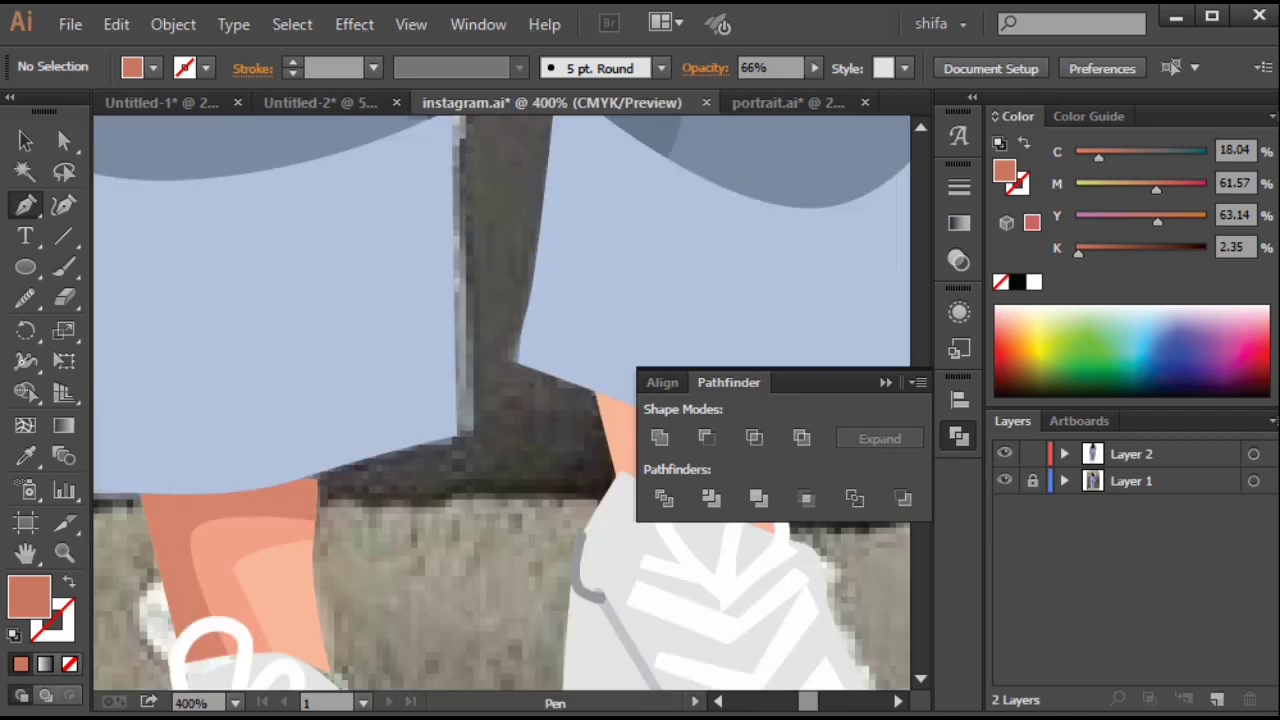
pyautogui.moveTo(552, 468); pyautogui.dragTo(323, 445)
pyautogui.click(308, 431)
pyautogui.click(449, 474)
pyautogui.click(458, 429)
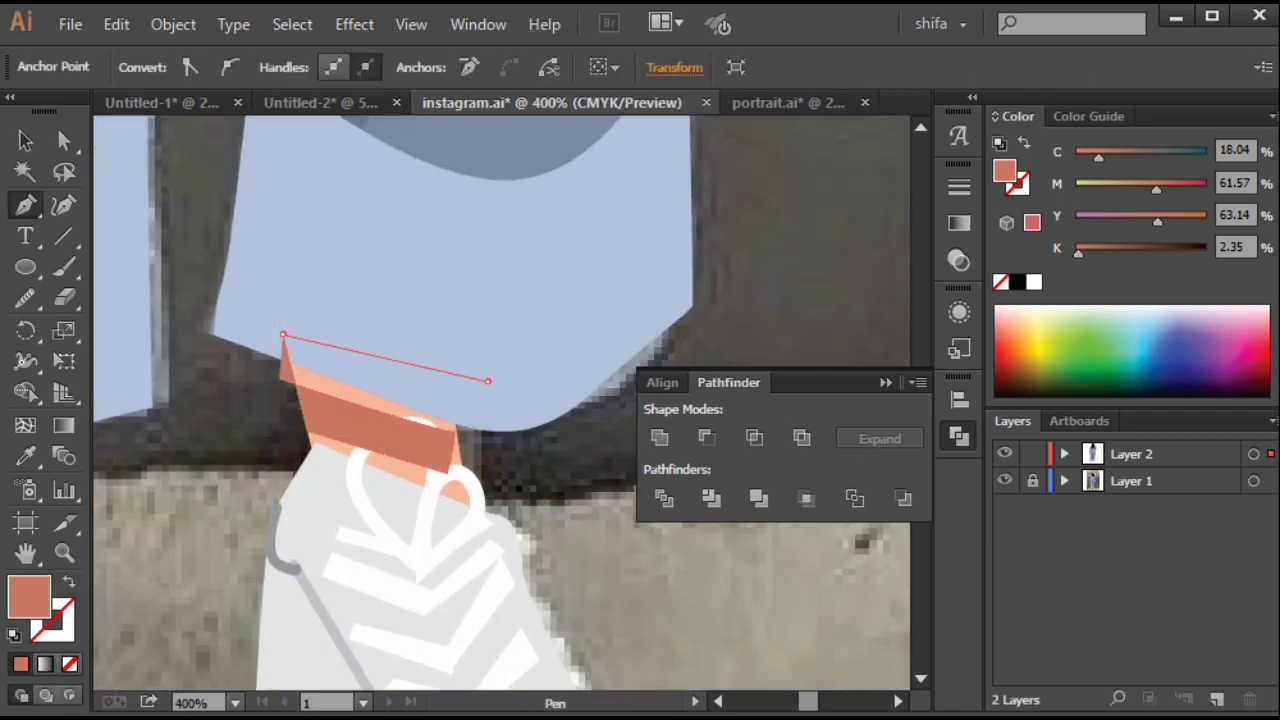
pyautogui.click(505, 512)
pyautogui.click(447, 472)
pyautogui.press('a')
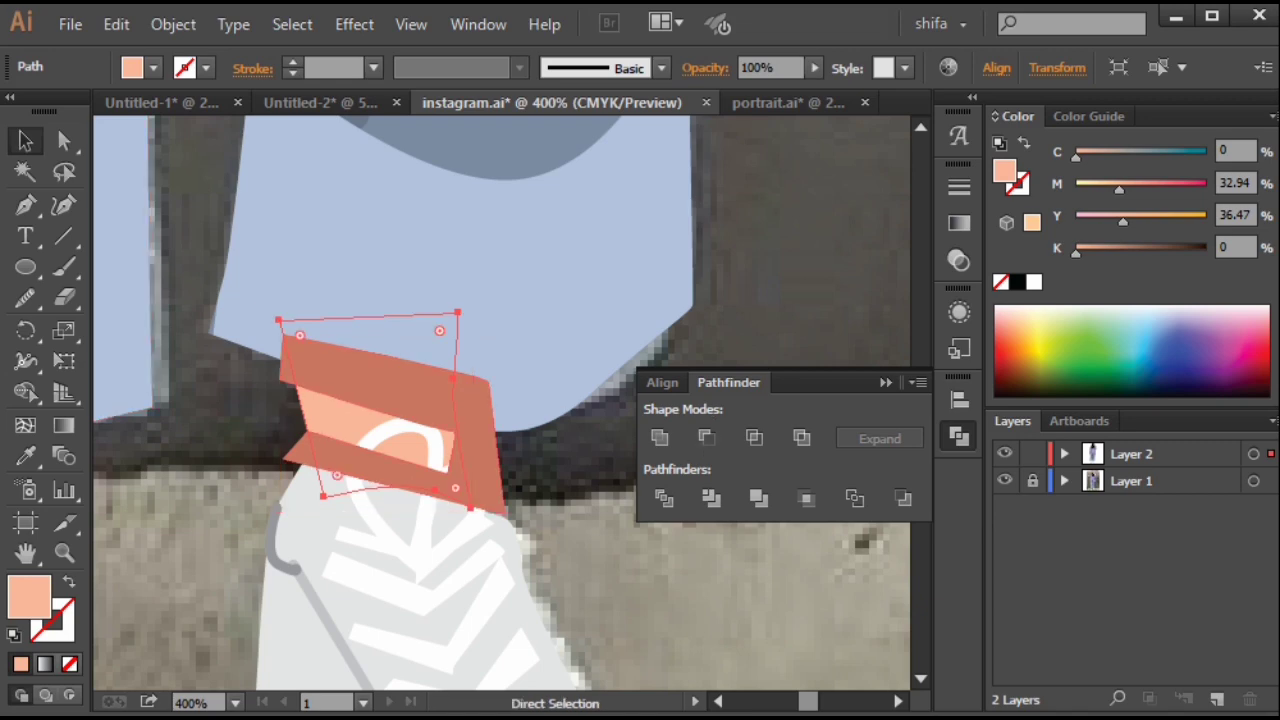
# Intersect the dark shadow with the second ankle shape and send it behind the cuff and laces.
pyautogui.keyDown('shift'); pyautogui.click(480, 430); pyautogui.keyUp('shift')
pyautogui.click(754, 438)
pyautogui.click(173, 24)
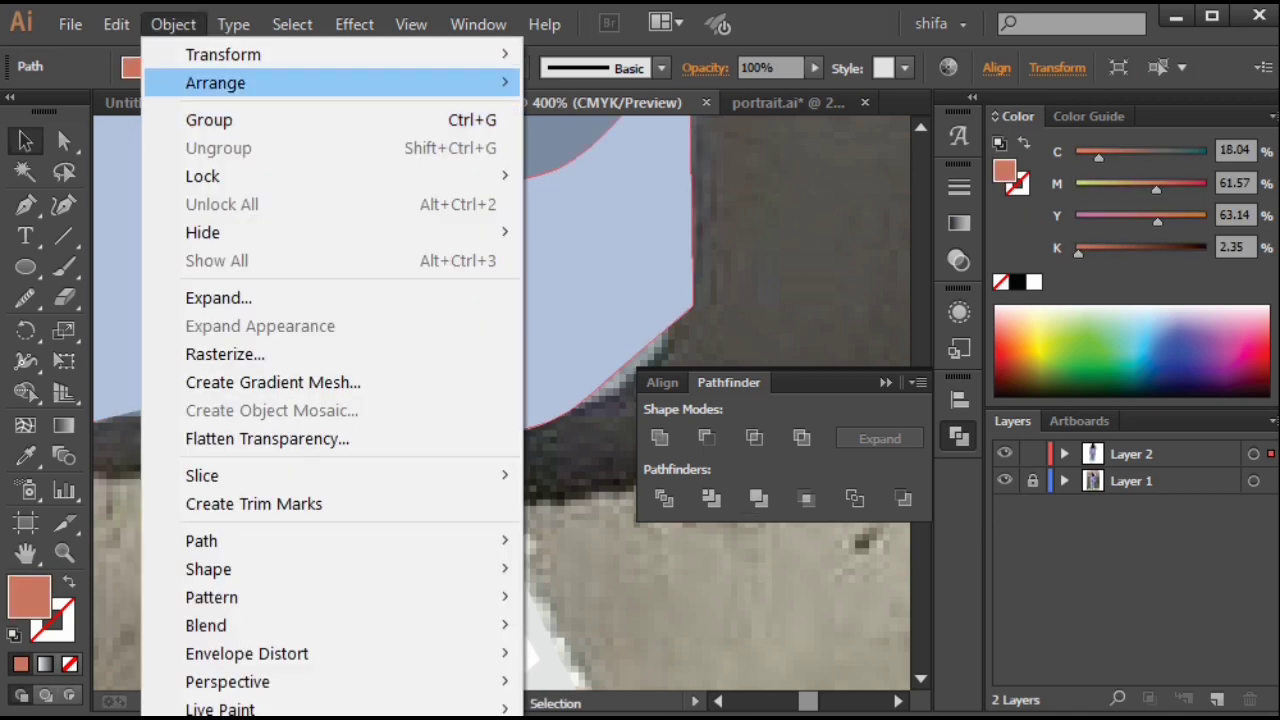
pyautogui.moveTo(215, 83)
pyautogui.click(608, 168)
pyautogui.press('a')
pyautogui.hotkey('ctrl', 'shift', 'a')
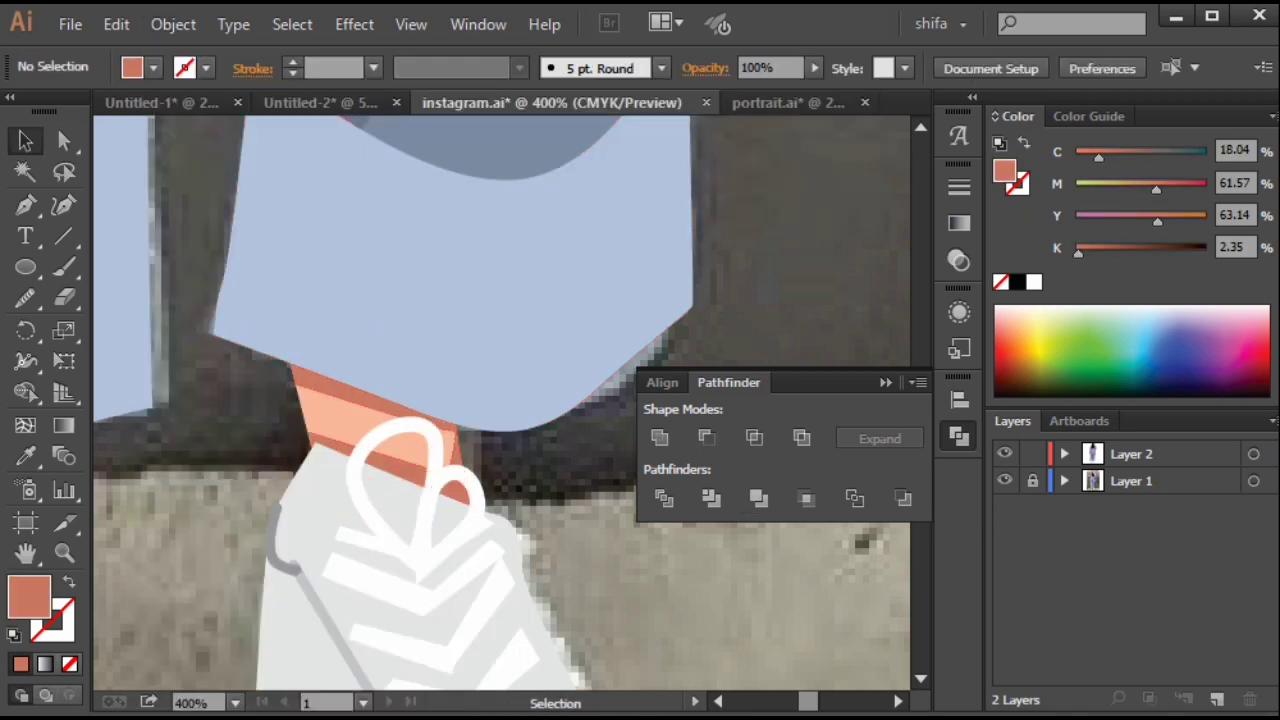
# Trace the edge of a third, wider shadow on the first trouser leg, curving below the hem and running down mid-leg to the cuff.
pyautogui.scroll(-5, 495, 445)
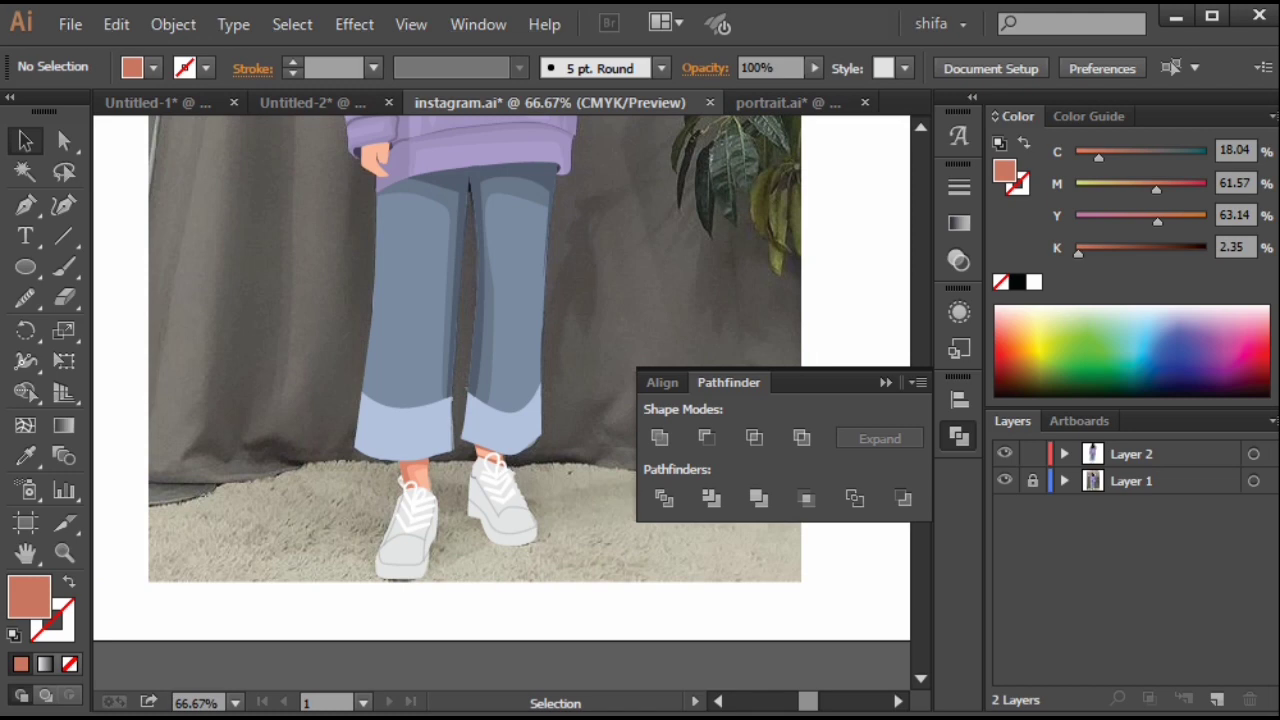
pyautogui.click(1005, 480)
pyautogui.click(1005, 480)
pyautogui.keyDown('ctrl'); pyautogui.click(1005, 453); pyautogui.keyUp('ctrl')
pyautogui.scroll(3, 387, 189)
pyautogui.press('p')
pyautogui.click(346, 297)
pyautogui.moveTo(517, 296); pyautogui.dragTo(537, 348)
pyautogui.moveTo(537, 348); pyautogui.dragTo(586, 251)
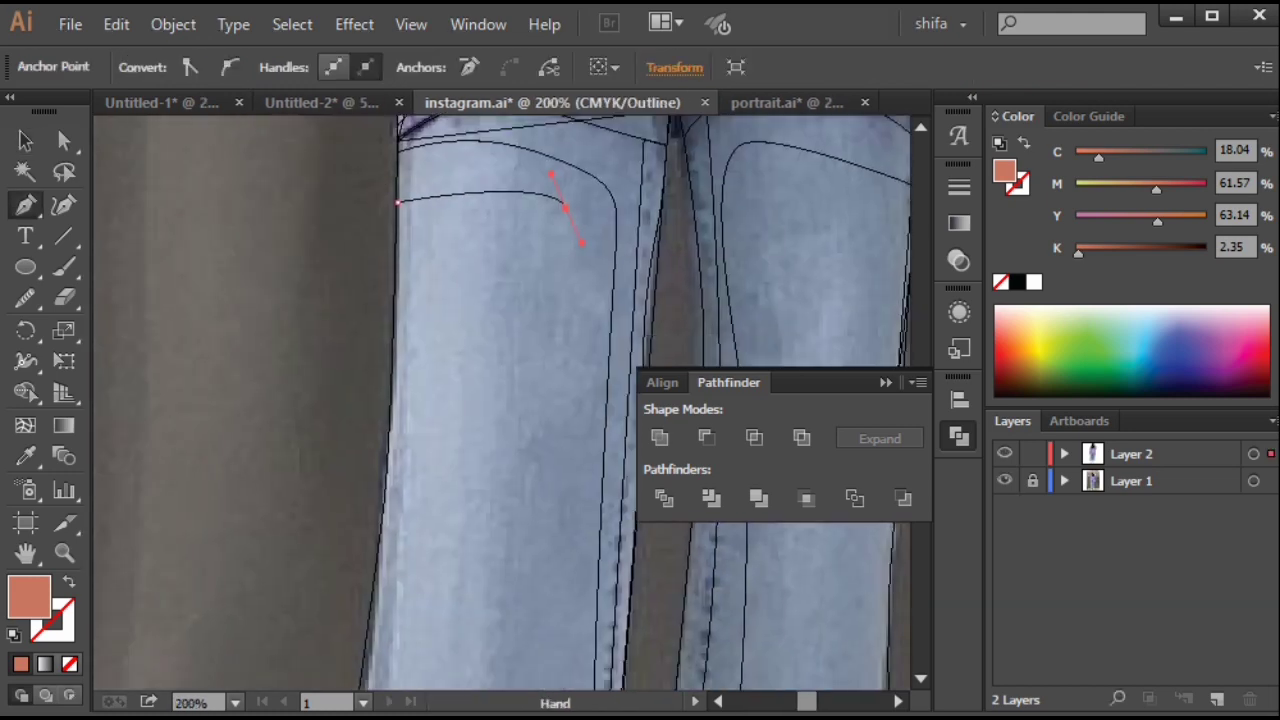
pyautogui.click(330, 408)
# Close the third shadow's outline up past the inner seam and back along the sweatshirt hem of the first leg.
pyautogui.click(470, 390)
pyautogui.moveTo(470, 180); pyautogui.dragTo(369, 641)
pyautogui.click(391, 194)
pyautogui.moveTo(391, 300); pyautogui.dragTo(440, 300)
pyautogui.moveTo(203, 235); pyautogui.dragTo(159, 248)
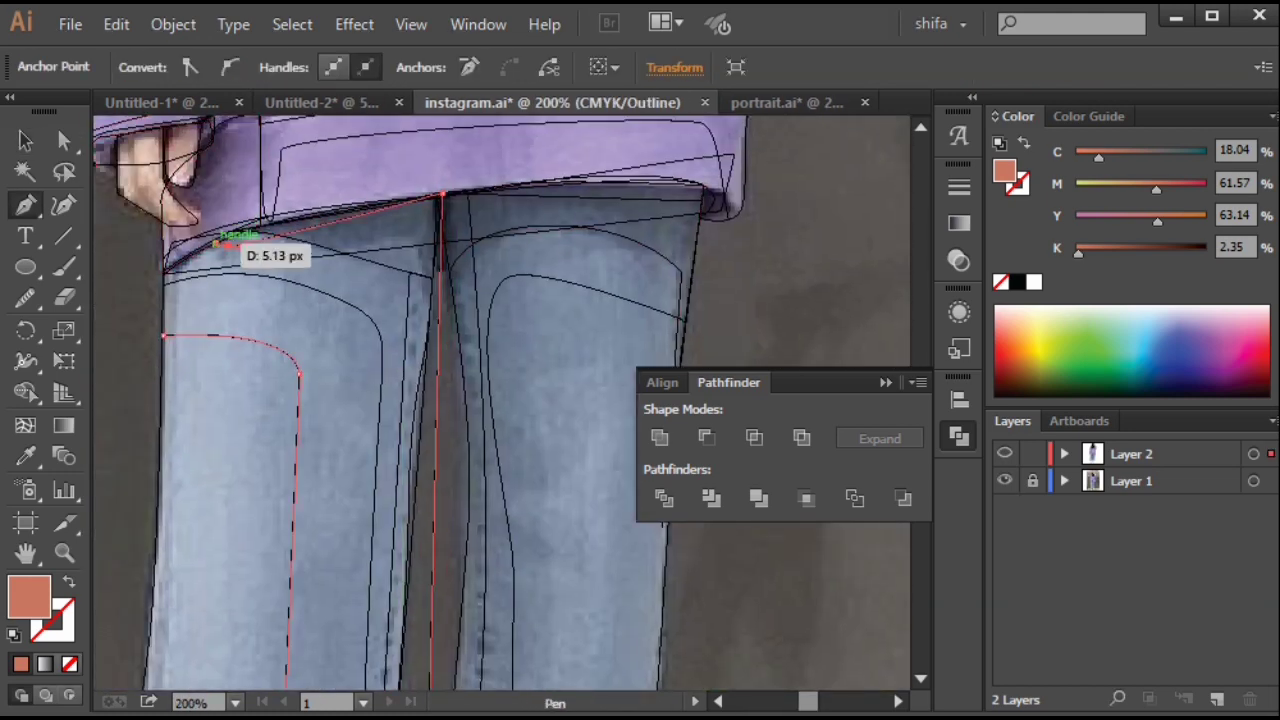
pyautogui.click(163, 261)
pyautogui.keyDown('ctrl'); pyautogui.click(1005, 453); pyautogui.keyUp('ctrl')
pyautogui.scroll(-3, 411, 390)
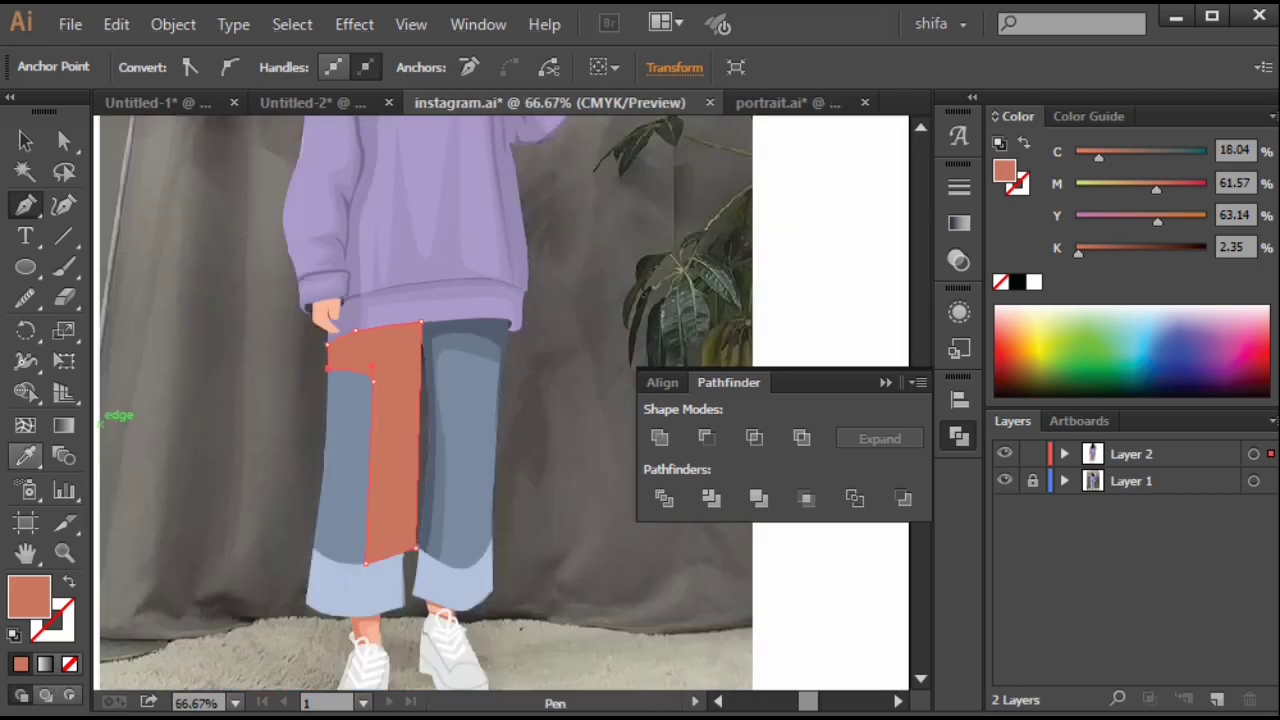
# Fill the third shadow with the jeans blue at K 13 and intersect it with the first trouser leg.
pyautogui.click(26, 456)
pyautogui.click(440, 441)
pyautogui.scroll(2, 428, 516)
pyautogui.press('v')
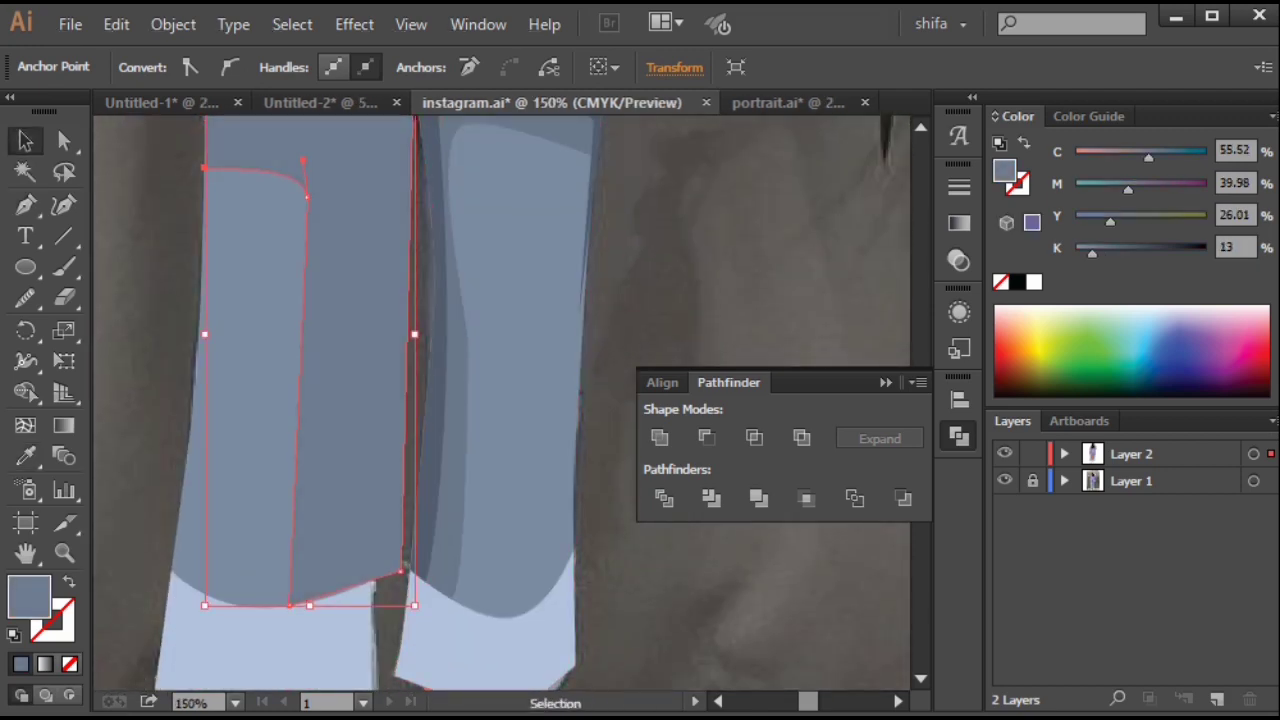
pyautogui.click(194, 396)
pyautogui.keyDown('shift'); pyautogui.click(345, 400); pyautogui.keyUp('shift')
pyautogui.click(754, 437)
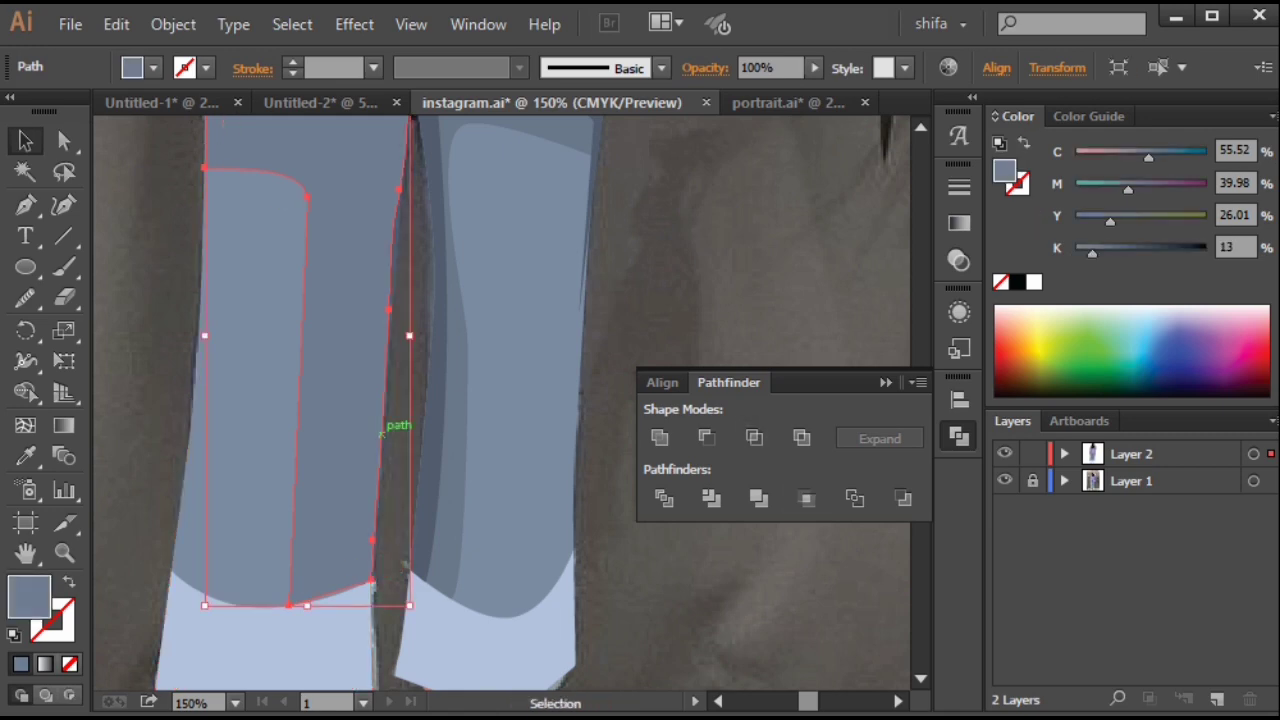
# Stack the third shadow behind the first leg's darker shadows and set its opacity to 55%.
pyautogui.click(173, 24)
pyautogui.moveTo(220, 83)
pyautogui.click(600, 167)
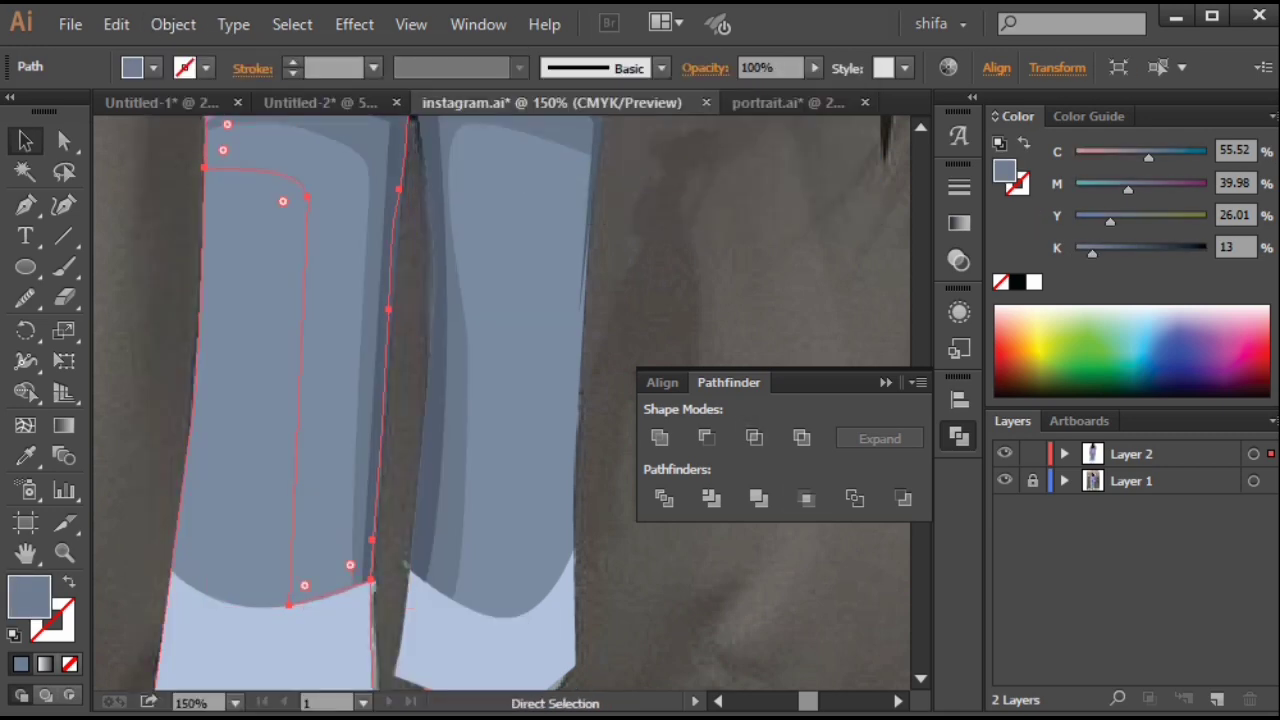
pyautogui.hotkey('ctrl', ']')
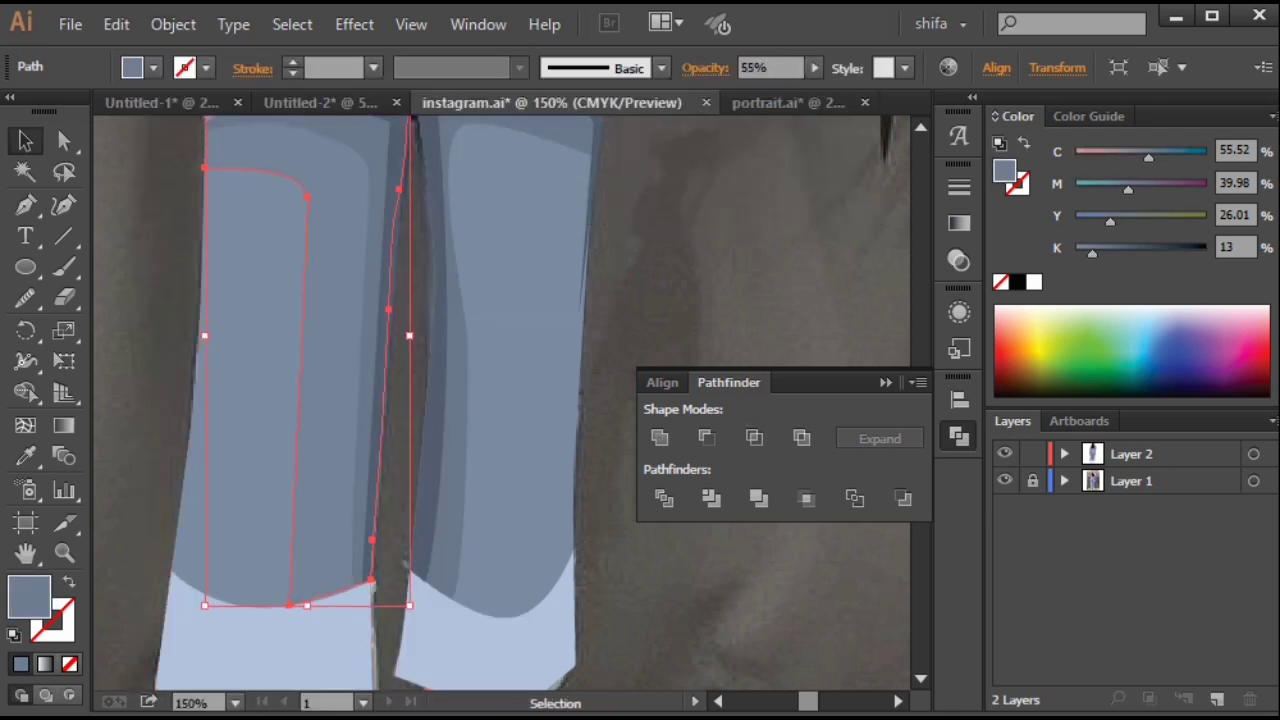
pyautogui.click(703, 279)
pyautogui.scroll(-4, 703, 279)
pyautogui.moveTo(681, 252); pyautogui.dragTo(539, 328)
# Remove the mid-leg anchor point from the inner edge of the second leg's broad shadow and save the illustration.
pyautogui.press('p')
pyautogui.scroll(5, 533, 320)
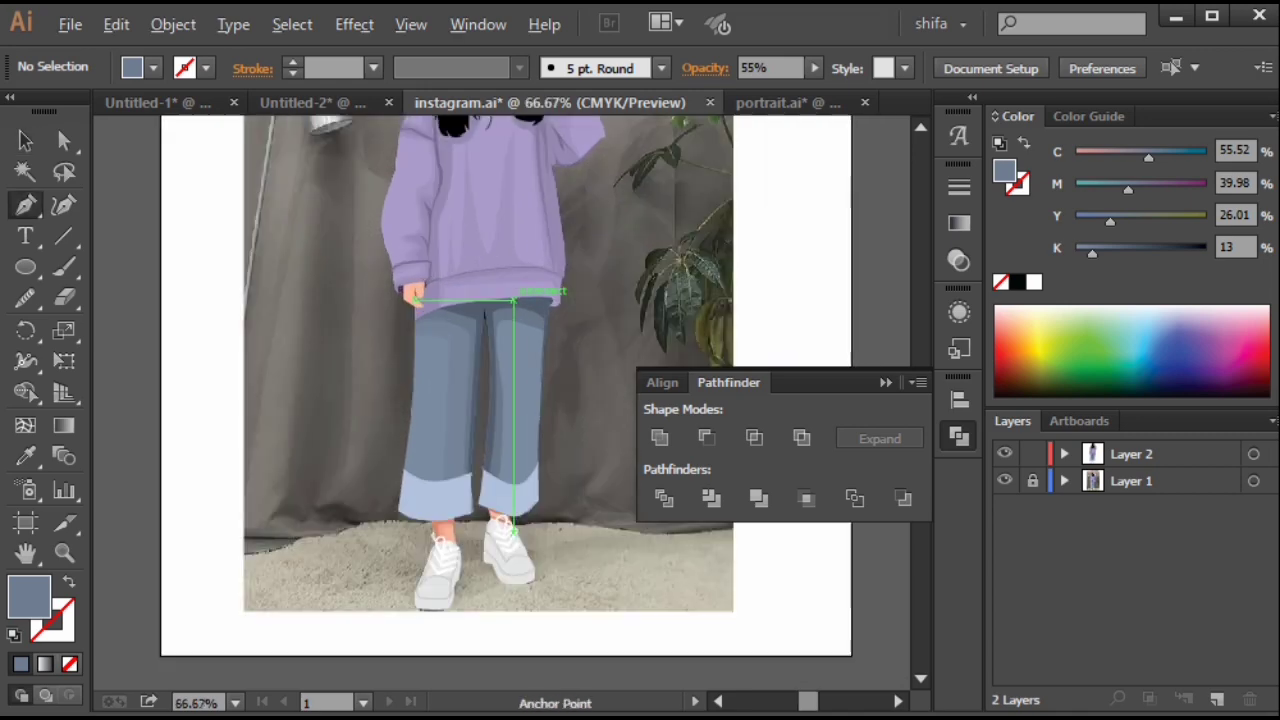
pyautogui.click(26, 141)
pyautogui.click(330, 240)
pyautogui.click(26, 205)
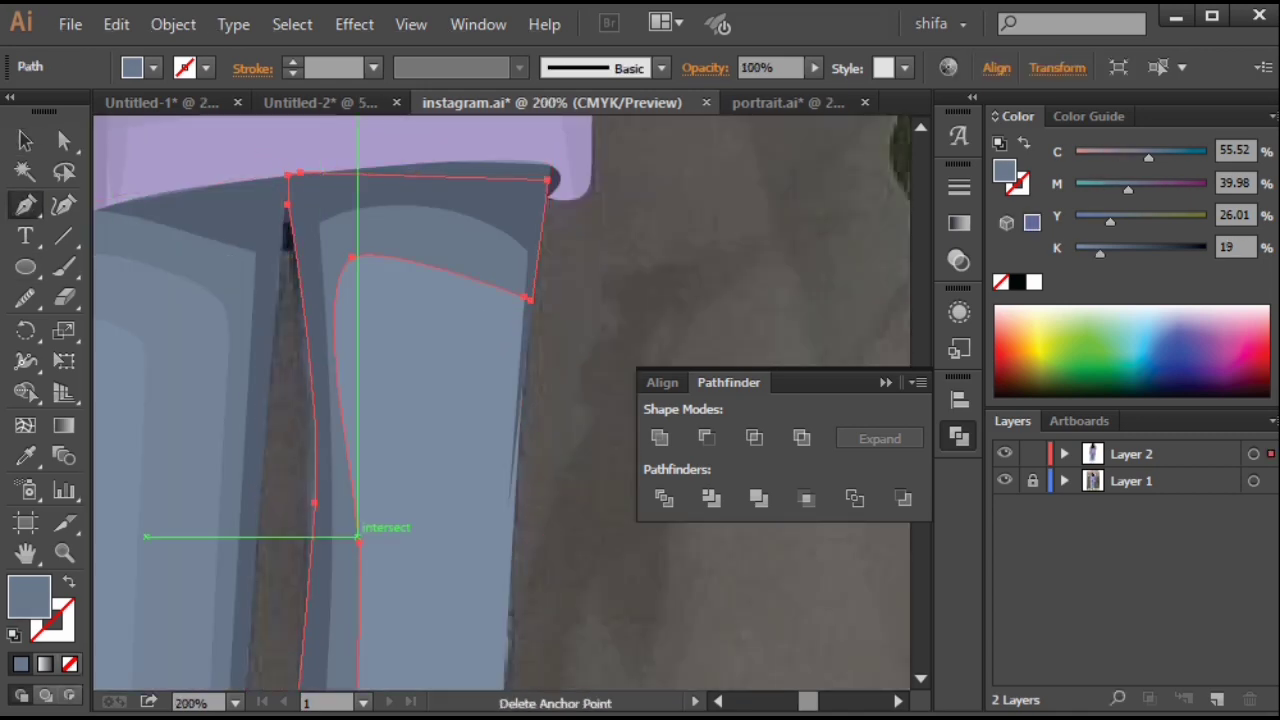
pyautogui.click(358, 534)
pyautogui.click(64, 141)
pyautogui.scroll(-4, 500, 345)
pyautogui.click(563, 345)
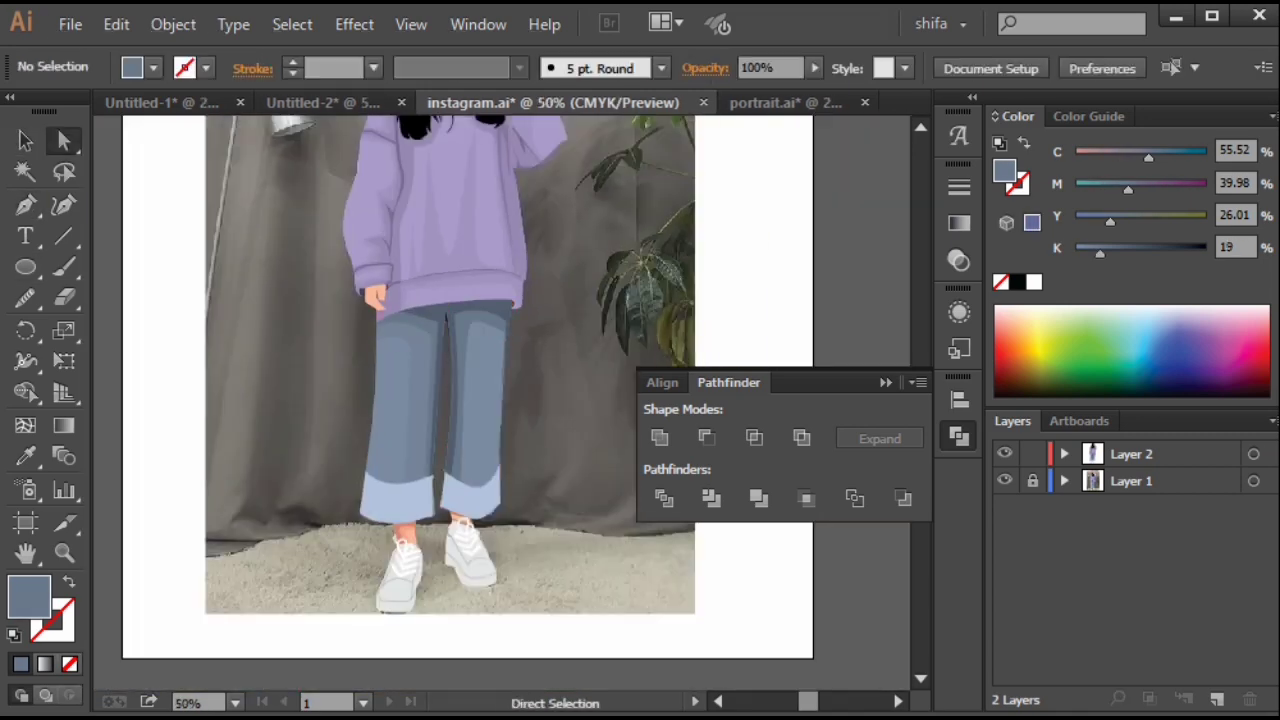
pyautogui.click(70, 24)
pyautogui.click(118, 232)
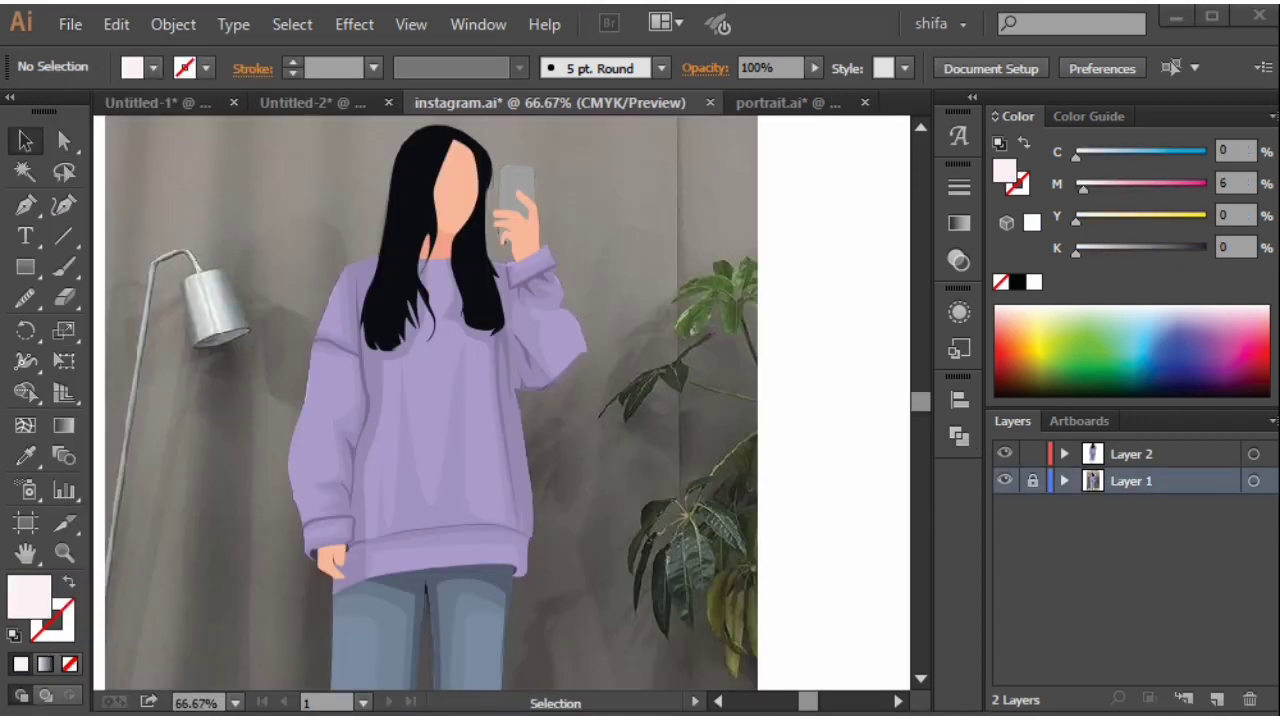
# Display Layer 2 as outlines over the photo and draw a black ellipse over the phone's camera lens.
pyautogui.click(1005, 481)
pyautogui.keyDown('ctrl'); pyautogui.click(1005, 453); pyautogui.keyUp('ctrl')
pyautogui.scroll(3, 569, 226)
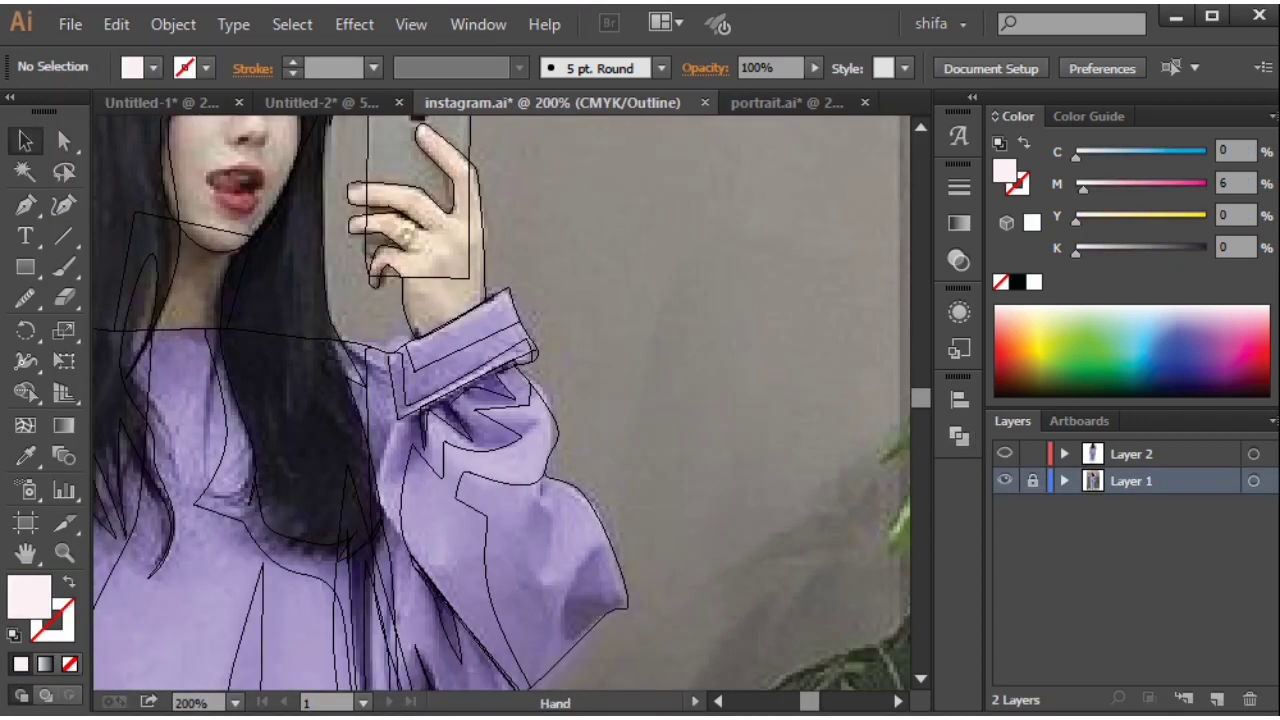
pyautogui.moveTo(569, 226); pyautogui.dragTo(583, 415)
pyautogui.moveTo(25, 267); pyautogui.dragTo(203, 320)
pyautogui.scroll(3, 204, 307)
pyautogui.moveTo(880, 190); pyautogui.dragTo(486, 293)
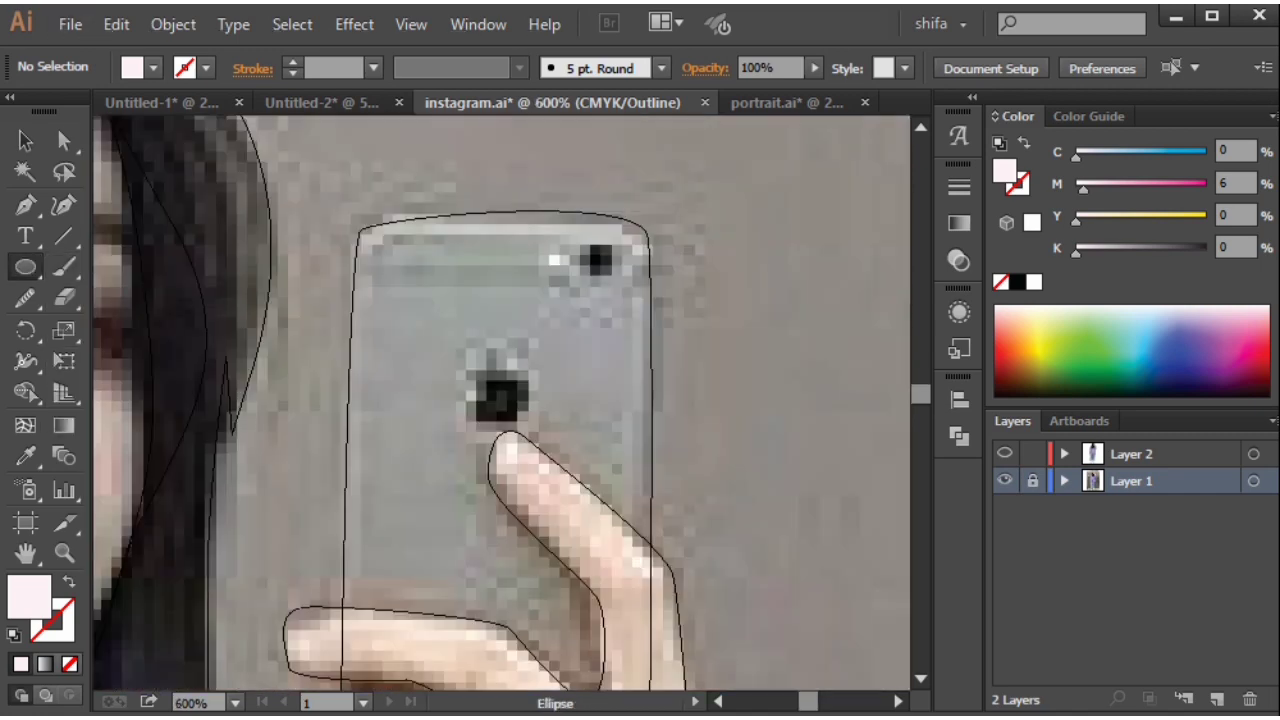
pyautogui.scroll(2, 550, 269)
pyautogui.moveTo(600, 262); pyautogui.dragTo(521, 332)
pyautogui.click(1131, 454)
pyautogui.click(1017, 282)
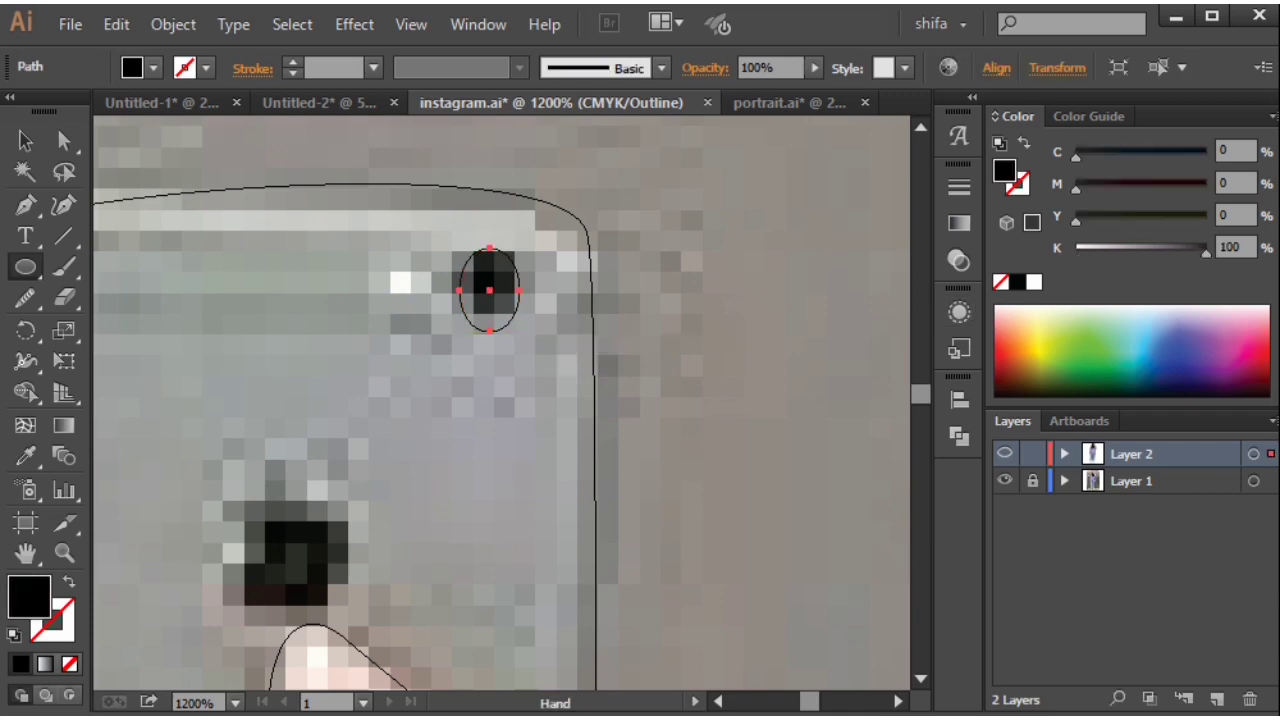
# Draw a smaller white ellipse beside the camera lens for the phone's flash.
pyautogui.moveTo(500, 450); pyautogui.dragTo(745, 327)
pyautogui.scroll(-2, 603, 273)
pyautogui.scroll(3, 656, 217)
pyautogui.moveTo(561, 202); pyautogui.dragTo(610, 268)
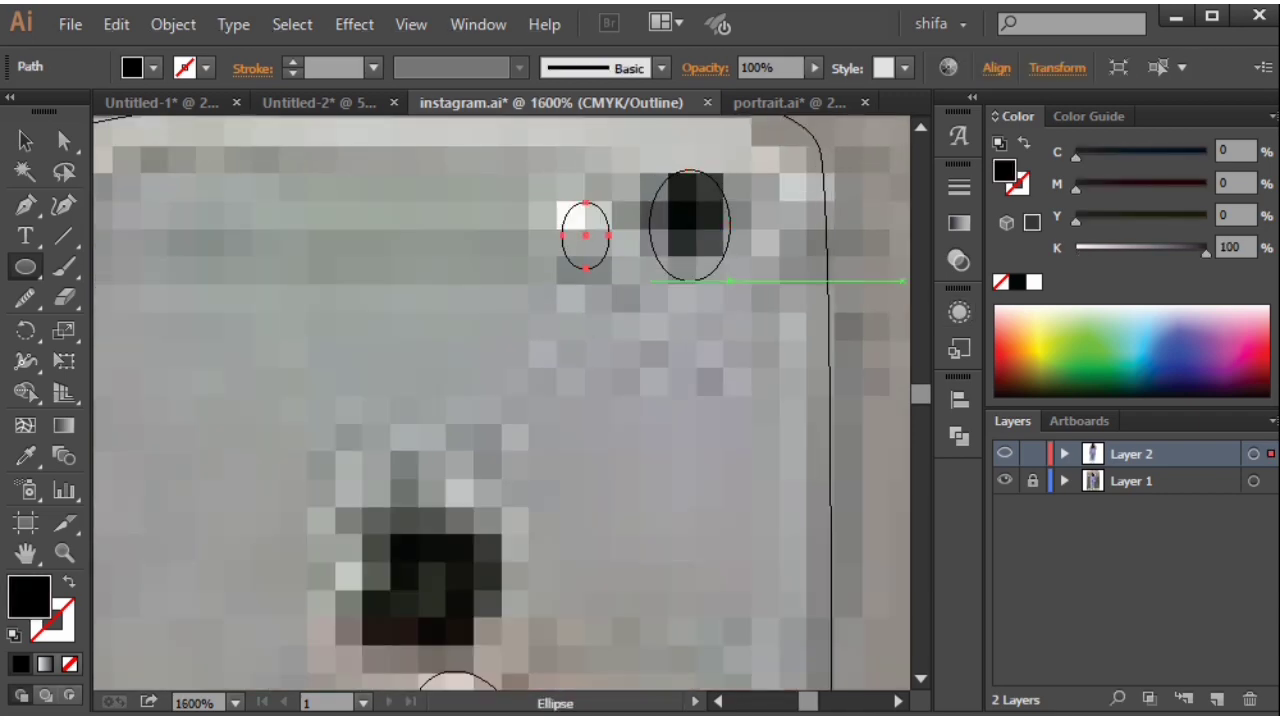
pyautogui.click(1035, 282)
pyautogui.scroll(-3, 610, 390)
pyautogui.hotkey('ctrl', 'shift', 'a')
# Trace the bitten apple logo above the fingertip as a black closed path and return Layer 2 to preview.
pyautogui.press('p')
pyautogui.click(1017, 282)
pyautogui.scroll(2, 554, 480)
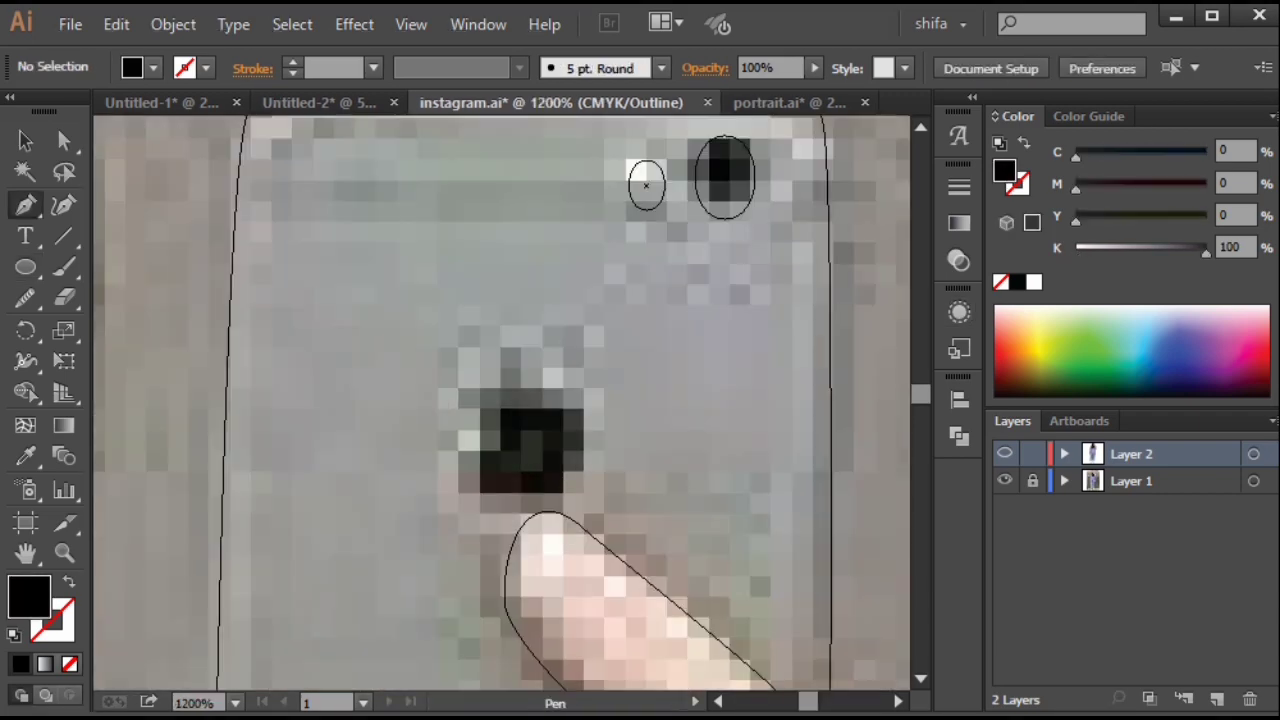
pyautogui.click(457, 399)
pyautogui.moveTo(471, 446); pyautogui.dragTo(459, 470)
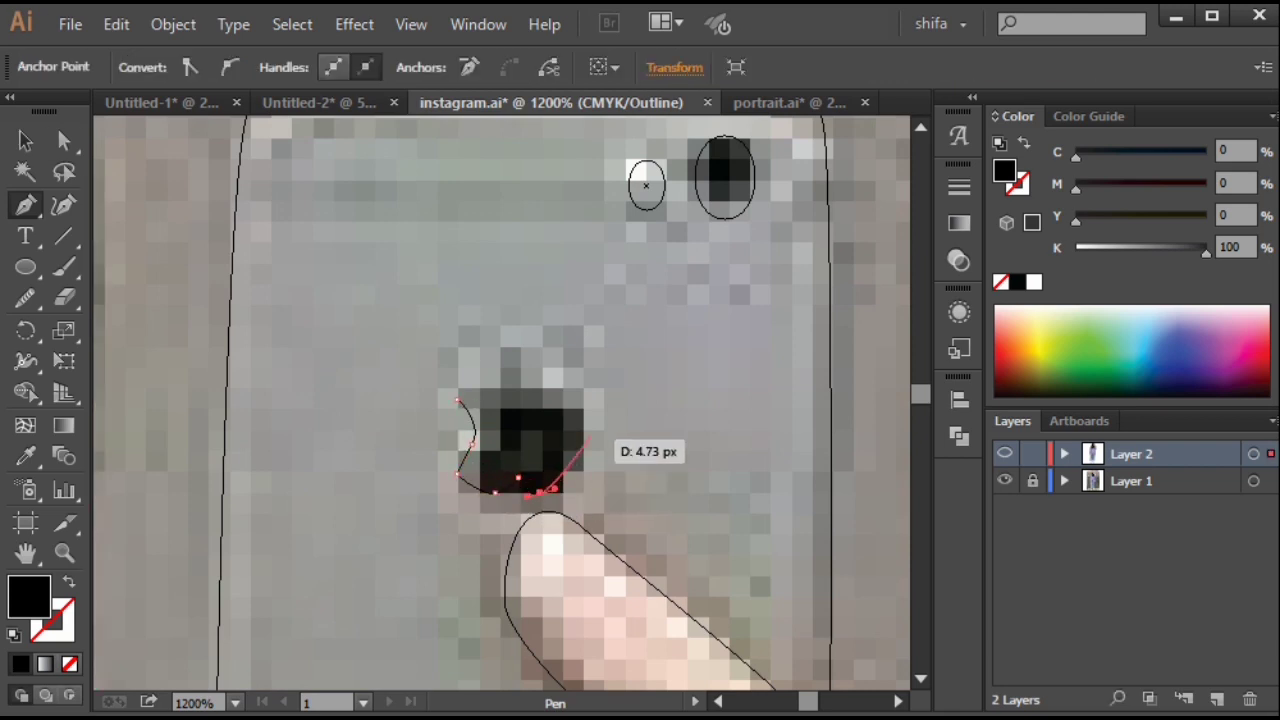
pyautogui.moveTo(519, 345); pyautogui.dragTo(500, 390)
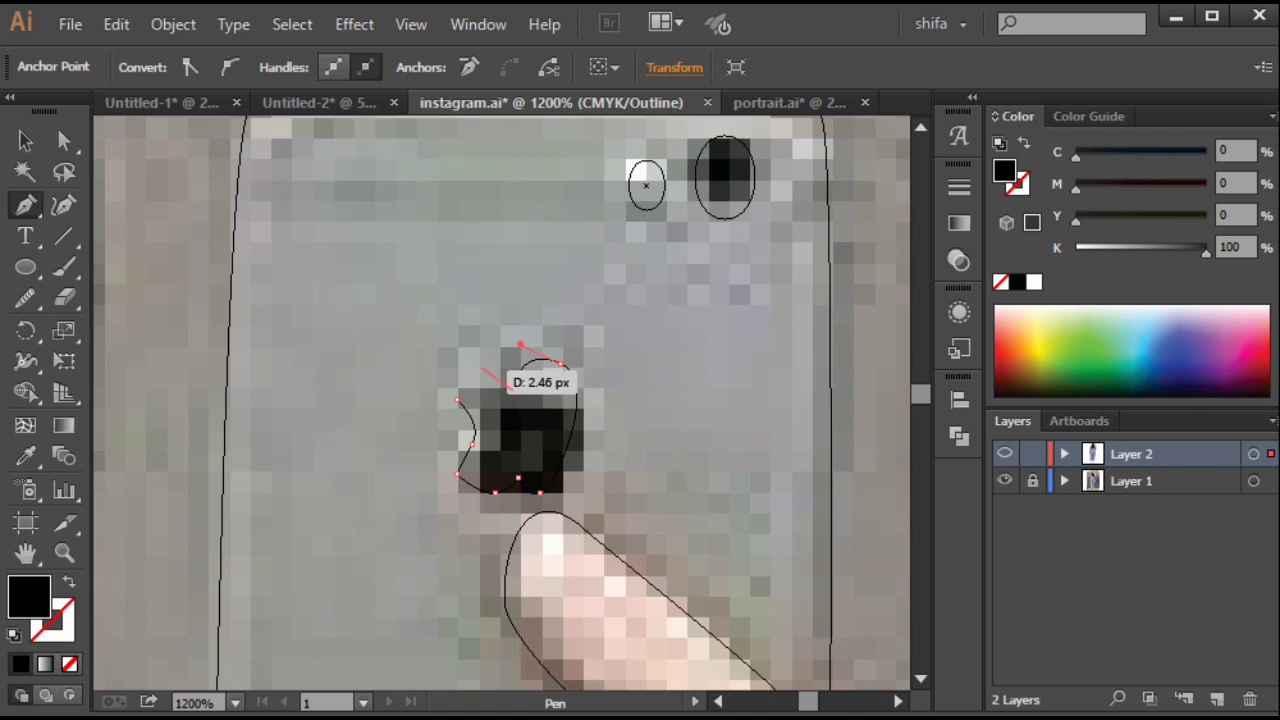
pyautogui.keyDown('ctrl'); pyautogui.click(1005, 454); pyautogui.keyUp('ctrl')
pyautogui.scroll(-4, 718, 437)
pyautogui.hotkey('ctrl', 'shift', 'a')
pyautogui.scroll(5, 698, 437)
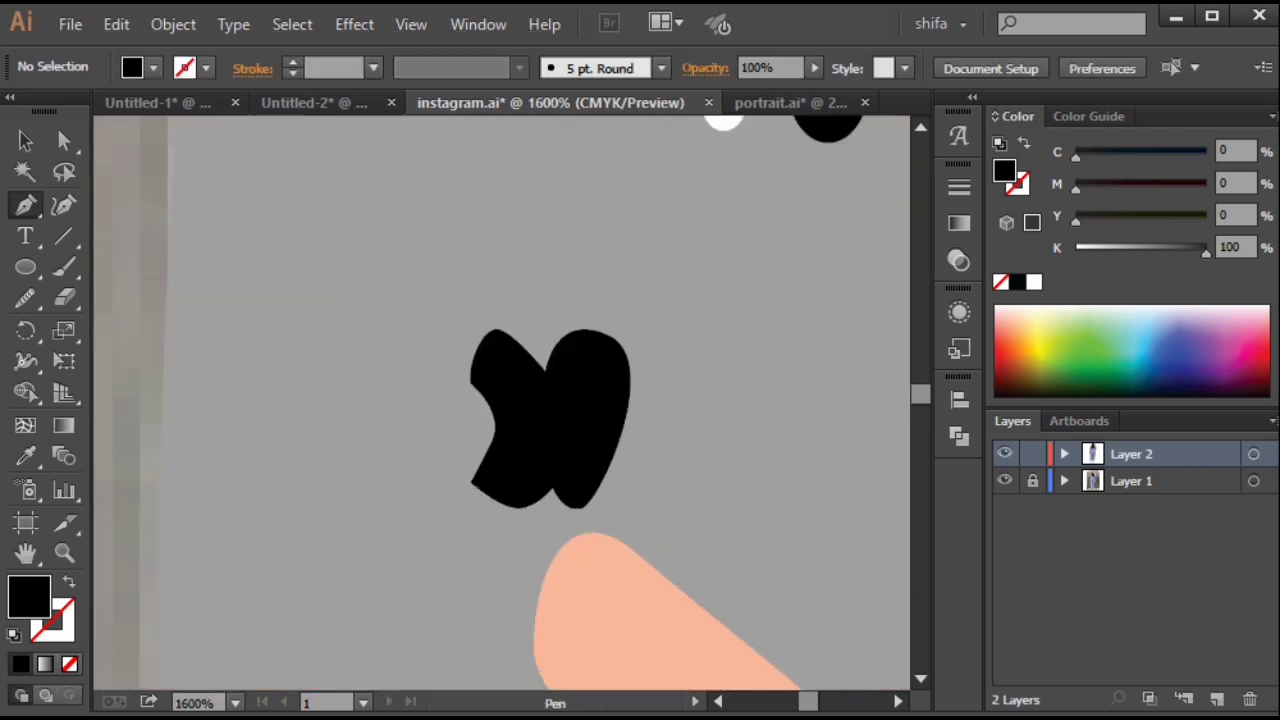
pyautogui.click(530, 432)
pyautogui.moveTo(560, 340)
pyautogui.mouseDown()
pyautogui.moveTo(544, 400)
pyautogui.moveTo(558, 338)
pyautogui.moveTo(533, 337)
pyautogui.mouseUp()
pyautogui.click(565, 331)
pyautogui.hotkey('ctrl', 'z')
pyautogui.hotkey('ctrl', 'z')
pyautogui.hotkey('ctrl', 'z')
pyautogui.click(530, 432)
pyautogui.hotkey('ctrl', 'z')
# Draw a narrow pointed leaf rising from the apple logo's notch and adjust its base and side anchor points.
pyautogui.click(530, 432)
pyautogui.click(543, 320)
pyautogui.moveTo(530, 432); pyautogui.dragTo(512, 434)
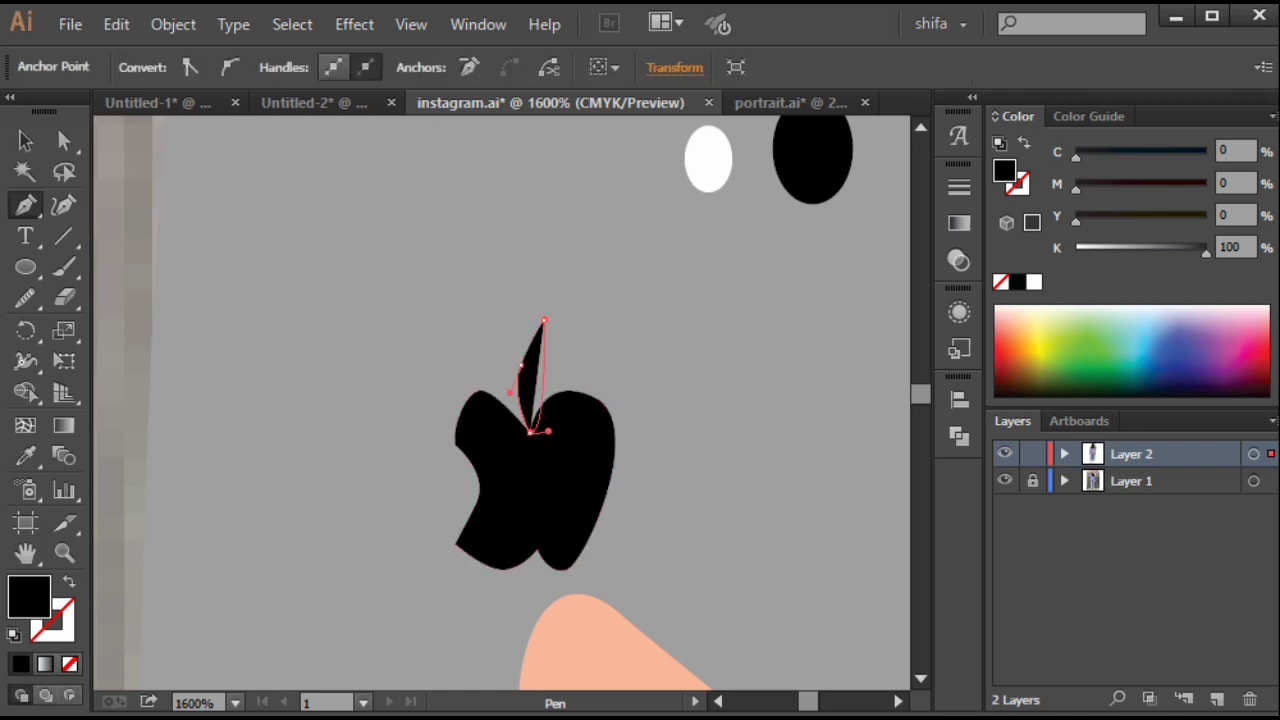
pyautogui.scroll(2, 460, 361)
pyautogui.click(64, 141)
pyautogui.moveTo(597, 505); pyautogui.dragTo(584, 504)
pyautogui.click(580, 370)
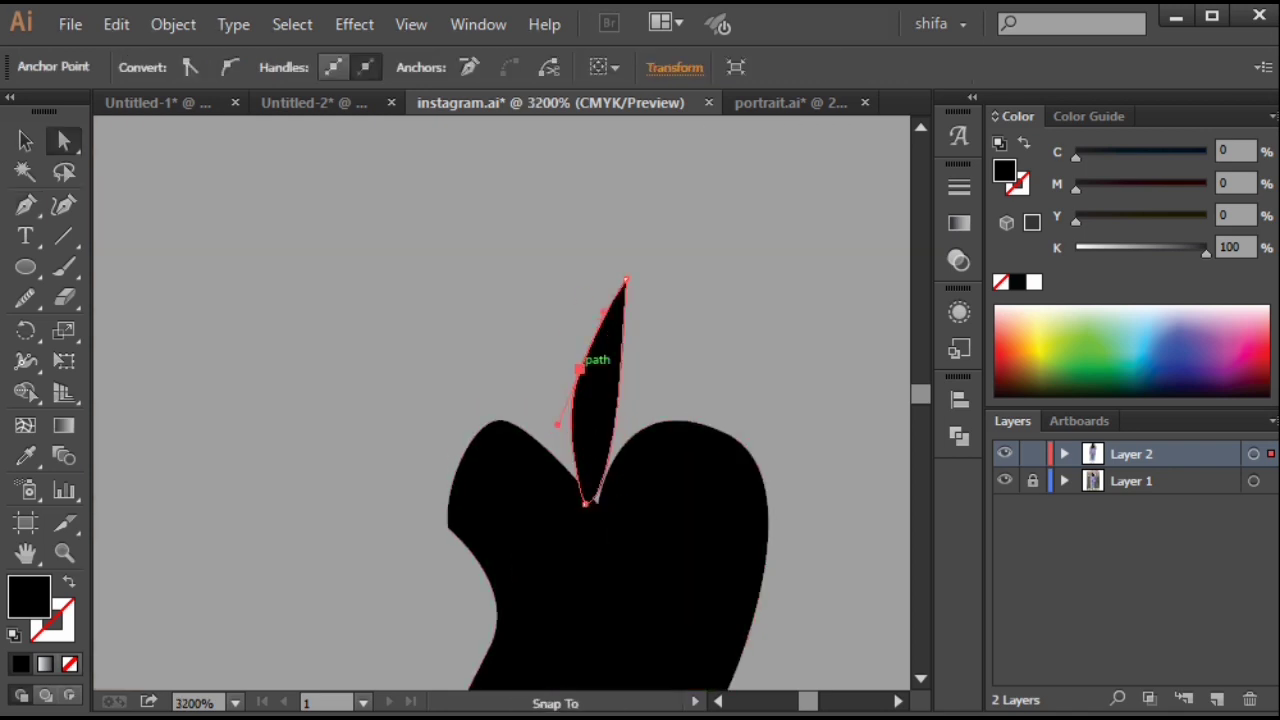
pyautogui.moveTo(571, 445); pyautogui.dragTo(571, 446)
# Try to refine the leaf's shape and its fit in the apple logo's notch.
pyautogui.scroll(-1, 545, 415)
pyautogui.scroll(3, 567, 382)
pyautogui.moveTo(669, 197); pyautogui.dragTo(647, 273)
pyautogui.moveTo(614, 611); pyautogui.dragTo(593, 426)
pyautogui.scroll(-6, 612, 472)
pyautogui.scroll(2, 638, 516)
pyautogui.click(585, 476)
pyautogui.moveTo(584, 478); pyautogui.dragTo(568, 503)
# Delete the leaf from the apple logo.
pyautogui.scroll(-4, 595, 457)
pyautogui.click(770, 400)
pyautogui.scroll(4, 580, 403)
pyautogui.keyDown('ctrl'); pyautogui.click(602, 446); pyautogui.keyUp('ctrl')
pyautogui.press('Delete')
# Draw a black pointed leaf with curved sides from the apple's notch and shift it slightly toward the bitten side.
pyautogui.click(26, 205)
pyautogui.scroll(2, 612, 595)
pyautogui.click(567, 503)
pyautogui.moveTo(600, 308); pyautogui.dragTo(600, 365)
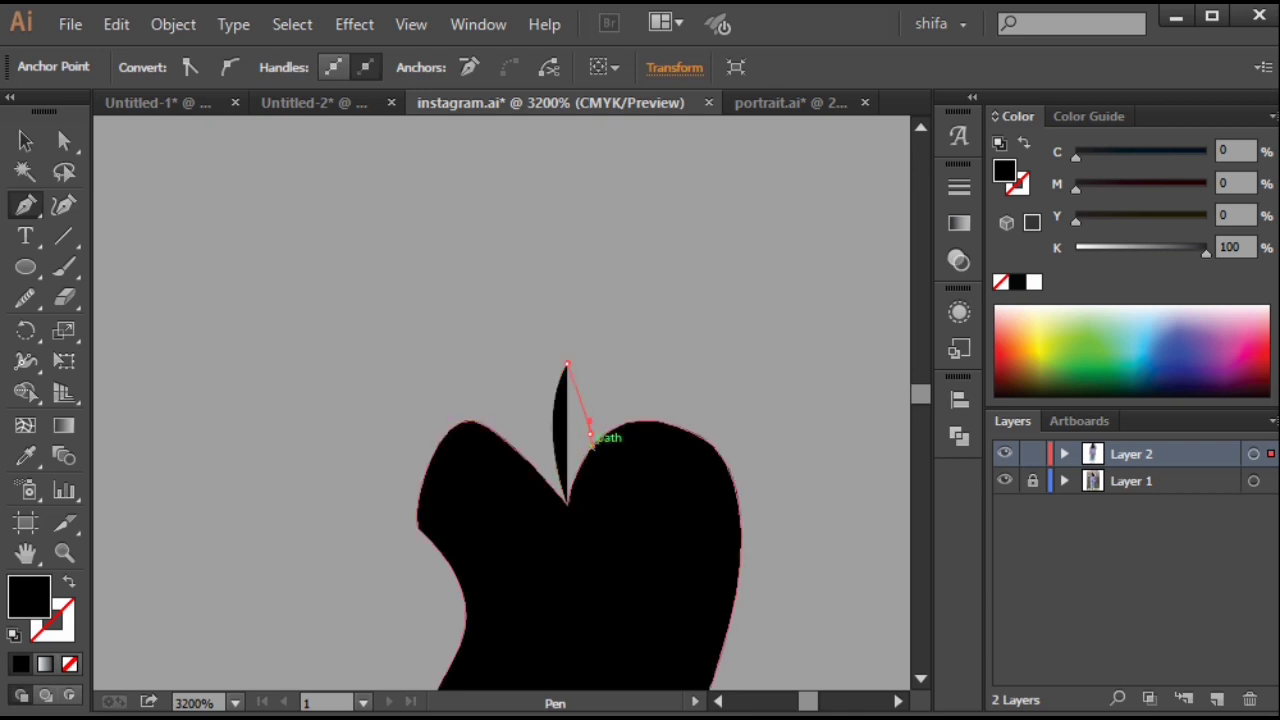
pyautogui.click(567, 503)
pyautogui.scroll(-3, 558, 482)
pyautogui.moveTo(592, 446); pyautogui.dragTo(548, 460)
# Move the leaf's base anchor point slightly down toward the centre of the apple's notch.
pyautogui.scroll(1, 558, 470)
pyautogui.click(64, 141)
pyautogui.scroll(2, 530, 570)
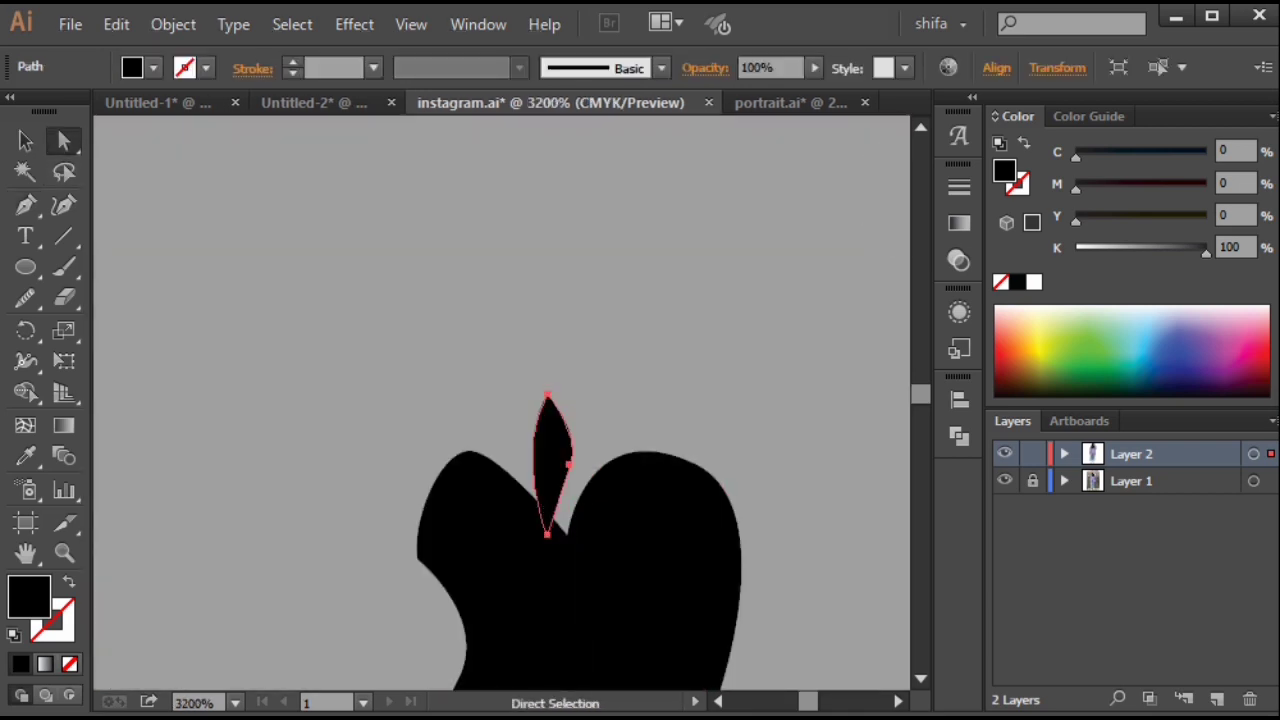
pyautogui.moveTo(547, 535); pyautogui.dragTo(552, 543)
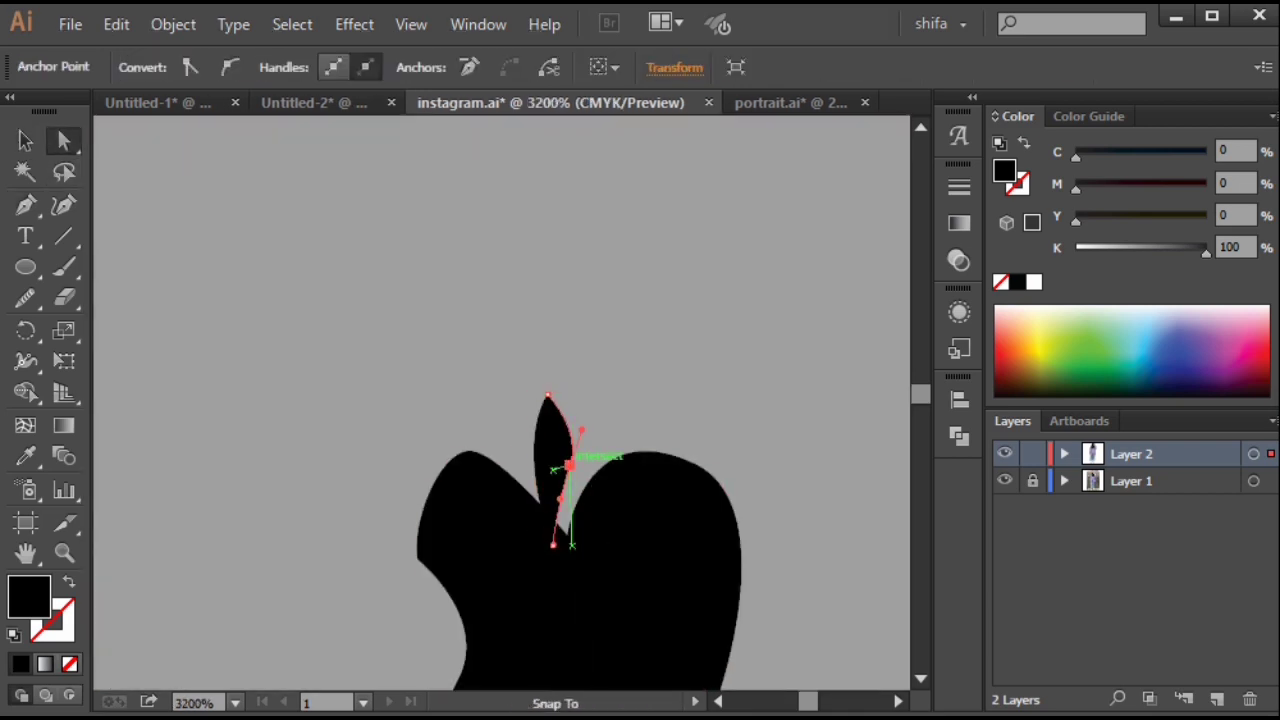
# Tilt the leaf slightly, move it over so its base sits in the apple's notch, and deselect it.
pyautogui.doubleClick(563, 428)
pyautogui.moveTo(581, 389); pyautogui.dragTo(577, 387)
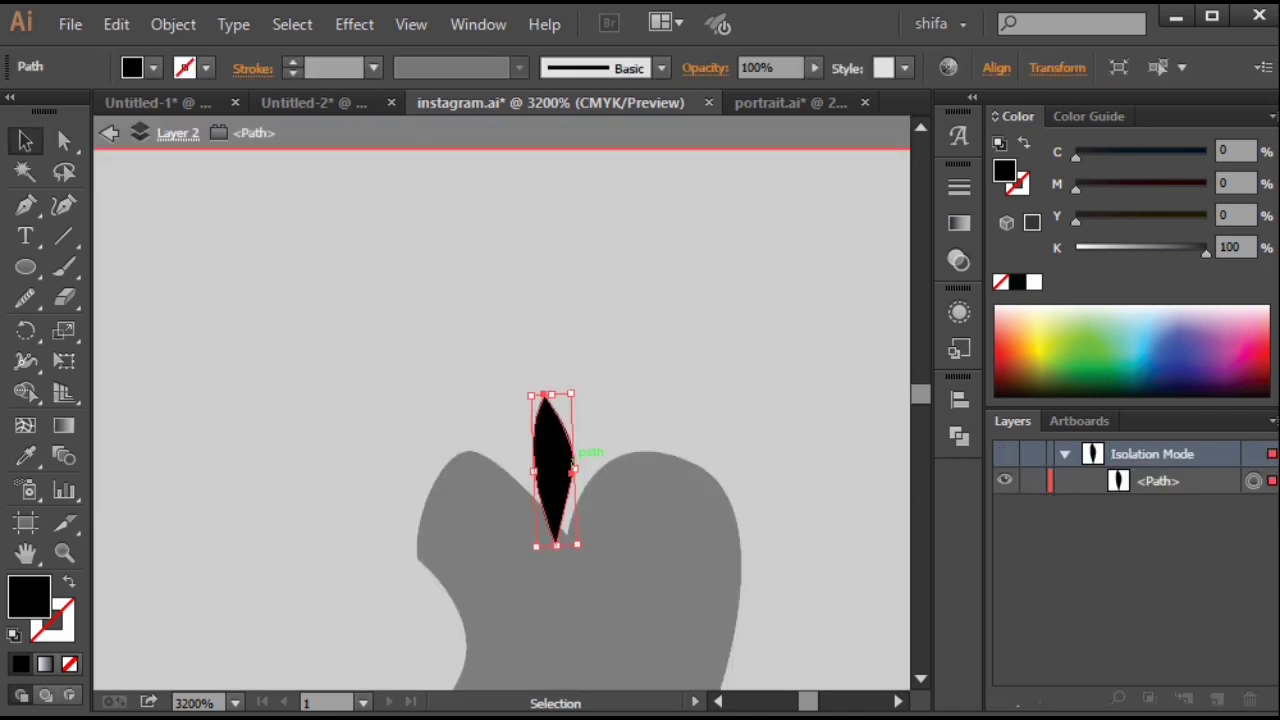
pyautogui.press('Escape')
pyautogui.moveTo(572, 461); pyautogui.dragTo(585, 460)
pyautogui.scroll(-1, 802, 483)
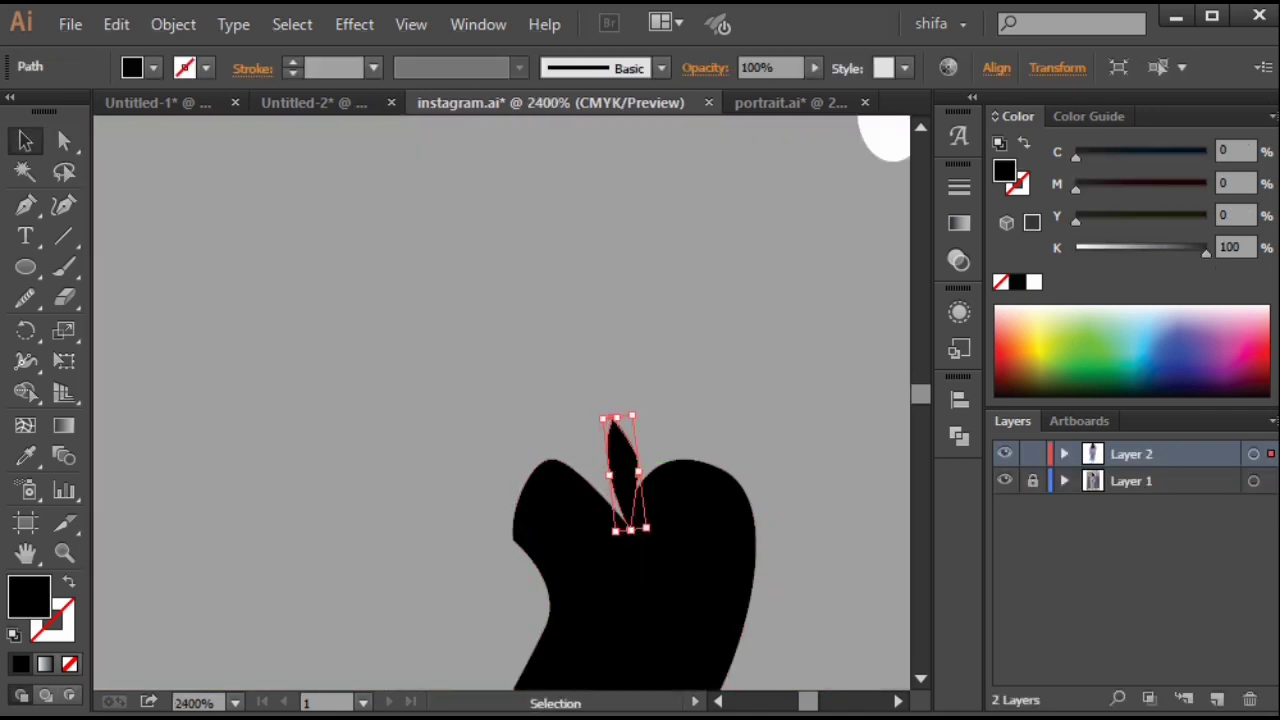
pyautogui.scroll(-9, 735, 489)
pyautogui.click(798, 495)
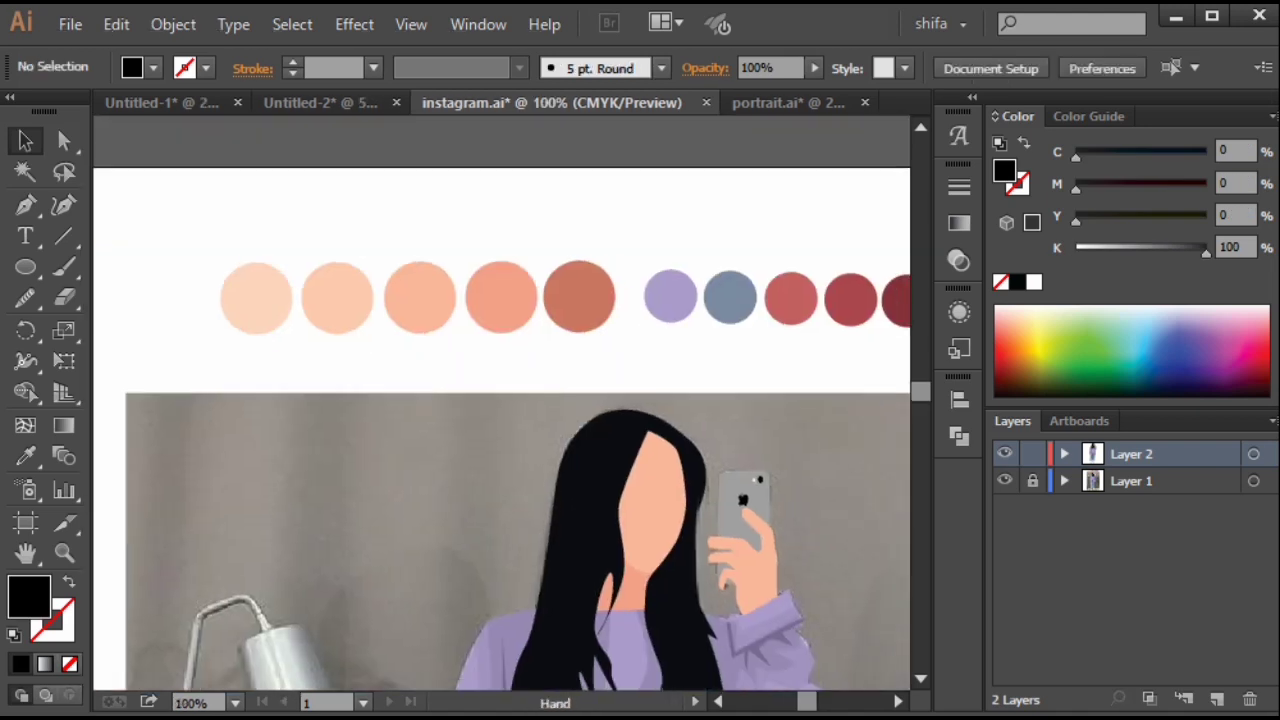
# Hide the photo and start a shadow outline on the phone from above the fingers, past the logo, and down beyond the thumb-side edge.
pyautogui.moveTo(790, 490); pyautogui.dragTo(719, 456)
pyautogui.click(1005, 481)
pyautogui.click(26, 205)
pyautogui.scroll(2, 734, 419)
pyautogui.scroll(4, 664, 505)
pyautogui.moveTo(520, 525); pyautogui.dragTo(526, 346)
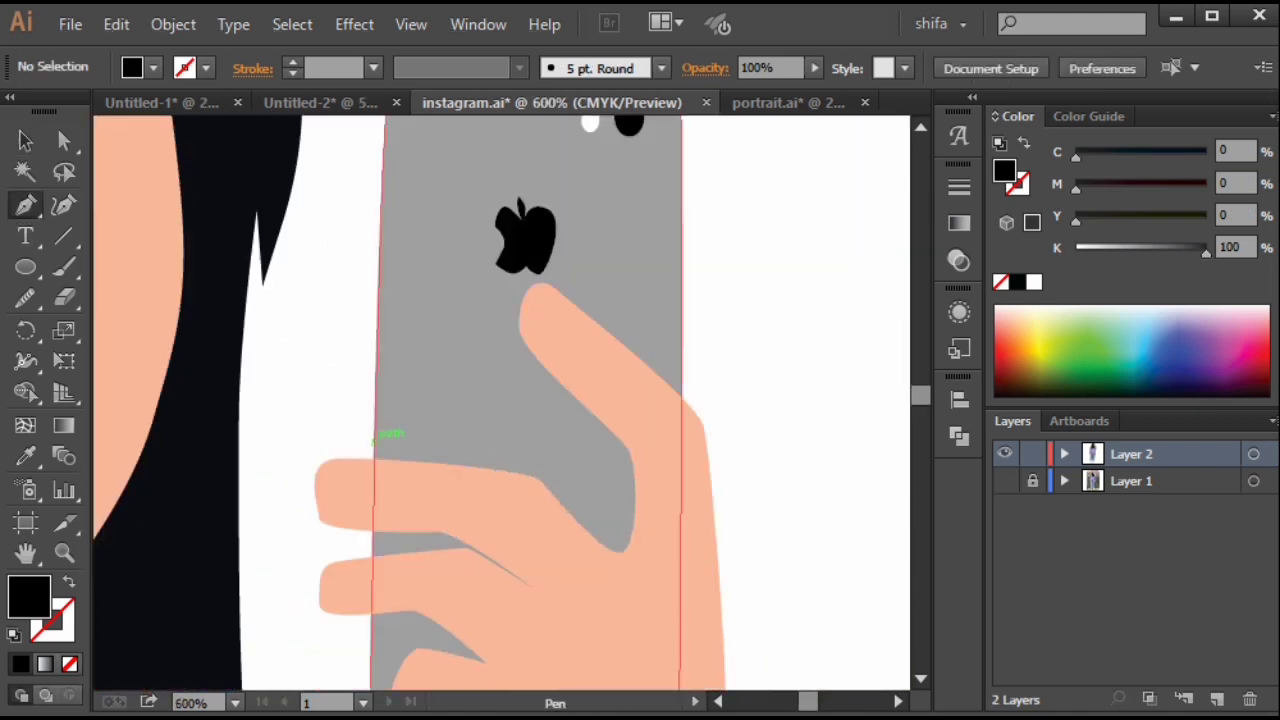
pyautogui.click(374, 441)
pyautogui.moveTo(479, 435); pyautogui.dragTo(523, 449)
pyautogui.click(590, 480)
pyautogui.moveTo(526, 390); pyautogui.dragTo(494, 353)
pyautogui.moveTo(494, 291); pyautogui.dragTo(433, 453)
pyautogui.moveTo(392, 432); pyautogui.dragTo(403, 378)
pyautogui.moveTo(697, 463); pyautogui.dragTo(720, 577)
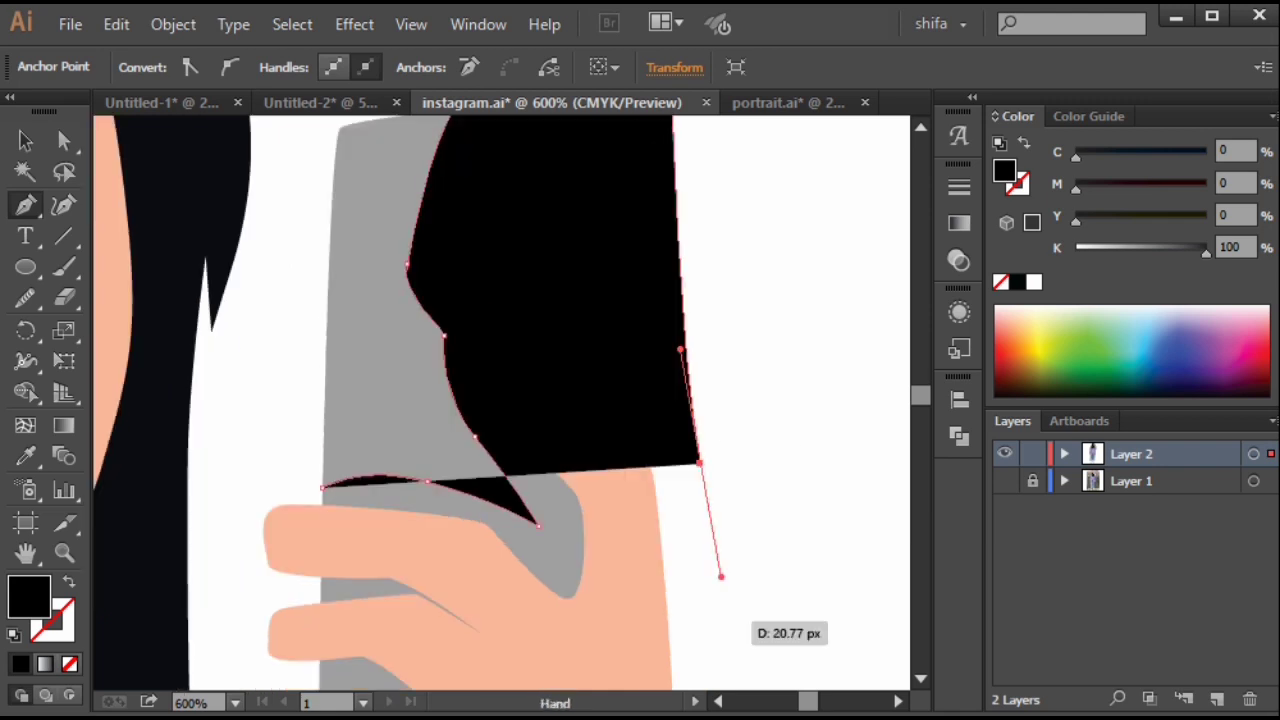
# Close the phone shadow's outline across the palm, around the lower phone corner, and up behind the fingers to its start.
pyautogui.click(717, 426)
pyautogui.moveTo(436, 467); pyautogui.dragTo(400, 480)
pyautogui.moveTo(408, 543); pyautogui.dragTo(388, 547)
pyautogui.moveTo(308, 528); pyautogui.dragTo(304, 491)
pyautogui.moveTo(308, 449); pyautogui.dragTo(323, 428)
pyautogui.click(355, 417)
pyautogui.click(313, 221)
pyautogui.moveTo(344, 337); pyautogui.dragTo(355, 378)
pyautogui.press('v')
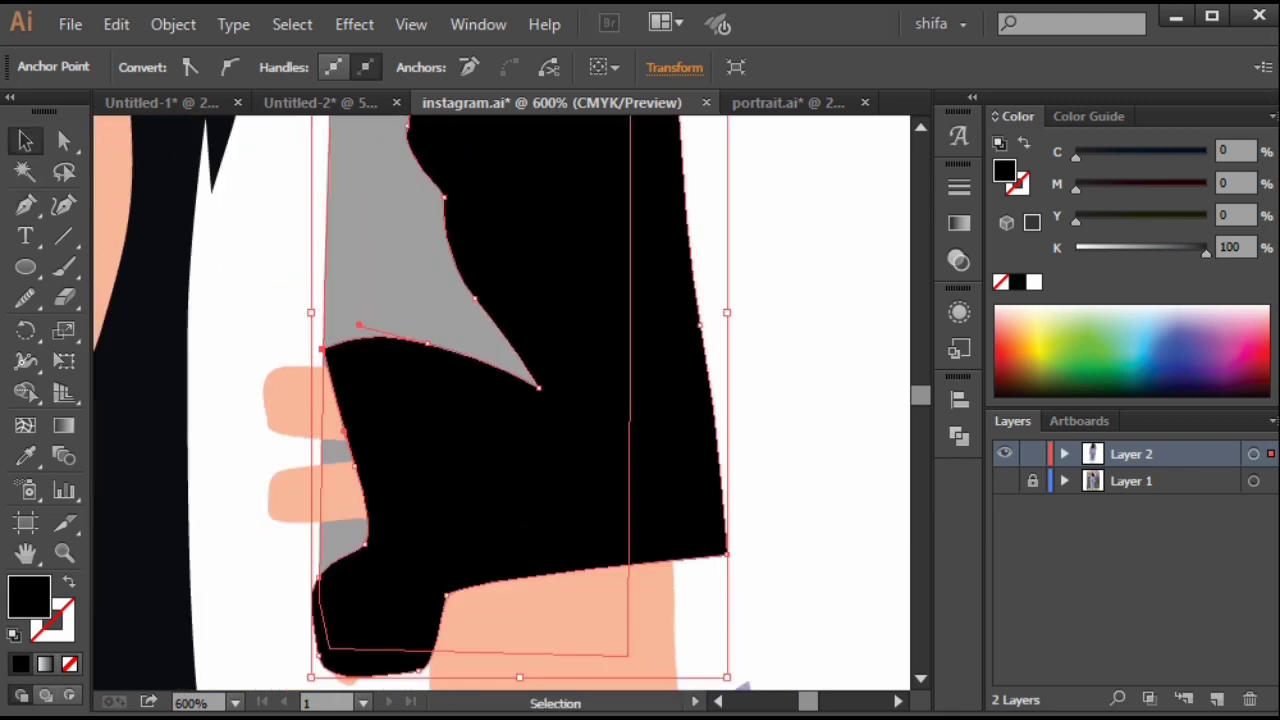
# Intersect the shadow with the phone shape and set its fill to K 58.
pyautogui.click(375, 290)
pyautogui.keyDown('shift'); pyautogui.click(410, 450); pyautogui.keyUp('shift')
pyautogui.click(959, 436)
pyautogui.click(754, 437)
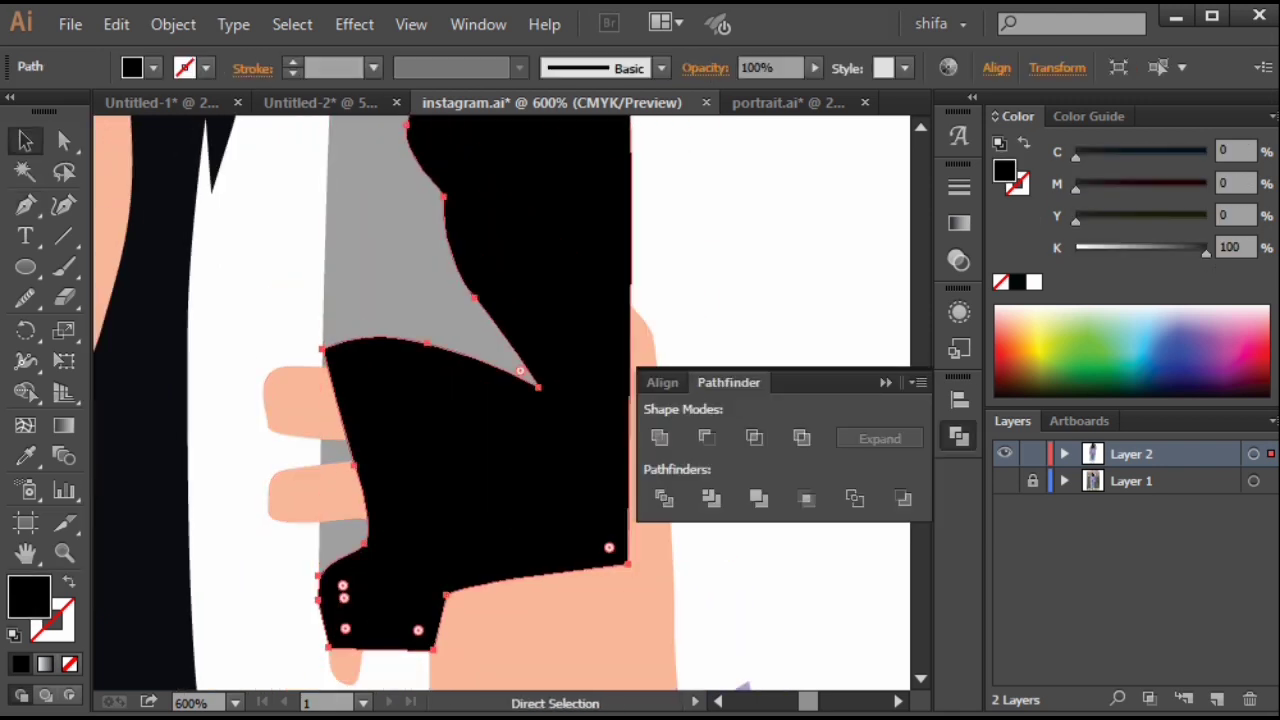
pyautogui.moveTo(1206, 253); pyautogui.dragTo(1151, 253)
# Send the phone shadow to the back and bring it forward one level so it sits above the phone body.
pyautogui.rightClick(503, 384)
pyautogui.click(173, 24)
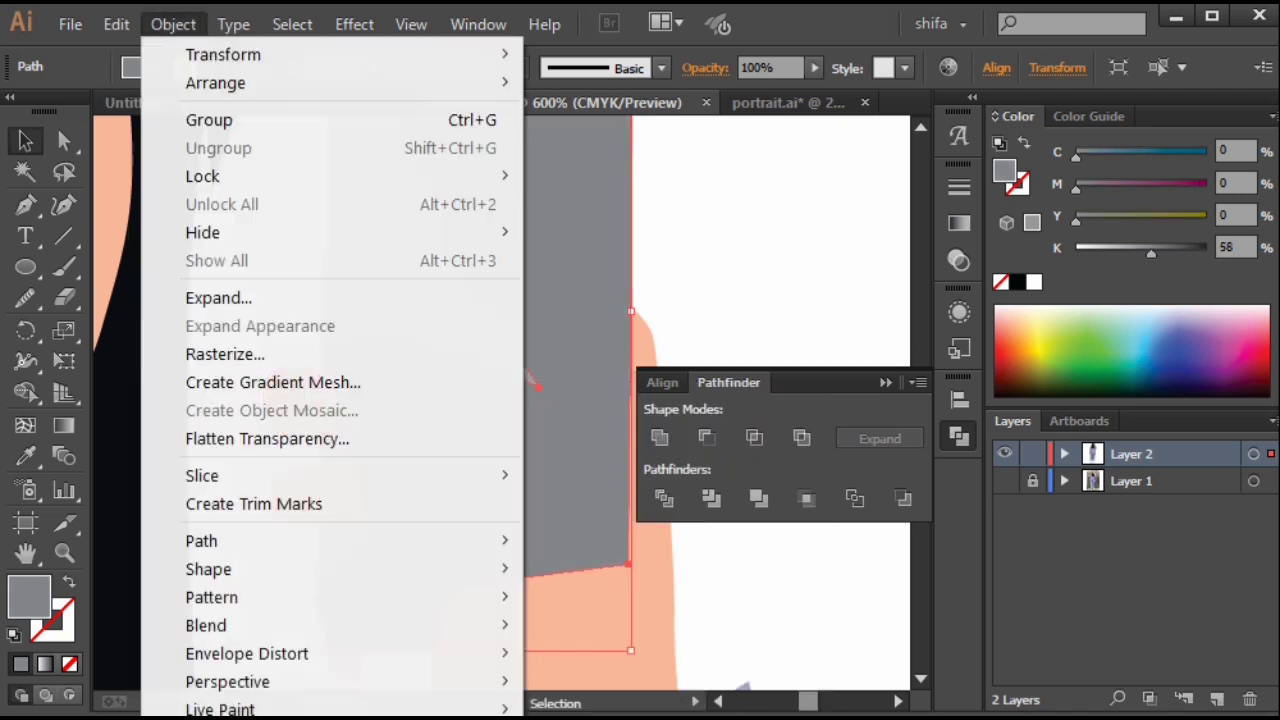
pyautogui.moveTo(220, 83)
pyautogui.click(606, 167)
pyautogui.hotkey('ctrl', ']')
pyautogui.click(660, 246)
pyautogui.scroll(-6, 660, 246)
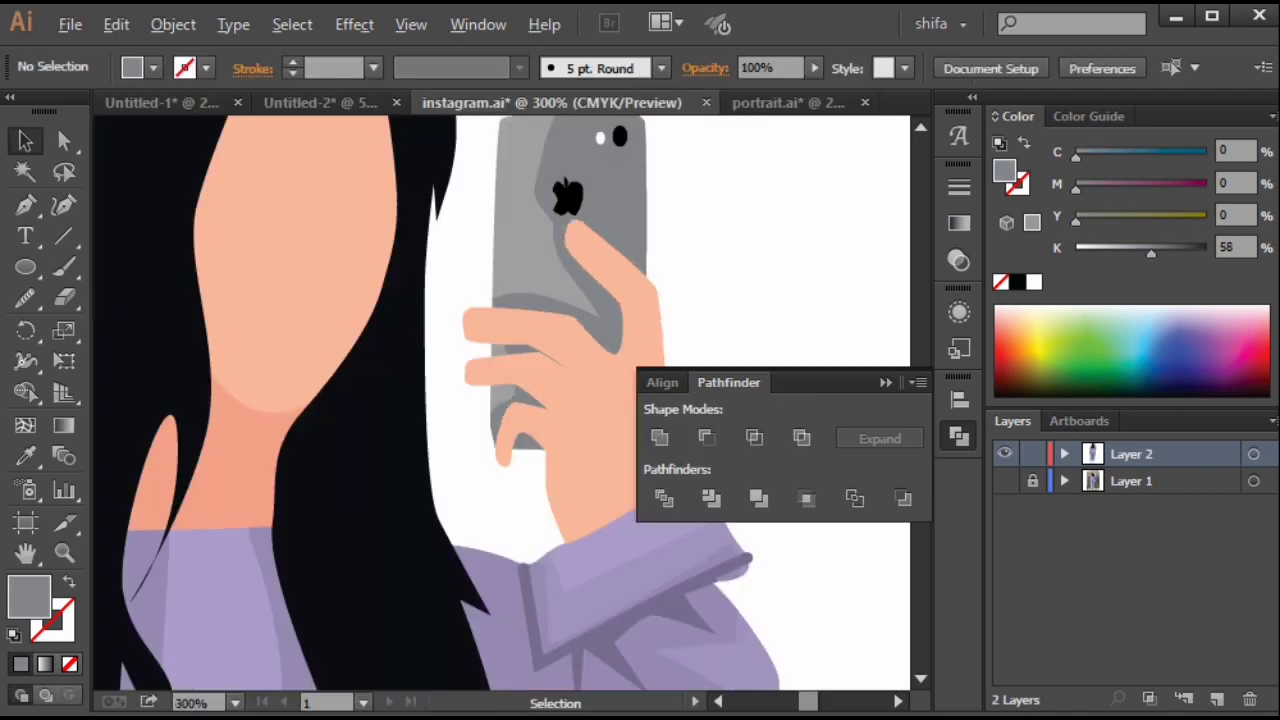
pyautogui.click(1005, 480)
pyautogui.click(1005, 480)
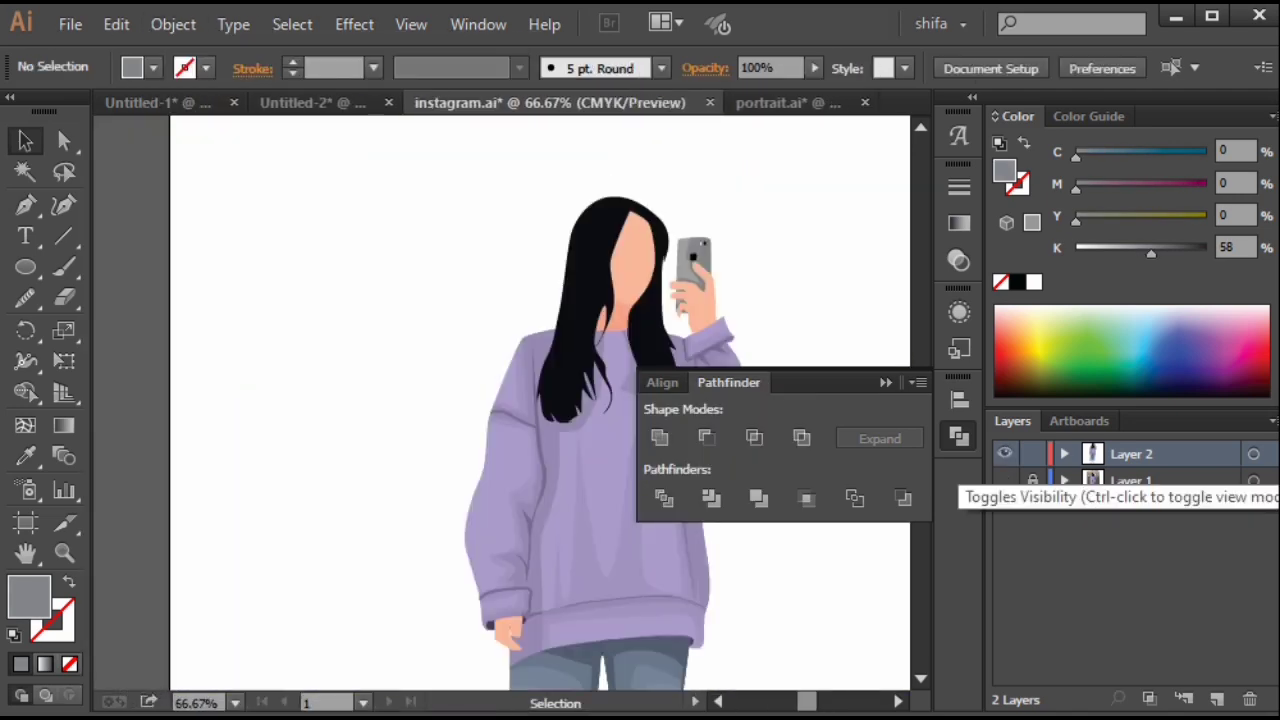
pyautogui.click(959, 436)
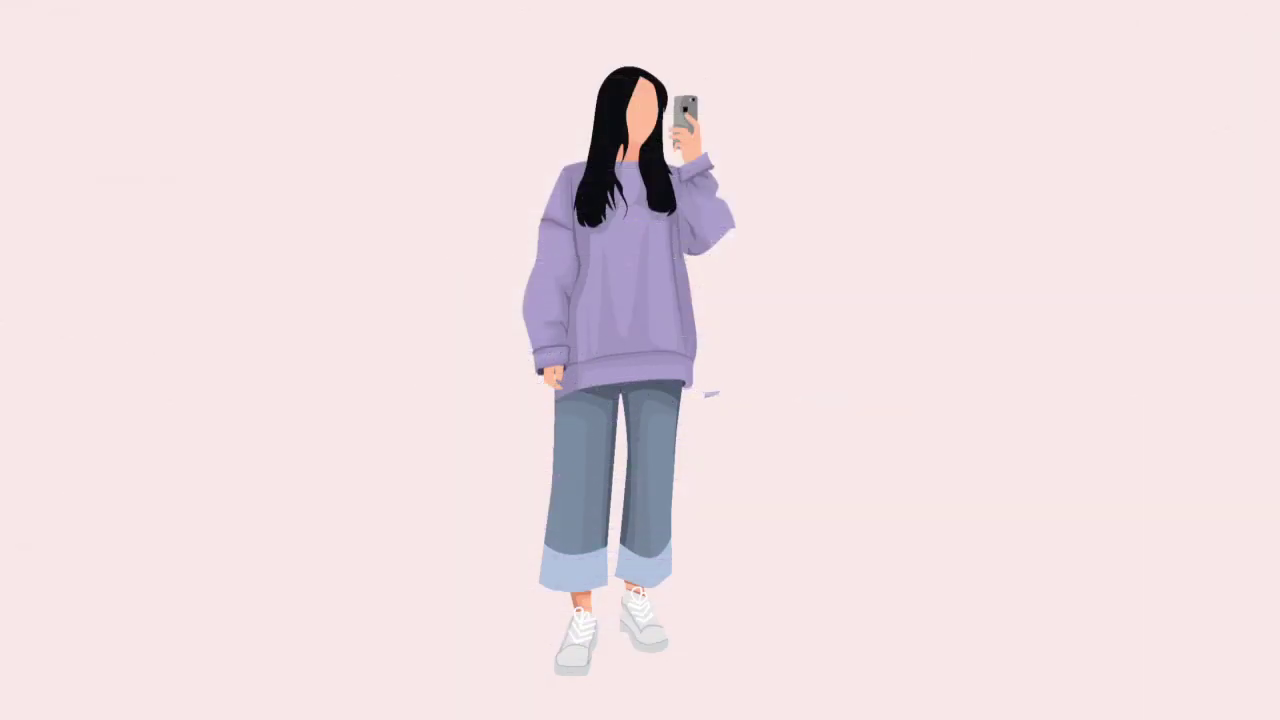